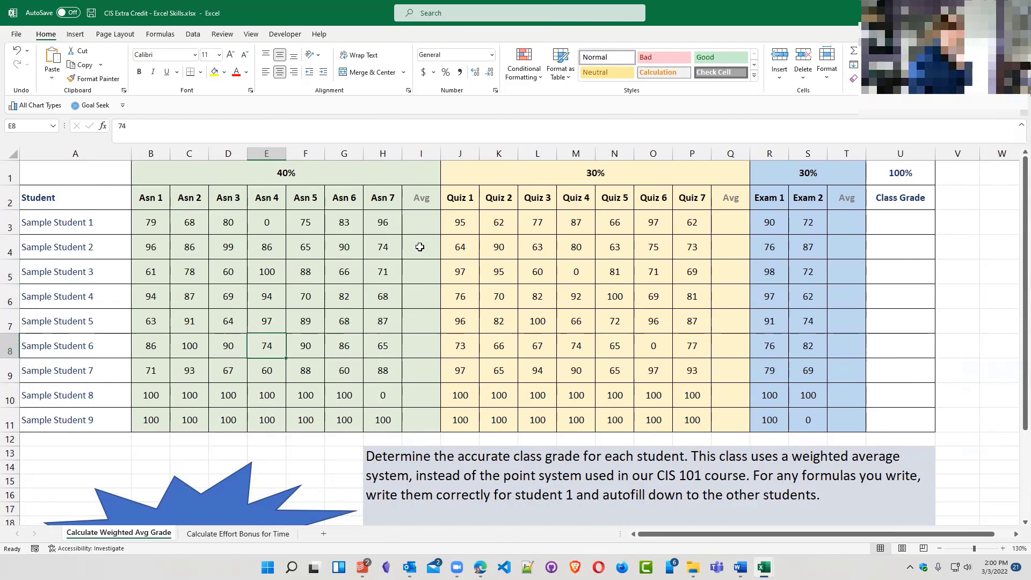
Enter =AVERAGE(B3:H3) in I3 for Sample Student 1's assignments and fill it down through Sample Student 9
{"action": "left_click", "coordinate": [418, 226]}
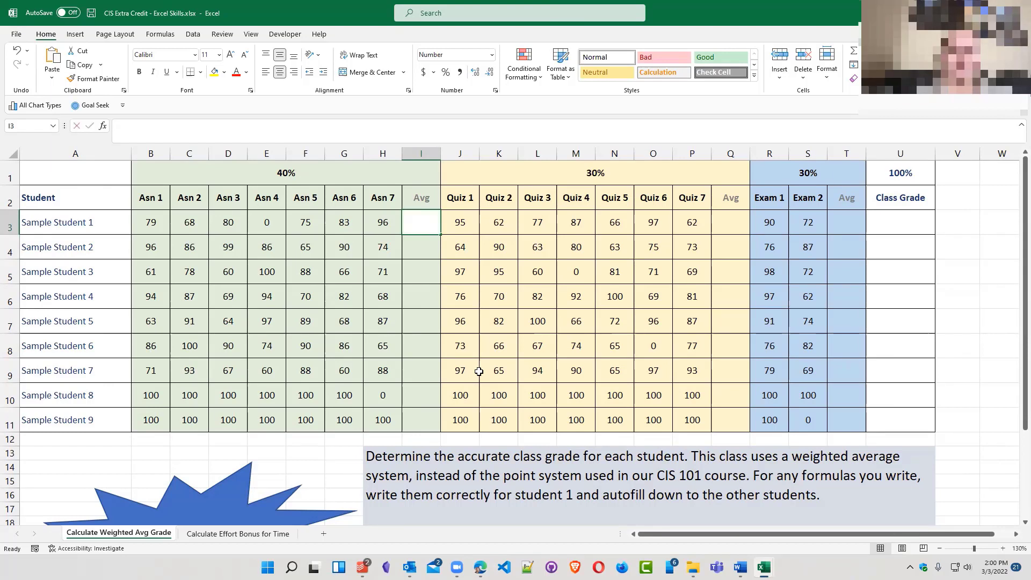
{"action": "type", "text": "="}
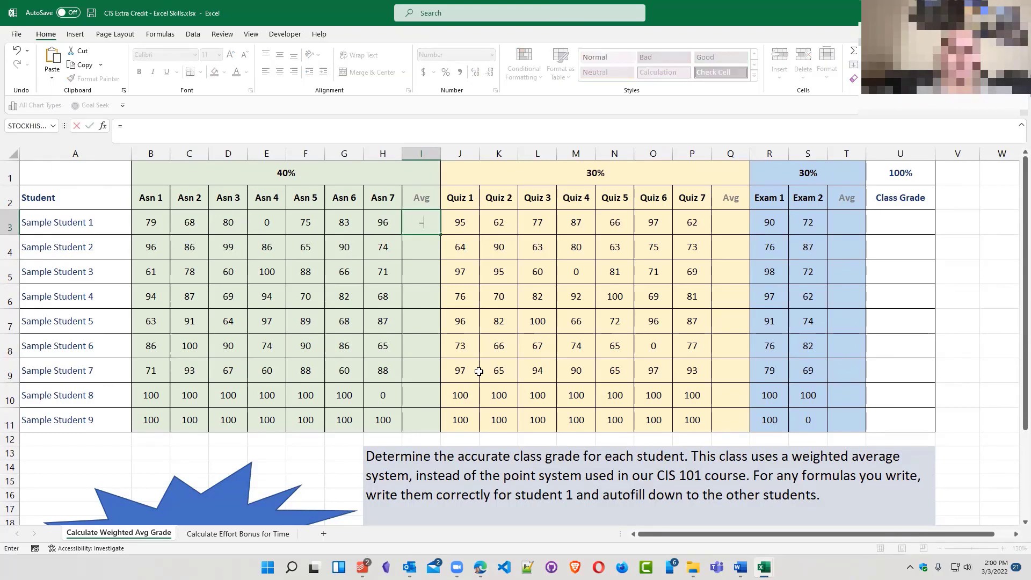
{"action": "type", "text": "average"}
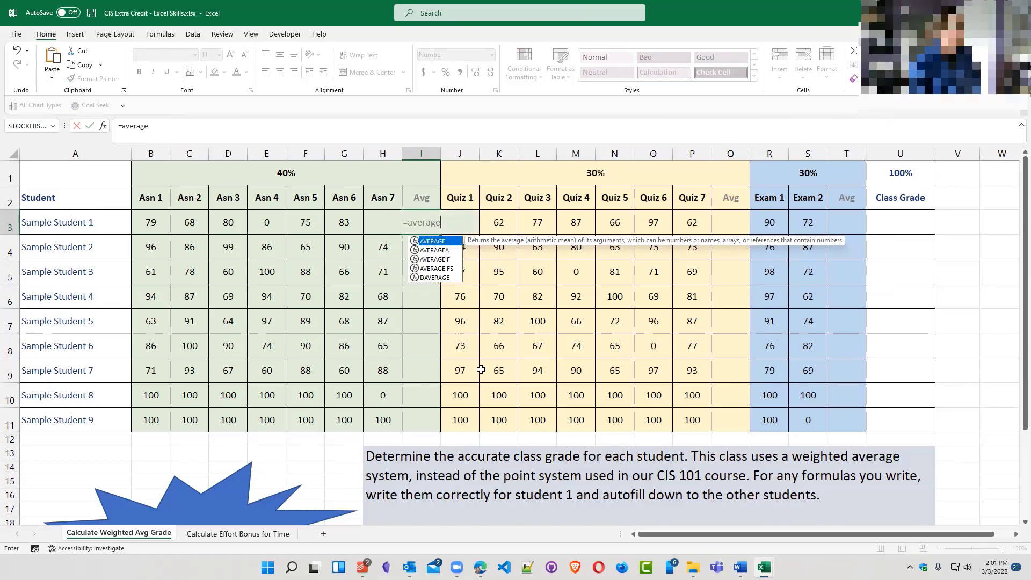
{"action": "type", "text": "("}
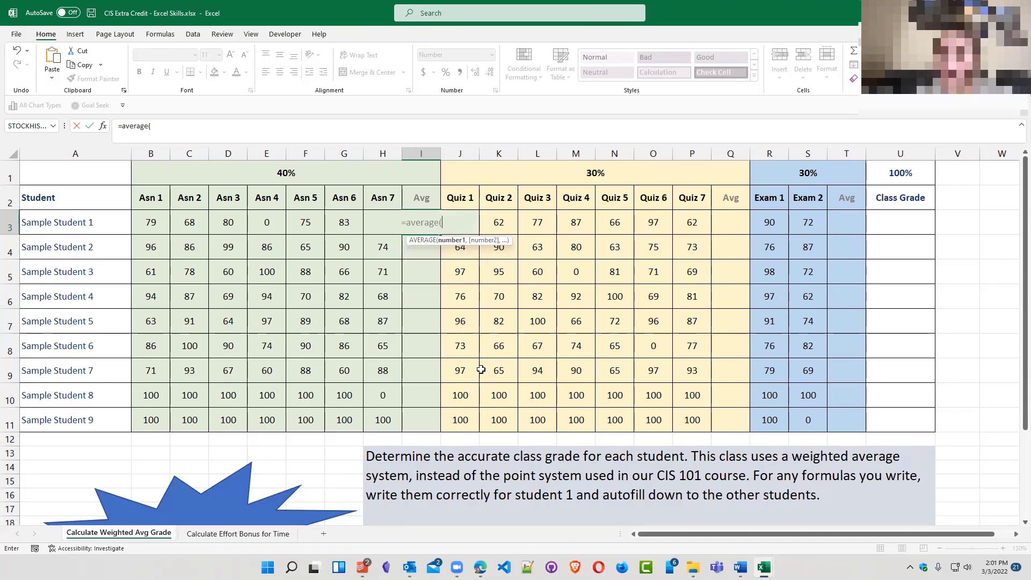
{"action": "left_click", "coordinate": [157, 223]}
{"action": "left_click_drag", "start_coordinate": [157, 223], "coordinate": [378, 222]}
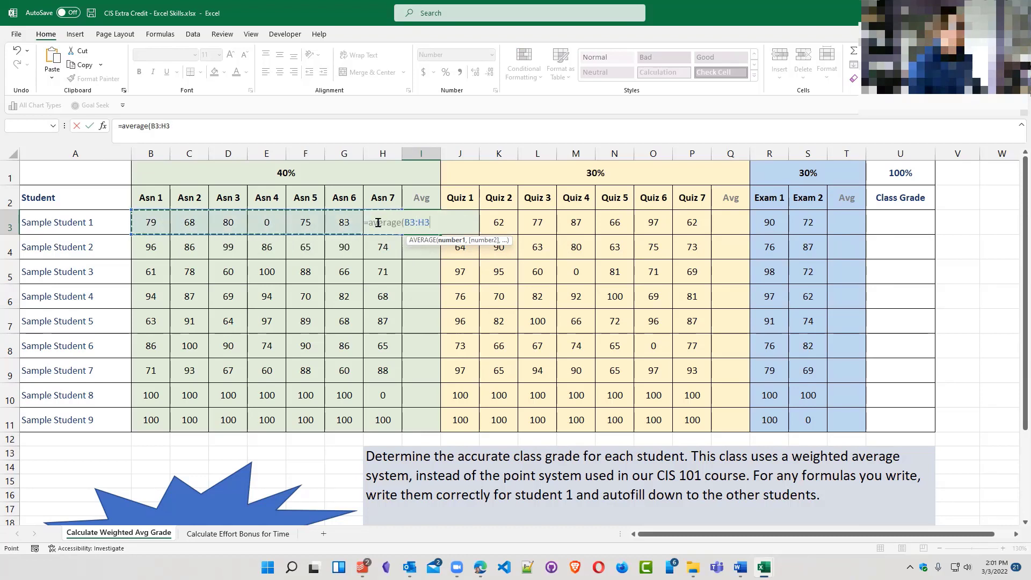
{"action": "type", "text": ")"}
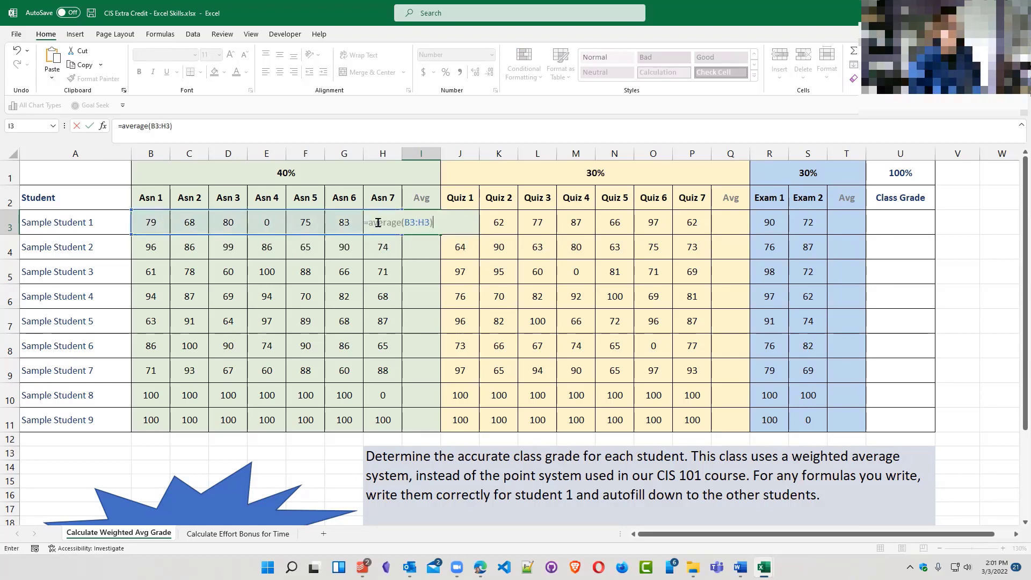
{"action": "key", "text": "Return"}
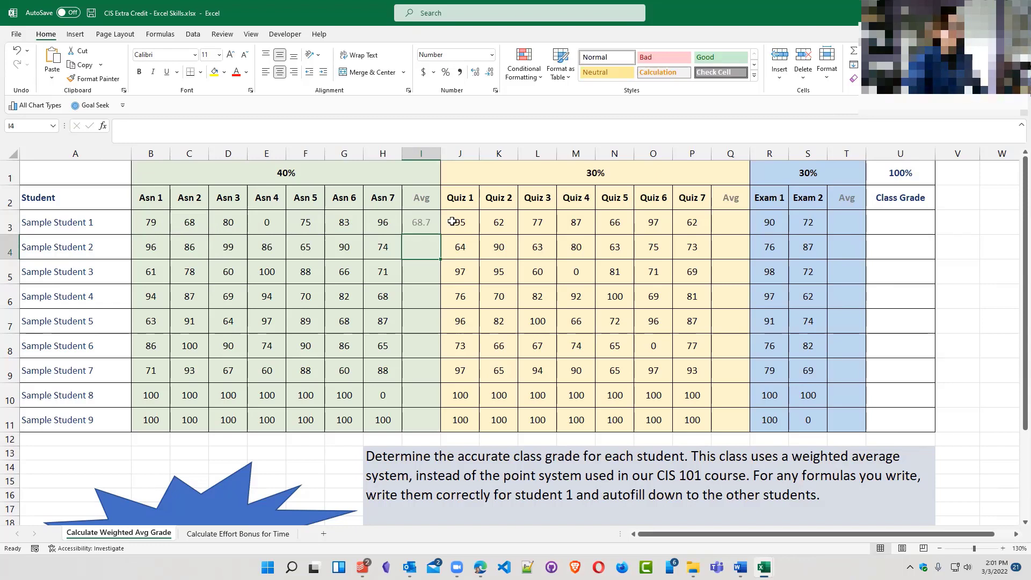
{"action": "left_click", "coordinate": [425, 222]}
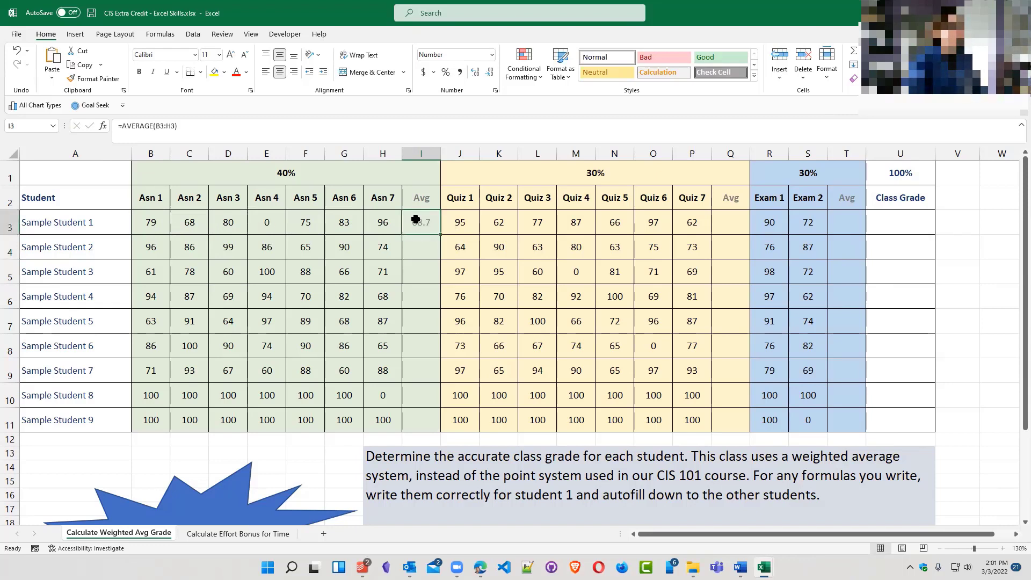
{"action": "double_click", "coordinate": [439, 234]}
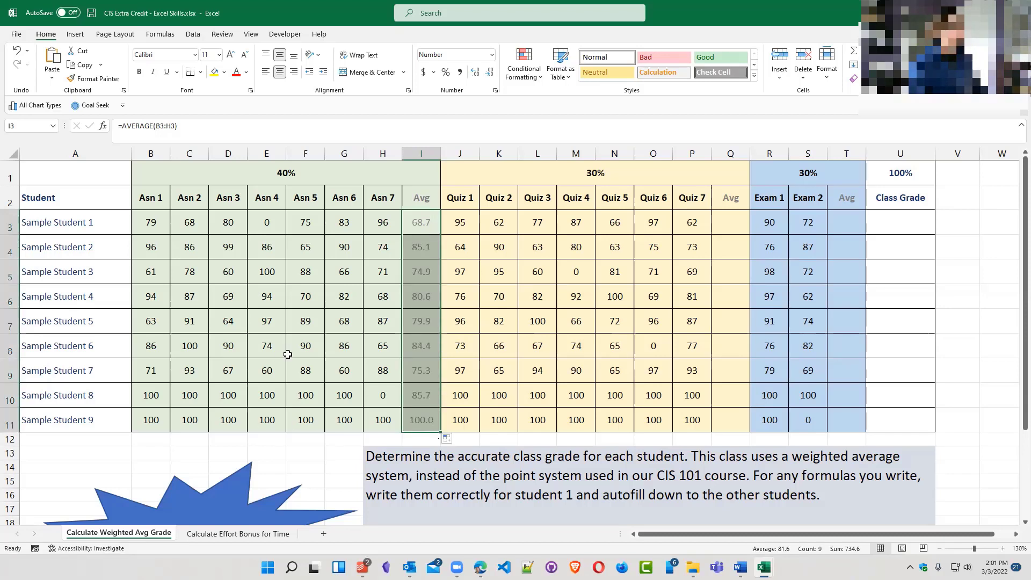
Set Sample Student 9's Asn 4 score in E11 to 0 to test the assignment average formula
{"action": "scroll", "coordinate": [288, 354], "scroll_direction": "down", "scroll_amount": 2}
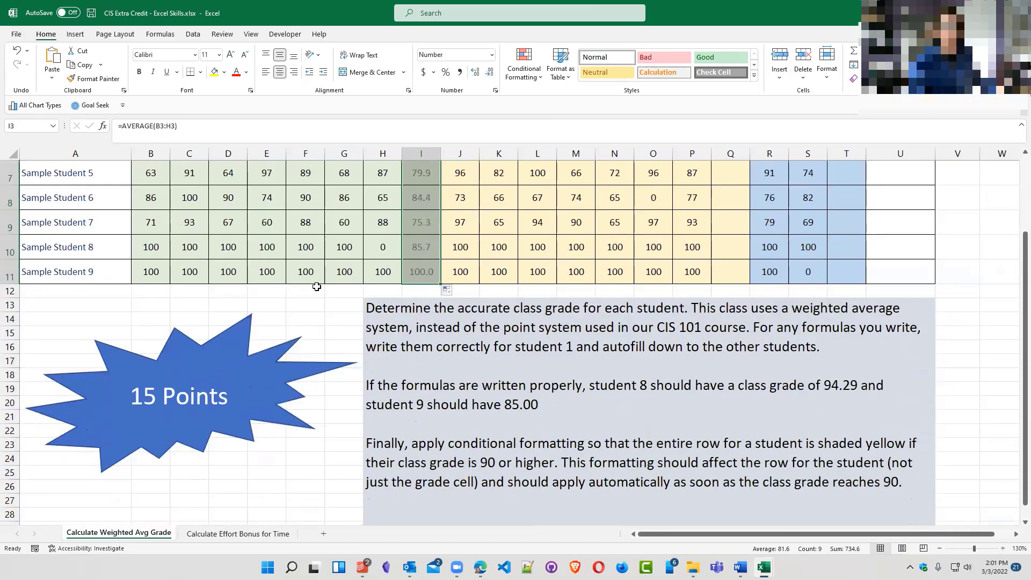
{"action": "scroll", "coordinate": [304, 298], "scroll_direction": "up", "scroll_amount": 1}
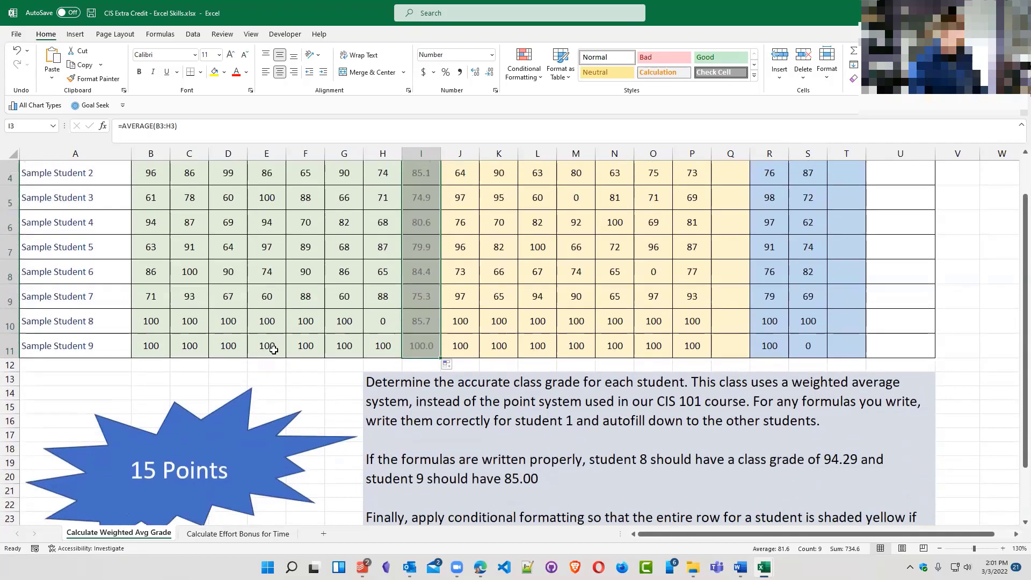
{"action": "left_click", "coordinate": [272, 341]}
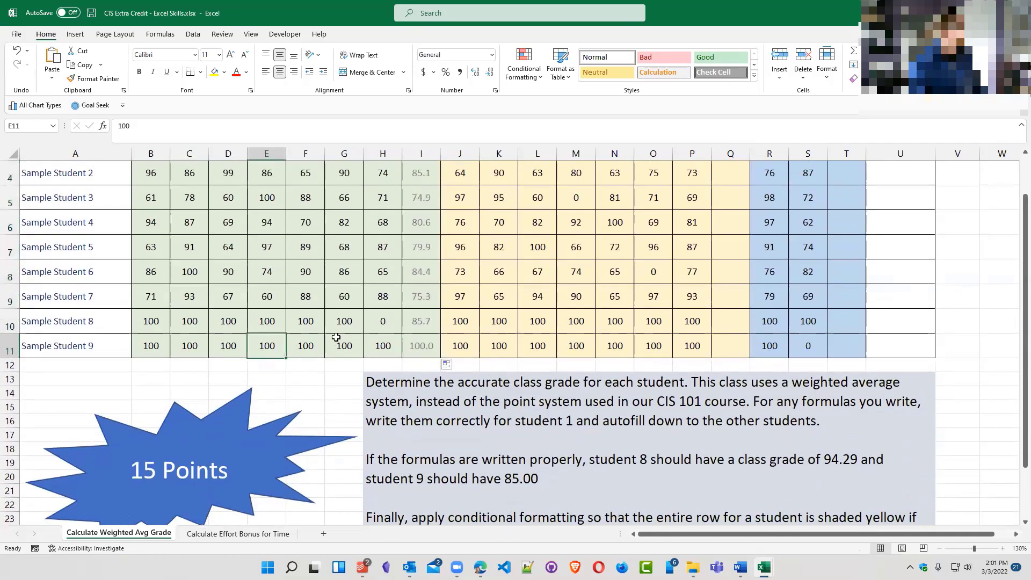
{"action": "type", "text": "0"}
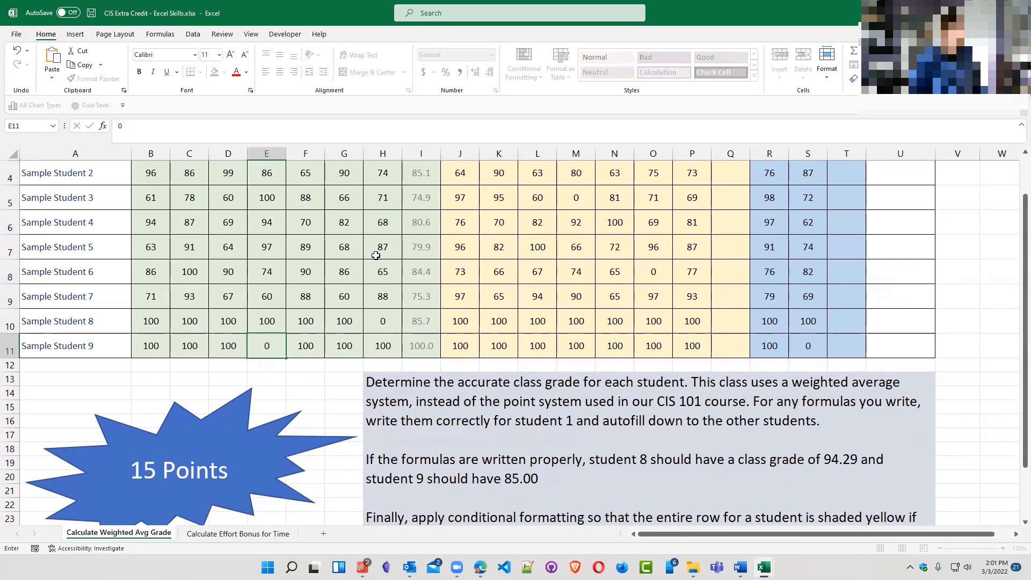
{"action": "key", "text": "Return"}
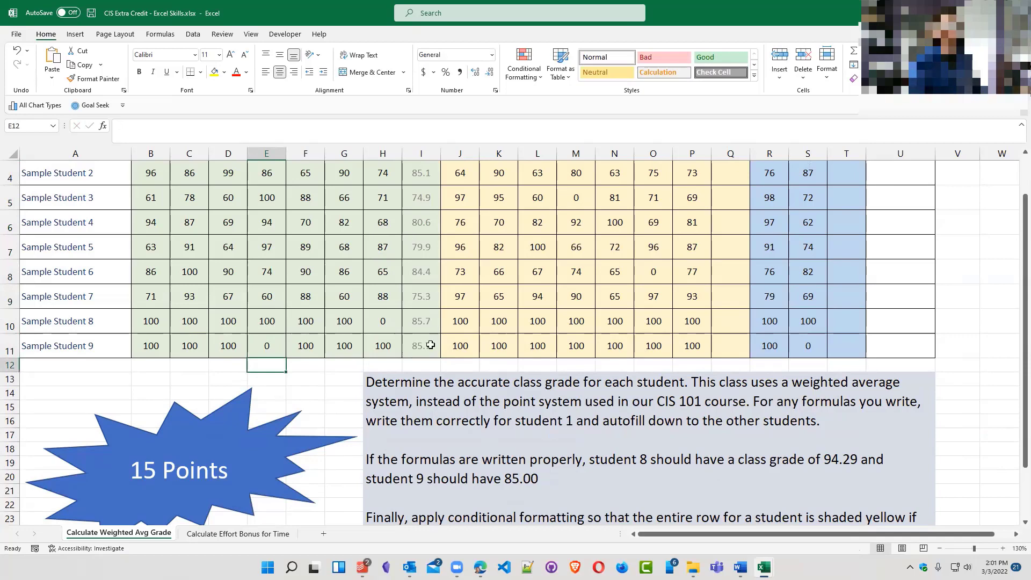
Restore Sample Student 9's Asn 4 score in E11 to 100
{"action": "left_click", "coordinate": [283, 352]}
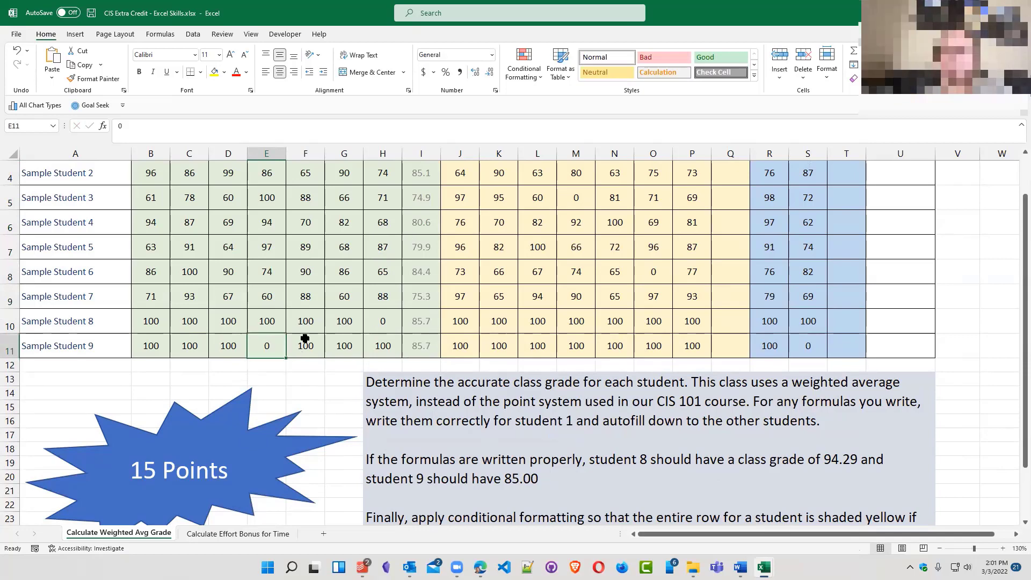
{"action": "type", "text": "100"}
{"action": "key", "text": "Return"}
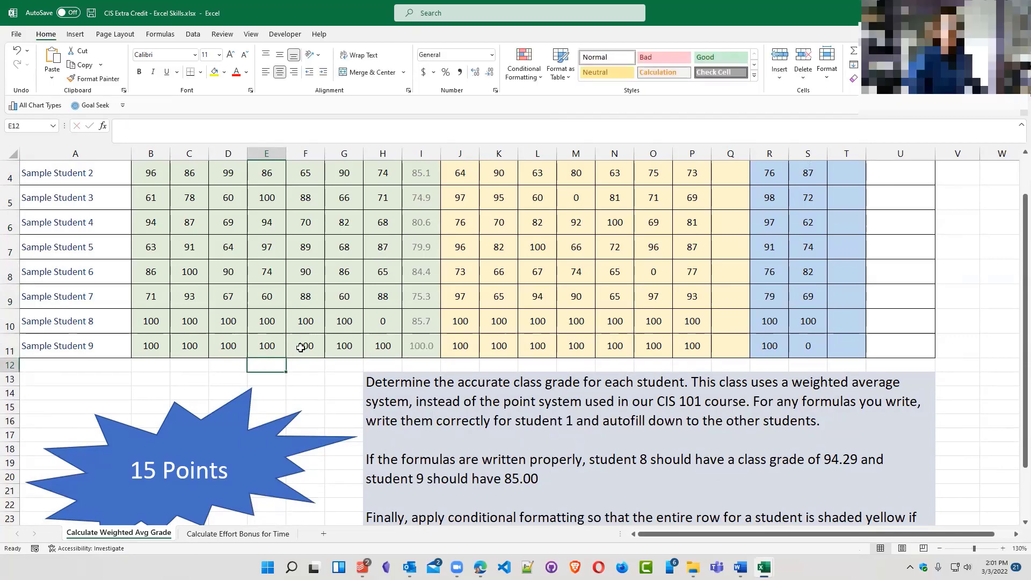
Try to average Sample Student 1's quiz scores in Q3 with the formula =averager(J3:P3)
{"action": "scroll", "coordinate": [327, 340], "scroll_direction": "up", "scroll_amount": 1}
{"action": "left_click", "coordinate": [739, 224]}
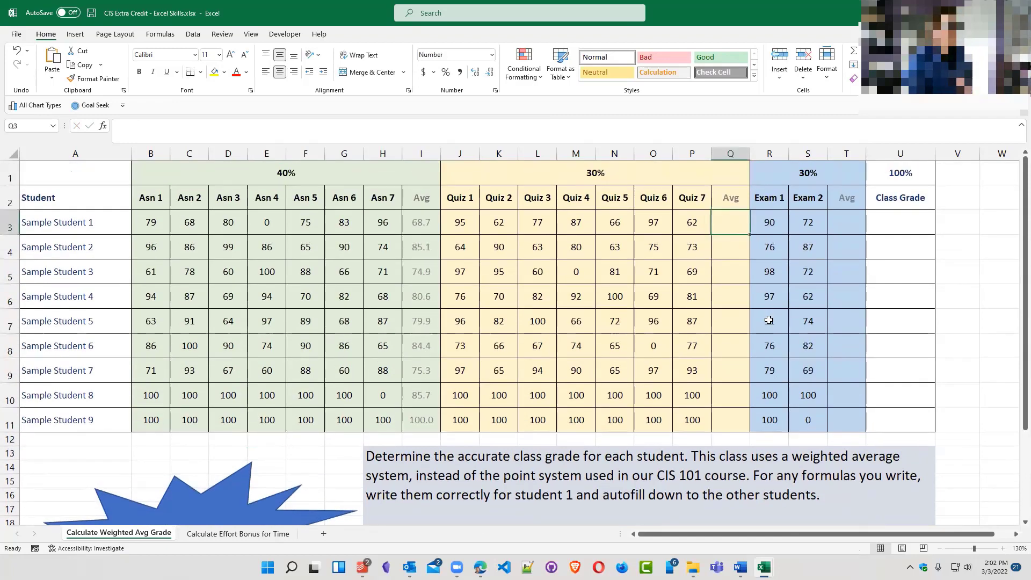
{"action": "type", "text": "="}
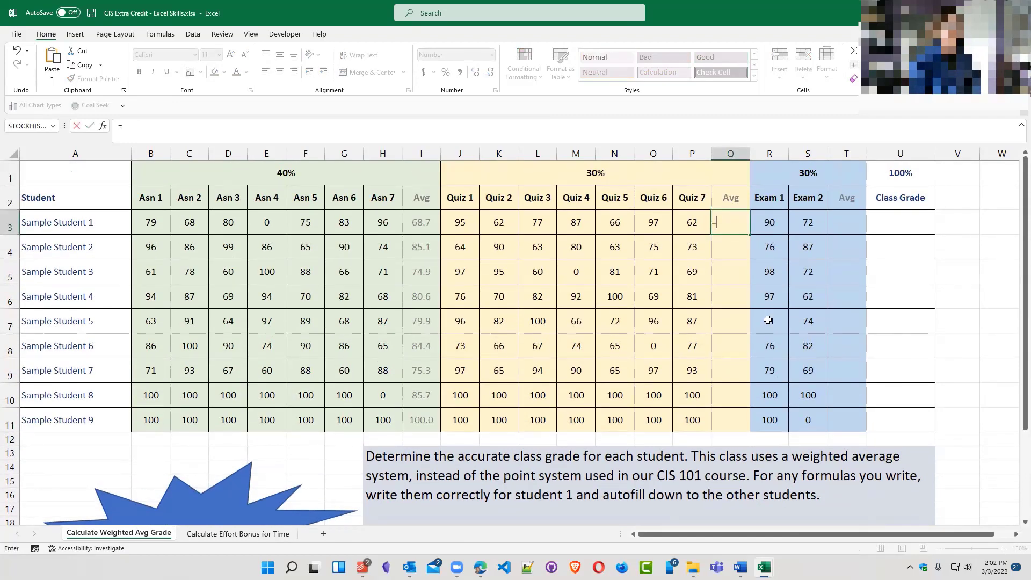
{"action": "type", "text": "averager("}
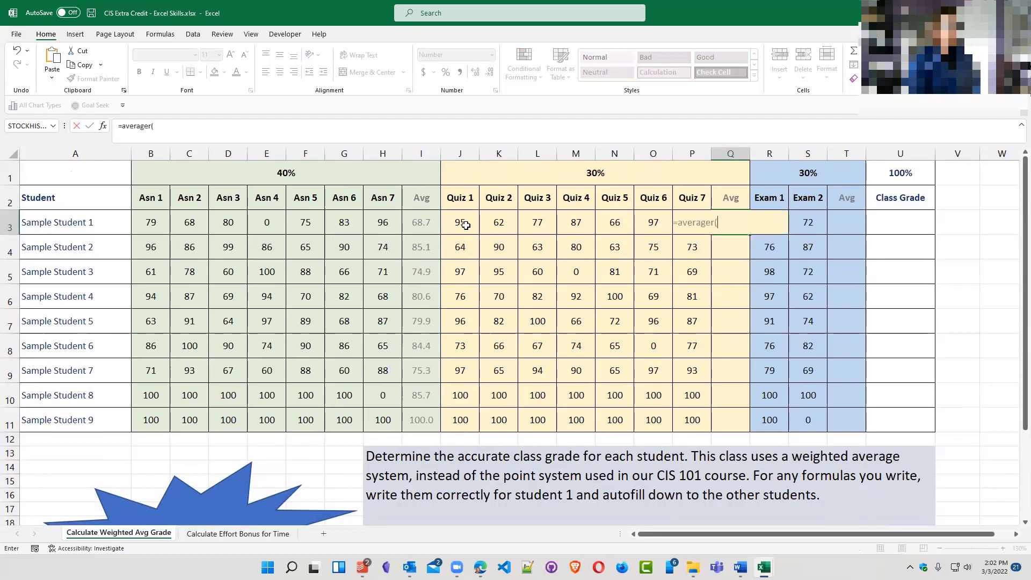
{"action": "left_click_drag", "start_coordinate": [458, 224], "coordinate": [702, 214]}
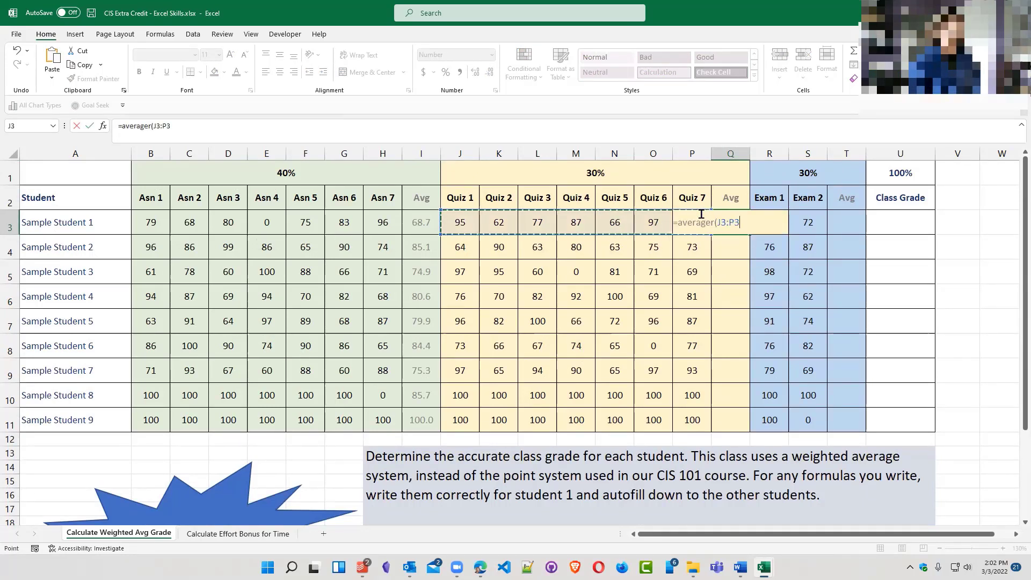
{"action": "key", "text": "Return"}
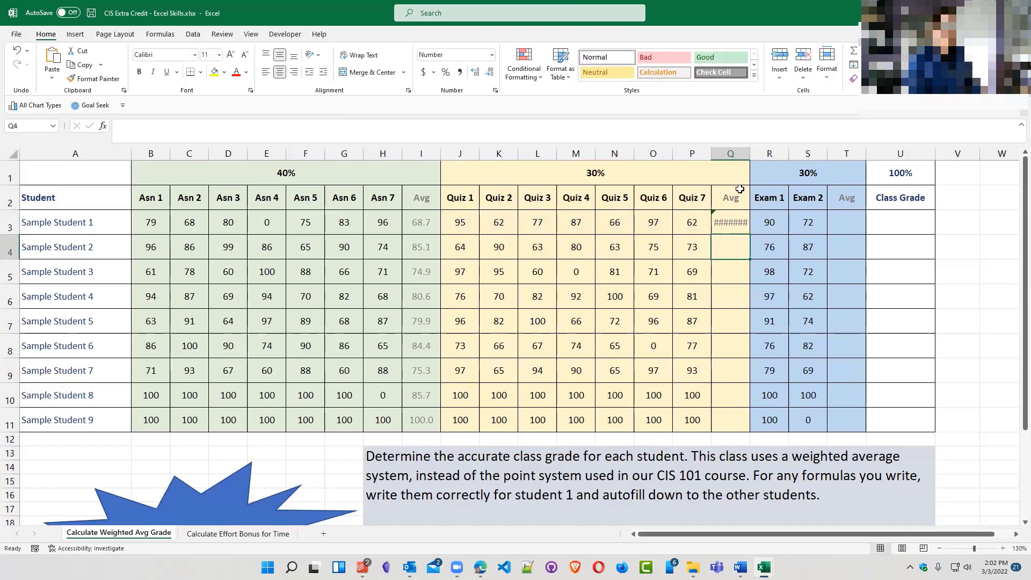
Autofit the width of column Q and replace the formula in Q3 with =AVERAGE(J3:P3)
{"action": "double_click", "coordinate": [750, 155]}
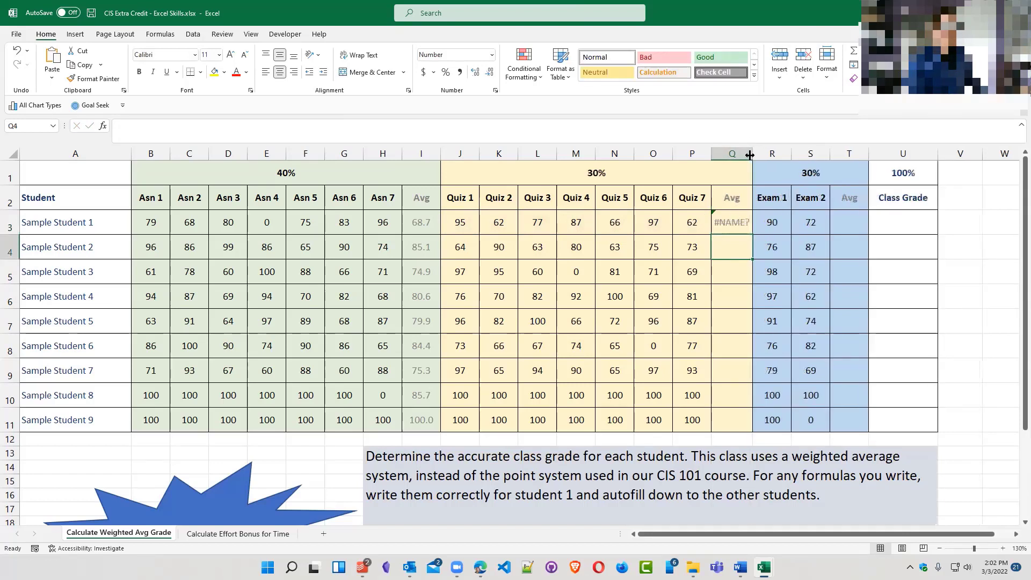
{"action": "left_click", "coordinate": [733, 297]}
{"action": "key", "text": "Up"}
{"action": "key", "text": "Up"}
{"action": "key", "text": "Up"}
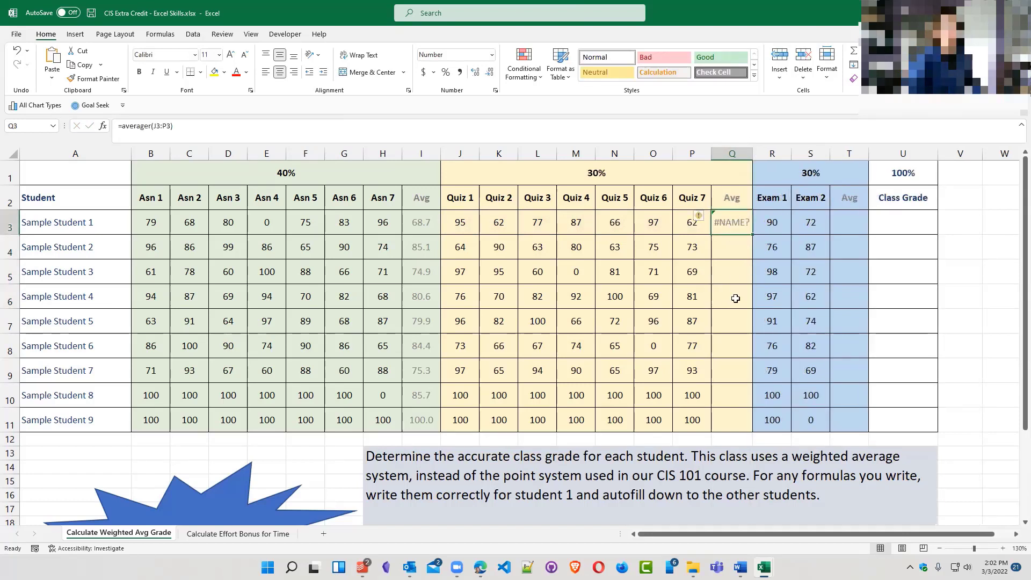
{"action": "type", "text": "="}
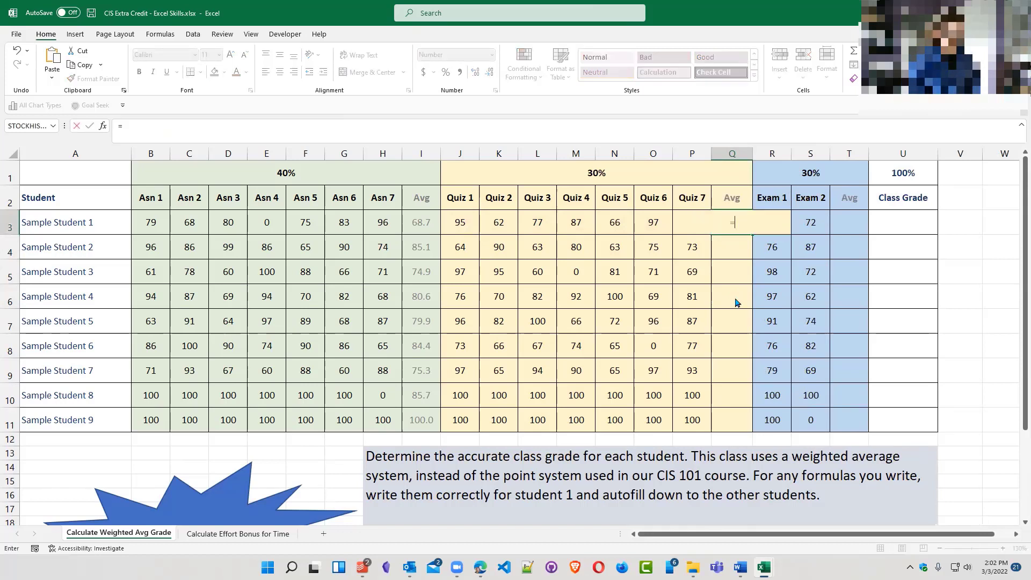
{"action": "type", "text": "avera"}
{"action": "key", "text": "Tab"}
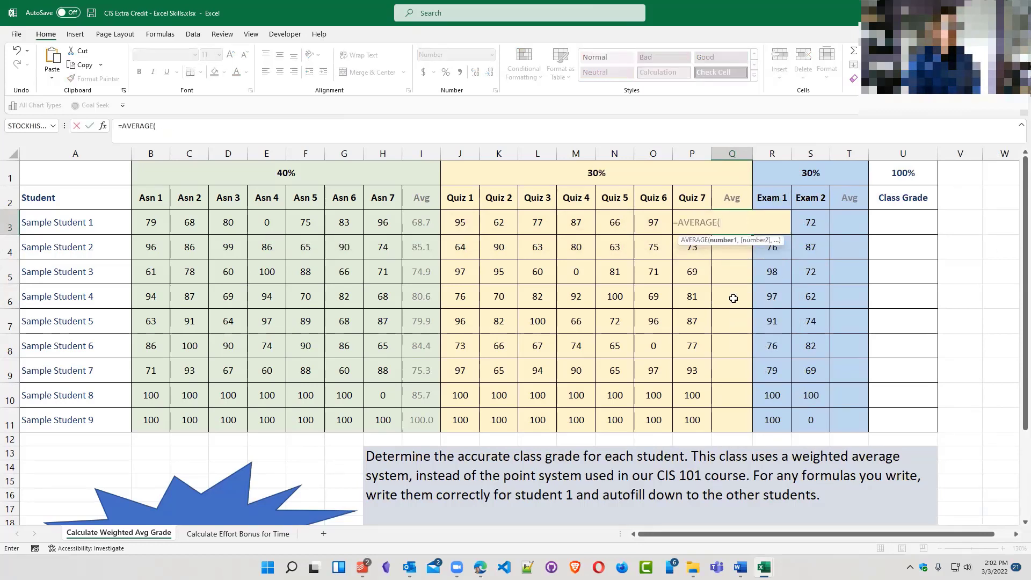
{"action": "left_click_drag", "start_coordinate": [467, 222], "coordinate": [684, 221]}
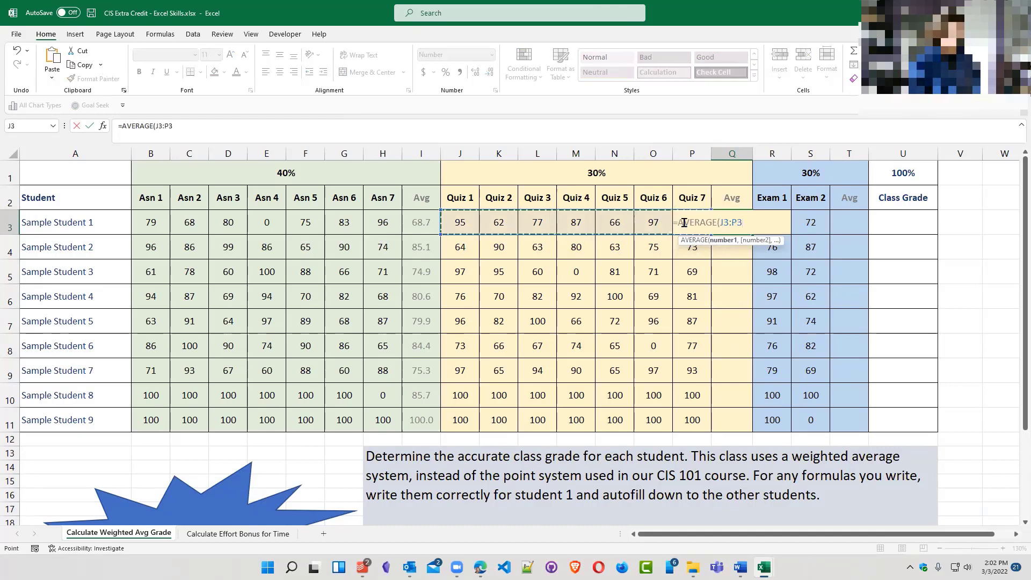
{"action": "type", "text": ")"}
{"action": "key", "text": "Return"}
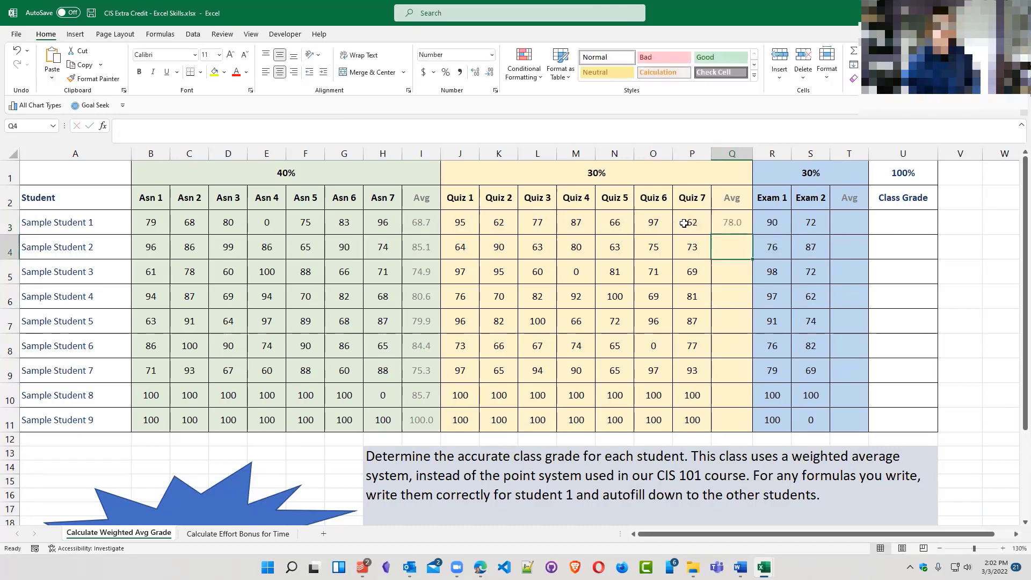
Fill the quiz average formula from Q3 down through Sample Student 9 in Q11
{"action": "left_click", "coordinate": [743, 215]}
{"action": "double_click", "coordinate": [753, 234]}
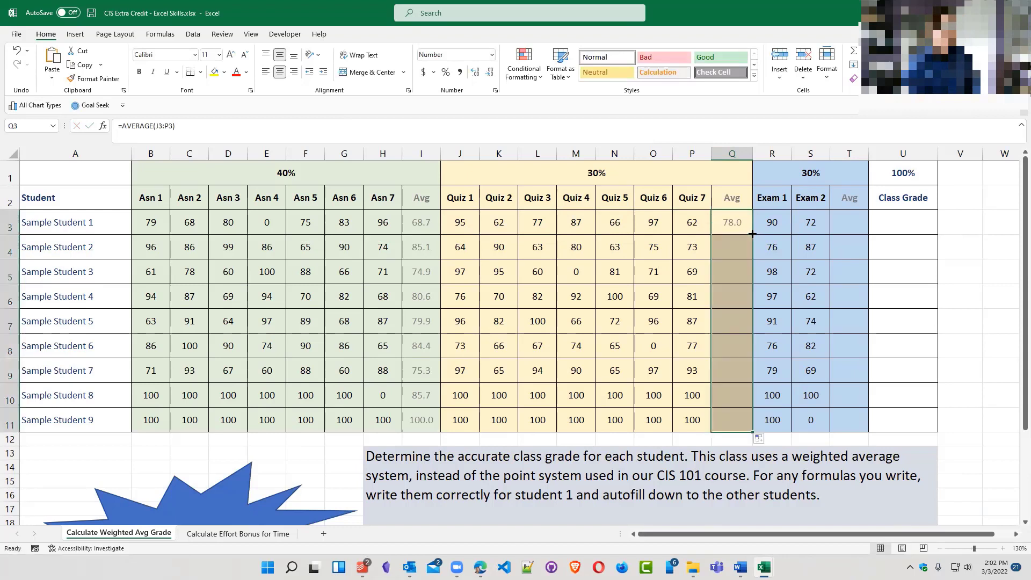
{"action": "left_click", "coordinate": [894, 230]}
Average Sample Student 1's exam scores in T3 with =AVERAGE(R3:S3) and fill the formula down to T11
{"action": "left_click", "coordinate": [852, 223]}
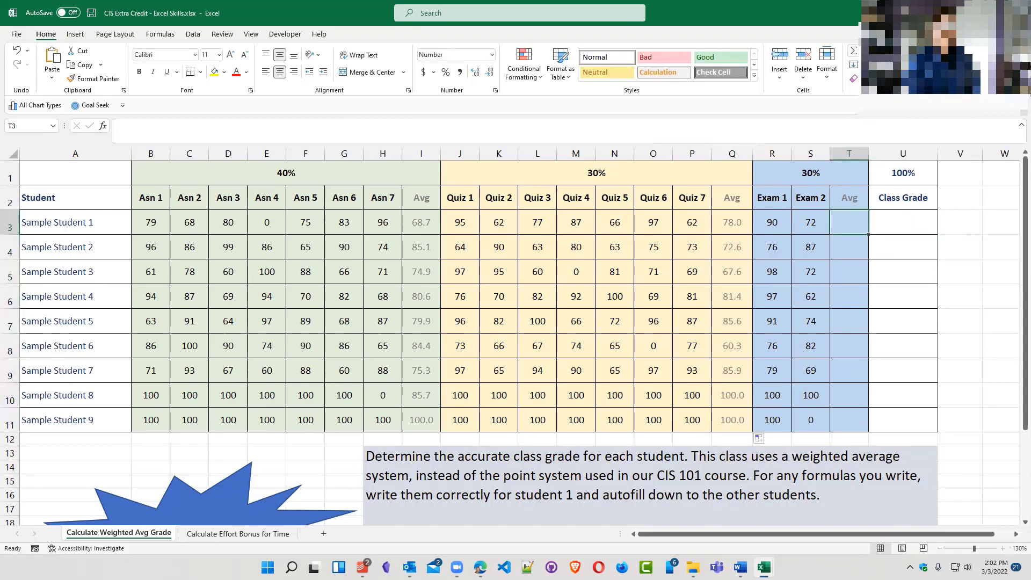
{"action": "left_click", "coordinate": [895, 51]}
{"action": "left_click", "coordinate": [881, 79]}
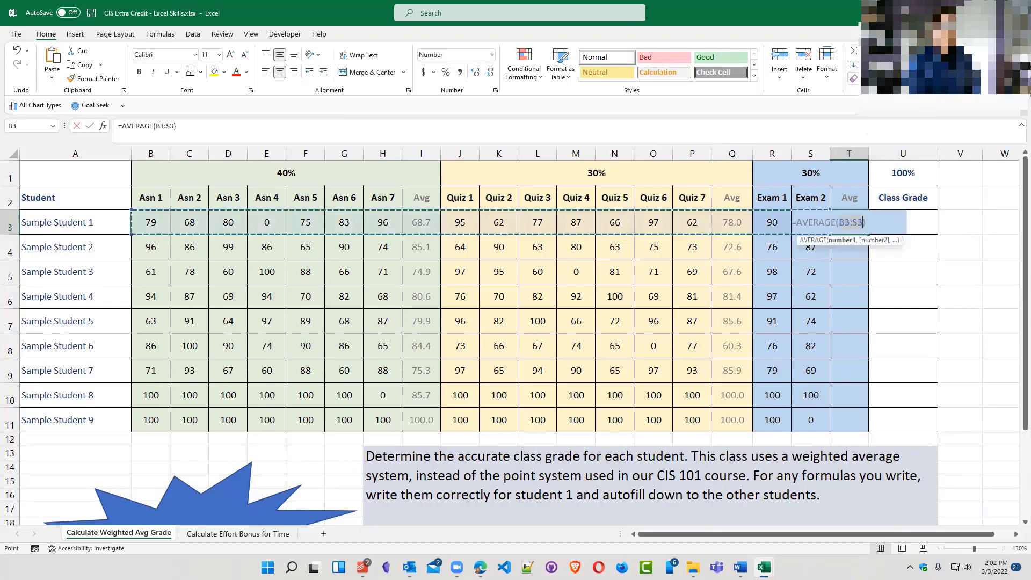
{"action": "left_click_drag", "start_coordinate": [772, 222], "coordinate": [808, 222]}
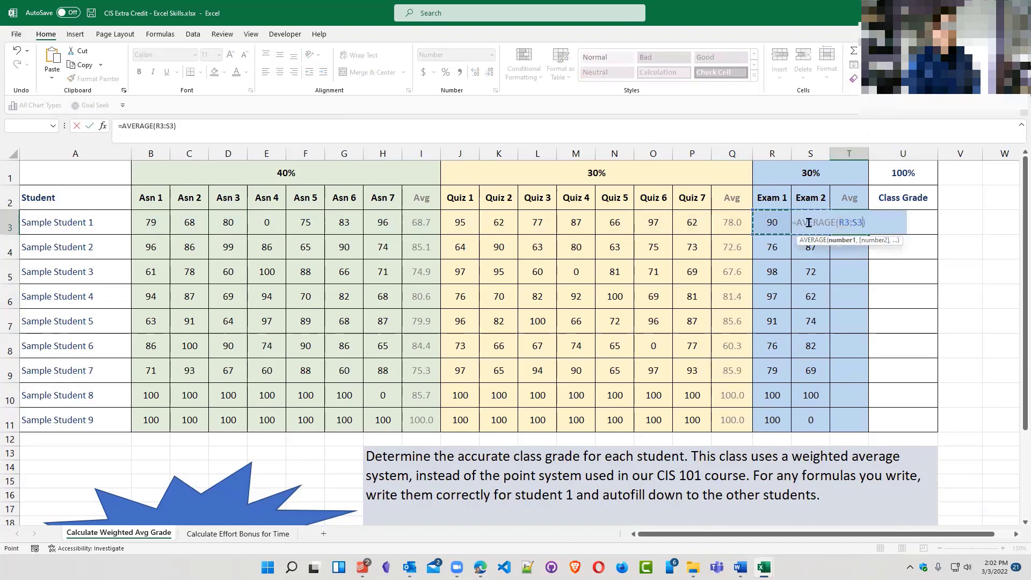
{"action": "key", "text": "Return"}
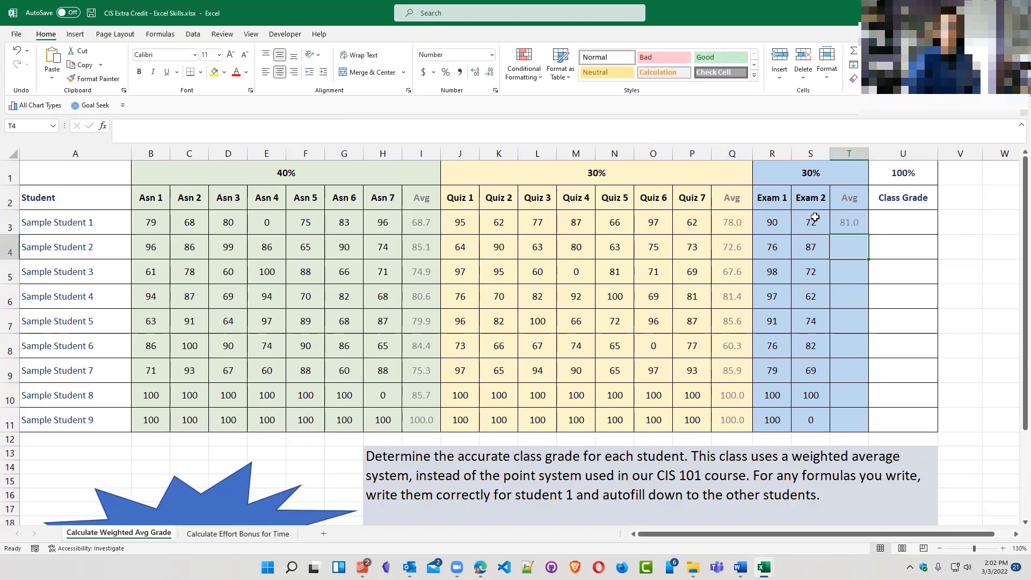
{"action": "left_click", "coordinate": [843, 229]}
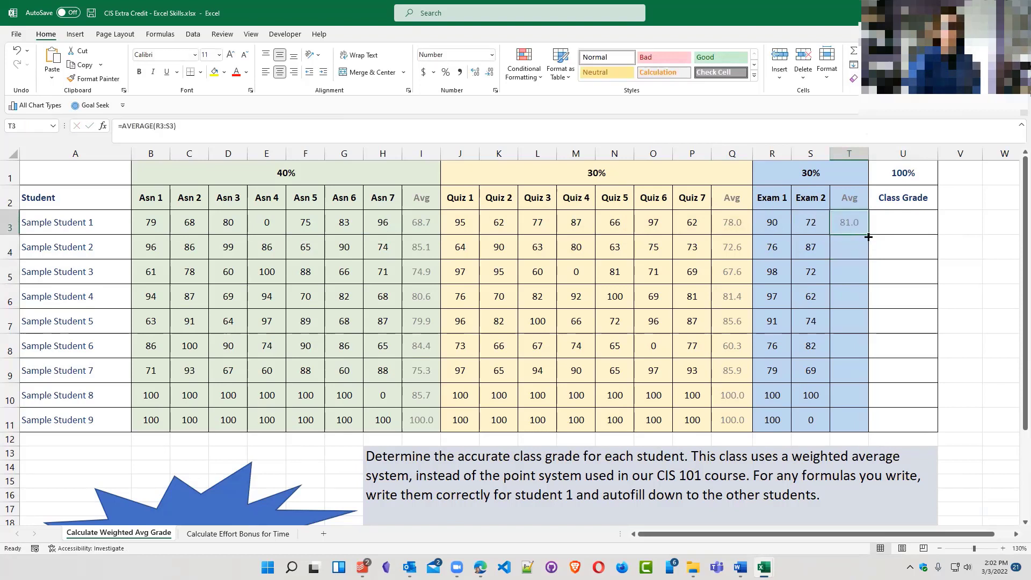
{"action": "left_click_drag", "start_coordinate": [869, 236], "coordinate": [871, 428]}
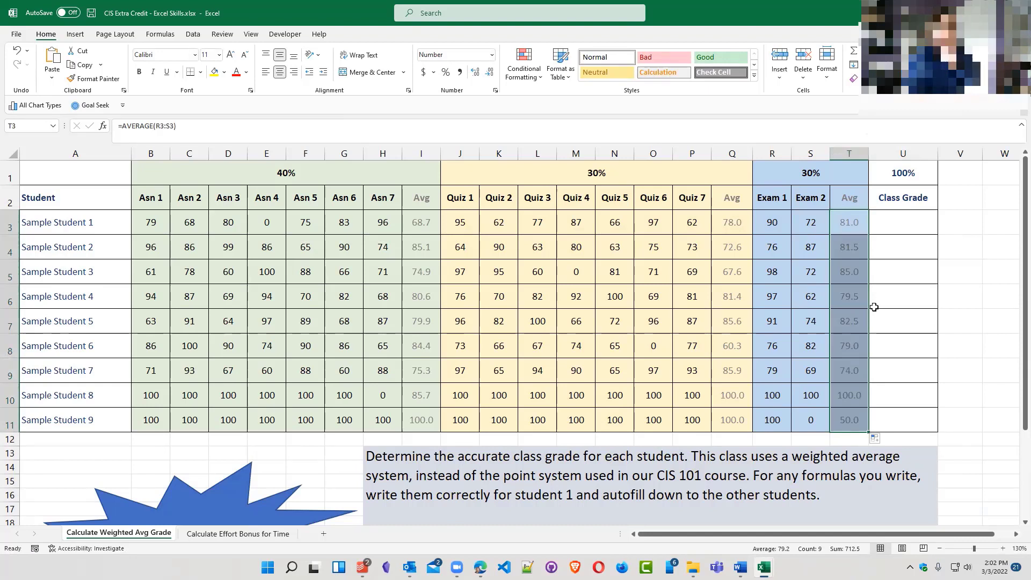
{"action": "left_click", "coordinate": [419, 289]}
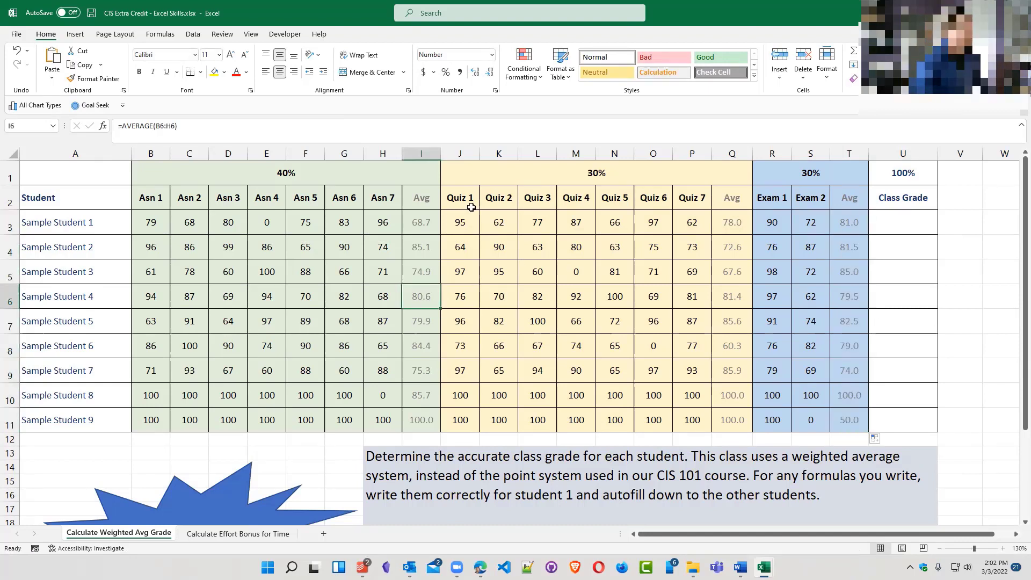
{"action": "left_click", "coordinate": [906, 219]}
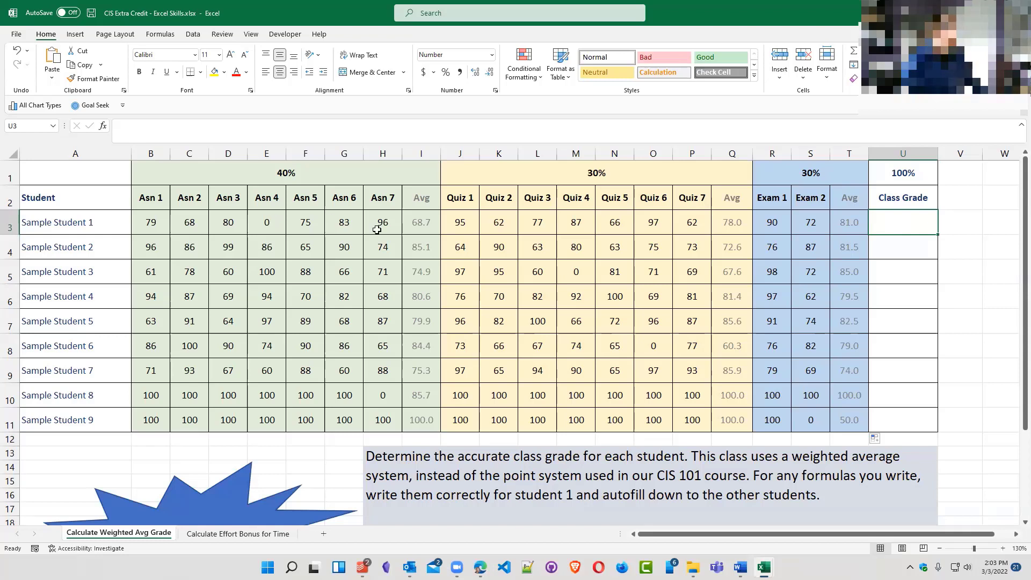
{"action": "left_click", "coordinate": [421, 219]}
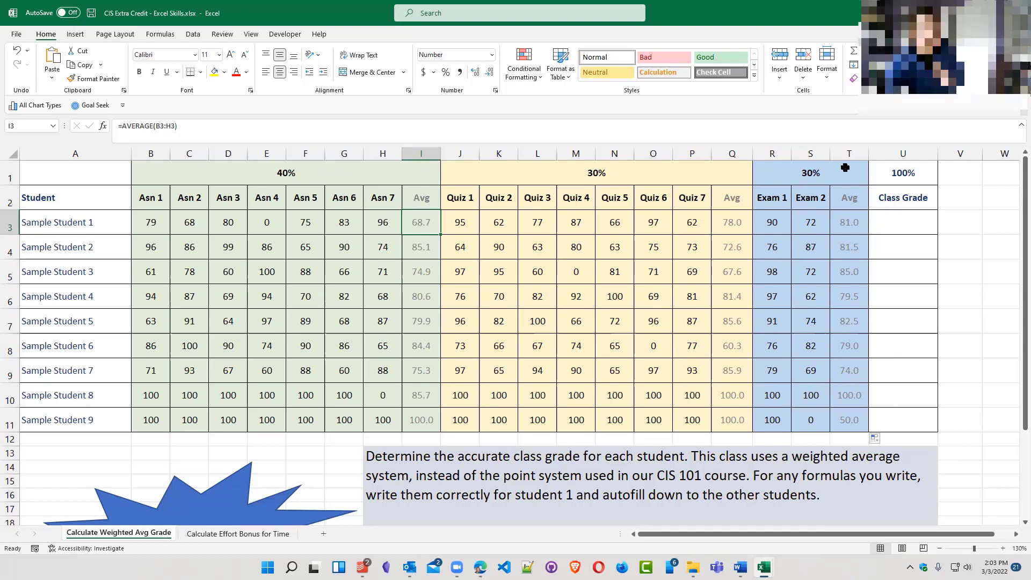
{"action": "left_click", "coordinate": [894, 231]}
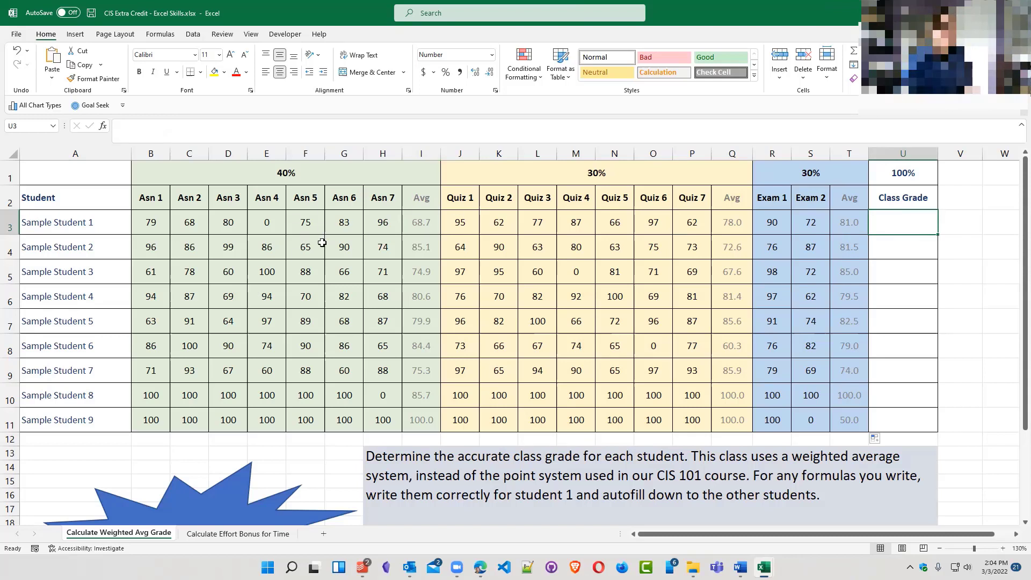
{"action": "left_click", "coordinate": [311, 173]}
{"action": "left_click", "coordinate": [701, 181]}
{"action": "left_click", "coordinate": [923, 268]}
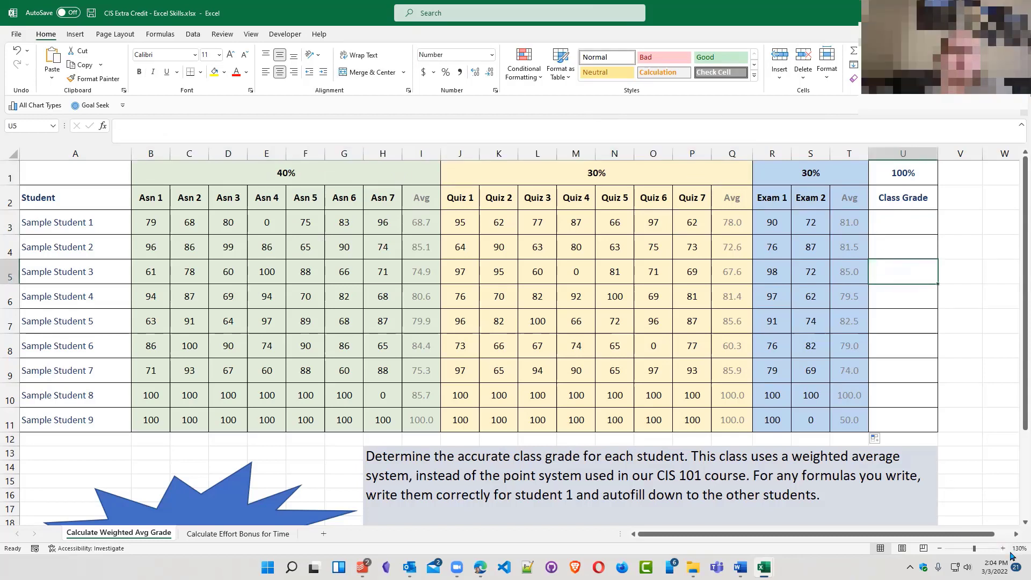
Write the formula =(I3*$B$1) in U3, multiplying Sample Student 1's assignment average by the absolute reference to the 40% weight
{"action": "left_click", "coordinate": [1004, 548]}
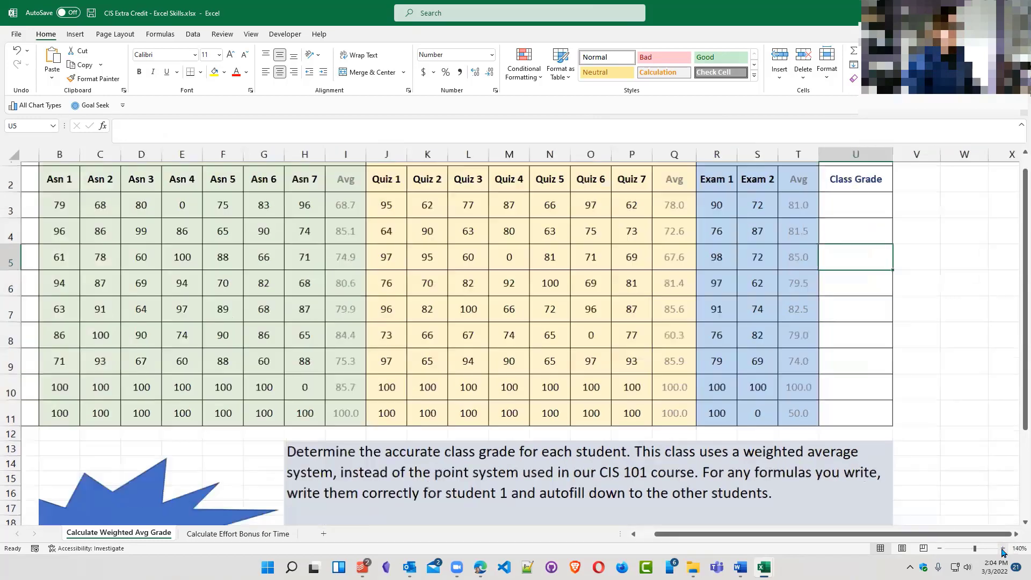
{"action": "left_click", "coordinate": [1005, 550]}
{"action": "left_click", "coordinate": [1003, 549]}
{"action": "left_click", "coordinate": [1003, 549]}
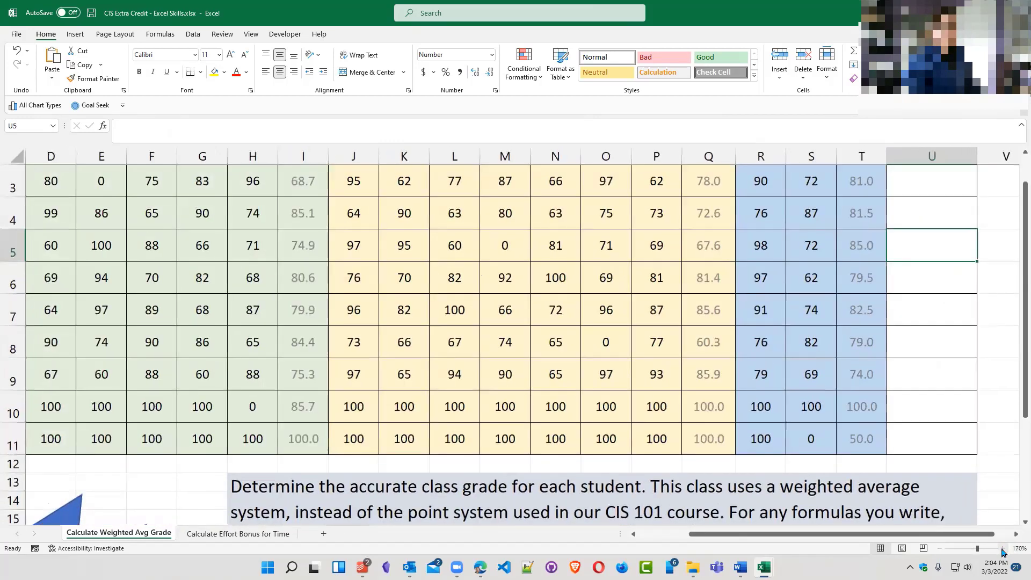
{"action": "left_click", "coordinate": [1004, 549]}
{"action": "scroll", "coordinate": [503, 277], "scroll_direction": "up", "scroll_amount": 2}
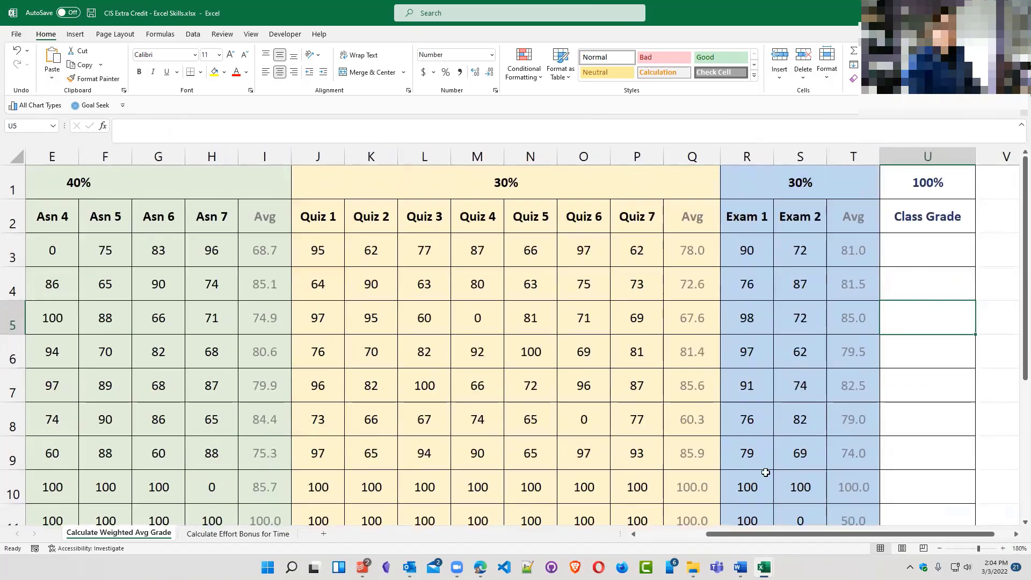
{"action": "left_click", "coordinate": [1015, 539]}
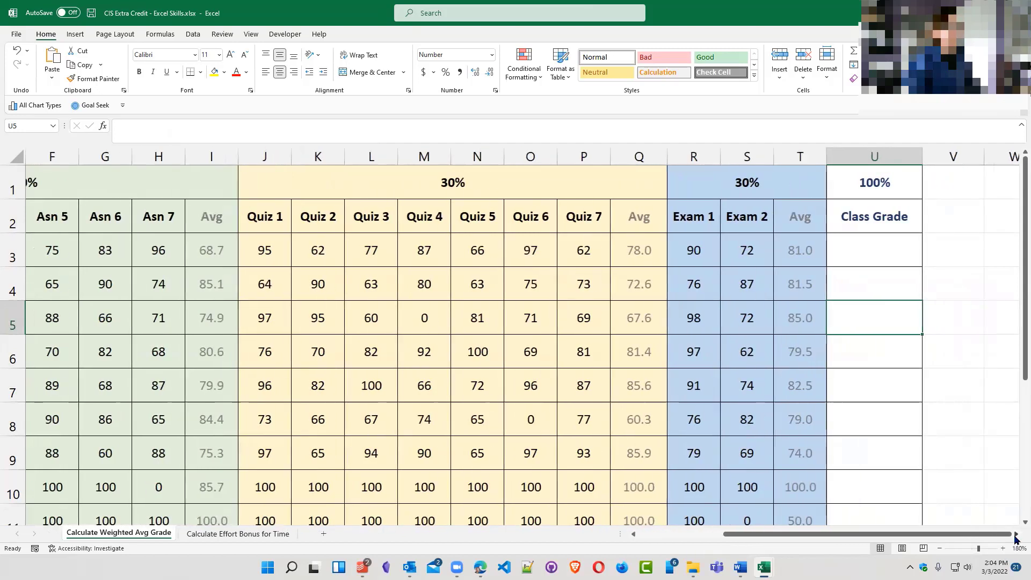
{"action": "left_click", "coordinate": [855, 262]}
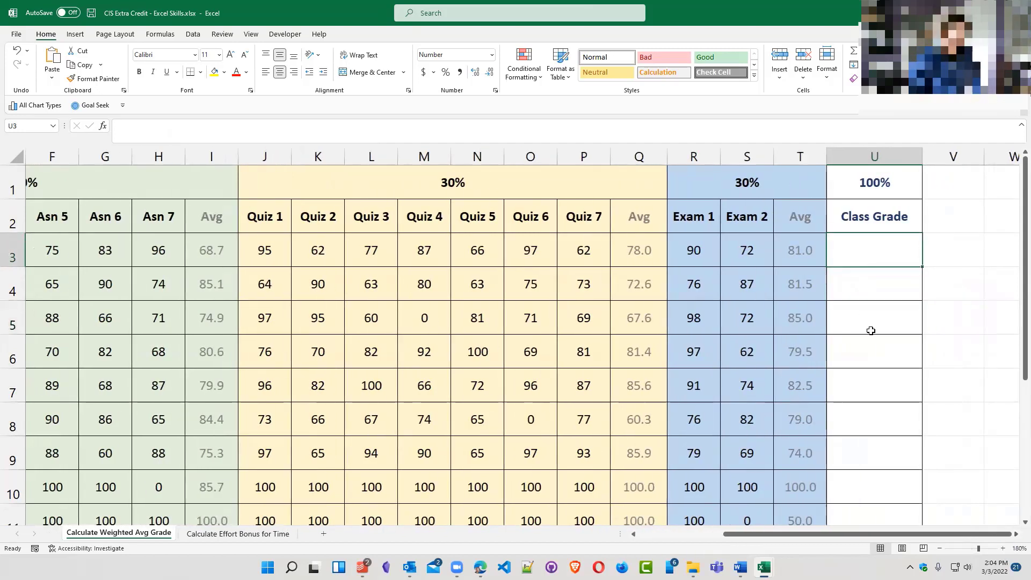
{"action": "type", "text": "="}
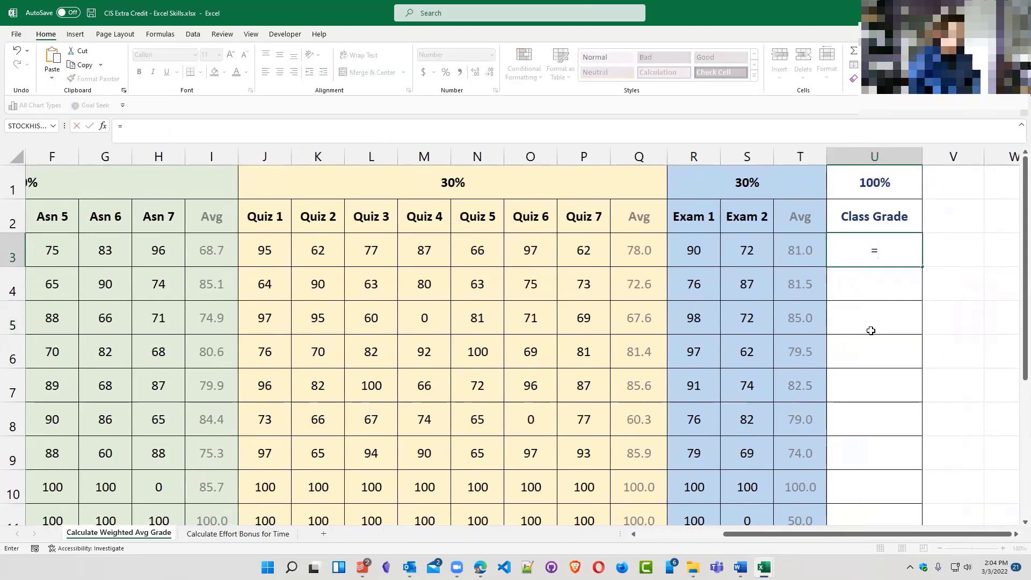
{"action": "type", "text": "("}
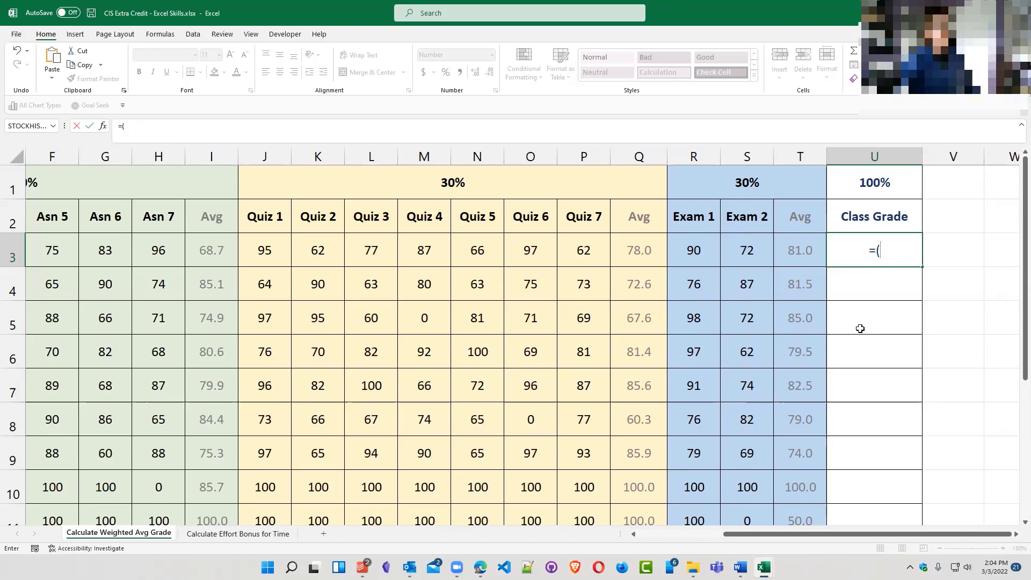
{"action": "left_click", "coordinate": [216, 251]}
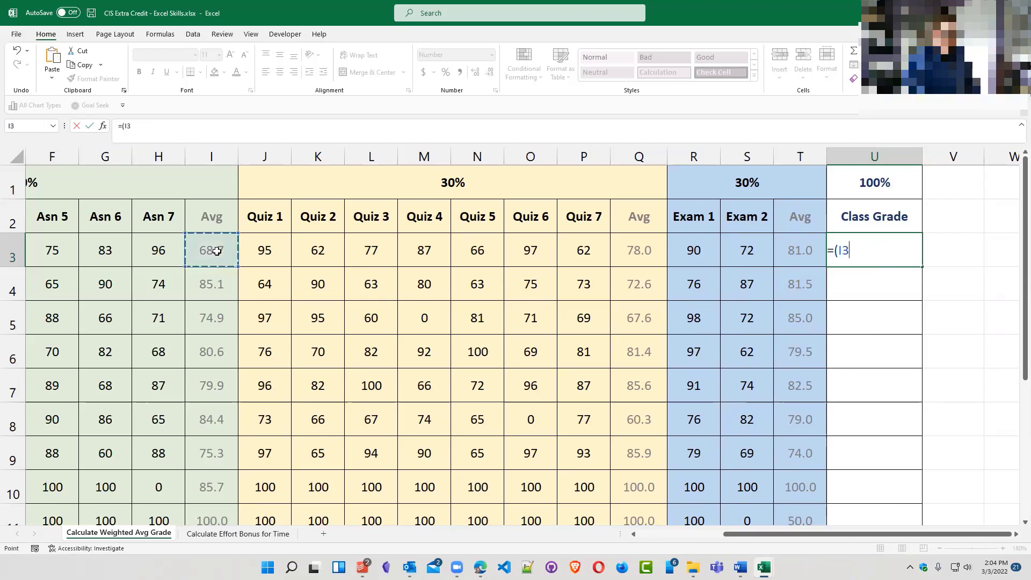
{"action": "type", "text": "*"}
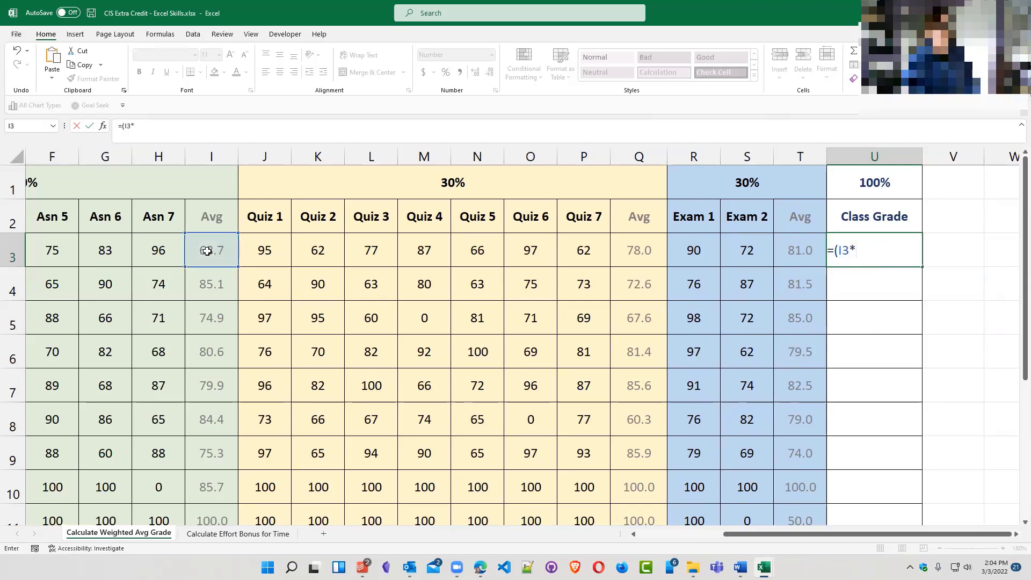
{"action": "left_click", "coordinate": [78, 185]}
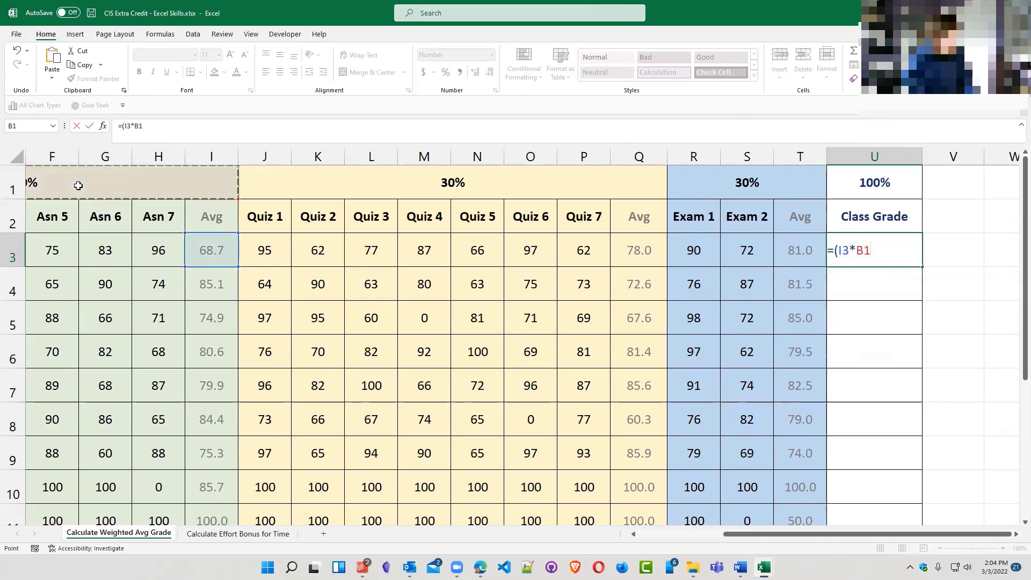
{"action": "key", "text": "F4"}
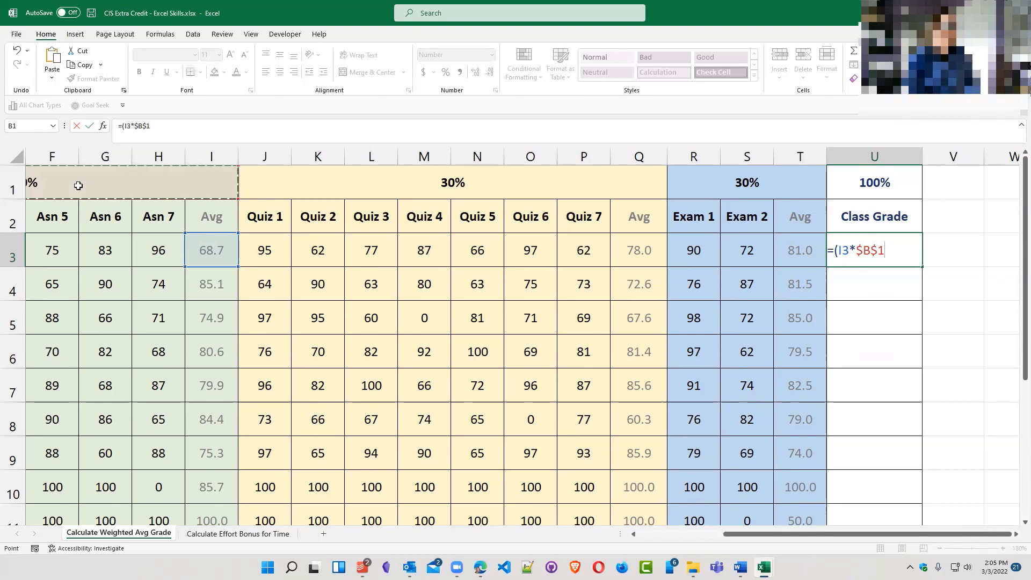
{"action": "type", "text": ")"}
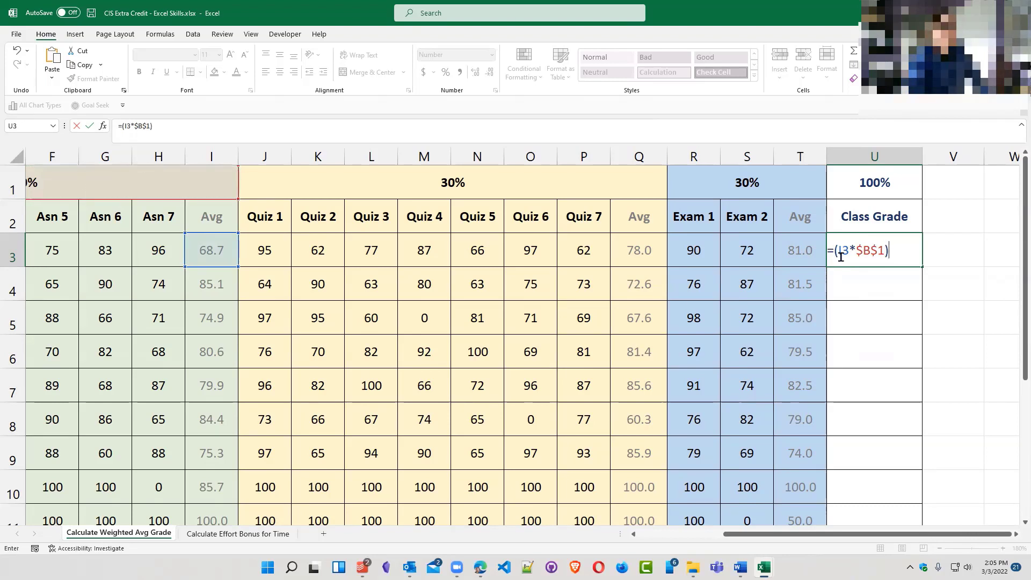
{"action": "left_click_drag", "start_coordinate": [838, 253], "coordinate": [884, 251]}
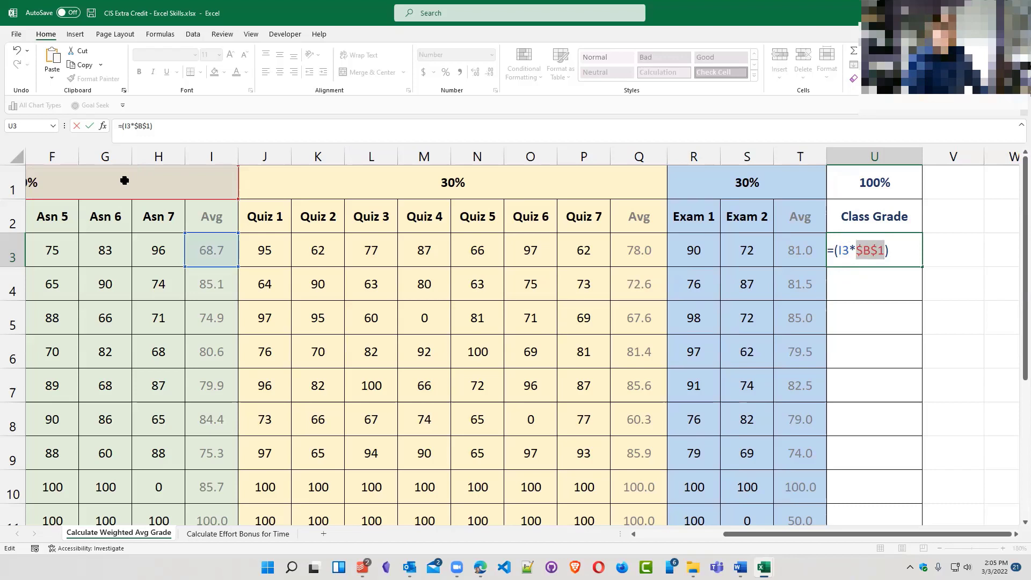
{"action": "left_click", "coordinate": [864, 251]}
{"action": "left_click_drag", "start_coordinate": [857, 250], "coordinate": [884, 251]}
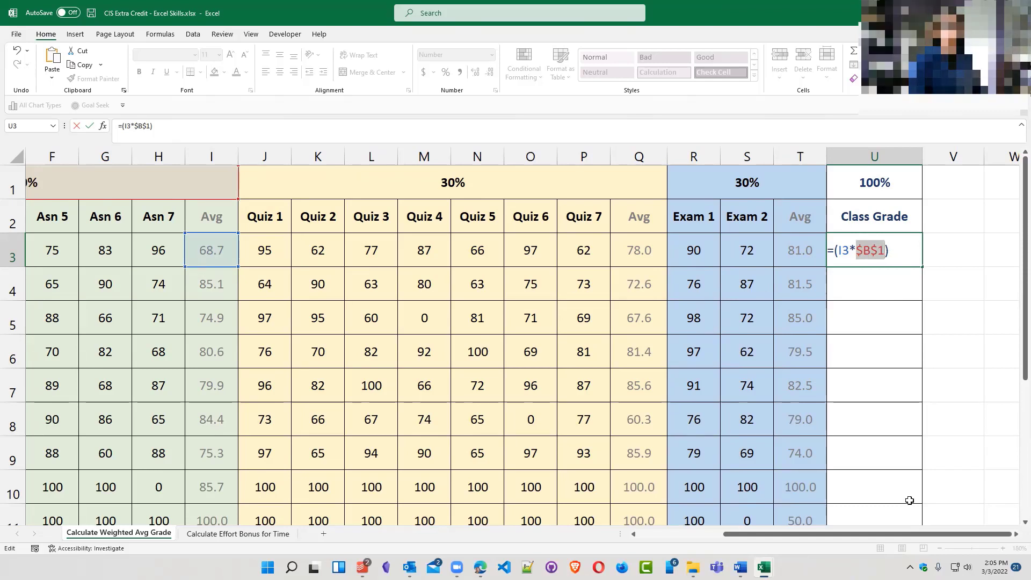
{"action": "left_click", "coordinate": [845, 251]}
{"action": "double_click", "coordinate": [847, 250]}
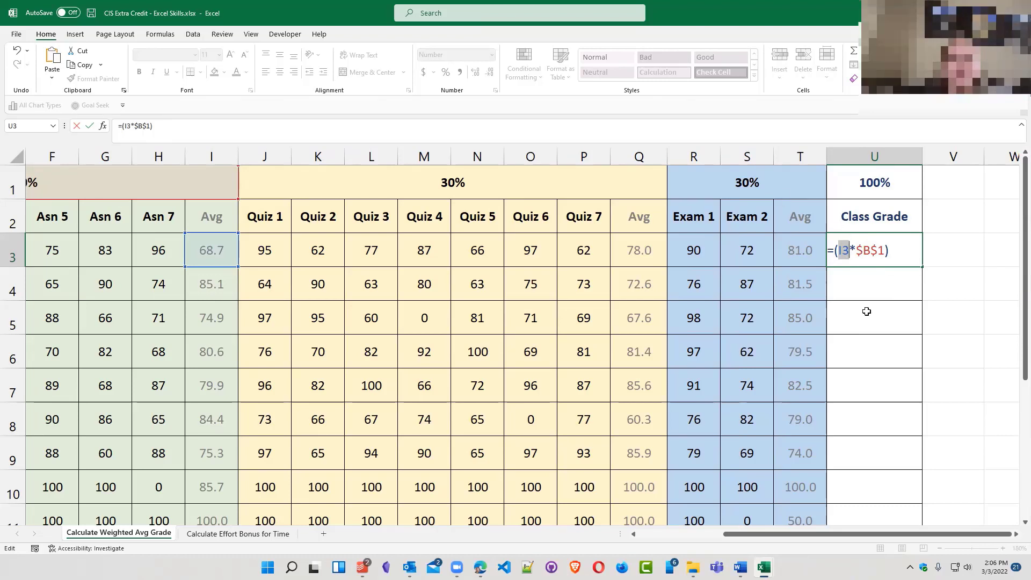
Commit the weighted assignment formula in U3 and fill it down the Class Grade column through Sample Student 9
{"action": "key", "text": "Return"}
{"action": "left_click", "coordinate": [896, 256]}
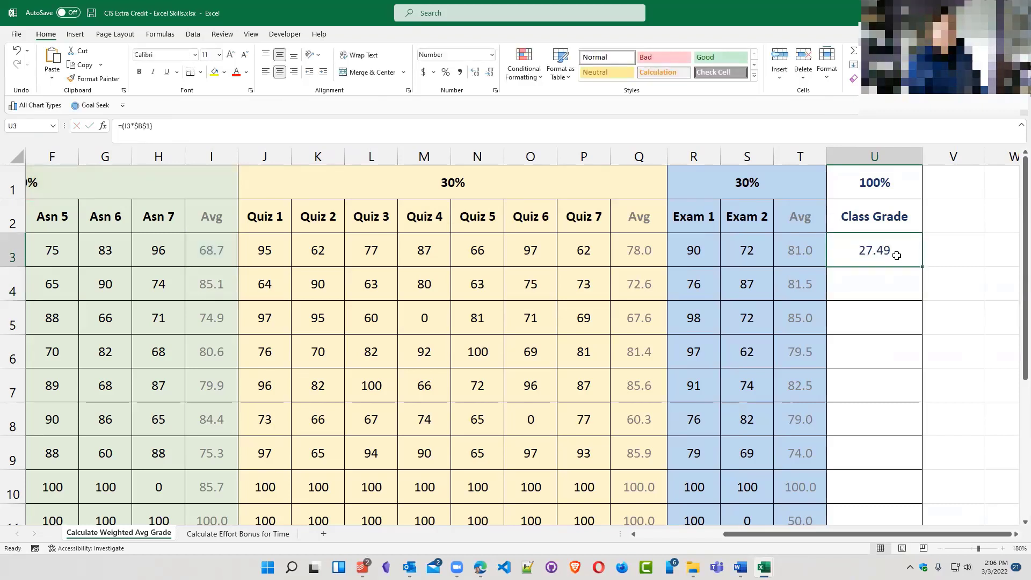
{"action": "double_click", "coordinate": [922, 265]}
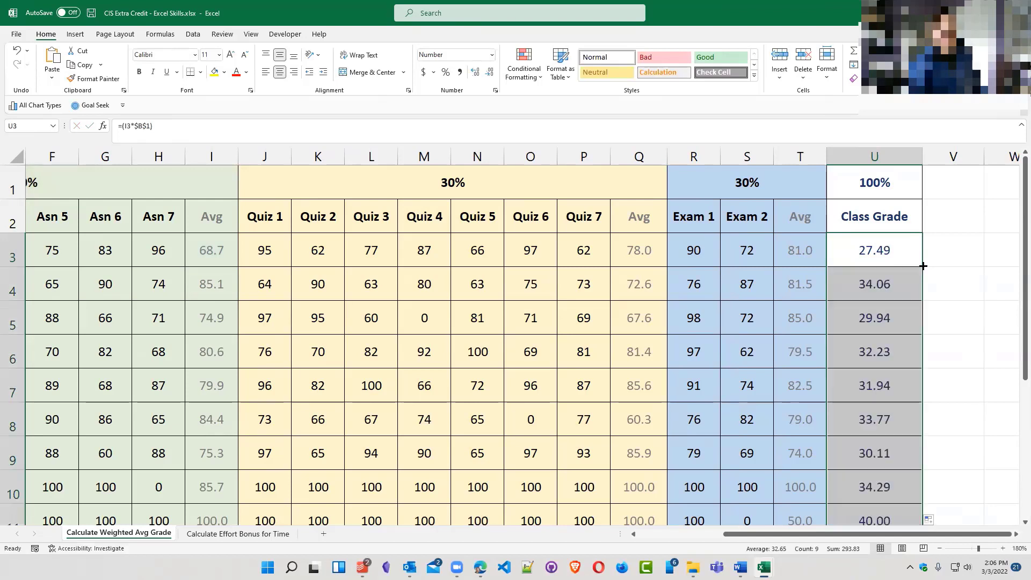
Examine the cell references in the filled Class Grade formulas in U7, U6, U4 and U10
{"action": "left_click", "coordinate": [883, 403]}
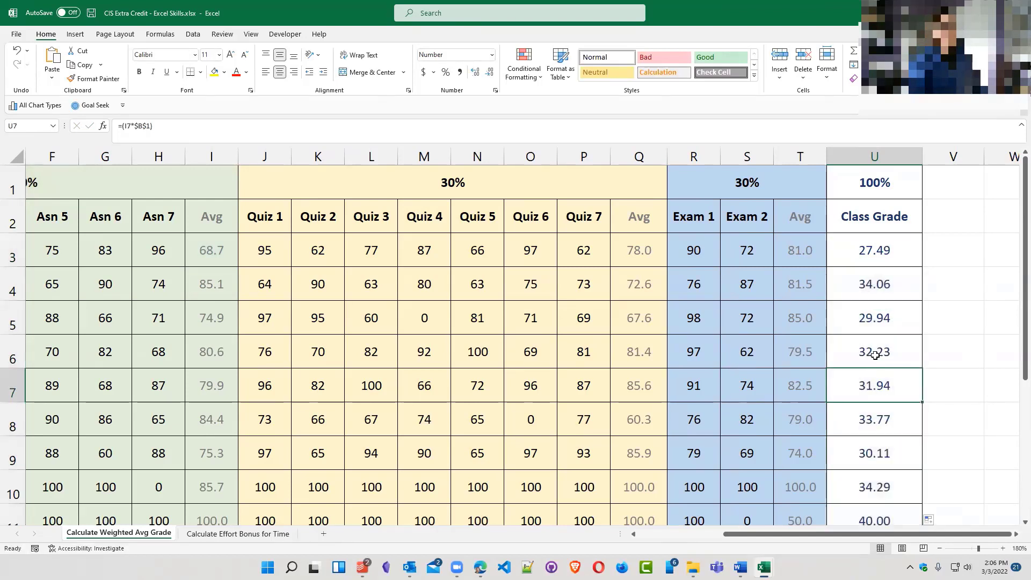
{"action": "double_click", "coordinate": [876, 354]}
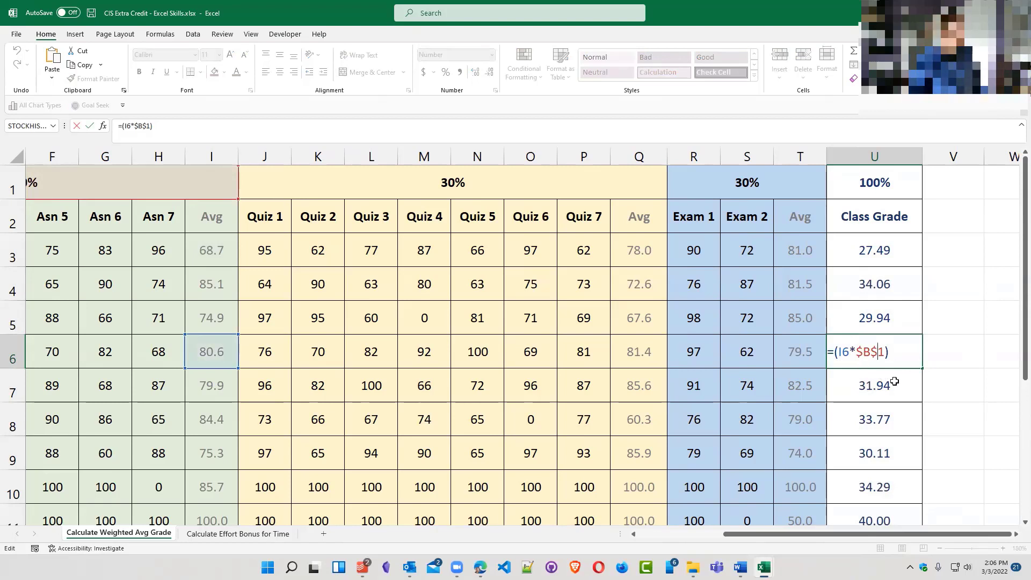
{"action": "key", "text": "Return"}
{"action": "double_click", "coordinate": [900, 288]}
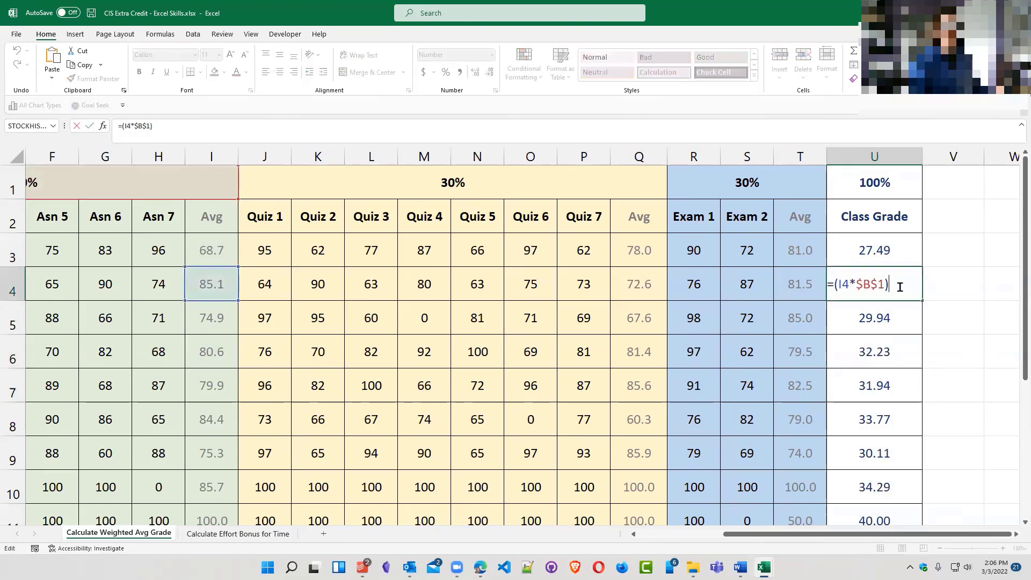
{"action": "key", "text": "Return"}
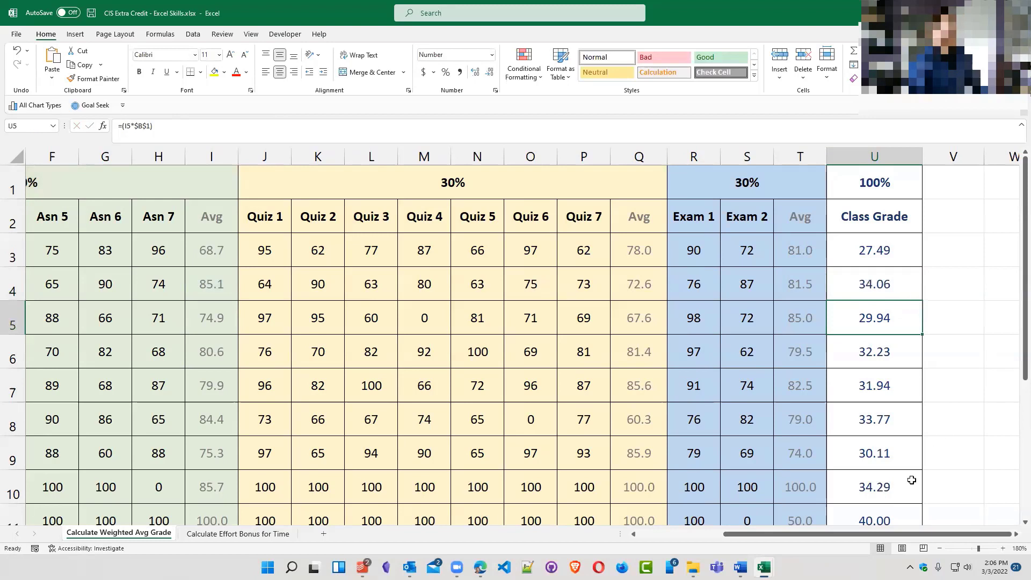
{"action": "double_click", "coordinate": [896, 486]}
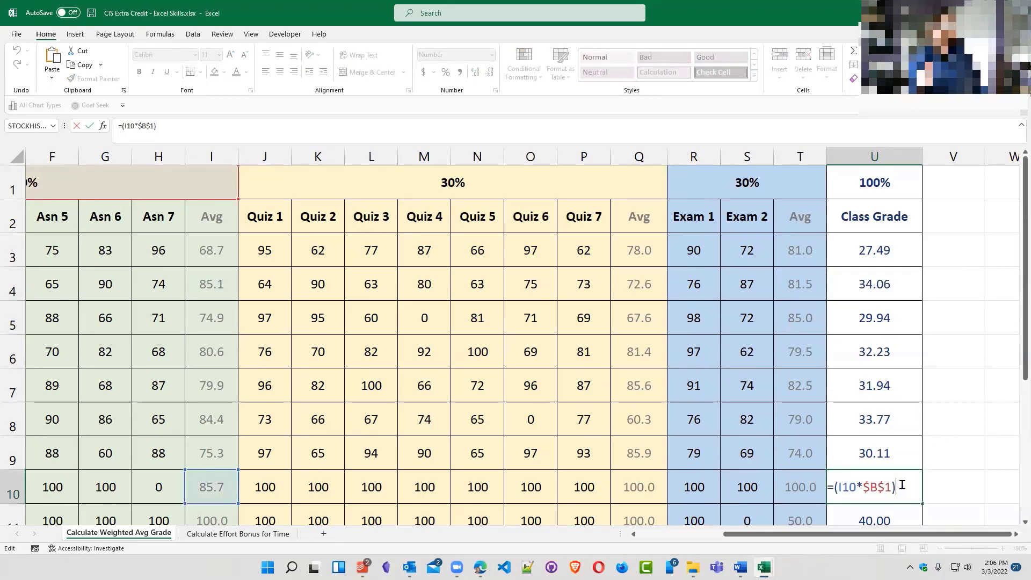
Extend Sample Student 1's Class Grade formula in U3 with +(Q3*$J$1), adding the quiz average times the absolute quiz weight
{"action": "left_click", "coordinate": [891, 253]}
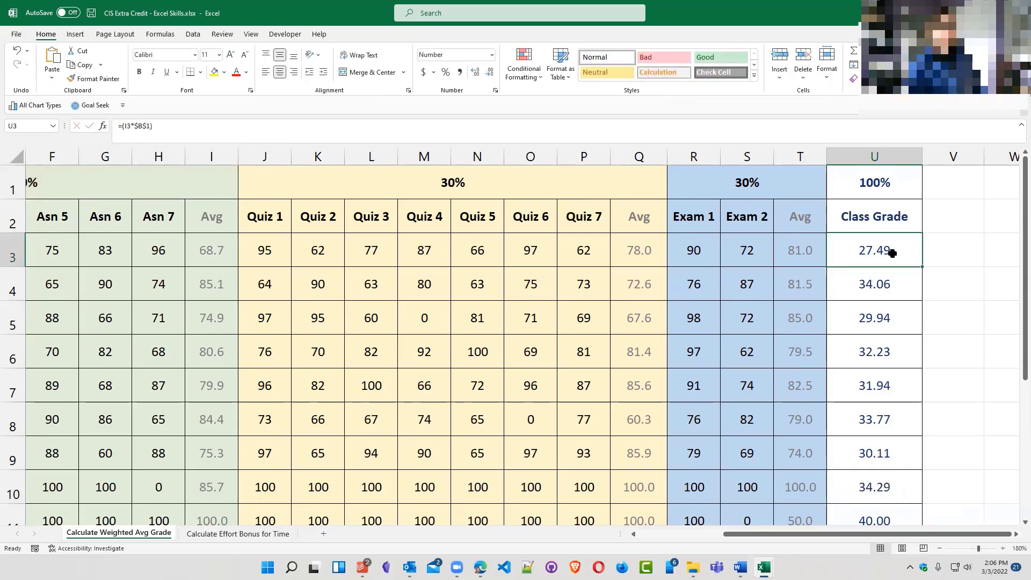
{"action": "double_click", "coordinate": [891, 253]}
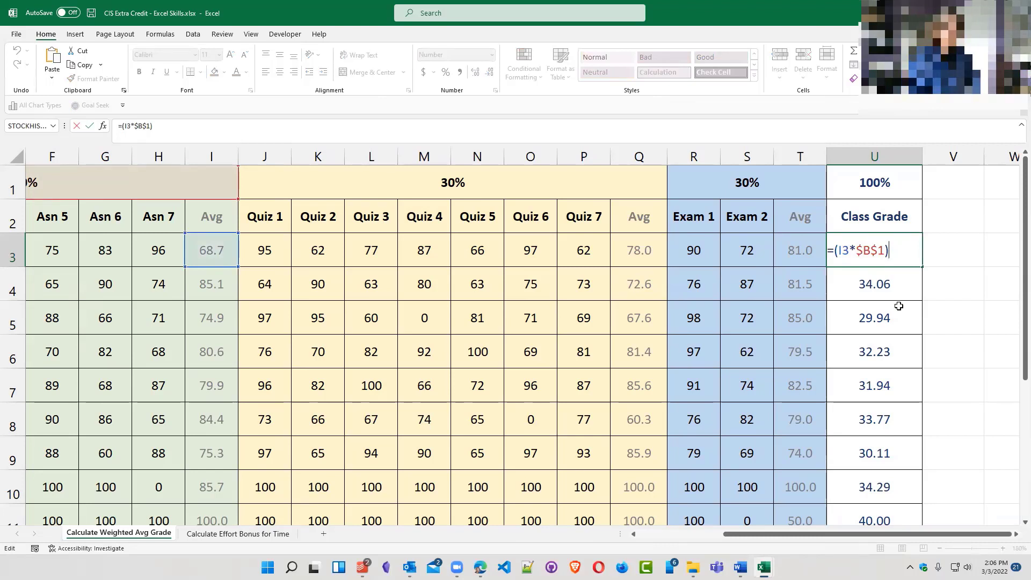
{"action": "type", "text": "+"}
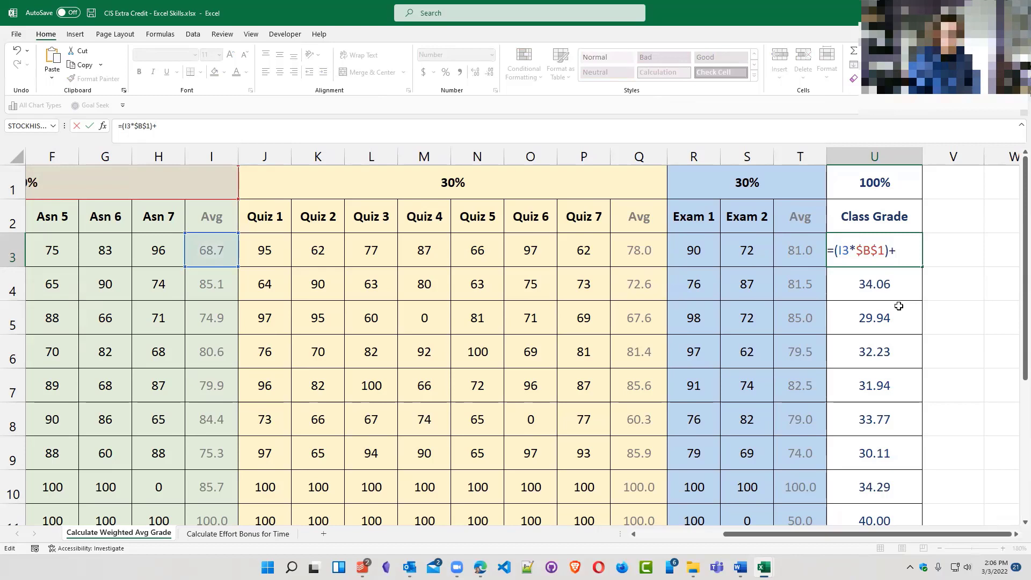
{"action": "type", "text": "("}
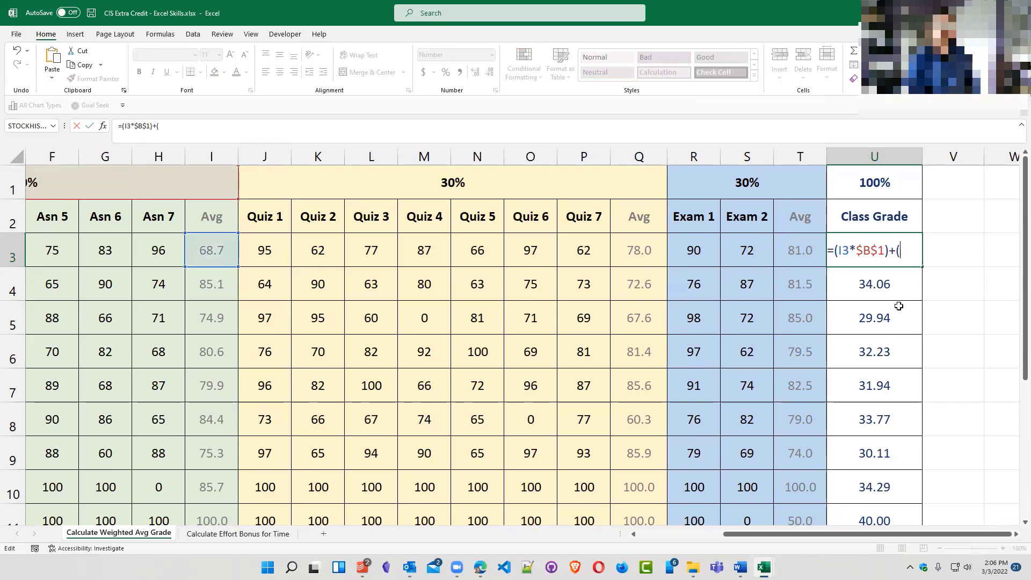
{"action": "left_click", "coordinate": [637, 252]}
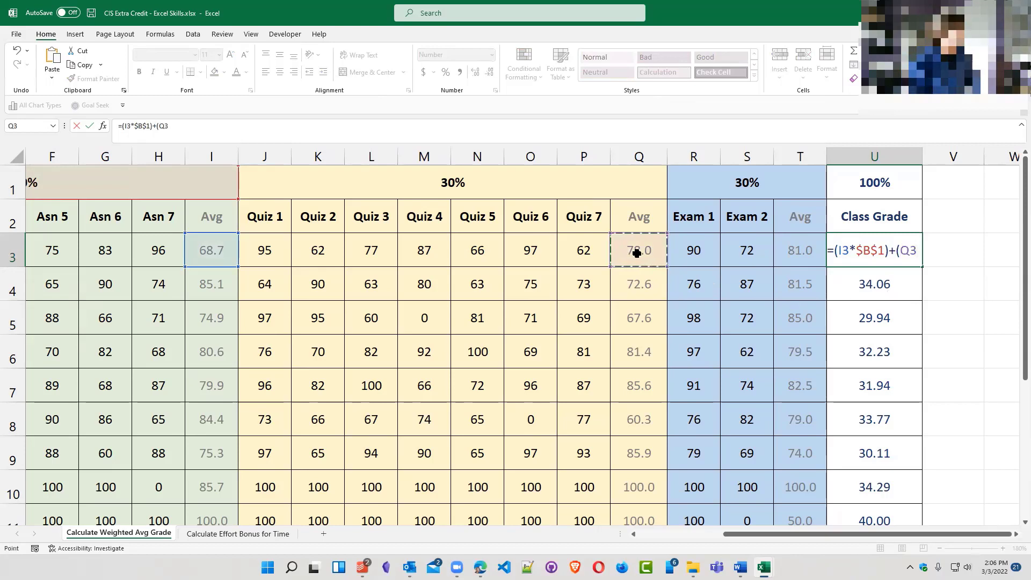
{"action": "type", "text": "*"}
{"action": "left_click", "coordinate": [416, 184]}
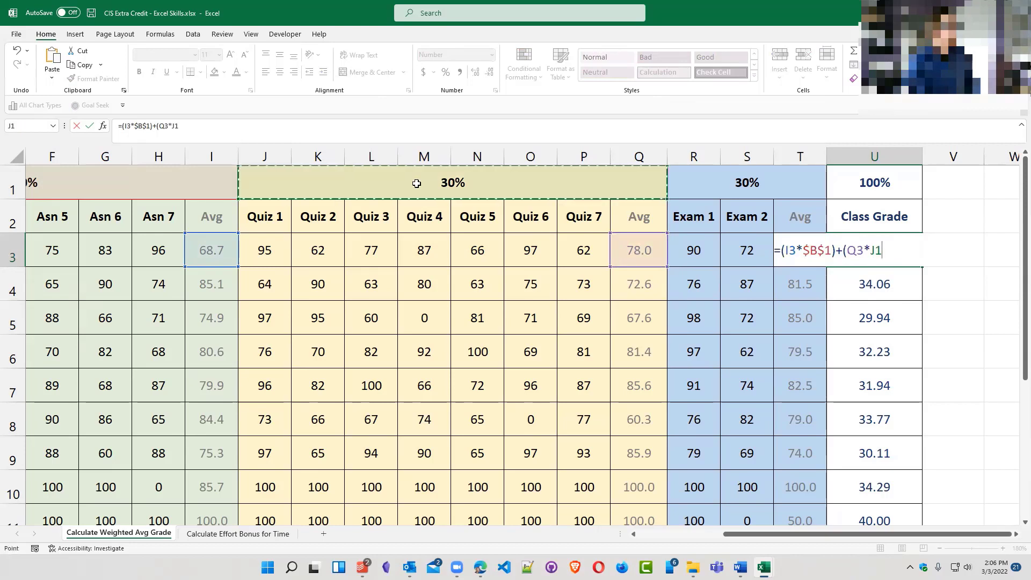
{"action": "key", "text": "F4"}
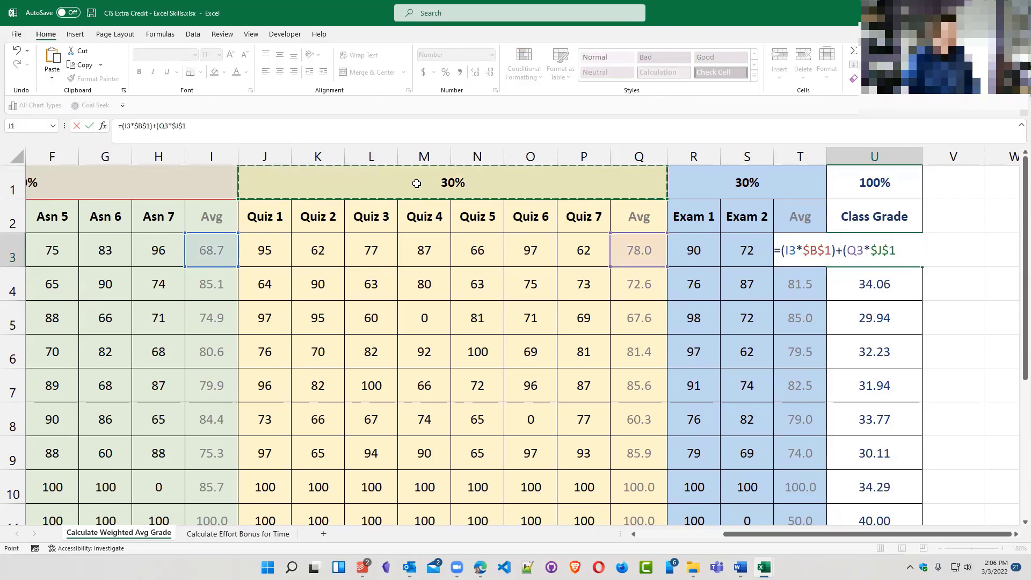
{"action": "type", "text": ")"}
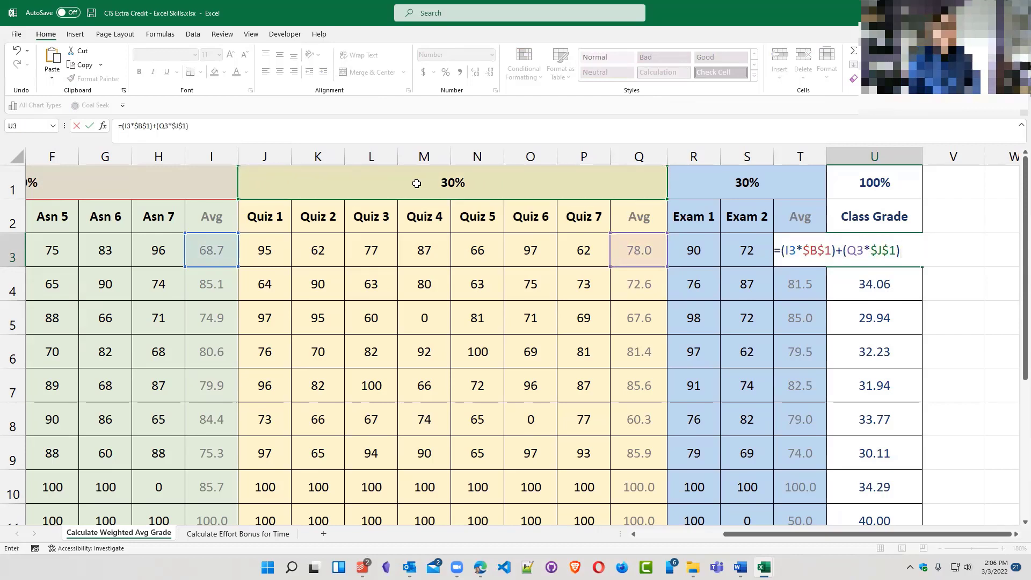
Add +(T3*$R$1) to the U3 formula, multiplying the exam average by the absolute reference to the exam weight
{"action": "type", "text": "+("}
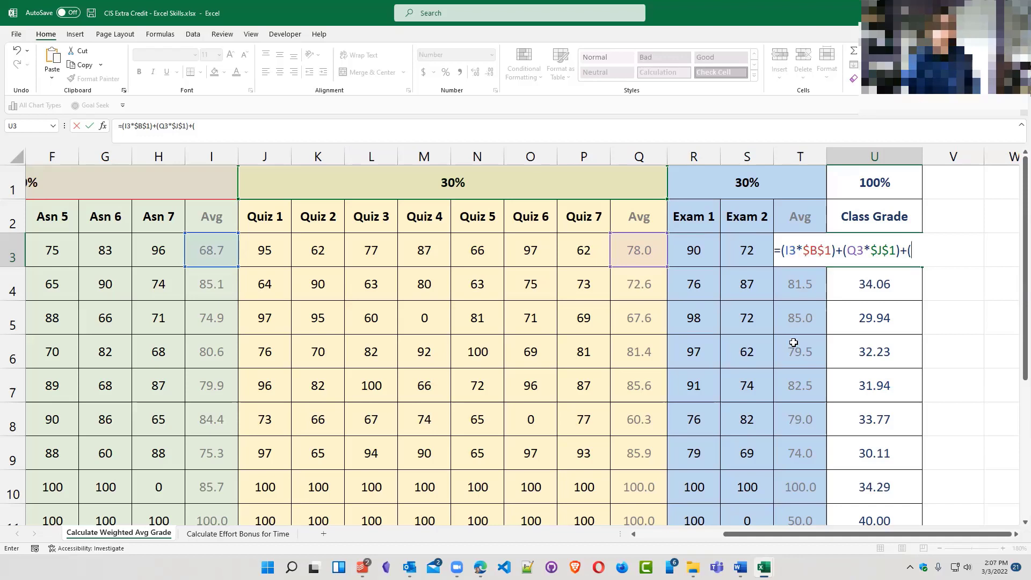
{"action": "type", "text": "T3"}
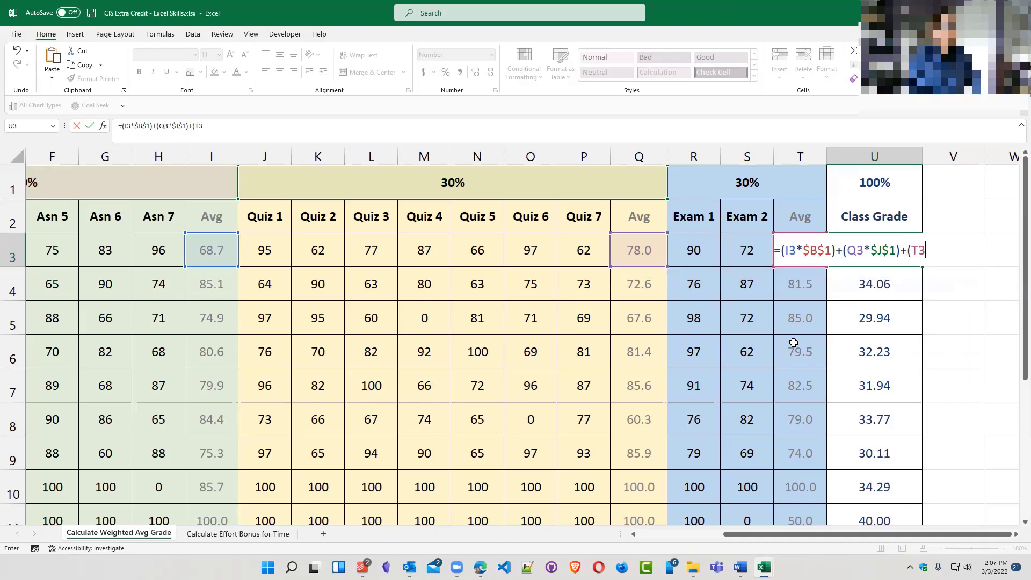
{"action": "type", "text": "*"}
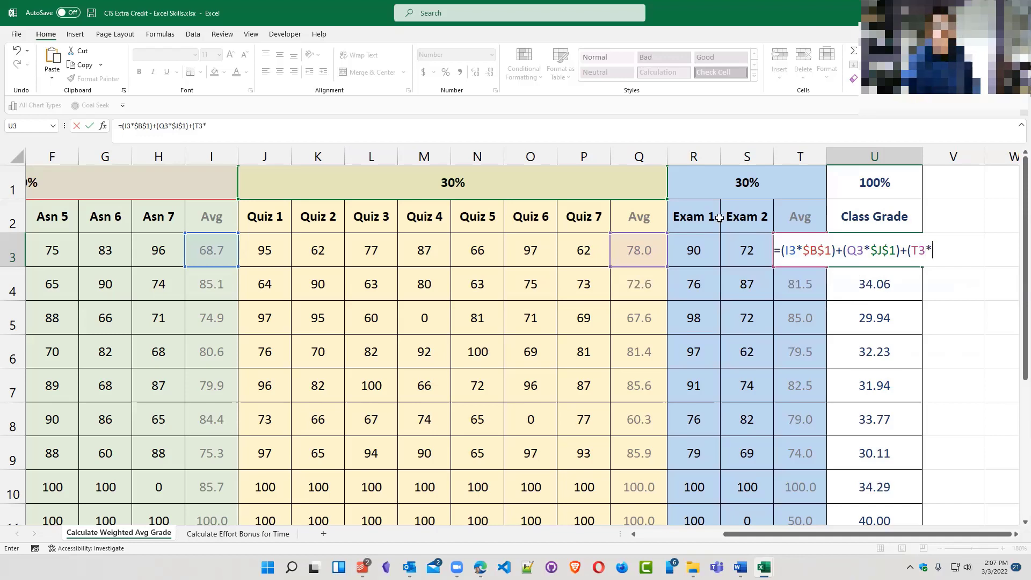
{"action": "left_click", "coordinate": [727, 184]}
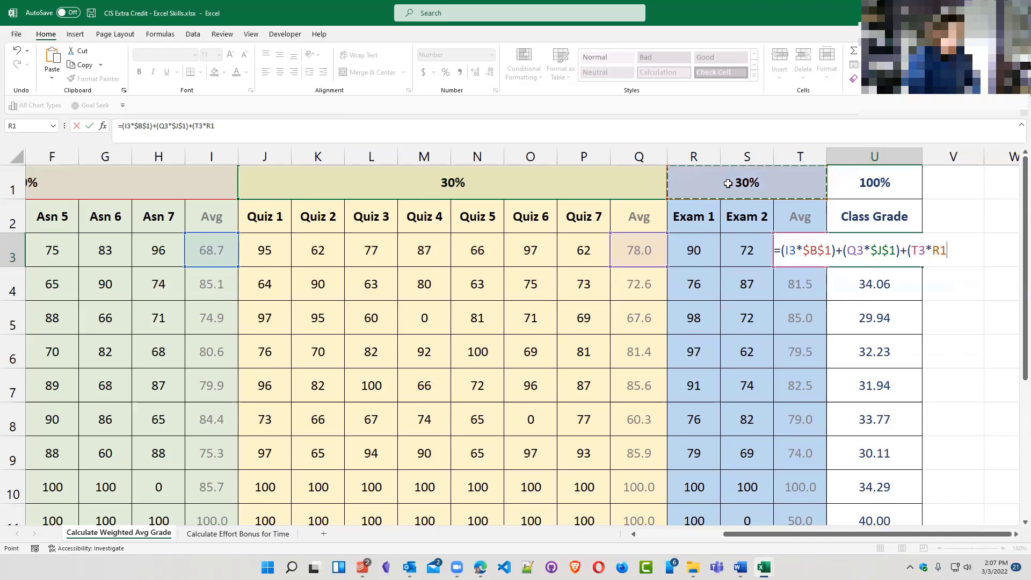
{"action": "key", "text": "F4"}
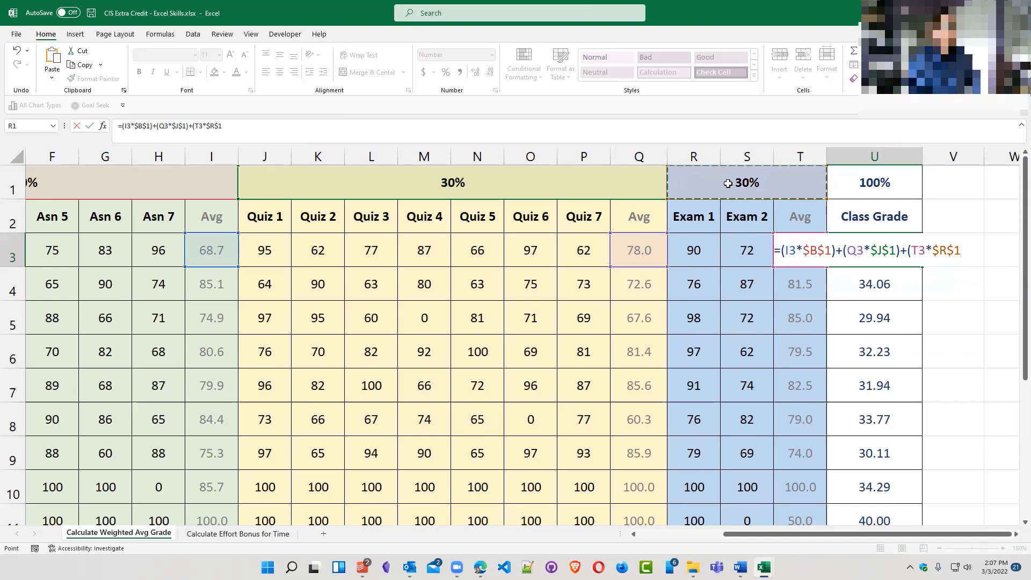
{"action": "type", "text": ")"}
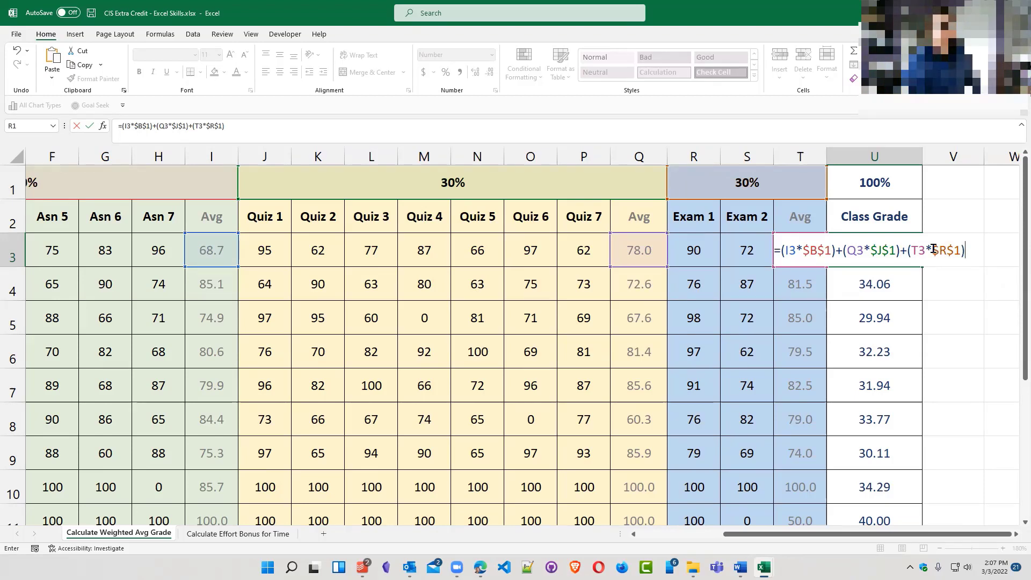
{"action": "left_click_drag", "start_coordinate": [932, 248], "coordinate": [940, 249]}
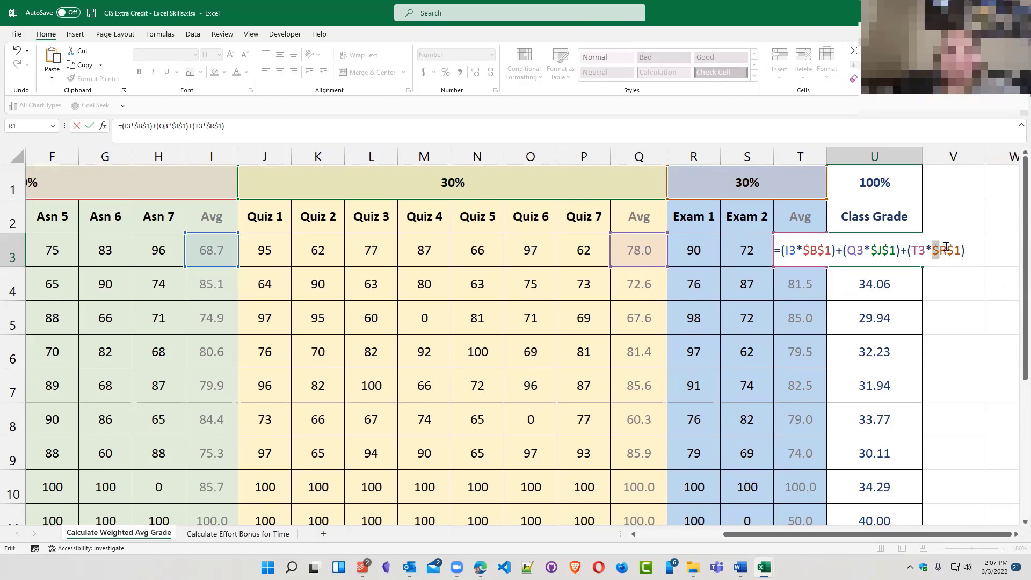
{"action": "left_click", "coordinate": [972, 257]}
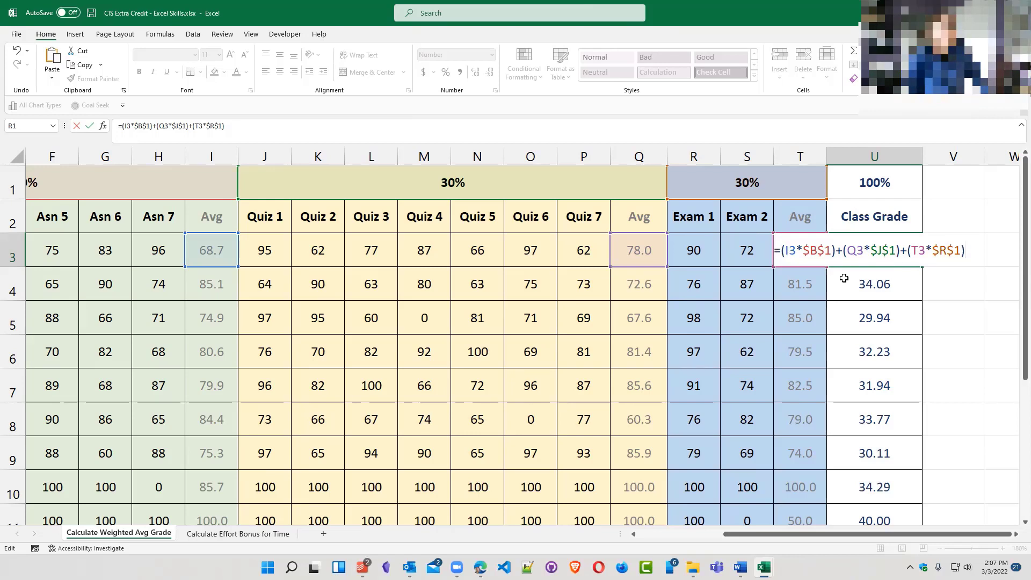
Commit the three-part weighted grade formula in U3 and fill it down the Class Grade column to U11
{"action": "key", "text": "Return"}
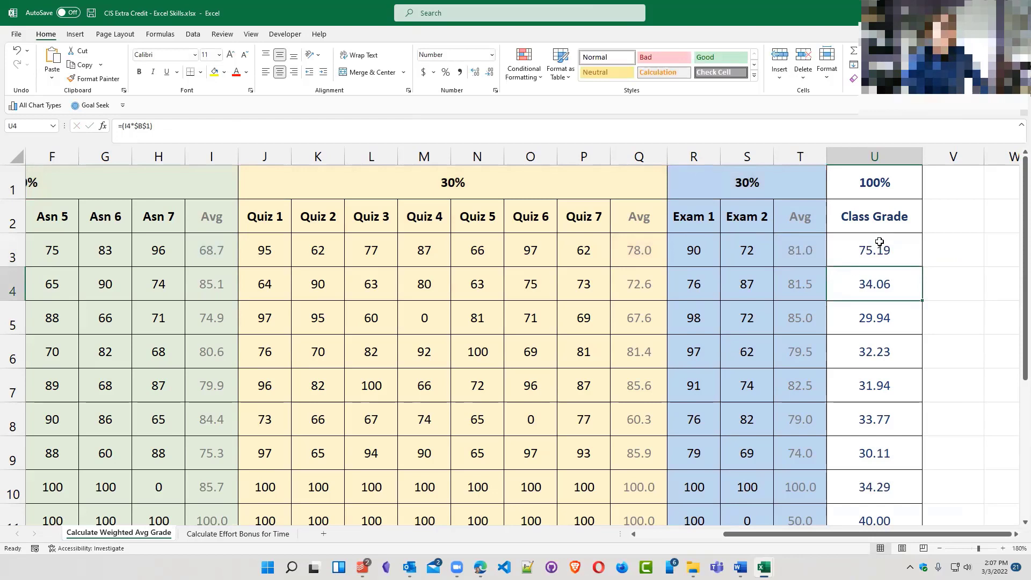
{"action": "left_click", "coordinate": [900, 252]}
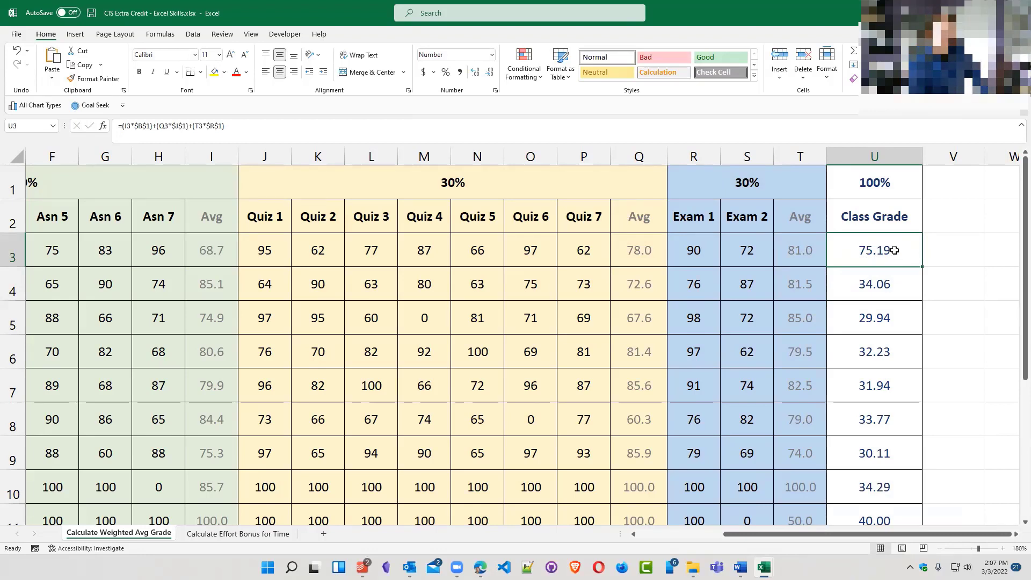
{"action": "double_click", "coordinate": [921, 266]}
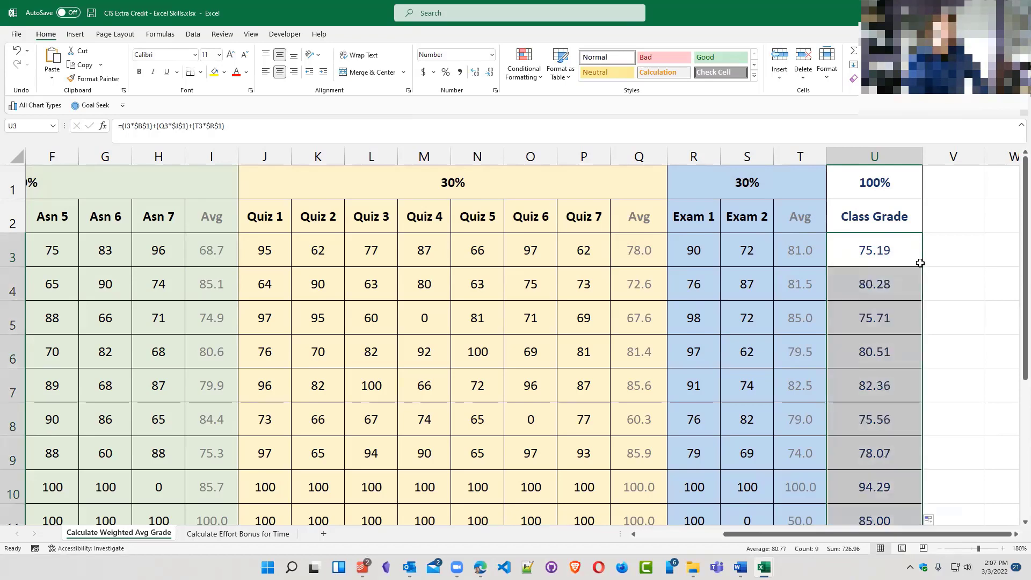
Compare the class grades of students 8 and 9 with the written instructions and examine student 9's quiz and exam scores in row 11
{"action": "scroll", "coordinate": [826, 423], "scroll_direction": "down", "scroll_amount": 3}
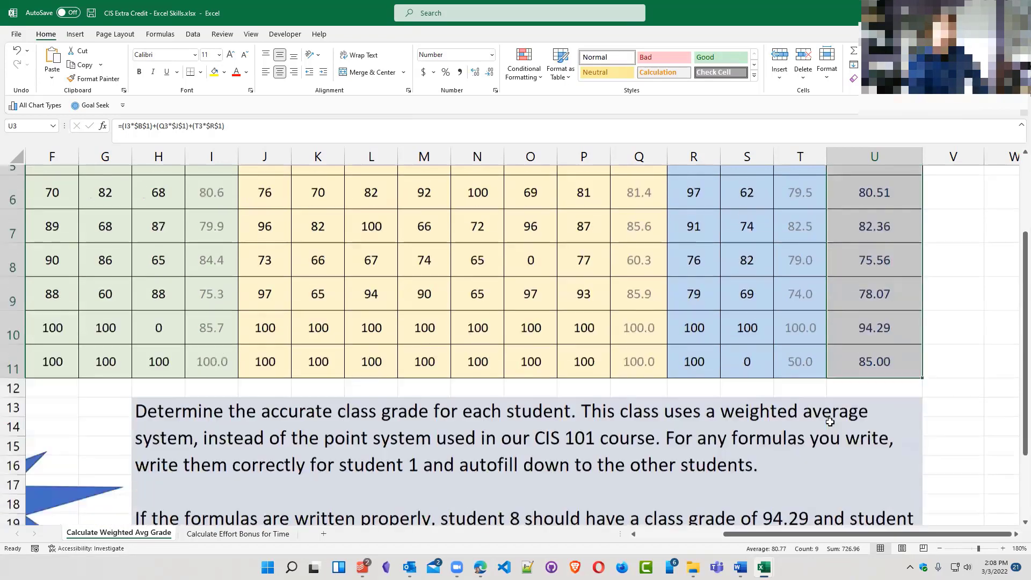
{"action": "scroll", "coordinate": [829, 422], "scroll_direction": "up", "scroll_amount": 1}
{"action": "scroll", "coordinate": [830, 422], "scroll_direction": "down", "scroll_amount": 1}
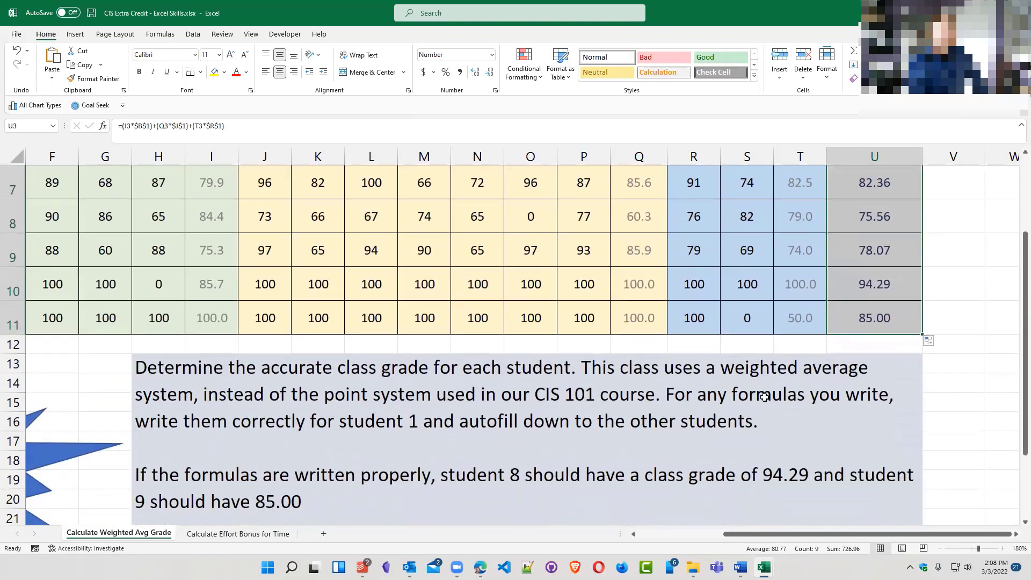
{"action": "left_click", "coordinate": [472, 322]}
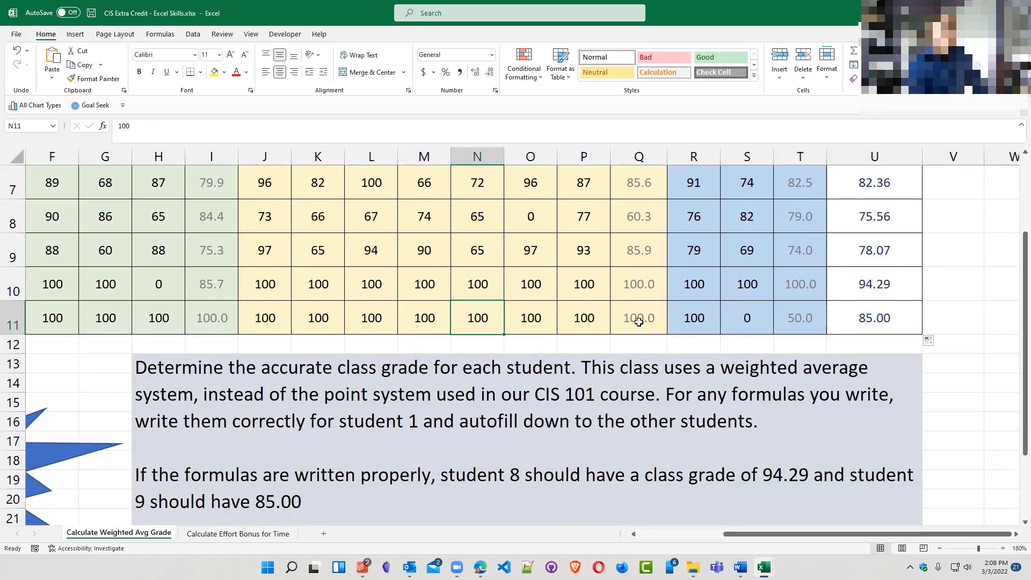
{"action": "left_click", "coordinate": [691, 319]}
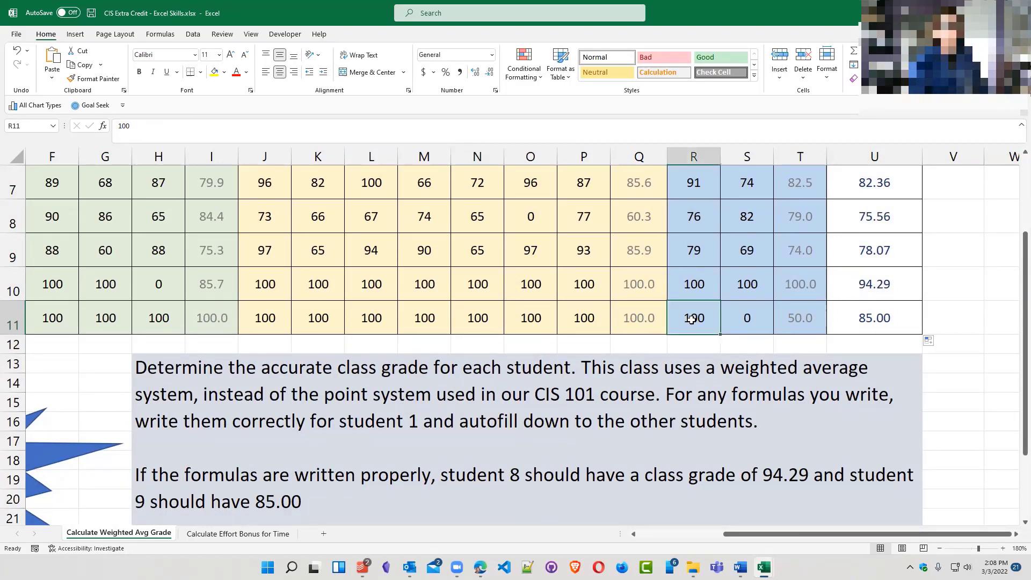
{"action": "left_click", "coordinate": [760, 316]}
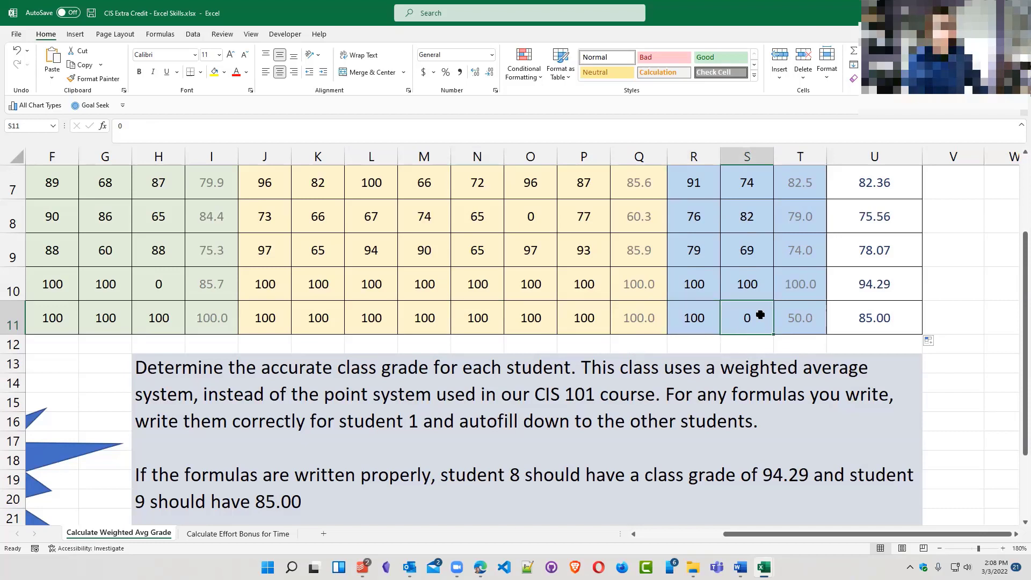
{"action": "left_click", "coordinate": [698, 317]}
{"action": "left_click_drag", "start_coordinate": [722, 318], "coordinate": [744, 320]}
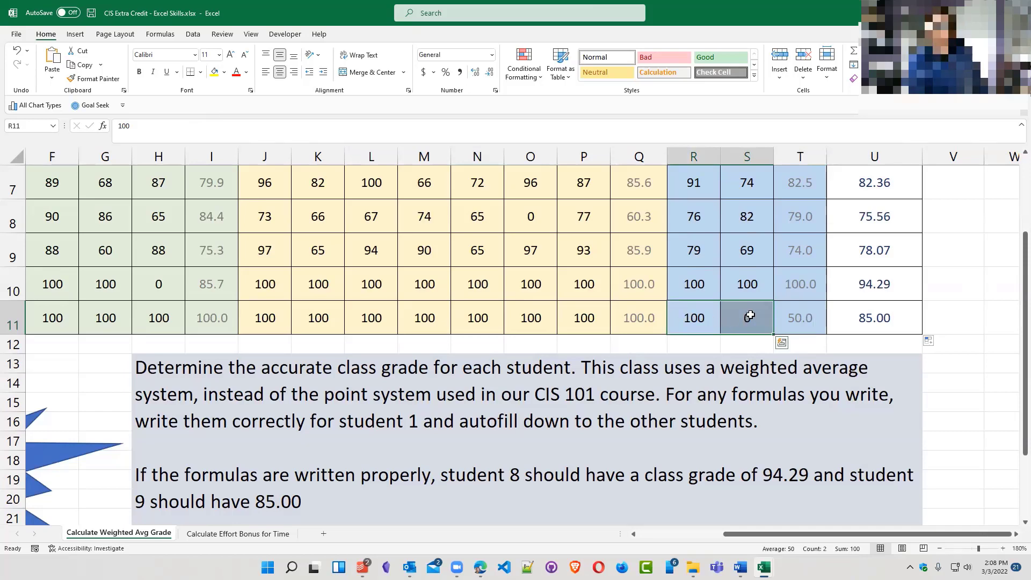
Review the exam weight in R1 and the Class Grade formulas in U11 and U3
{"action": "scroll", "coordinate": [795, 342], "scroll_direction": "up", "scroll_amount": 2}
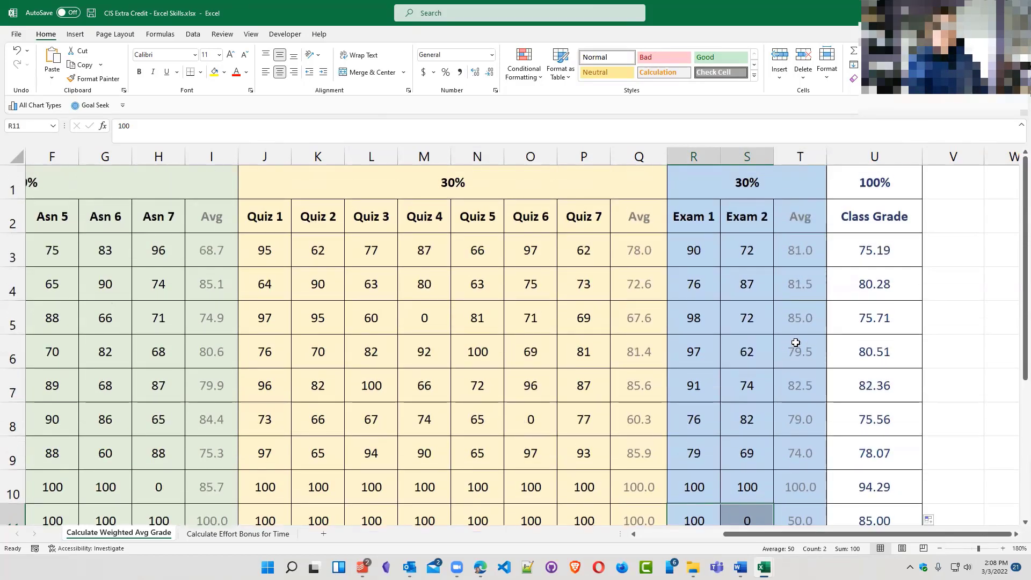
{"action": "left_click", "coordinate": [745, 185]}
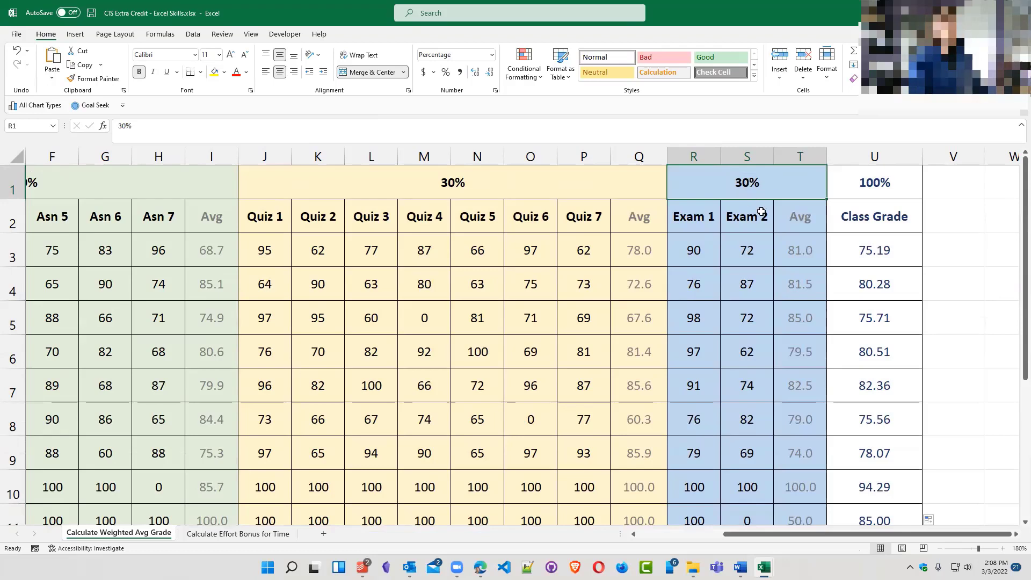
{"action": "scroll", "coordinate": [752, 400], "scroll_direction": "down", "scroll_amount": 2}
{"action": "left_click", "coordinate": [906, 317]}
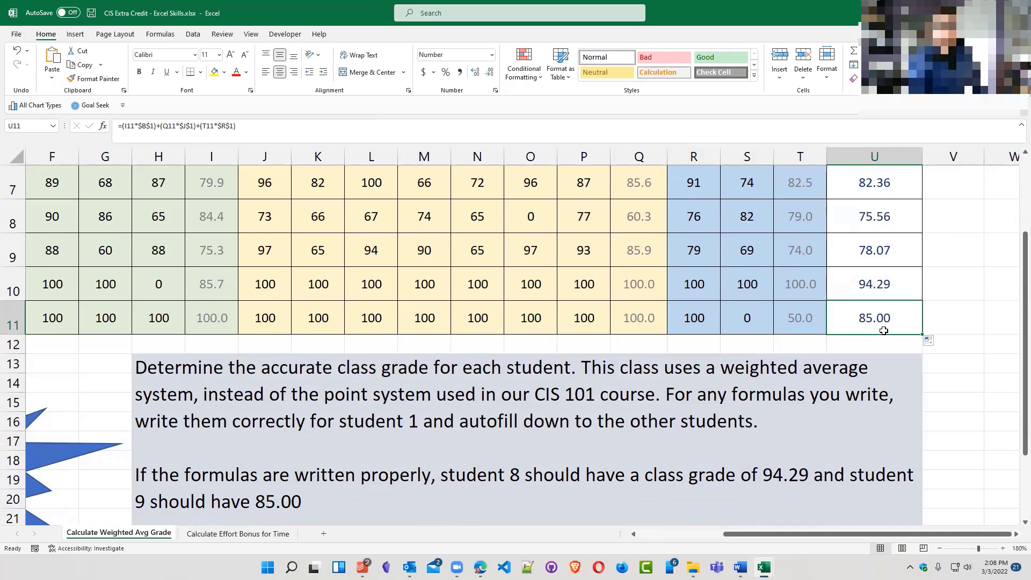
{"action": "scroll", "coordinate": [883, 330], "scroll_direction": "up", "scroll_amount": 2}
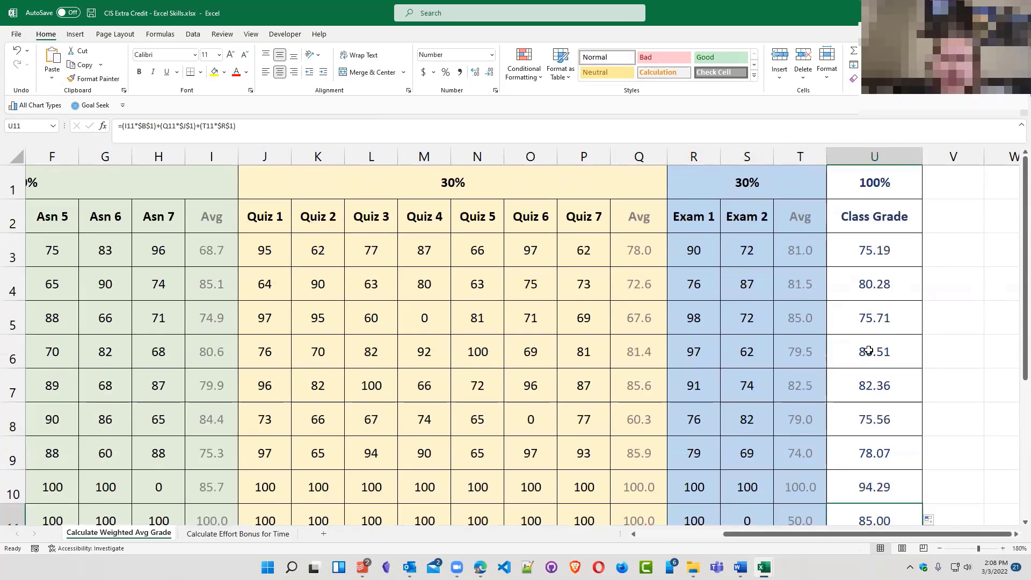
{"action": "double_click", "coordinate": [853, 251]}
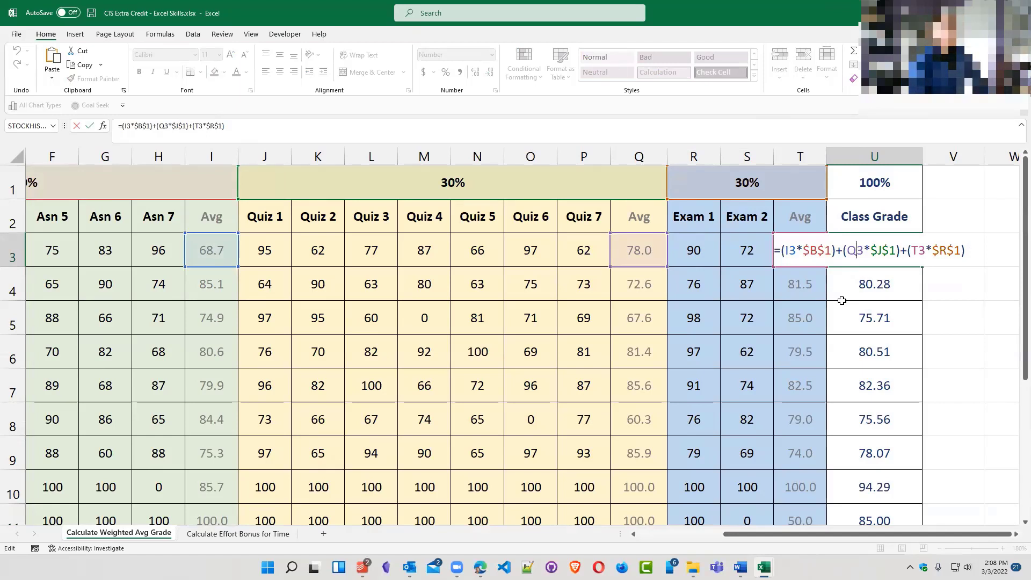
{"action": "key", "text": "Return"}
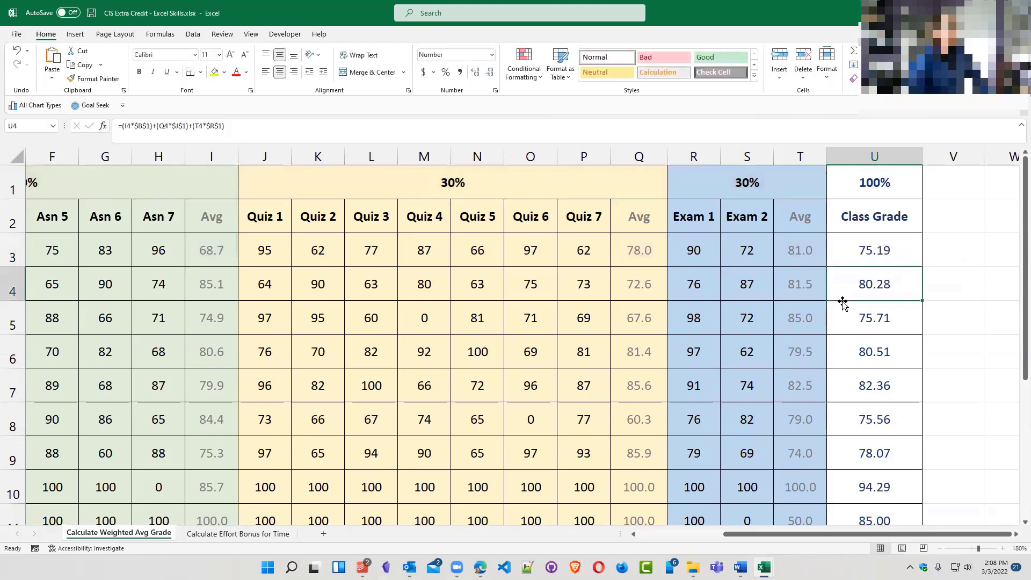
Set the assignment weight in B1 to 20%, the quiz weight in J1 to 20% and the exam weight in R1 to 60%
{"action": "left_click_drag", "start_coordinate": [774, 536], "coordinate": [561, 449]}
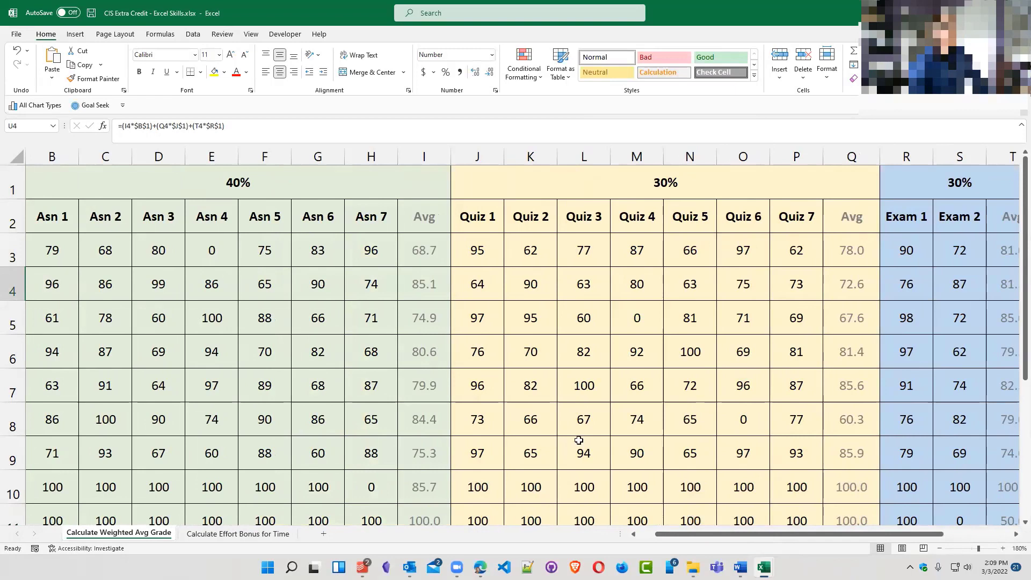
{"action": "left_click", "coordinate": [304, 192]}
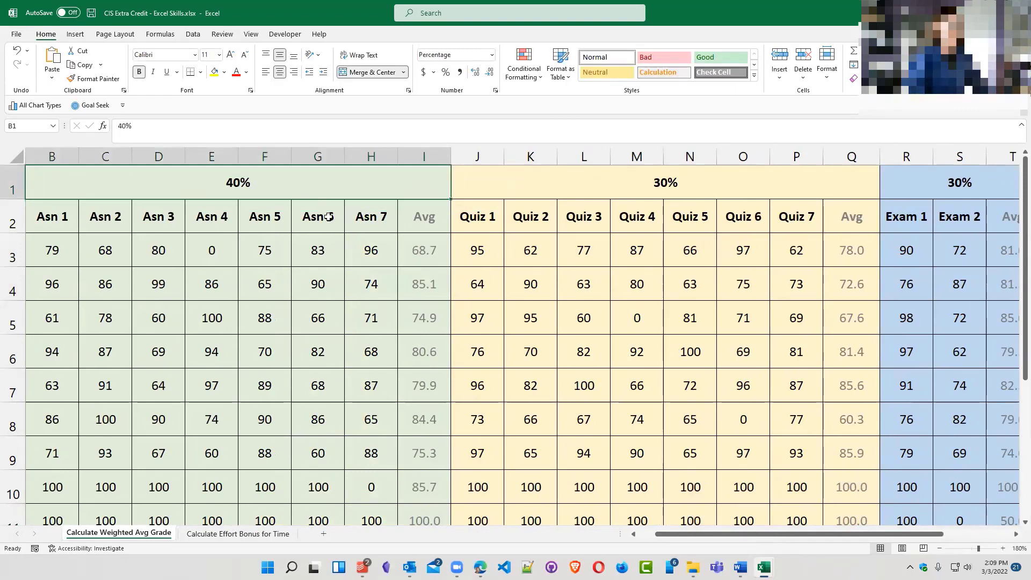
{"action": "type", "text": "20"}
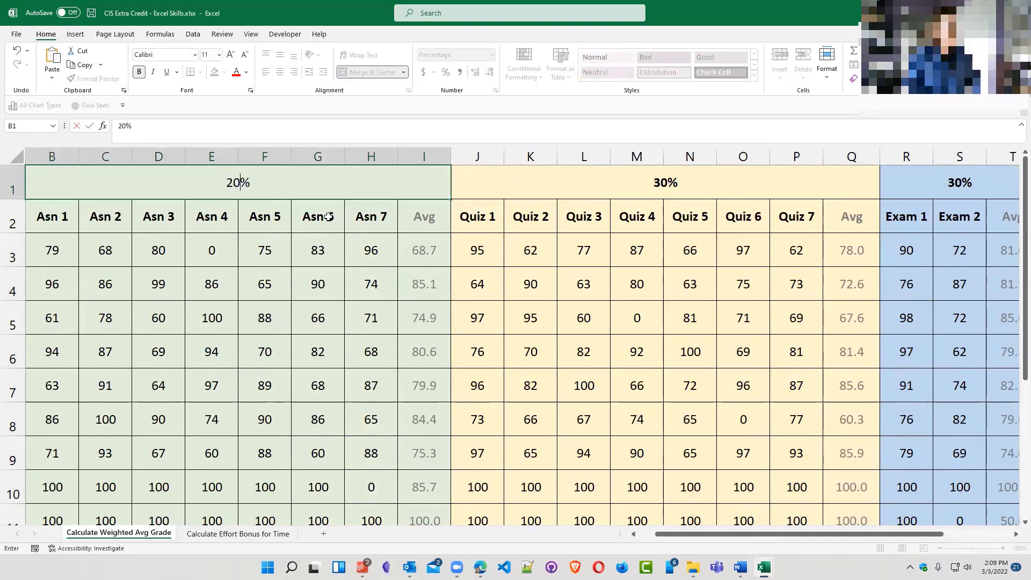
{"action": "key", "text": "Tab"}
{"action": "type", "text": "20"}
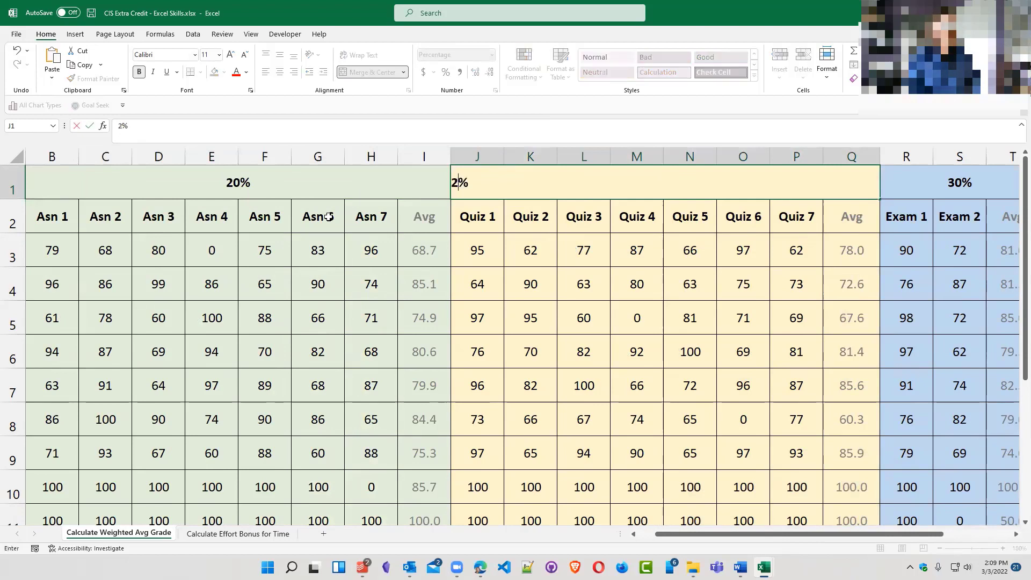
{"action": "key", "text": "Tab"}
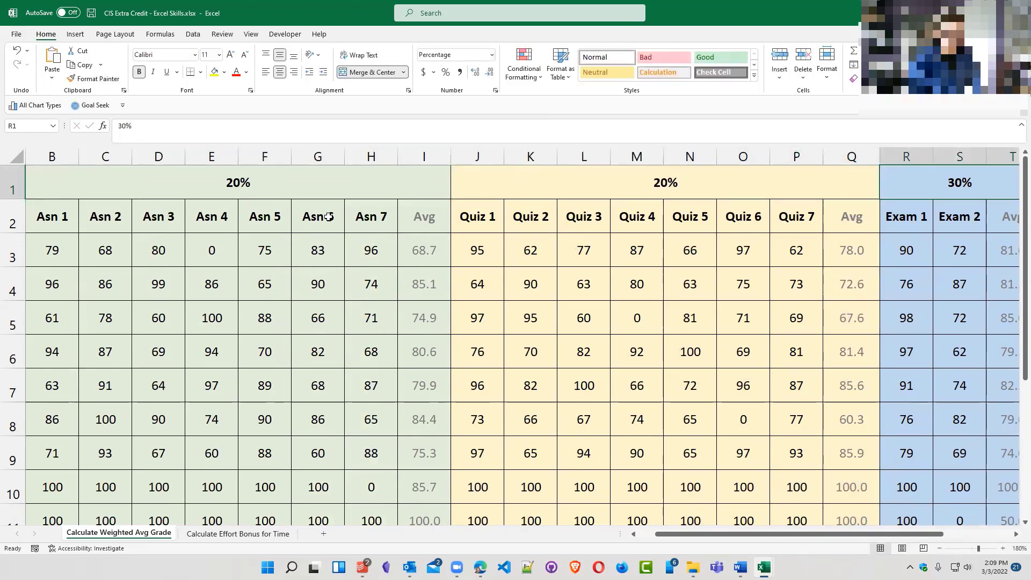
{"action": "type", "text": "60"}
{"action": "key", "text": "Return"}
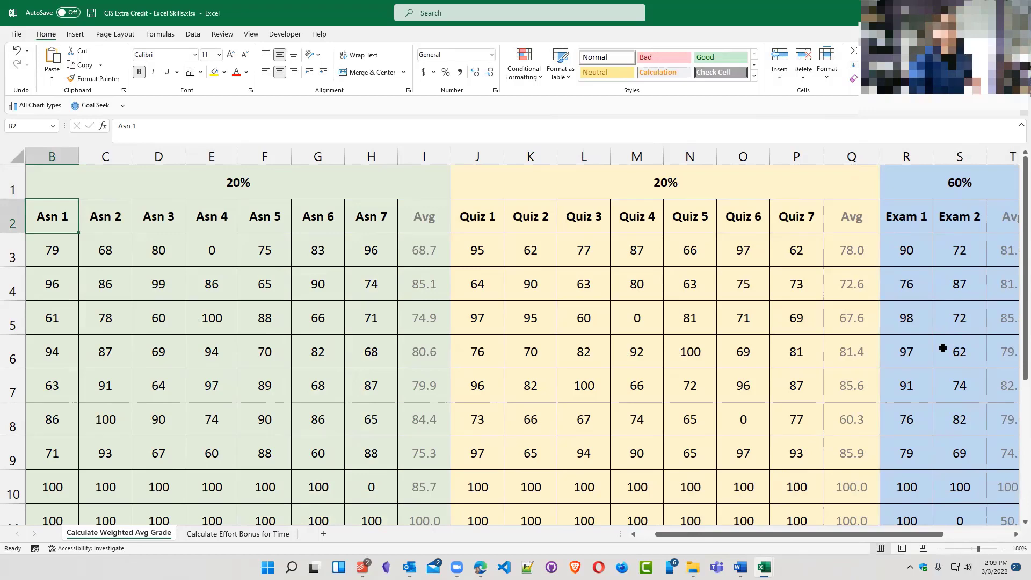
Examine the recalculated class grades in column U, checking student 9's formula in U11 against the exam scores in R11:T11
{"action": "scroll", "coordinate": [854, 476], "scroll_direction": "down", "scroll_amount": 2}
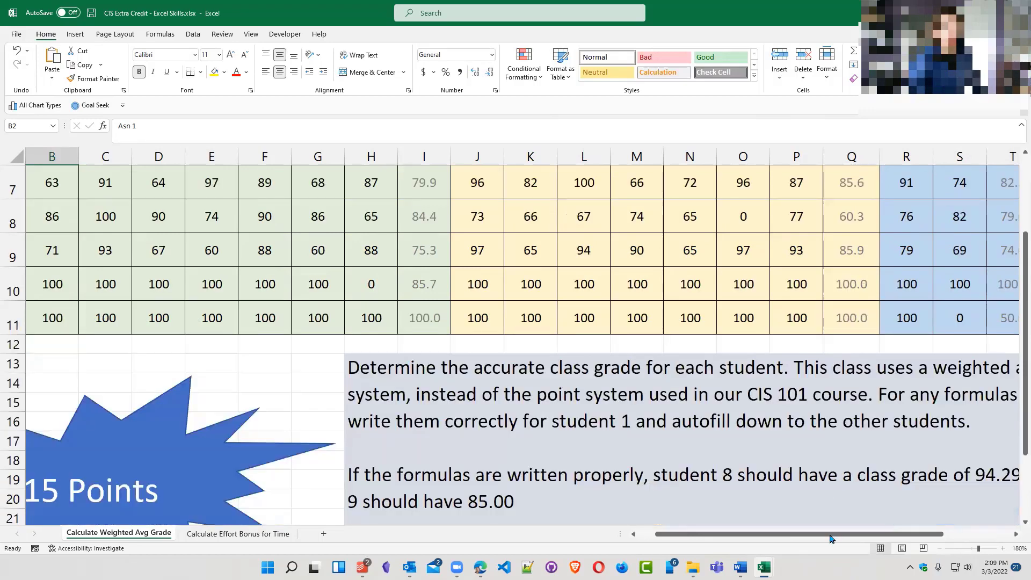
{"action": "left_click_drag", "start_coordinate": [838, 540], "coordinate": [931, 534]}
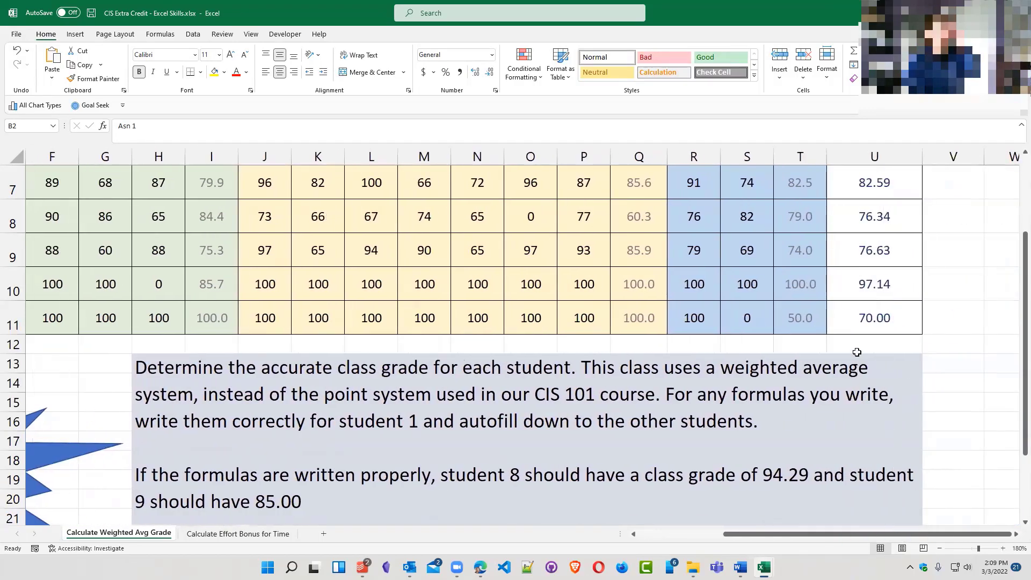
{"action": "scroll", "coordinate": [818, 349], "scroll_direction": "up", "scroll_amount": 2}
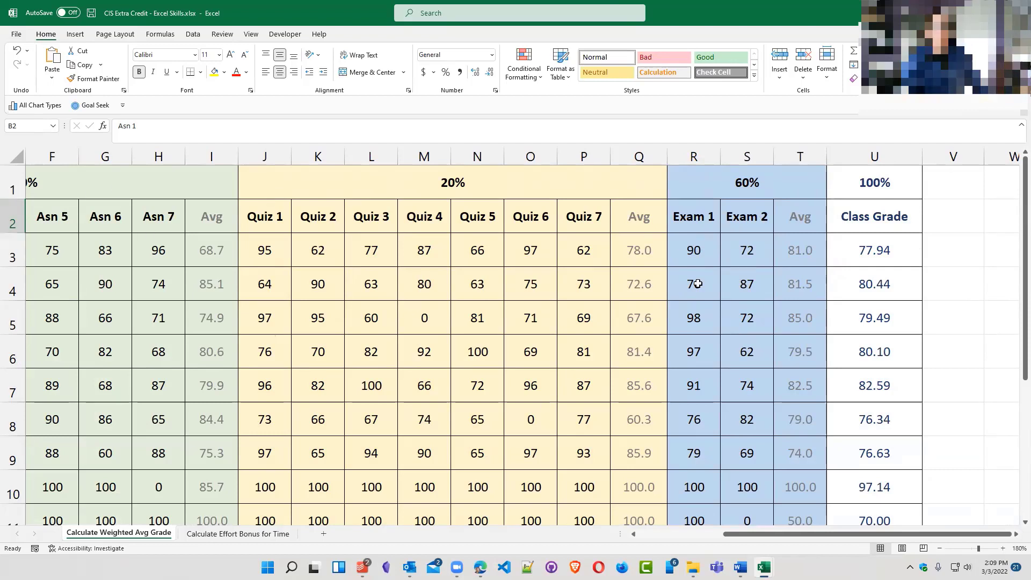
{"action": "scroll", "coordinate": [757, 399], "scroll_direction": "down", "scroll_amount": 2}
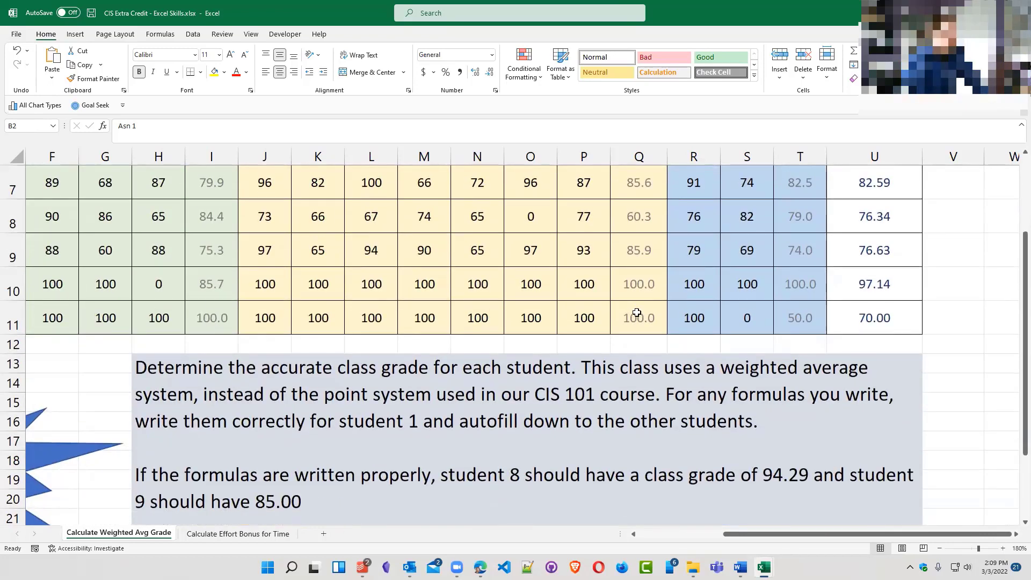
{"action": "left_click", "coordinate": [883, 318]}
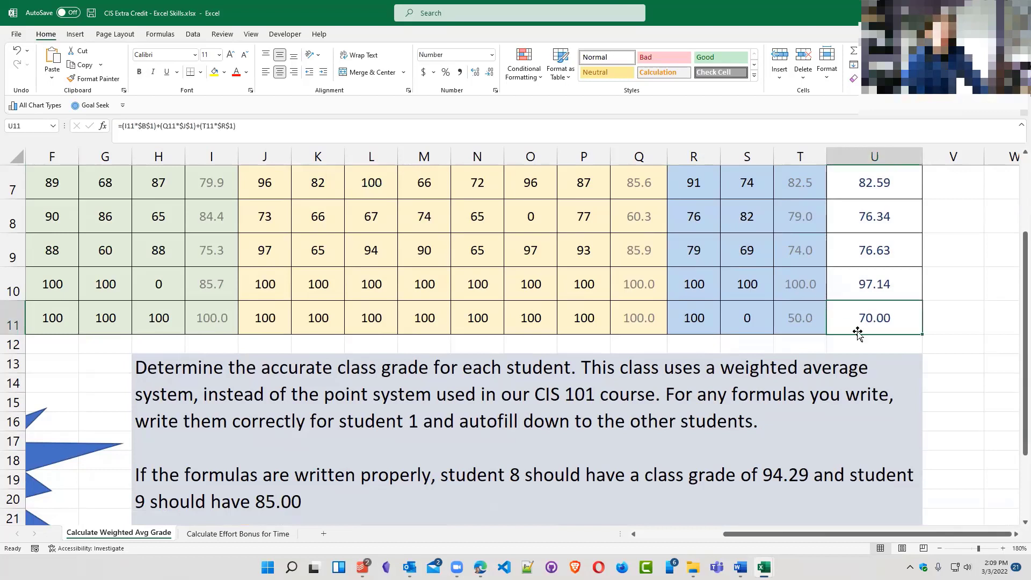
{"action": "left_click", "coordinate": [712, 320]}
{"action": "left_click_drag", "start_coordinate": [725, 320], "coordinate": [784, 320]}
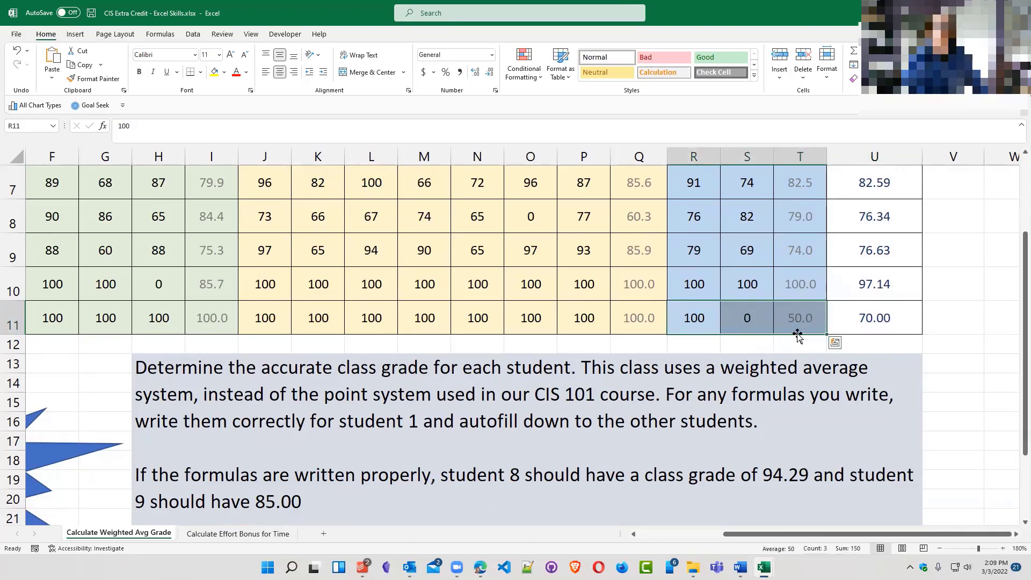
{"action": "left_click", "coordinate": [746, 321]}
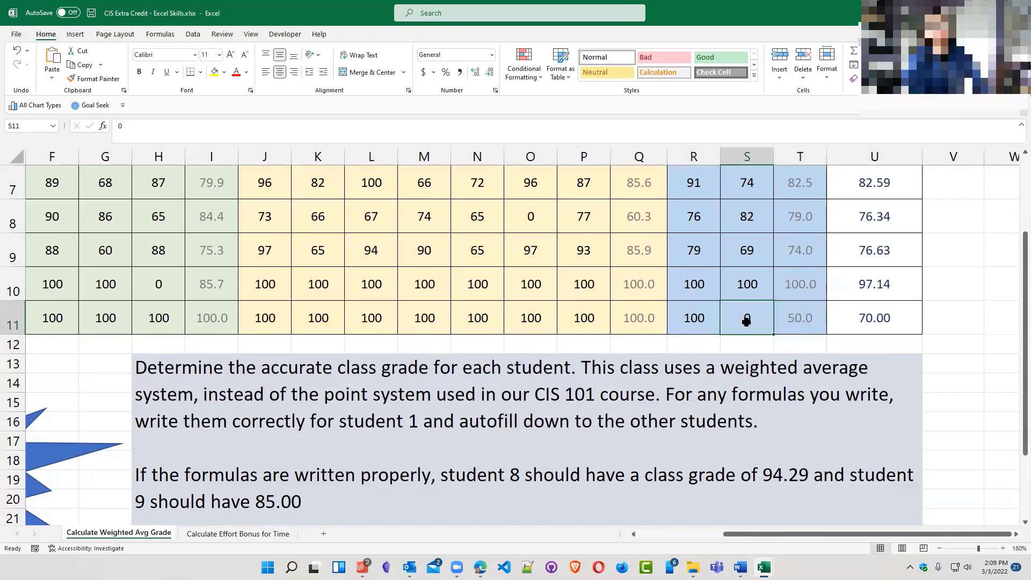
{"action": "left_click", "coordinate": [874, 319]}
{"action": "scroll", "coordinate": [749, 316], "scroll_direction": "up", "scroll_amount": 2}
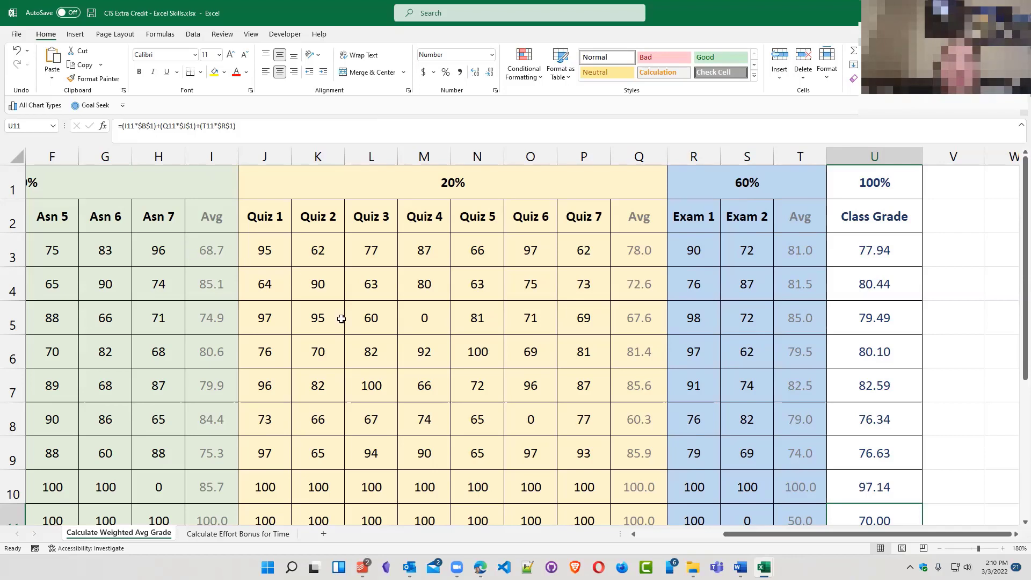
Restore the category weights to 40% for assignments in B1, 30% for quizzes in J1 and 30% for exams in R1
{"action": "left_click", "coordinate": [114, 172]}
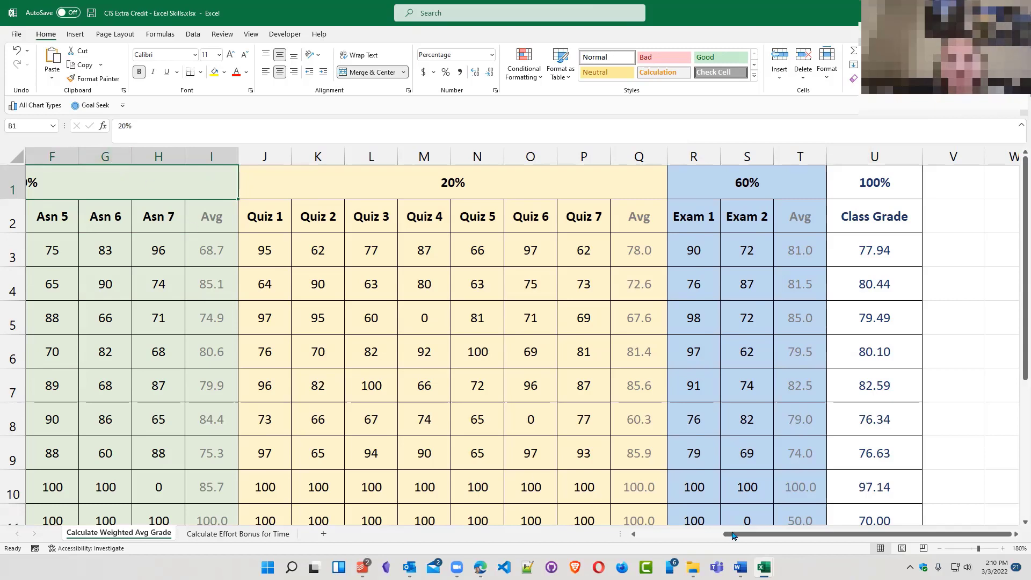
{"action": "left_click_drag", "start_coordinate": [762, 538], "coordinate": [728, 538]}
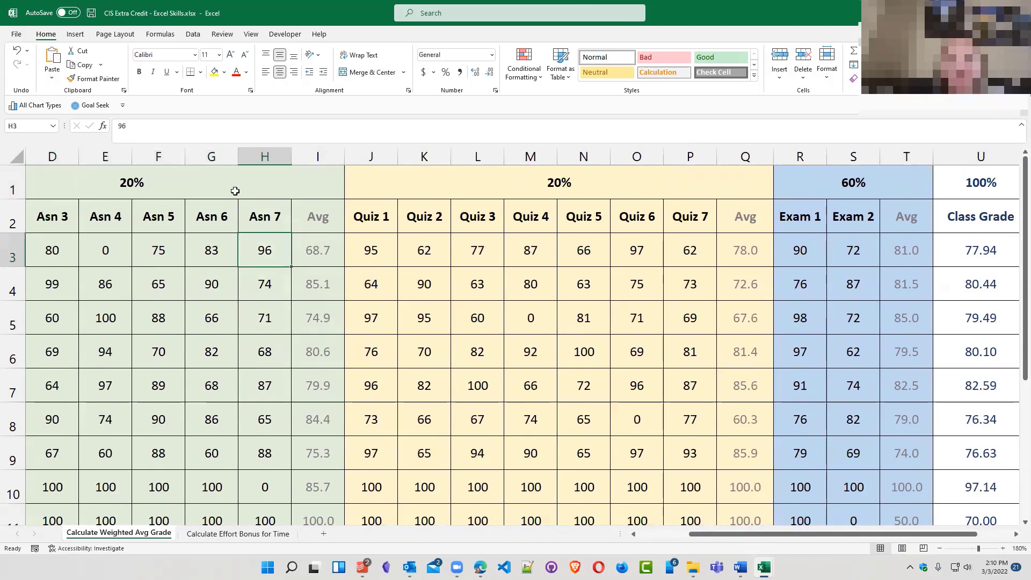
{"action": "type", "text": "40"}
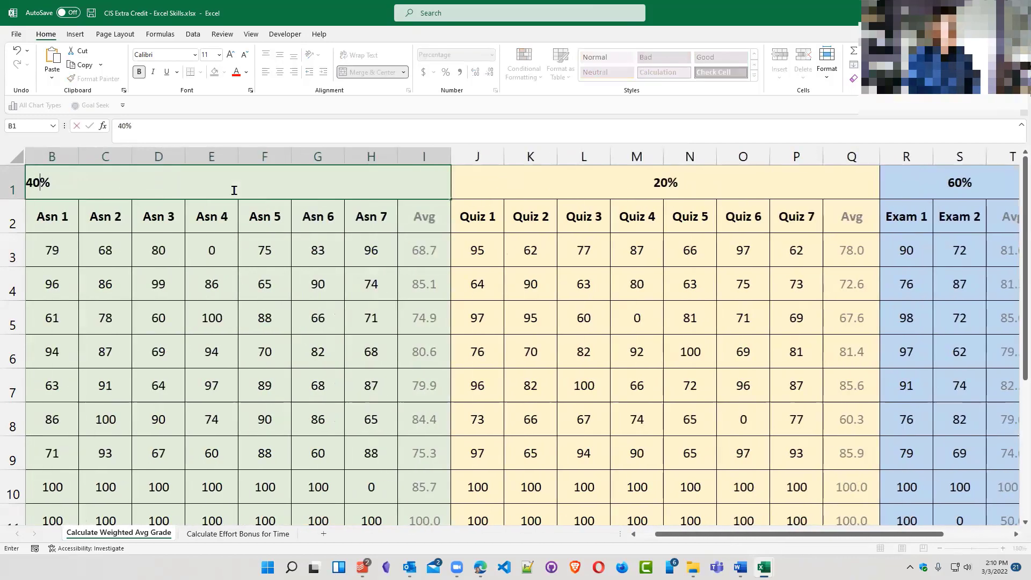
{"action": "key", "text": "Tab"}
{"action": "type", "text": "30"}
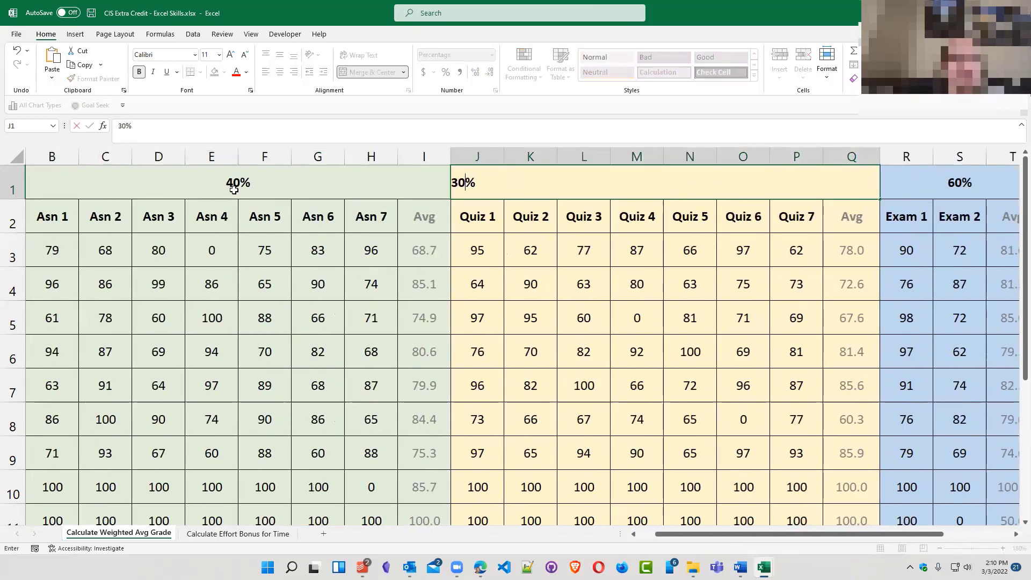
{"action": "key", "text": "Tab"}
{"action": "type", "text": "30"}
{"action": "key", "text": "Return"}
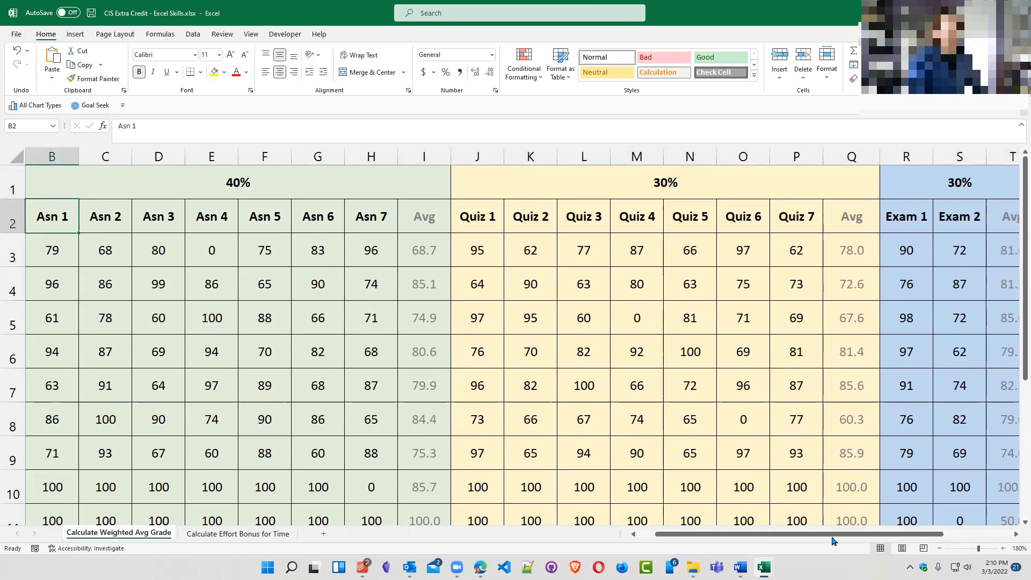
Review the U3 formula and the class grades of students 8 and 9, and read the conditional formatting instructions below the table
{"action": "left_click_drag", "start_coordinate": [834, 536], "coordinate": [887, 530]}
{"action": "scroll", "coordinate": [856, 306], "scroll_direction": "down", "scroll_amount": 4}
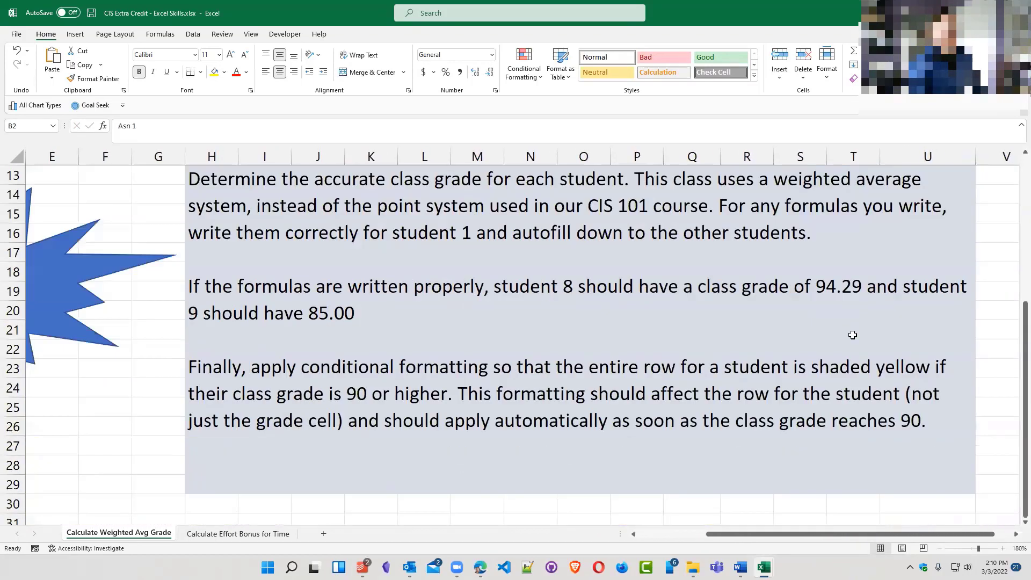
{"action": "scroll", "coordinate": [852, 334], "scroll_direction": "up", "scroll_amount": 2}
{"action": "scroll", "coordinate": [913, 329], "scroll_direction": "up", "scroll_amount": 2}
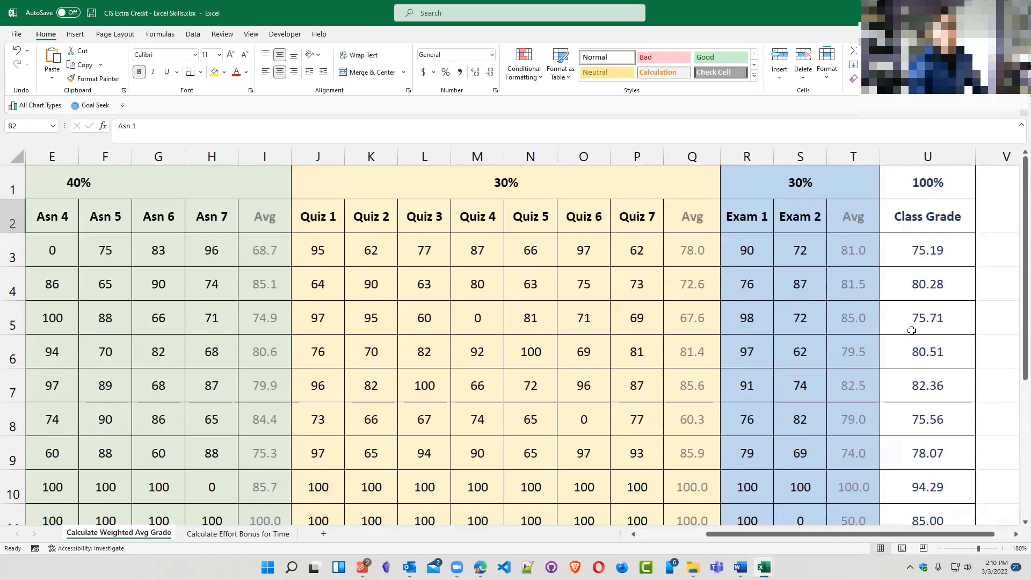
{"action": "left_click", "coordinate": [928, 252]}
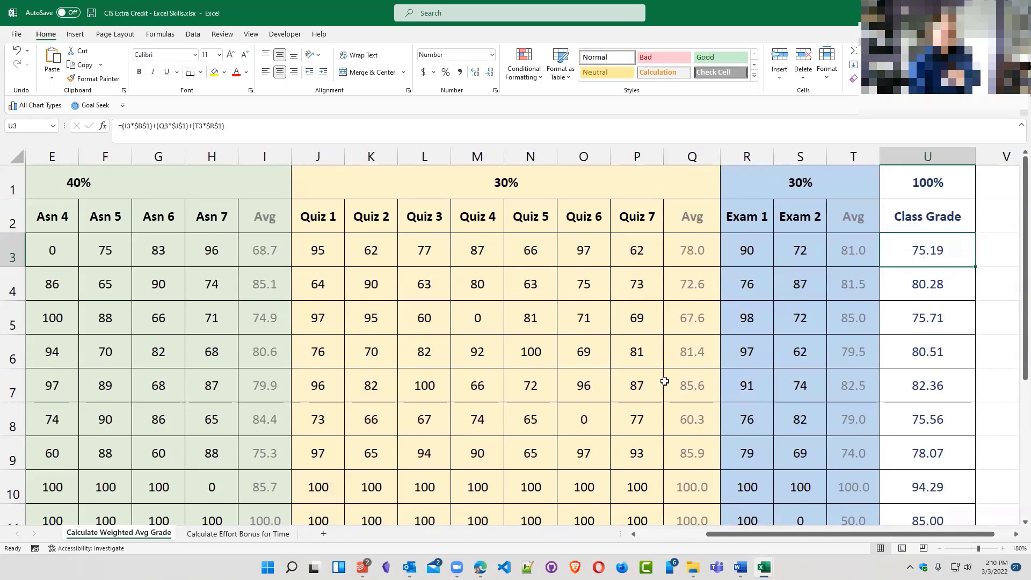
{"action": "scroll", "coordinate": [668, 386], "scroll_direction": "down", "scroll_amount": 3}
{"action": "scroll", "coordinate": [668, 386], "scroll_direction": "down", "scroll_amount": 1}
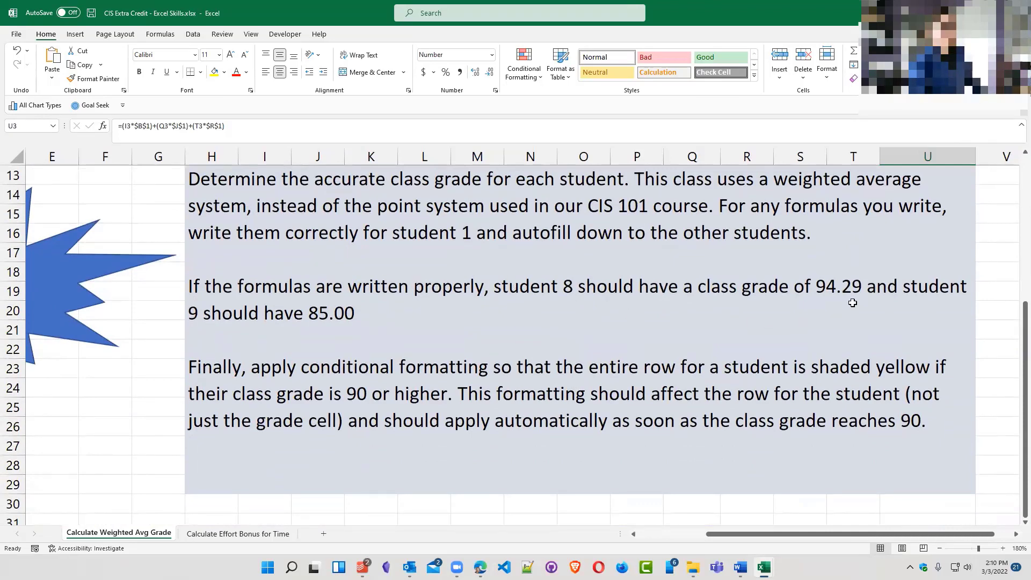
{"action": "scroll", "coordinate": [847, 329], "scroll_direction": "up", "scroll_amount": 4}
{"action": "scroll", "coordinate": [847, 331], "scroll_direction": "down", "scroll_amount": 1}
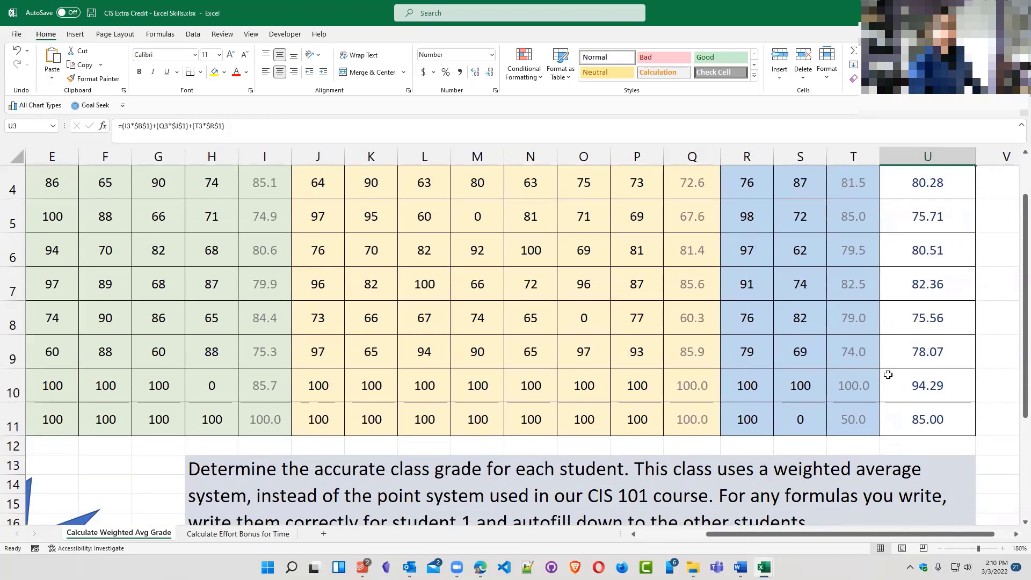
{"action": "scroll", "coordinate": [743, 363], "scroll_direction": "down", "scroll_amount": 4}
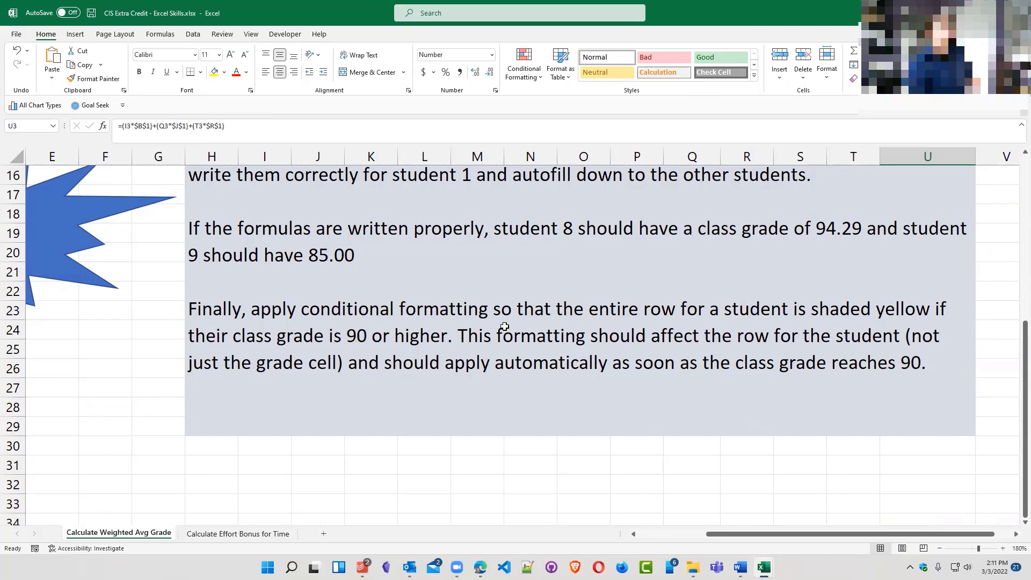
Select all student rows from the first student's name through the last class grade, range A3:U11
{"action": "scroll", "coordinate": [617, 387], "scroll_direction": "up", "scroll_amount": 5}
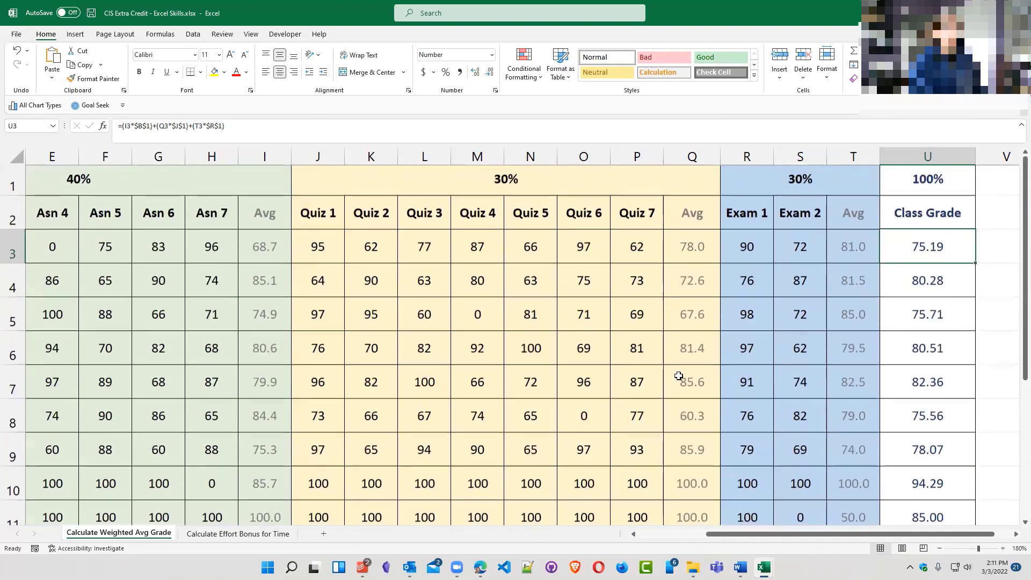
{"action": "left_click", "coordinate": [940, 553]}
{"action": "left_click", "coordinate": [940, 554]}
{"action": "left_click", "coordinate": [939, 553]}
{"action": "left_click", "coordinate": [940, 553]}
{"action": "left_click", "coordinate": [939, 553]}
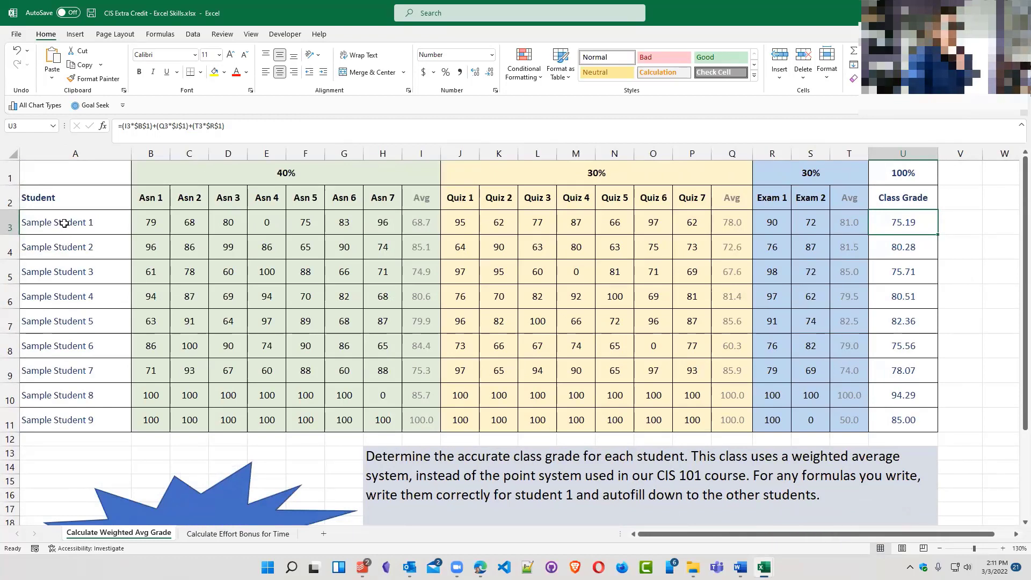
{"action": "left_click_drag", "start_coordinate": [64, 223], "coordinate": [897, 420]}
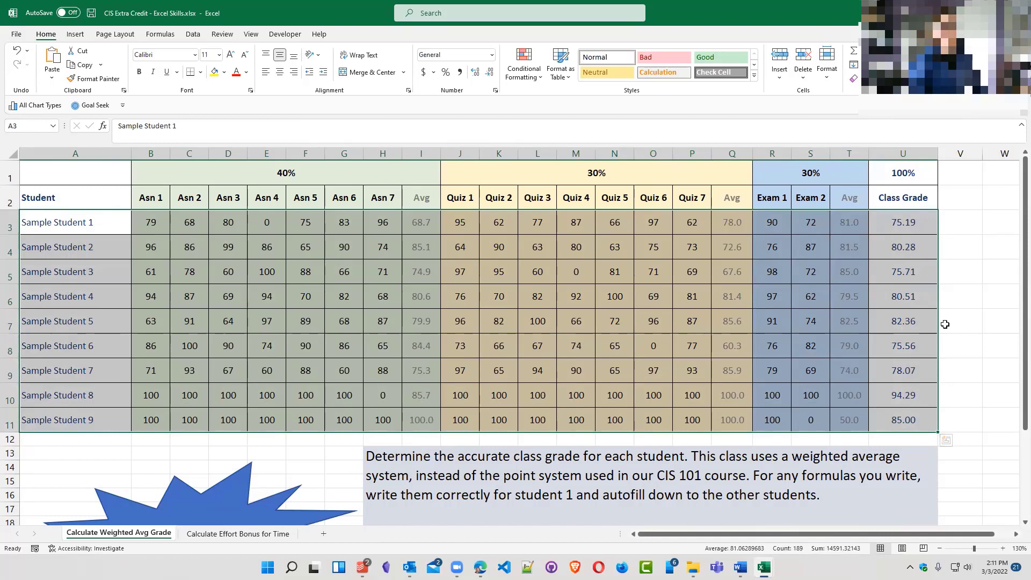
{"action": "left_click", "coordinate": [526, 81]}
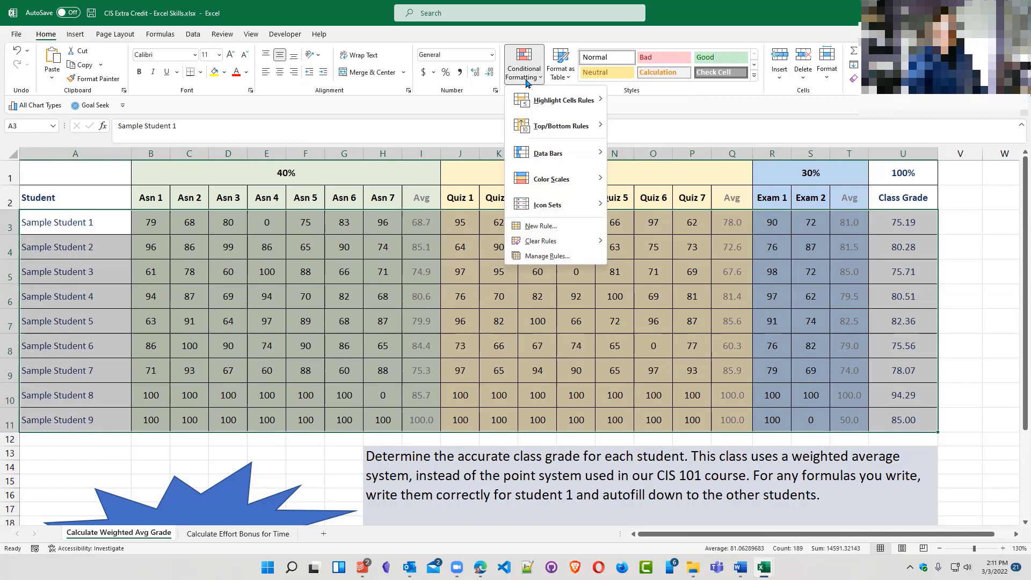
{"action": "mouse_move", "coordinate": [539, 127]}
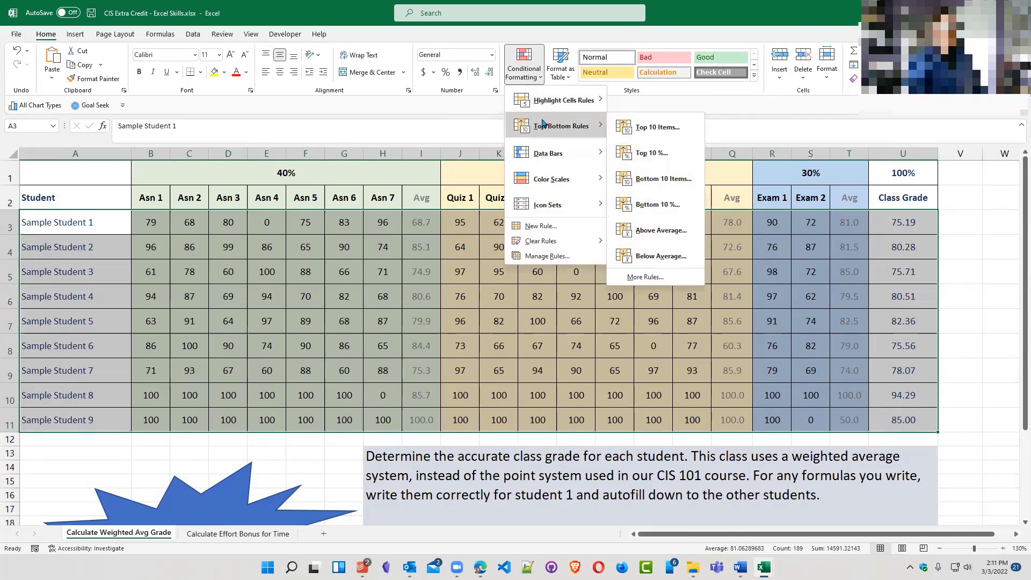
{"action": "mouse_move", "coordinate": [556, 105]}
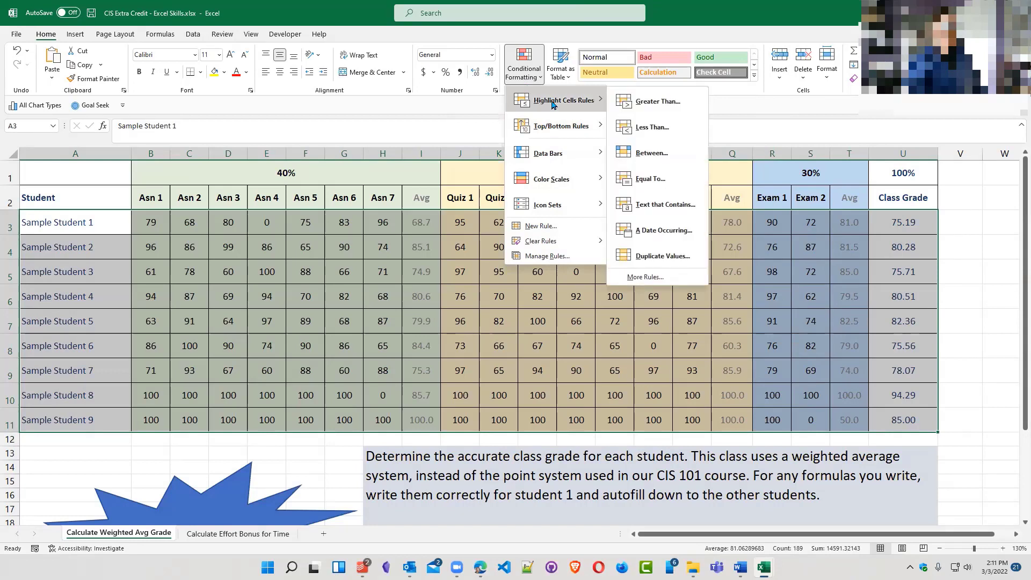
{"action": "left_click", "coordinate": [665, 103]}
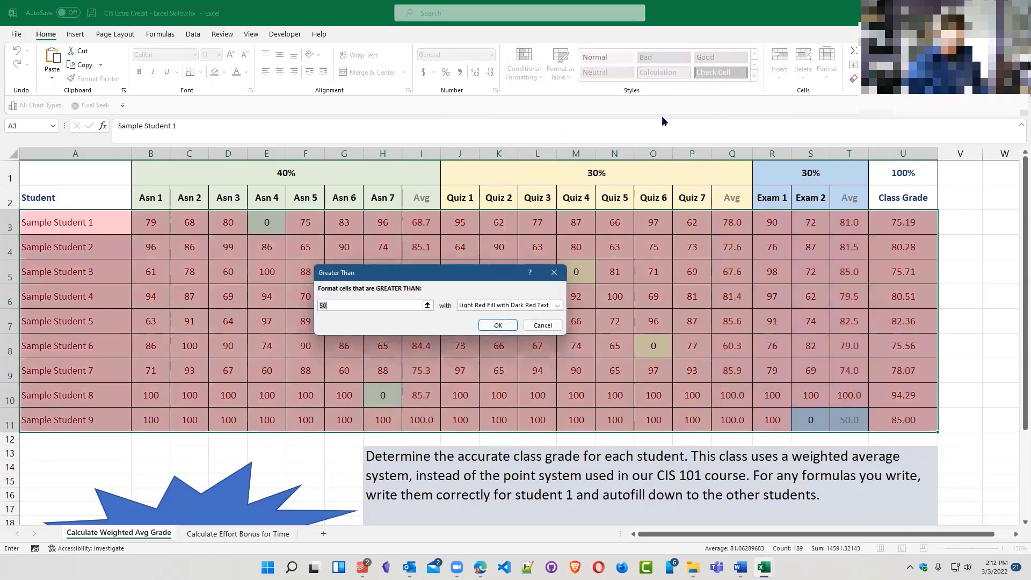
{"action": "type", "text": "90"}
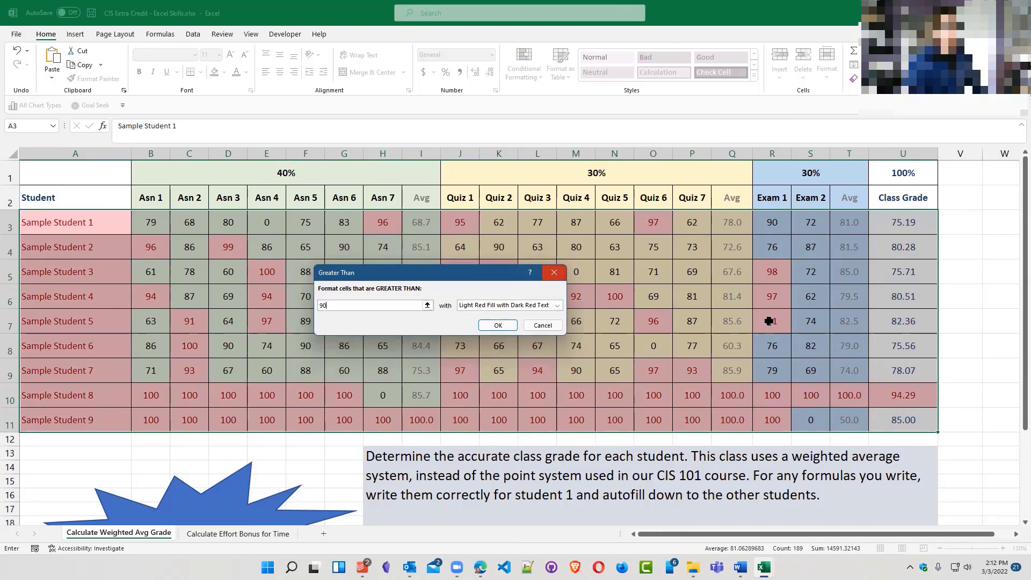
{"action": "left_click", "coordinate": [481, 309]}
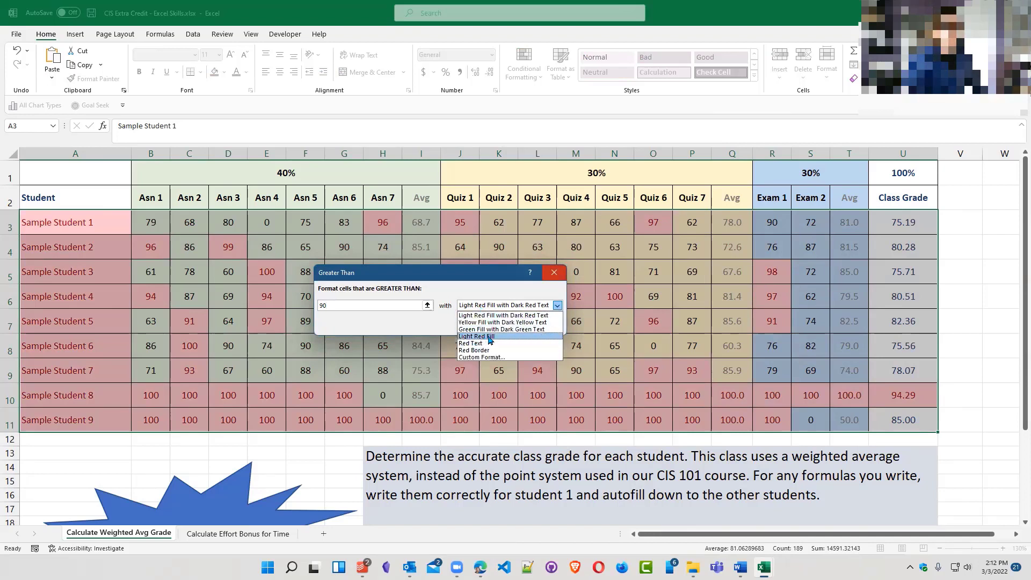
{"action": "left_click", "coordinate": [512, 293]}
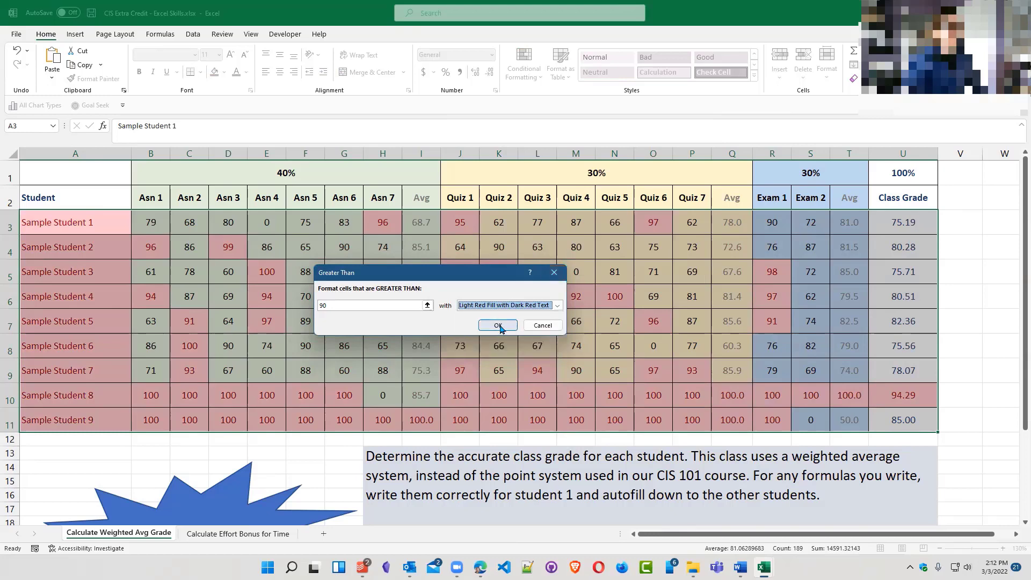
{"action": "left_click", "coordinate": [509, 309]}
{"action": "left_click", "coordinate": [497, 358]}
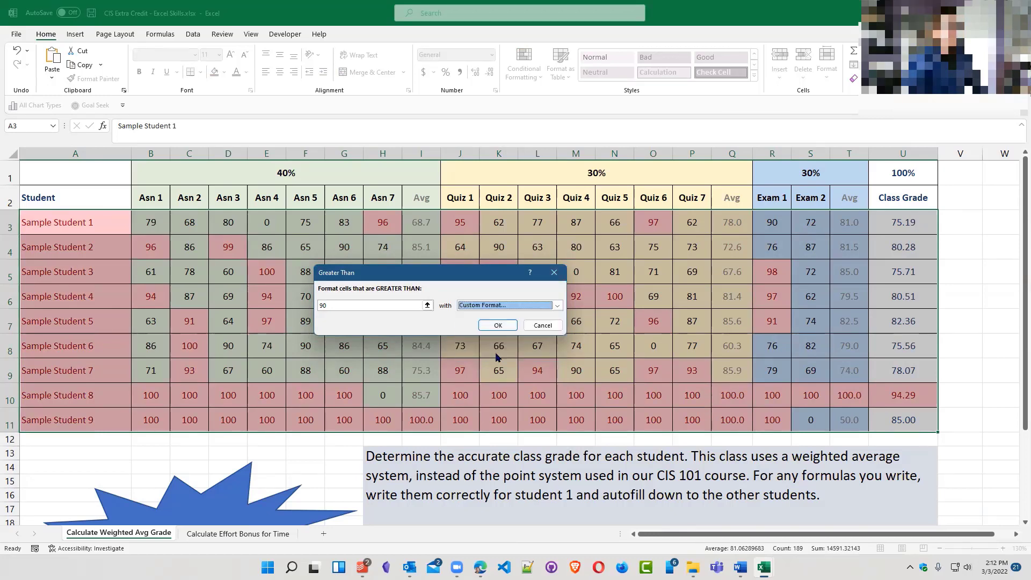
{"action": "left_click", "coordinate": [405, 170]}
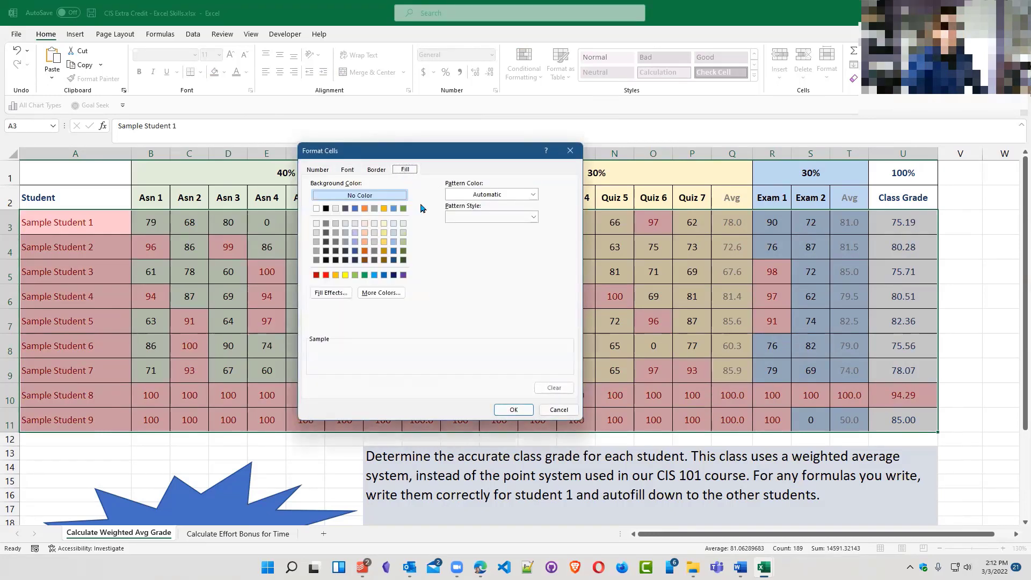
{"action": "left_click", "coordinate": [384, 241]}
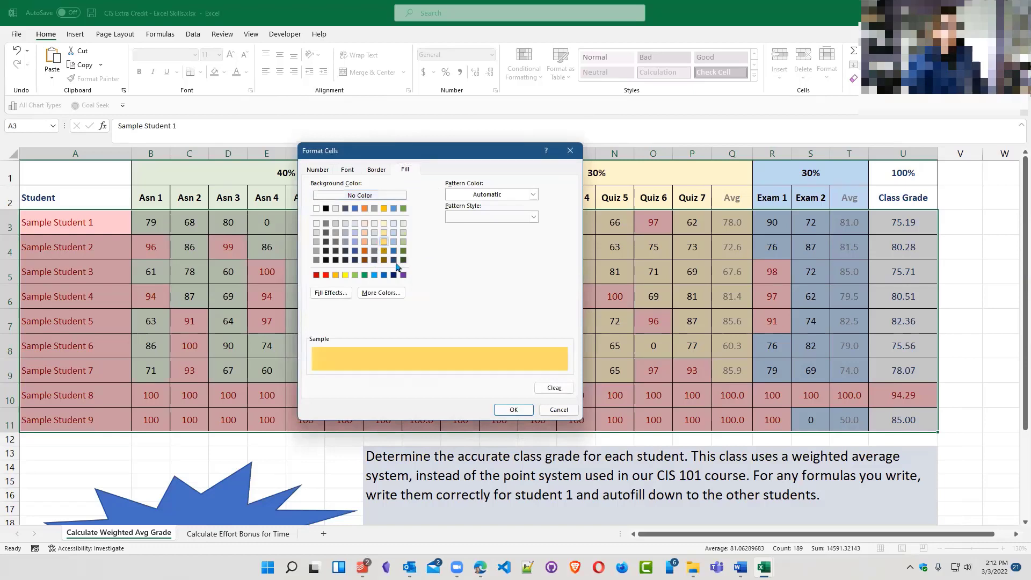
{"action": "left_click", "coordinate": [513, 410]}
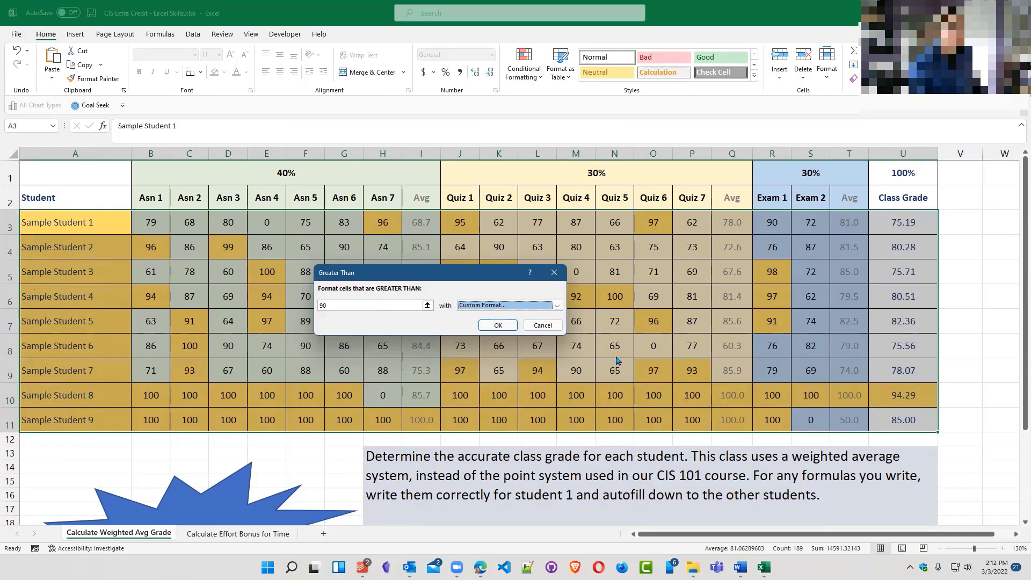
{"action": "left_click", "coordinate": [542, 325]}
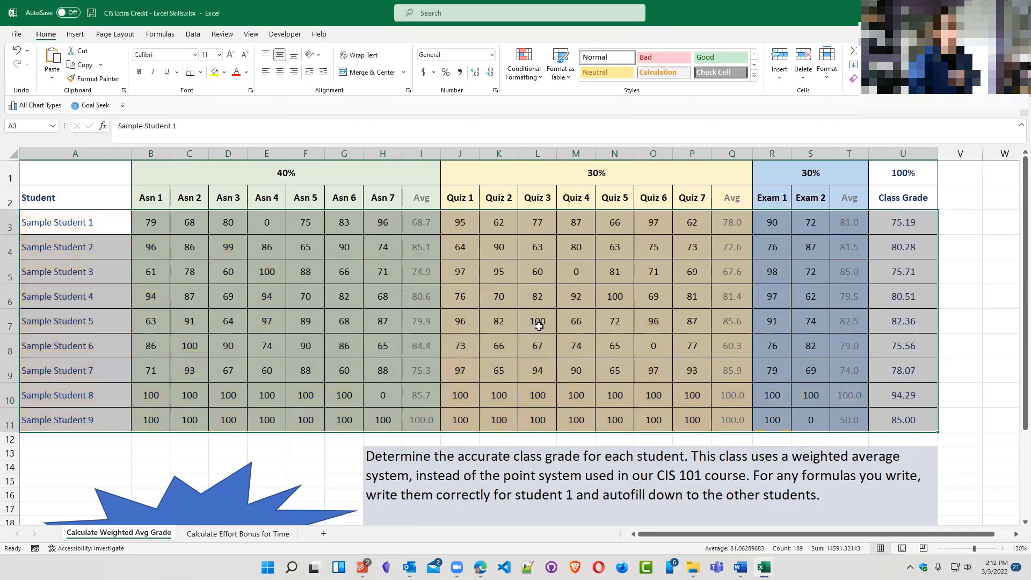
Start a formula-based conditional formatting rule for A3:U11 with the formula =$U3>=90
{"action": "left_click", "coordinate": [527, 78]}
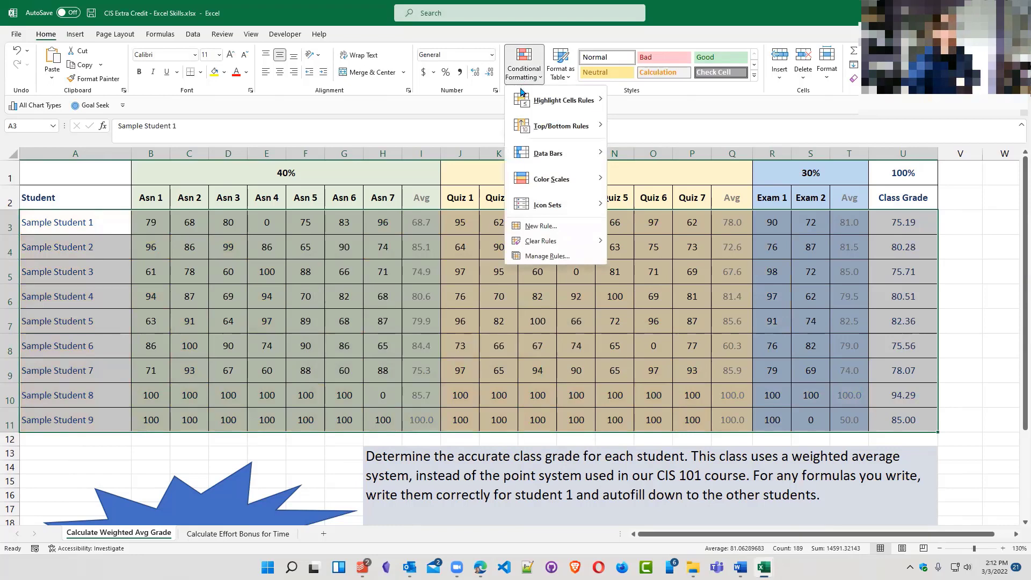
{"action": "left_click", "coordinate": [546, 231]}
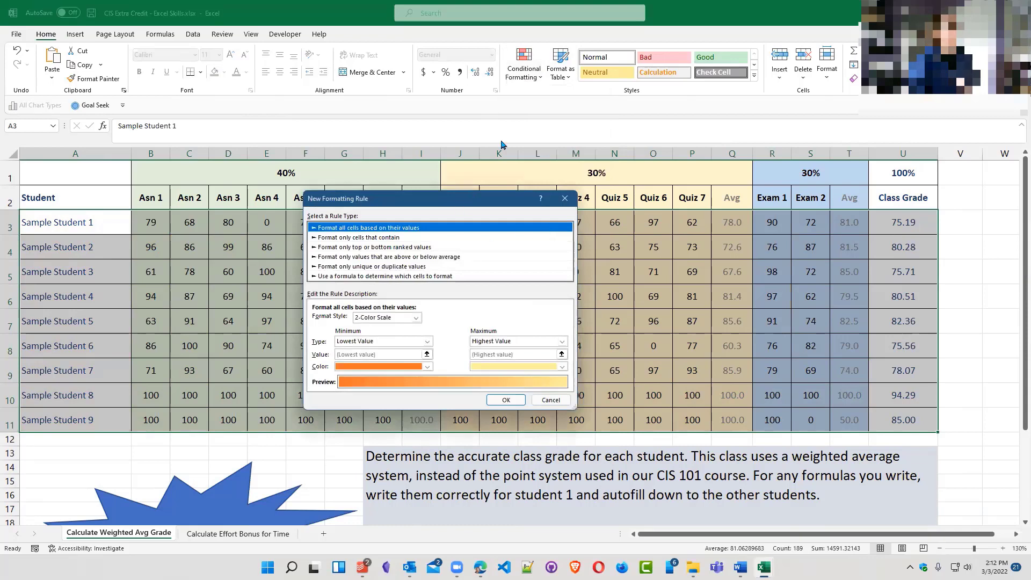
{"action": "left_click", "coordinate": [422, 217]}
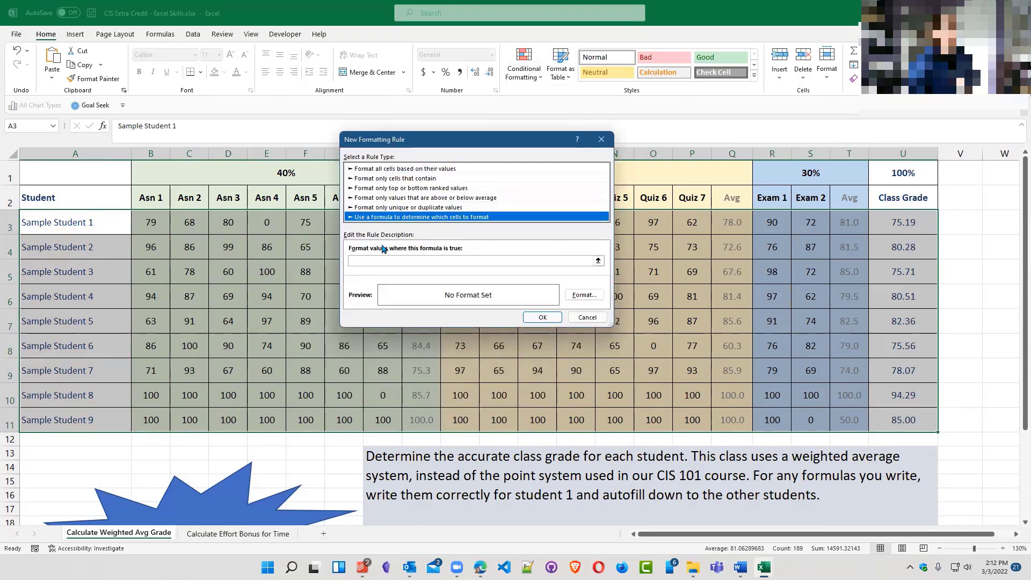
{"action": "left_click", "coordinate": [488, 261]}
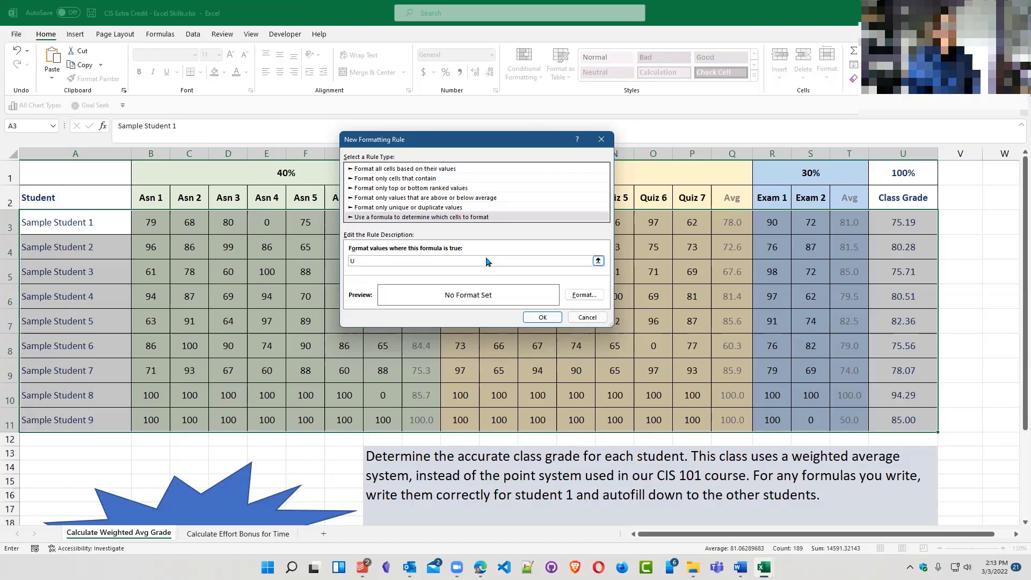
{"action": "key", "text": "BackSpace"}
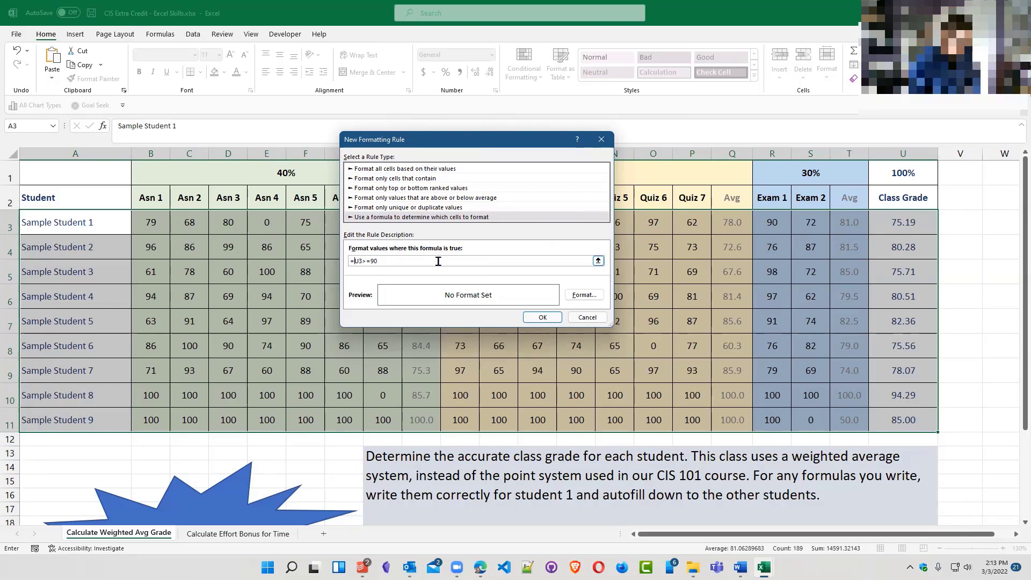
{"action": "type", "text": "$"}
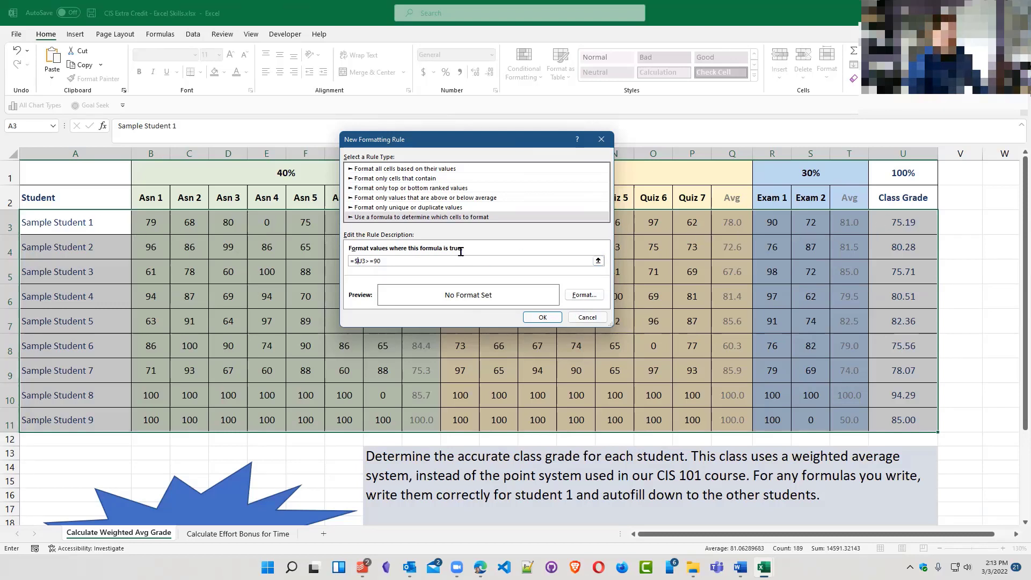
Give the new rule a golden yellow fill and apply it to the student rows
{"action": "left_click", "coordinate": [593, 298]}
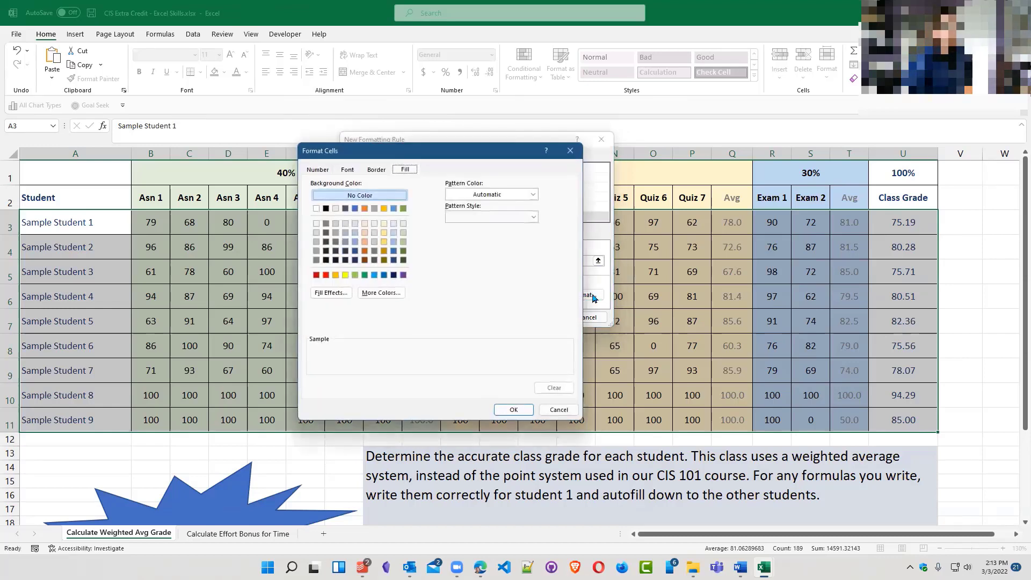
{"action": "left_click", "coordinate": [384, 242]}
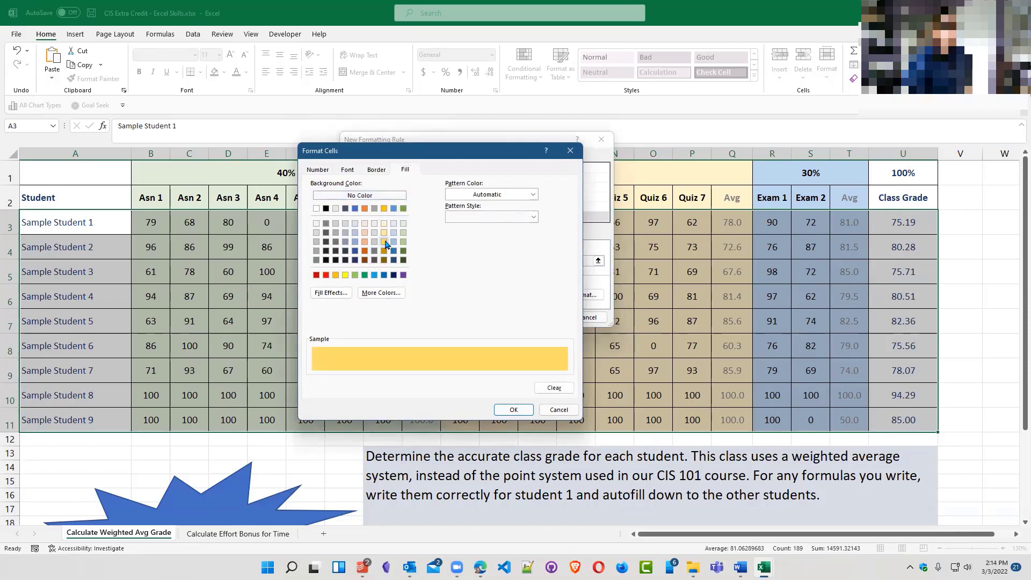
{"action": "left_click", "coordinate": [514, 410]}
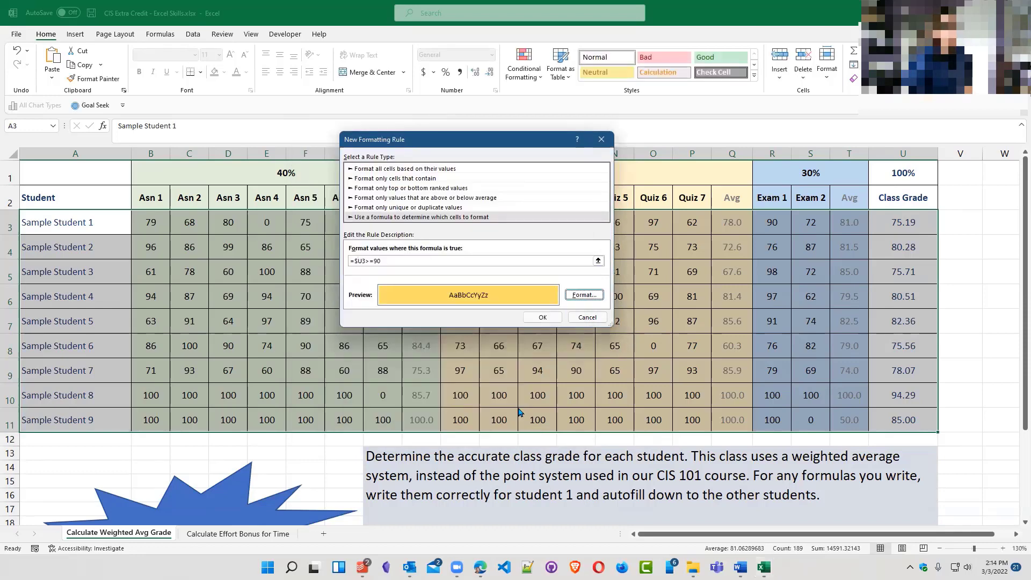
{"action": "left_click", "coordinate": [551, 317]}
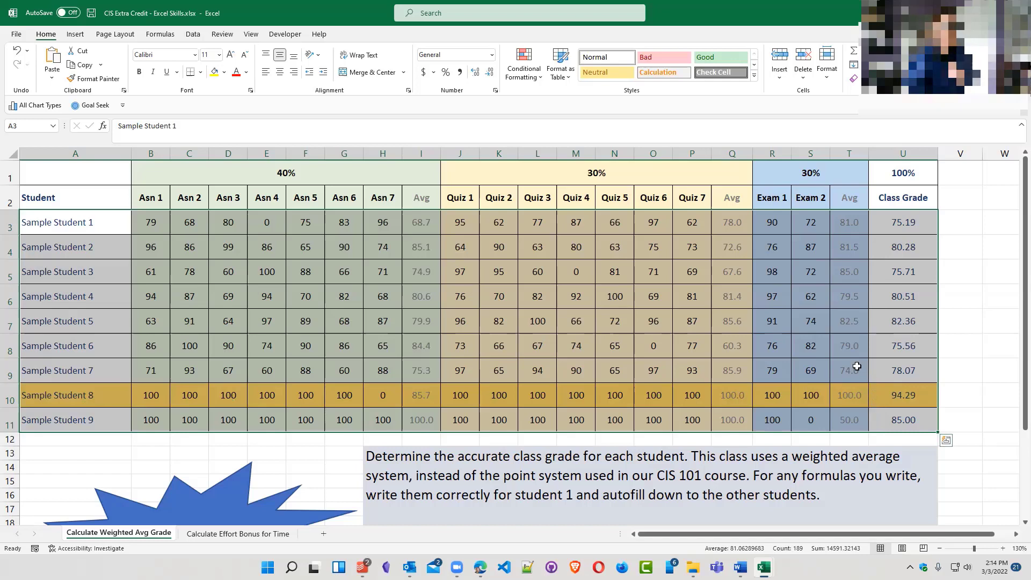
{"action": "left_click", "coordinate": [882, 347]}
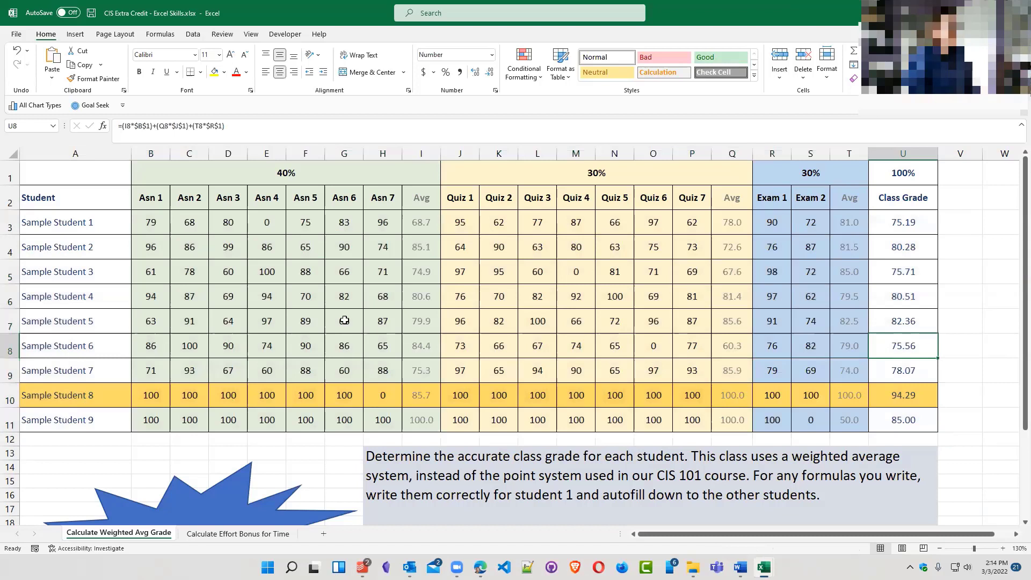
Review the conditional formatting rule for A3:U11 in the Rules Manager, checking its formula and the range it applies to
{"action": "left_click_drag", "start_coordinate": [73, 222], "coordinate": [902, 422]}
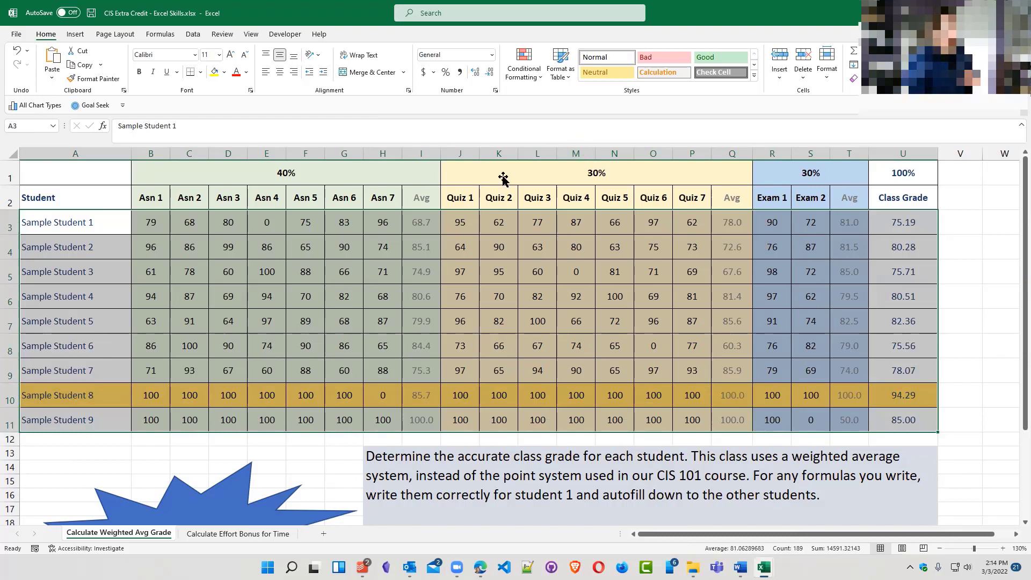
{"action": "left_click", "coordinate": [526, 75]}
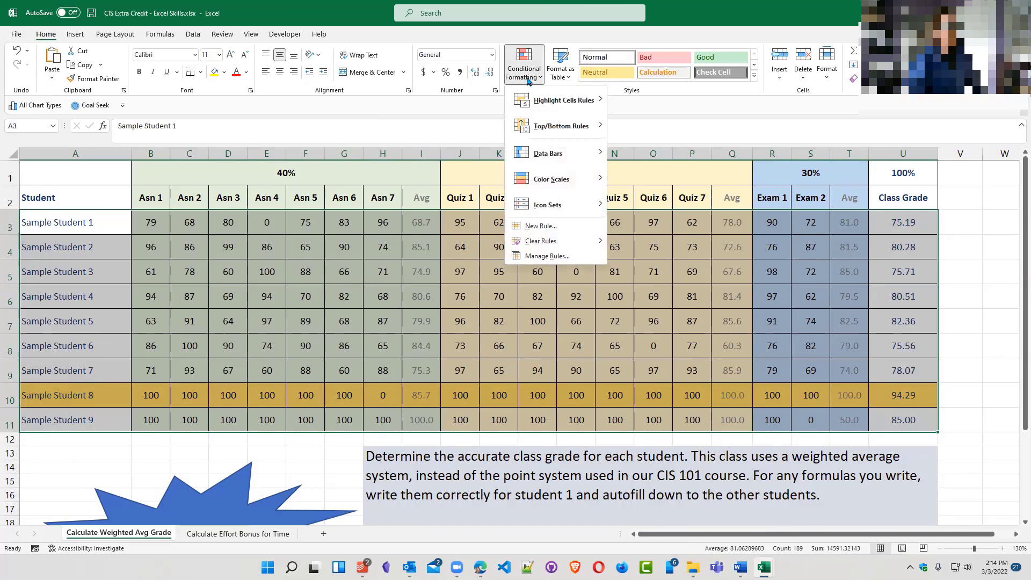
{"action": "left_click", "coordinate": [543, 256]}
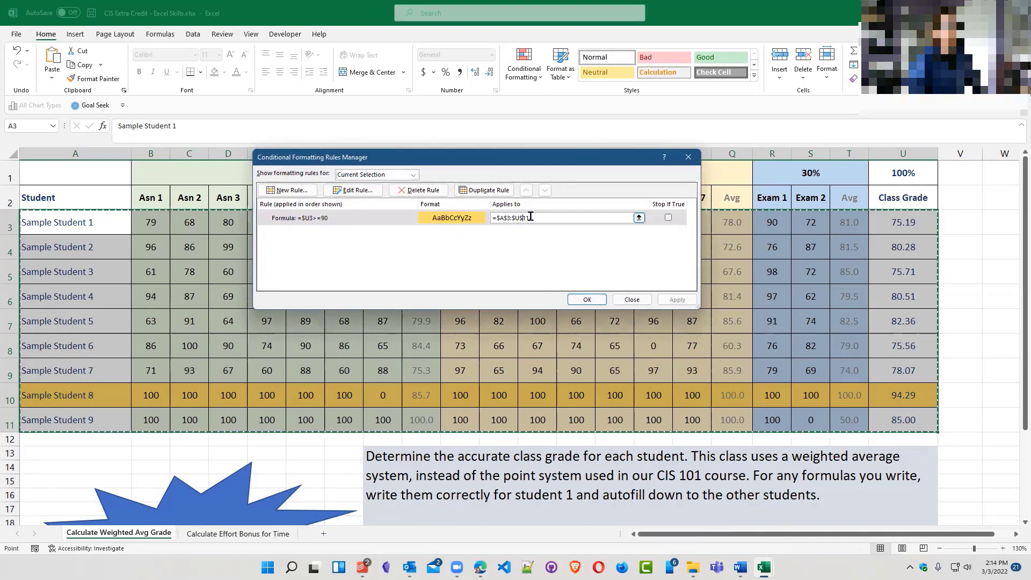
{"action": "left_click", "coordinate": [507, 218]}
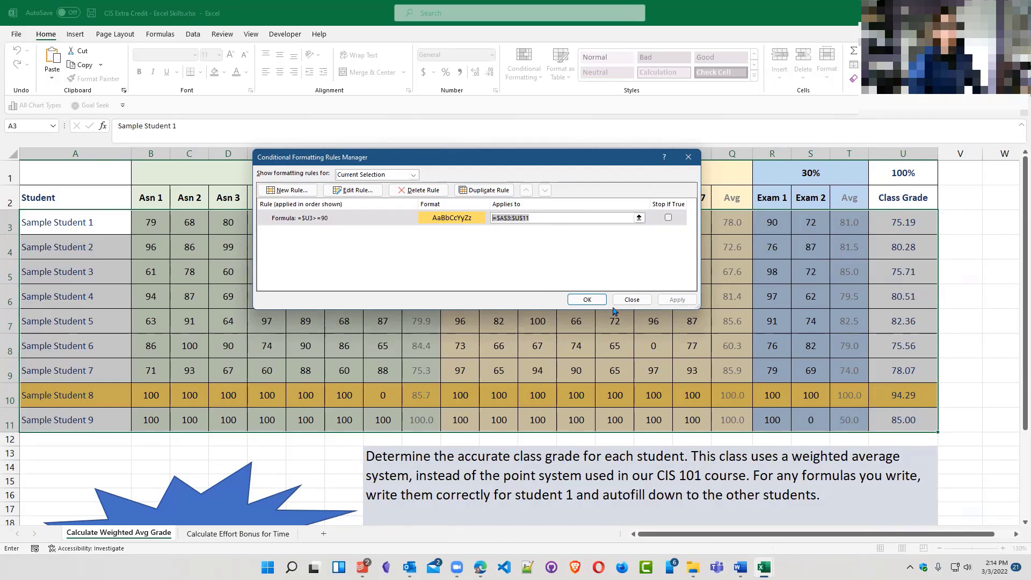
{"action": "left_click", "coordinate": [593, 299]}
{"action": "left_click", "coordinate": [605, 318]}
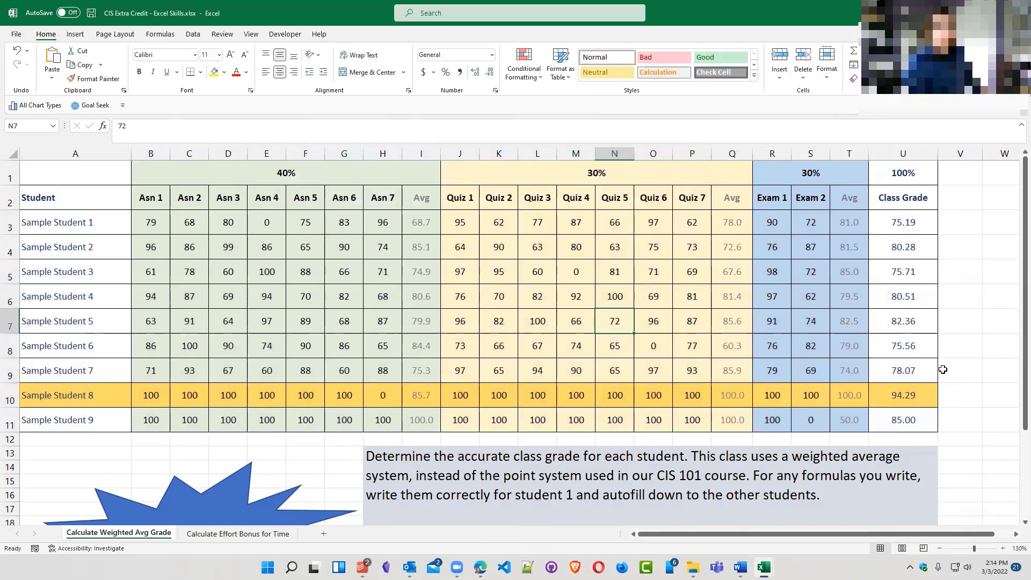
Test the row shading by overwriting Sample Student 4's class grade in U6 with 90
{"action": "left_click", "coordinate": [907, 300]}
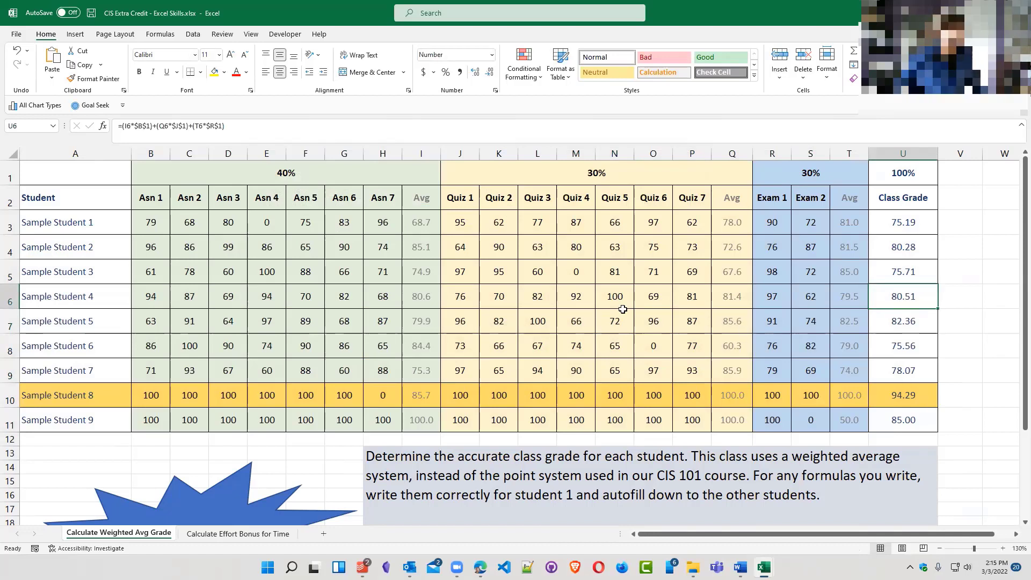
{"action": "type", "text": "90"}
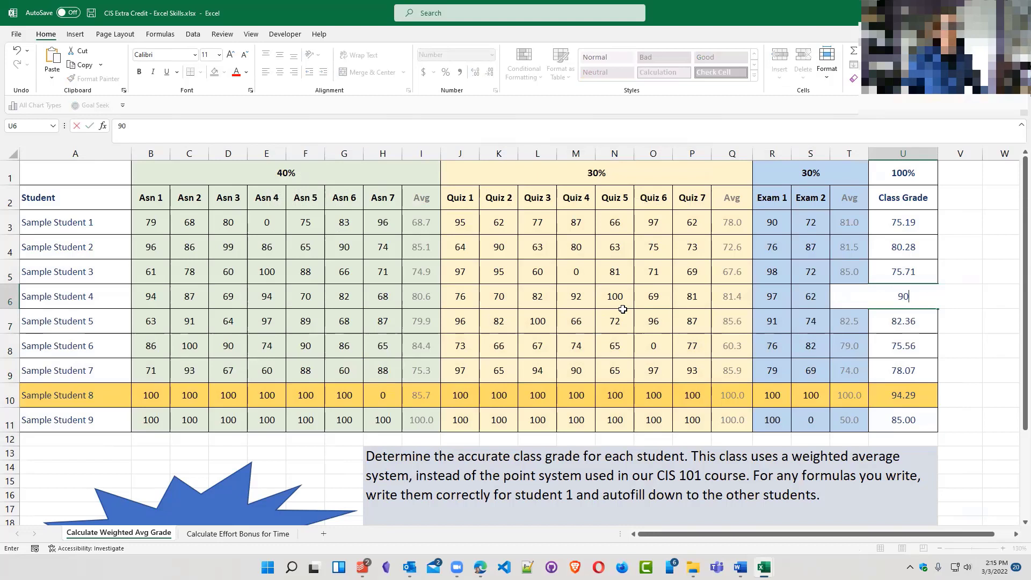
{"action": "key", "text": "Return"}
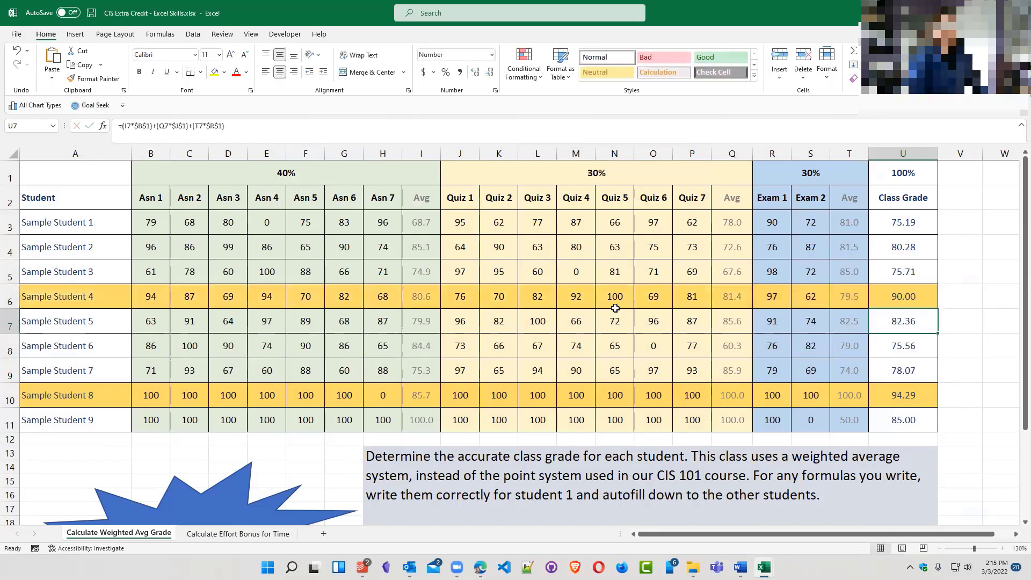
{"action": "left_click", "coordinate": [917, 301]}
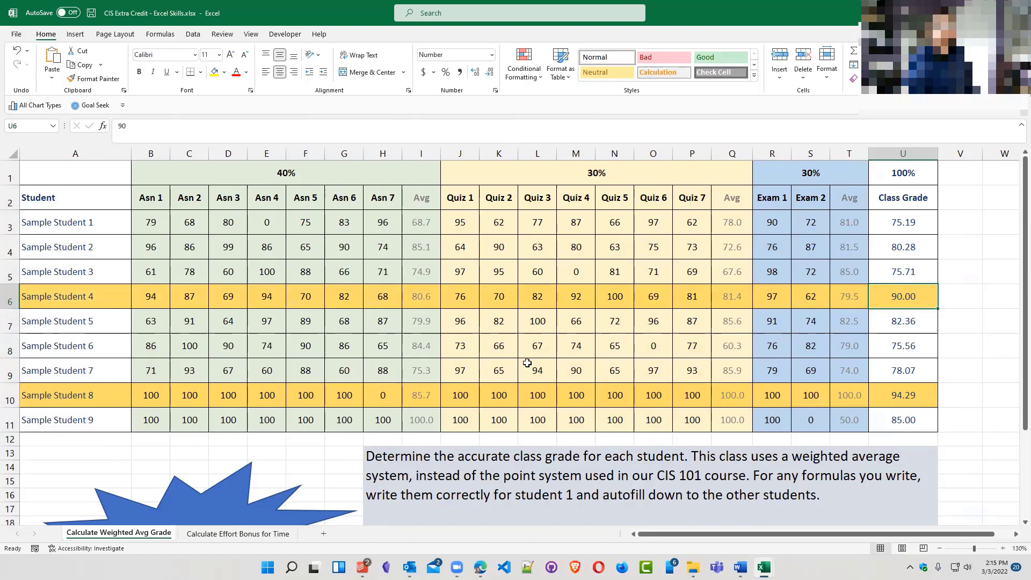
Undo the class grade overwrite in U6 and set Sample Student 2's Quiz 3 score to 100
{"action": "key", "text": "ctrl+z"}
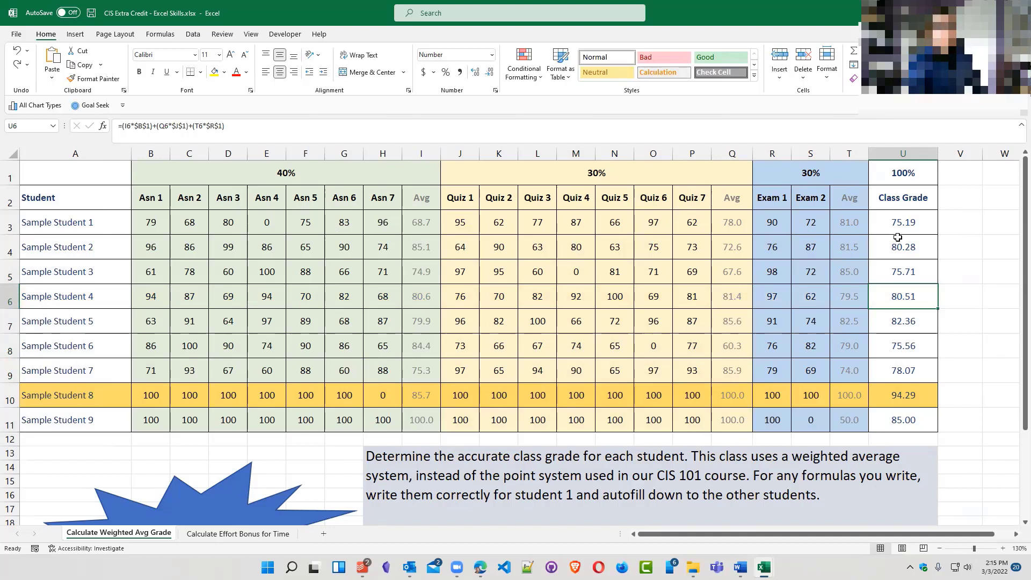
{"action": "left_click", "coordinate": [914, 256]}
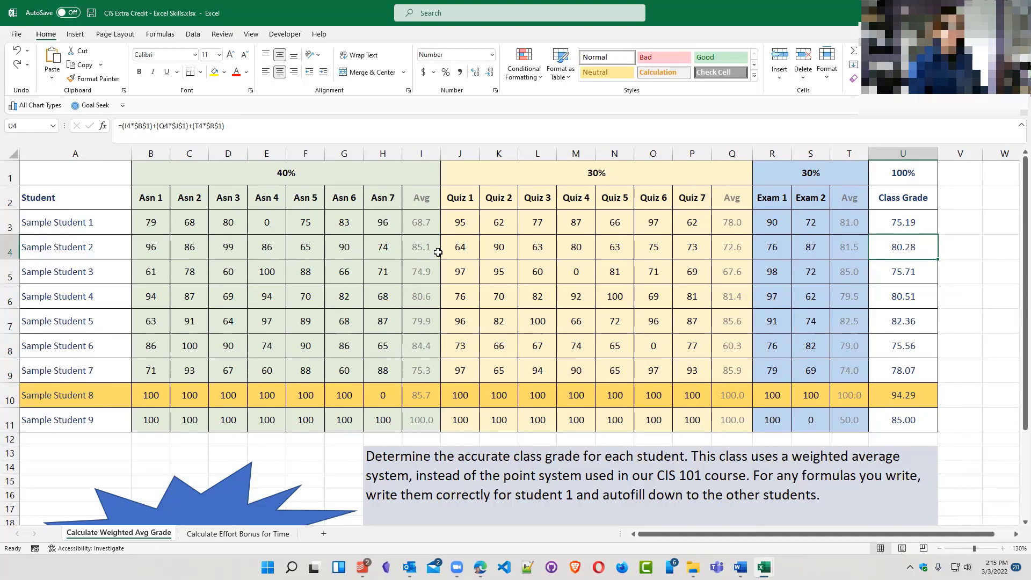
{"action": "left_click", "coordinate": [536, 253]}
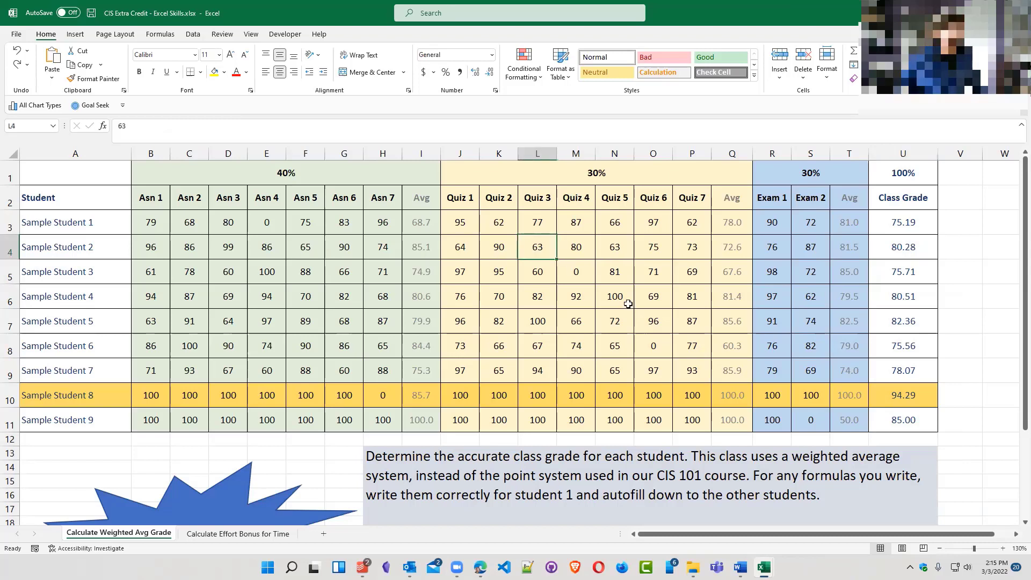
{"action": "type", "text": "100"}
{"action": "key", "text": "Return"}
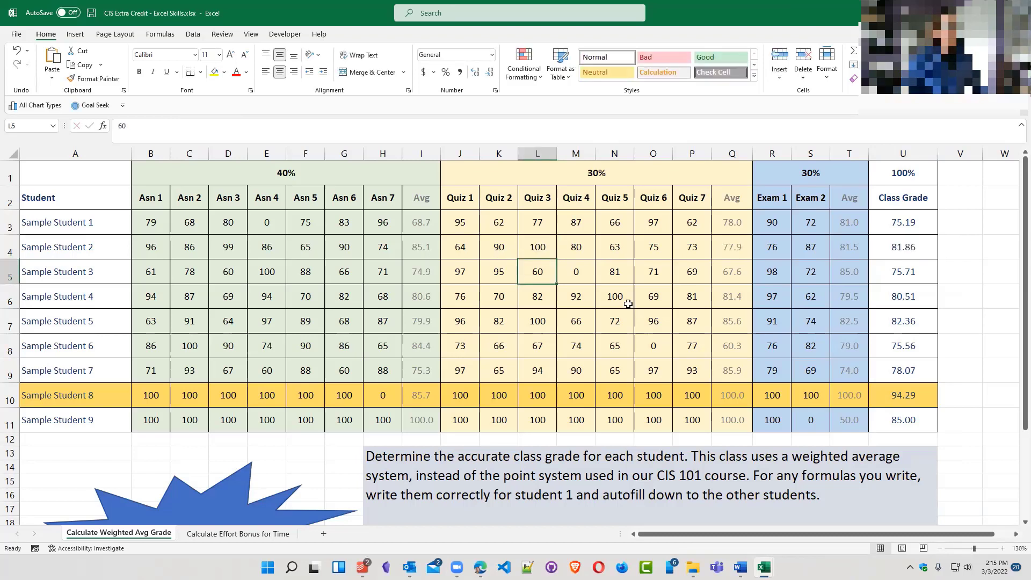
Raise Sample Student 2's Exam 1 and Exam 2 scores to 100
{"action": "left_click", "coordinate": [769, 248]}
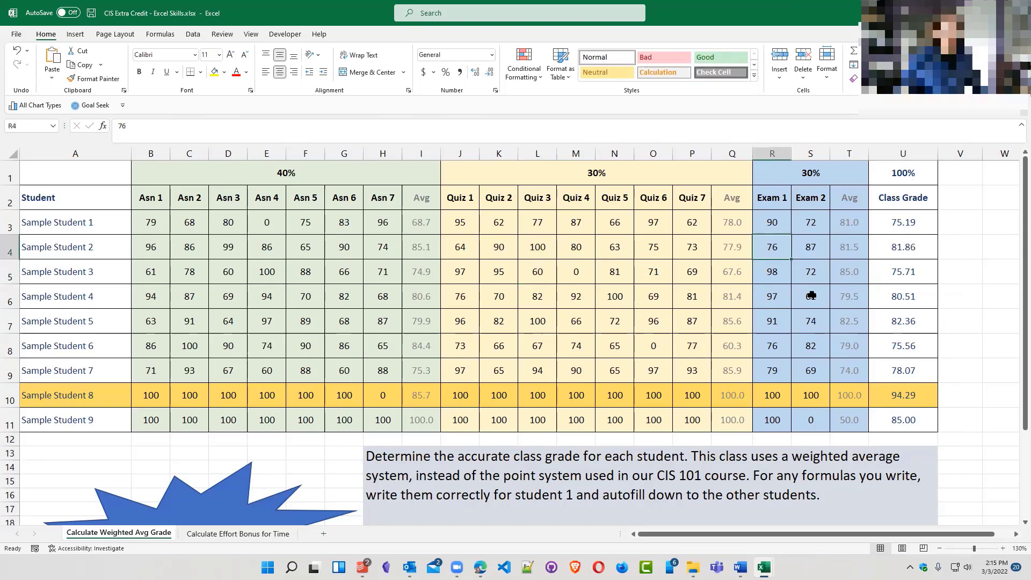
{"action": "type", "text": "100"}
{"action": "key", "text": "Return"}
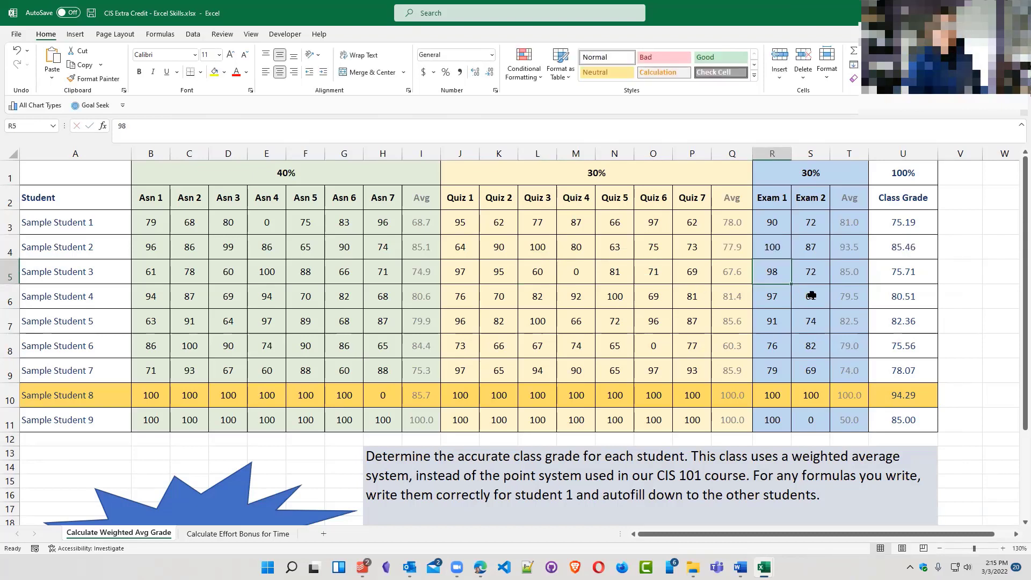
{"action": "left_click", "coordinate": [807, 248]}
{"action": "type", "text": "100"}
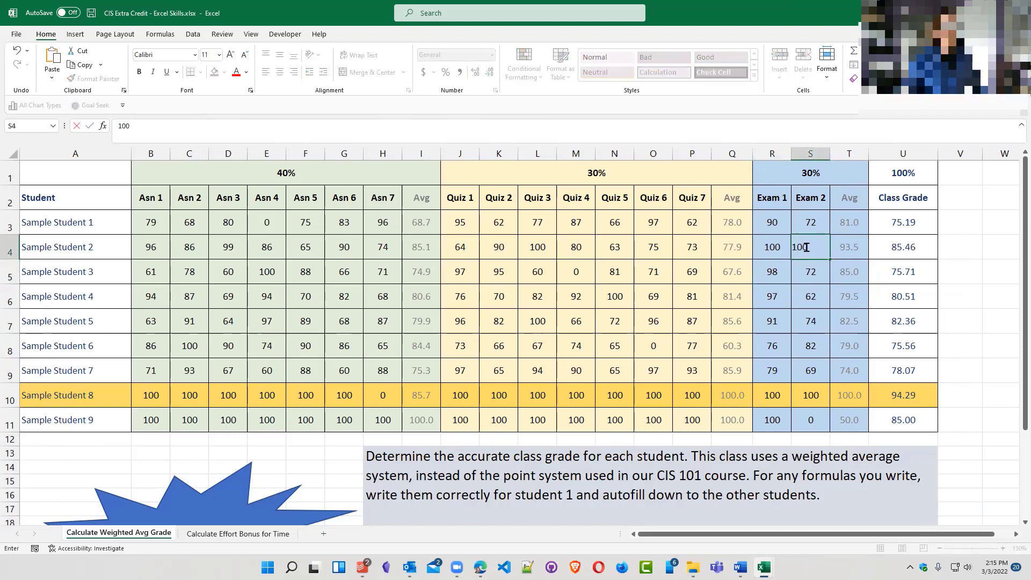
{"action": "key", "text": "Return"}
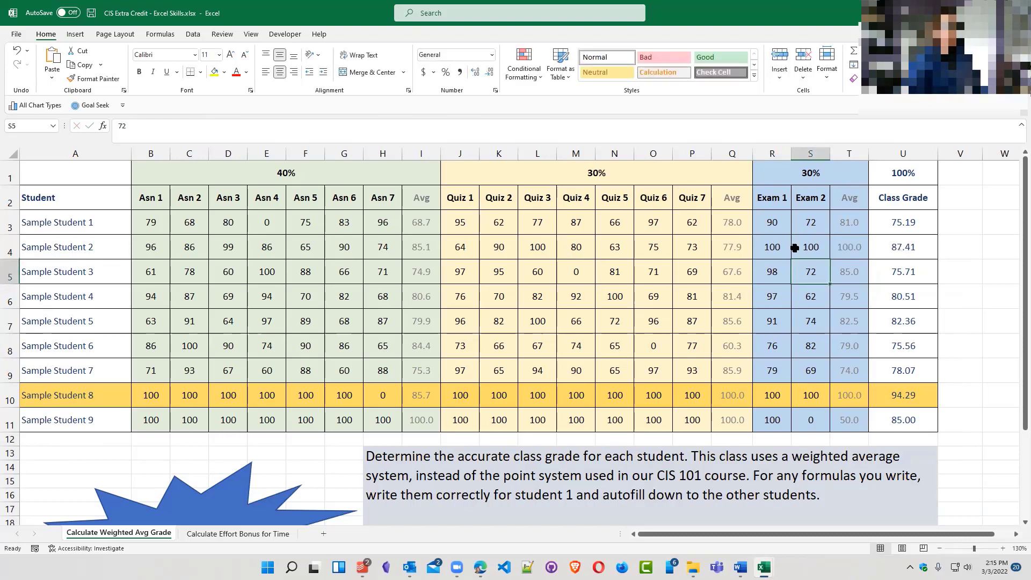
Test the row shading further by setting Sample Student 2's Quiz 5 and Quiz 1 scores to 100
{"action": "left_click", "coordinate": [620, 247]}
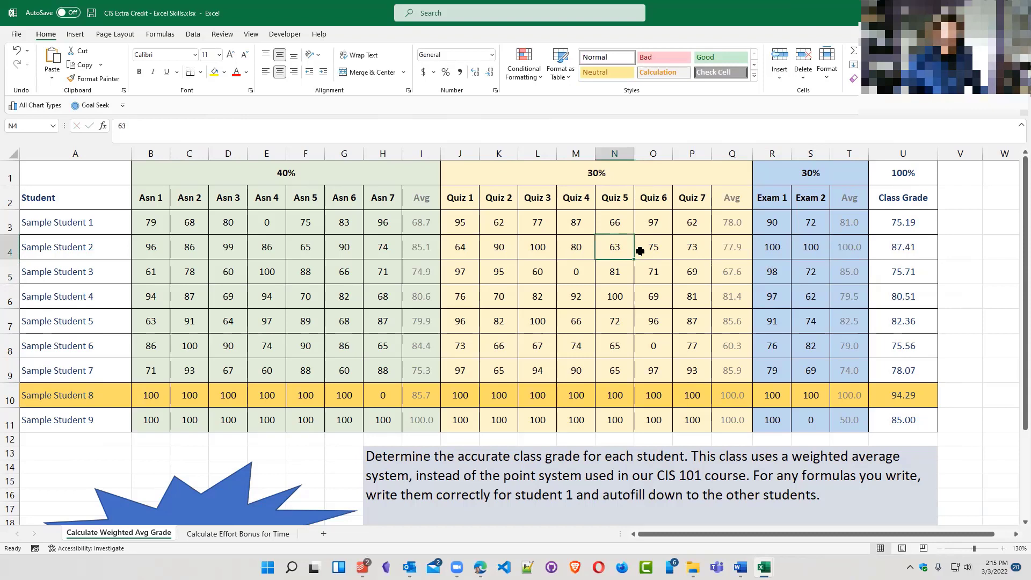
{"action": "type", "text": "100"}
{"action": "key", "text": "Return"}
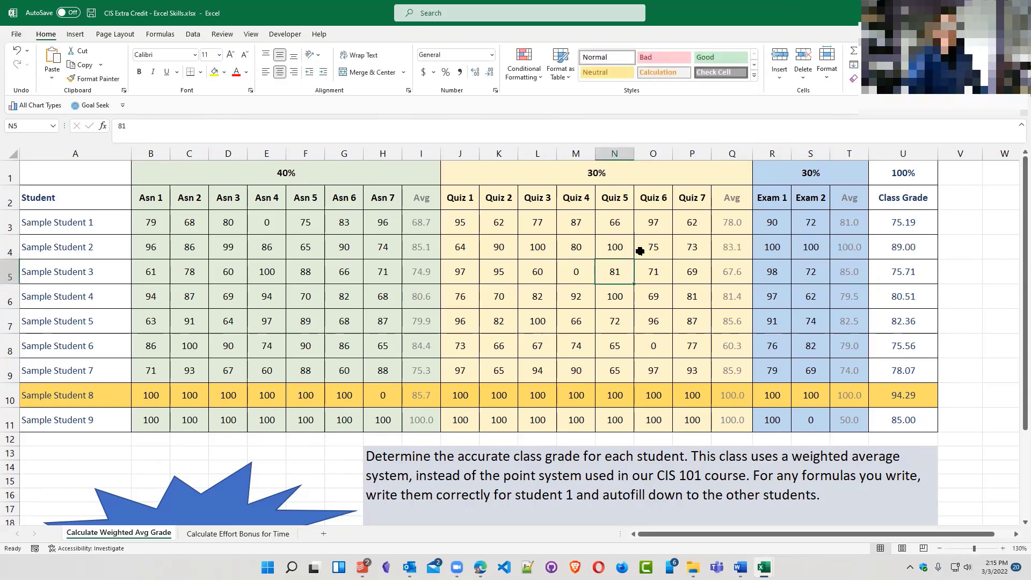
{"action": "left_click", "coordinate": [470, 255]}
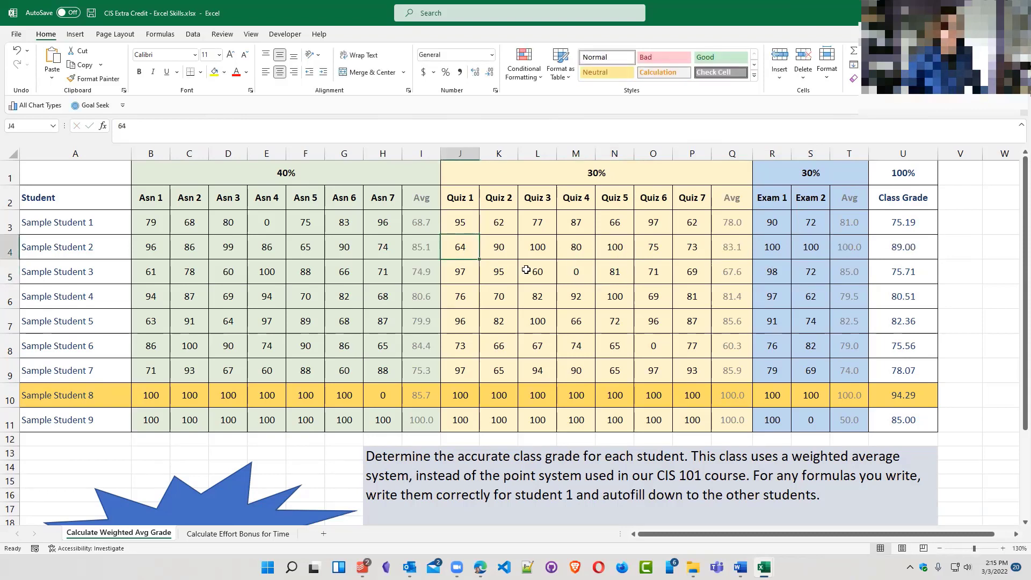
{"action": "type", "text": "100"}
{"action": "key", "text": "Return"}
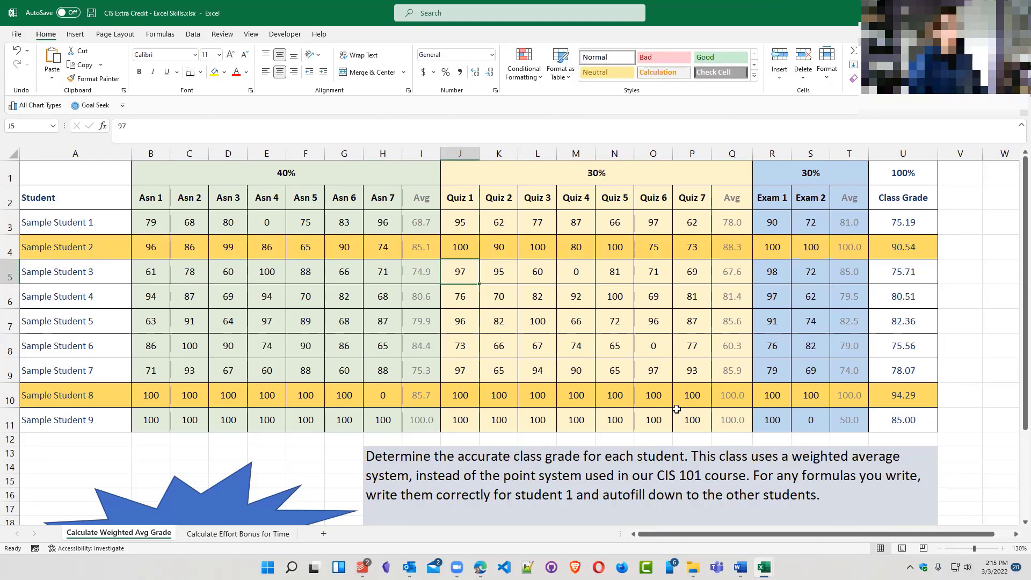
{"action": "scroll", "coordinate": [644, 414], "scroll_direction": "down", "scroll_amount": 4}
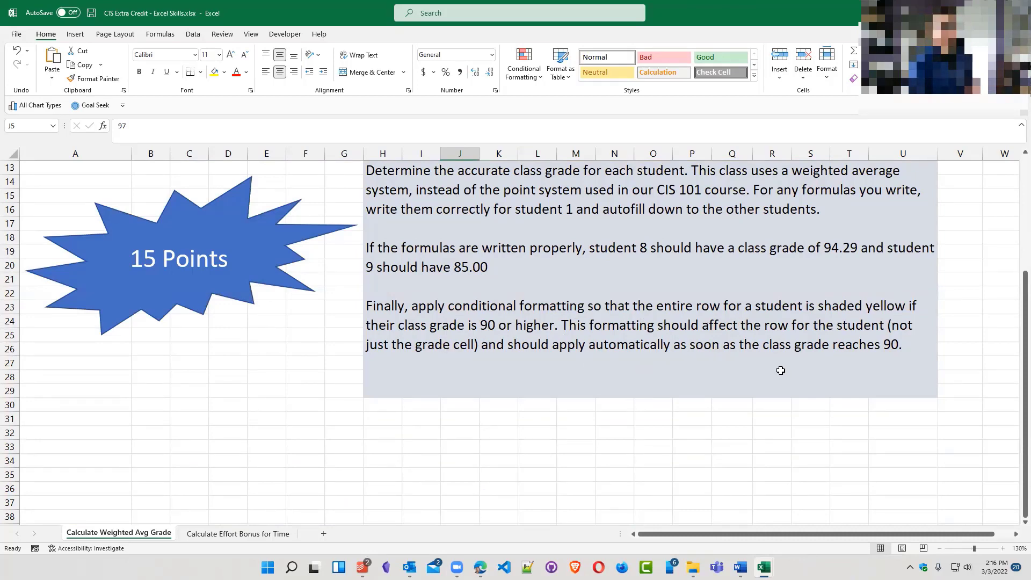
{"action": "scroll", "coordinate": [780, 370], "scroll_direction": "up", "scroll_amount": 4}
{"action": "left_click", "coordinate": [728, 324]}
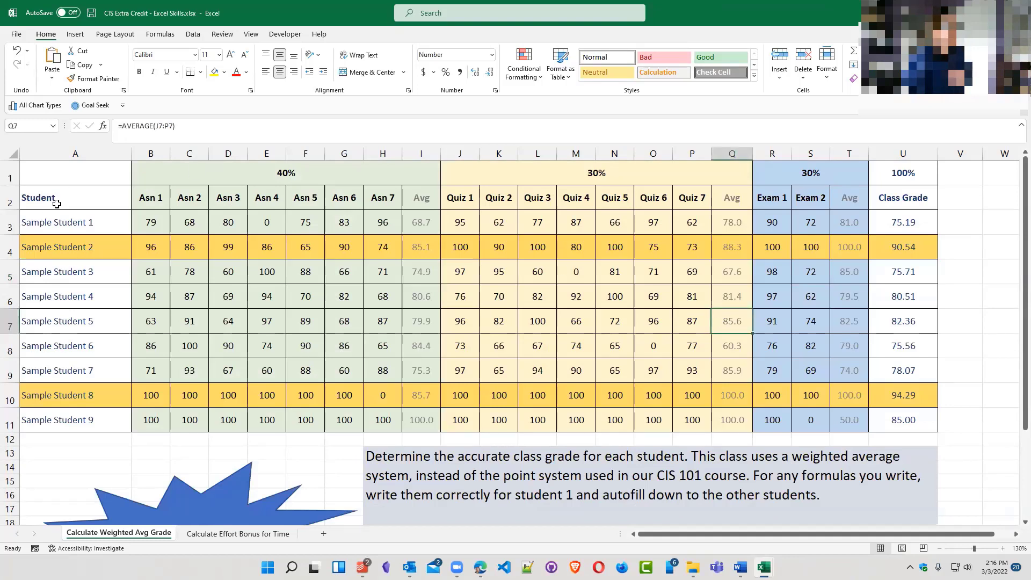
{"action": "left_click_drag", "start_coordinate": [61, 229], "coordinate": [905, 414]}
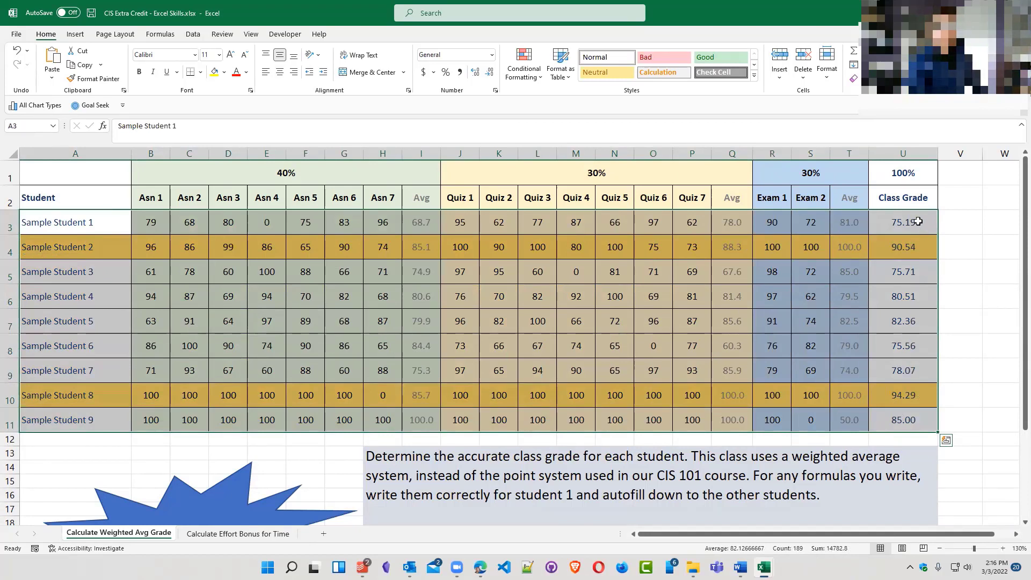
{"action": "left_click", "coordinate": [534, 80]}
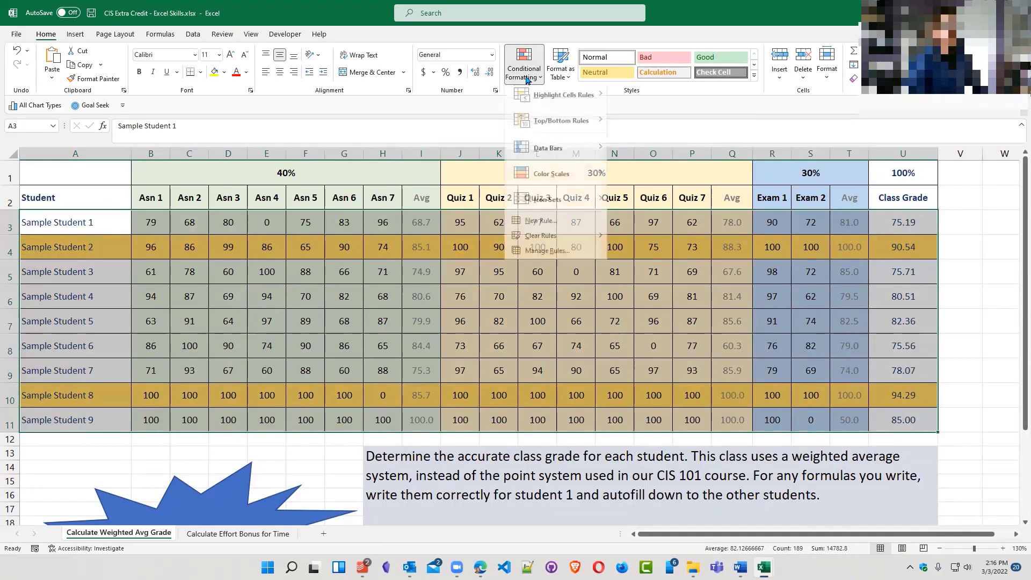
{"action": "left_click", "coordinate": [540, 227]}
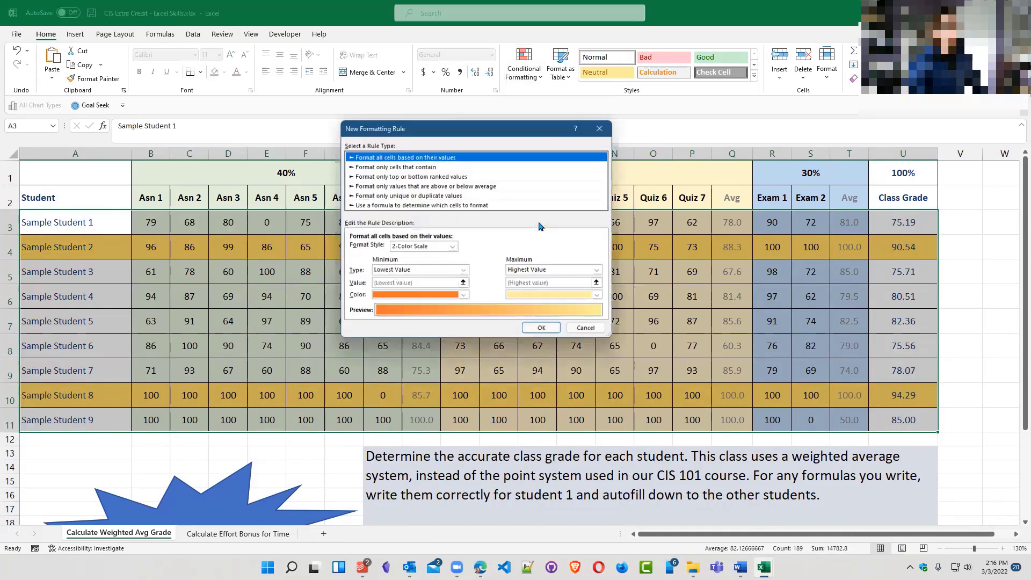
{"action": "left_click", "coordinate": [404, 206]}
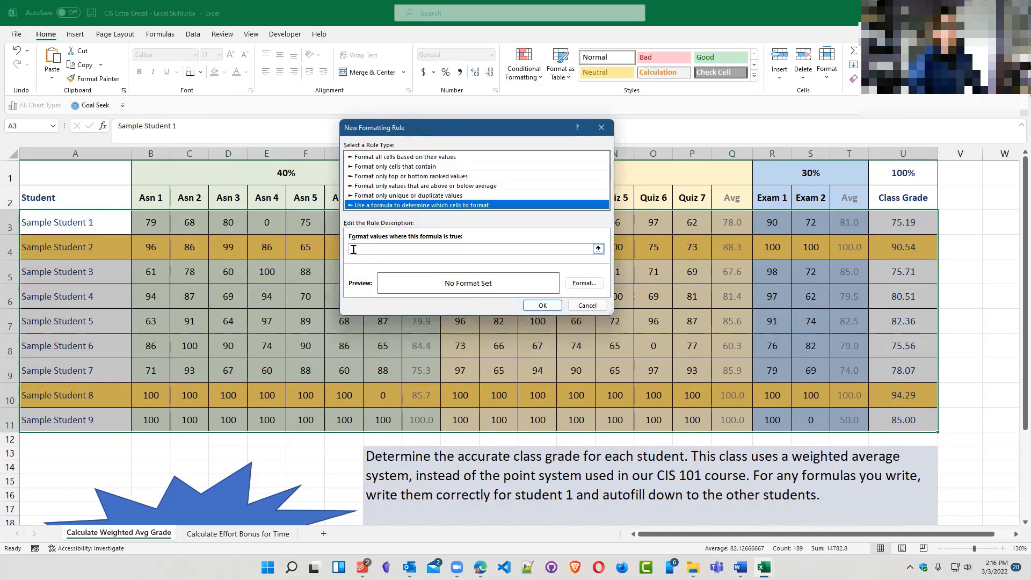
{"action": "left_click", "coordinate": [587, 305]}
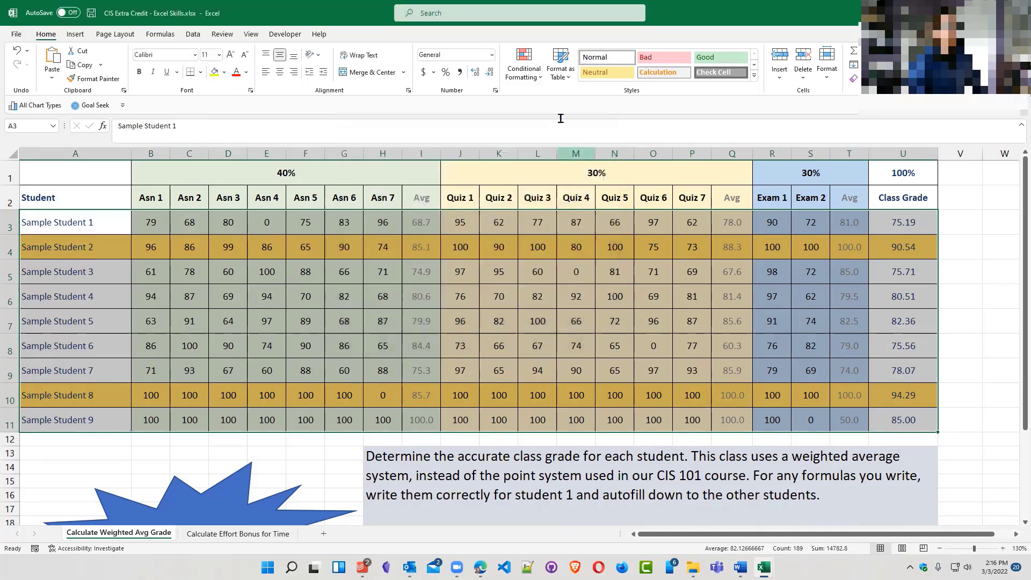
Delete the =$U3>=90 conditional formatting rule from the student rows A3:U11
{"action": "left_click", "coordinate": [541, 80]}
{"action": "left_click", "coordinate": [553, 257]}
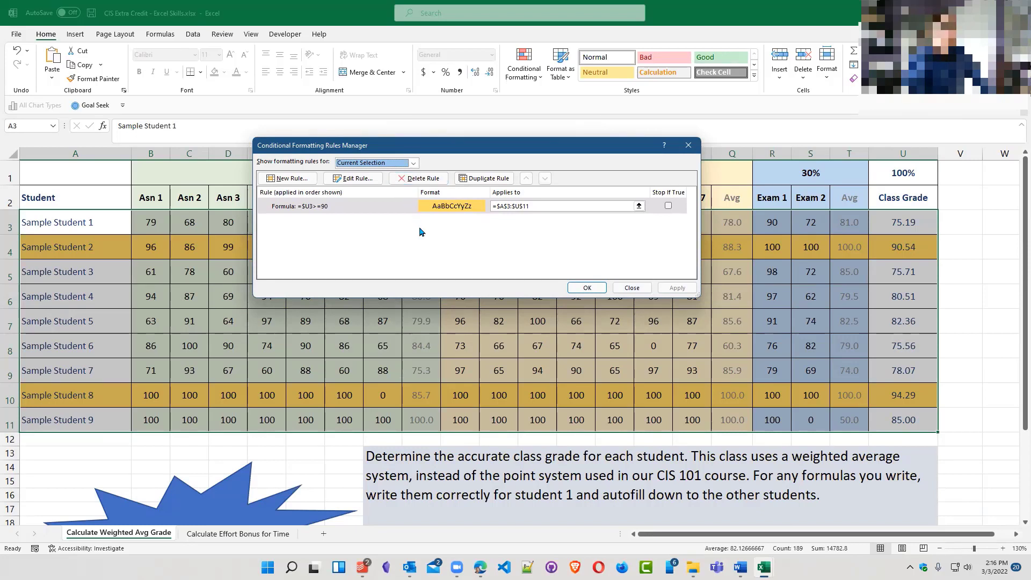
{"action": "left_click", "coordinate": [407, 212]}
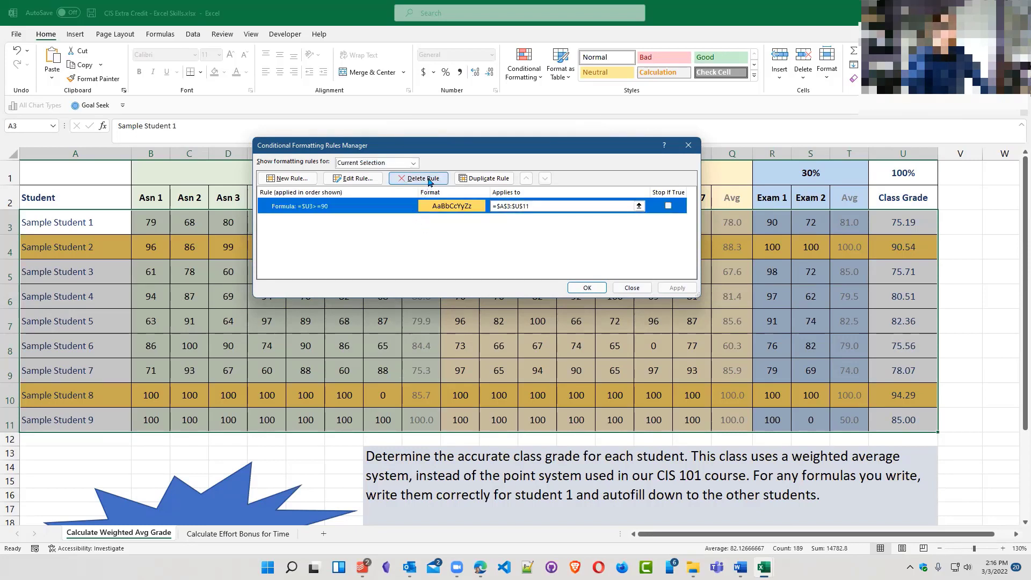
{"action": "left_click", "coordinate": [429, 182]}
{"action": "left_click", "coordinate": [603, 290]}
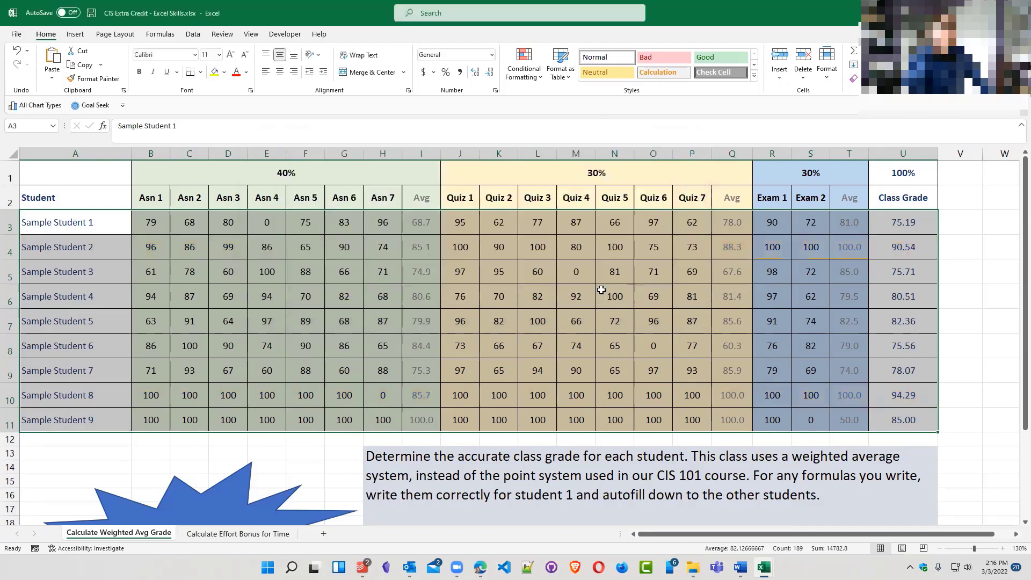
{"action": "left_click", "coordinate": [610, 295]}
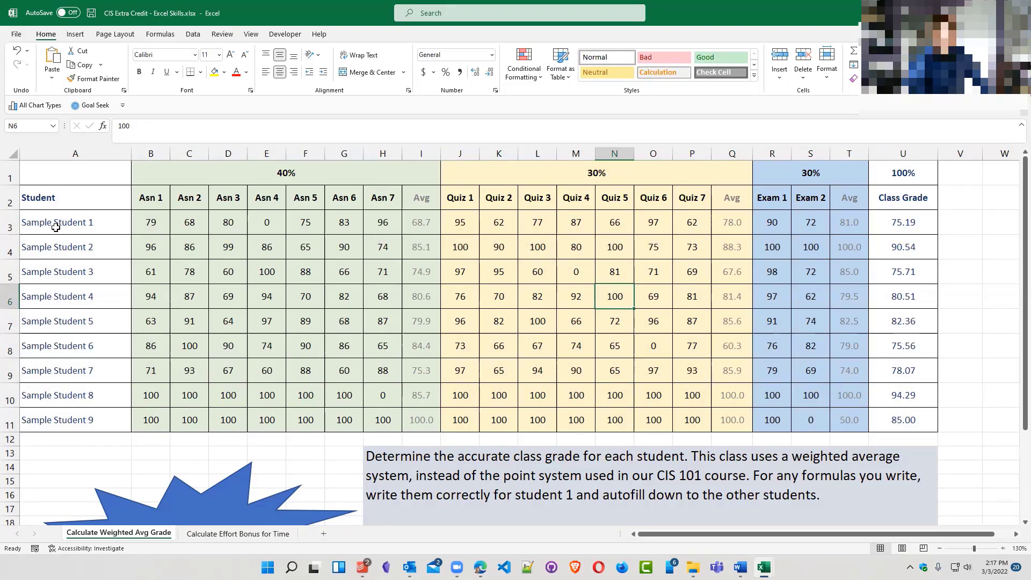
Draft a formula-based conditional formatting rule for A3:U11 with the formula =$U3>=90 and discard it
{"action": "left_click_drag", "start_coordinate": [54, 224], "coordinate": [924, 424]}
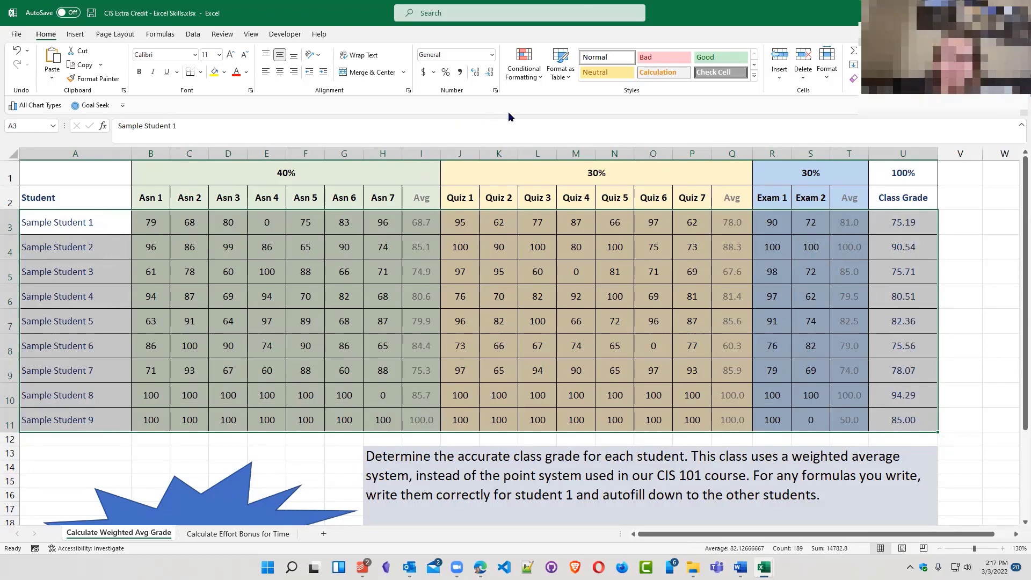
{"action": "left_click", "coordinate": [527, 77]}
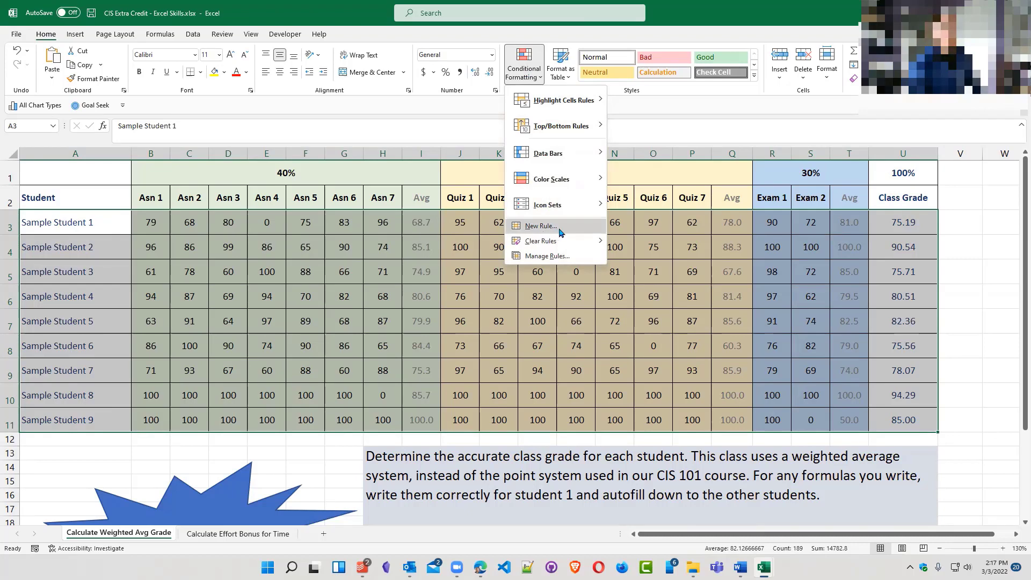
{"action": "left_click", "coordinate": [541, 226]}
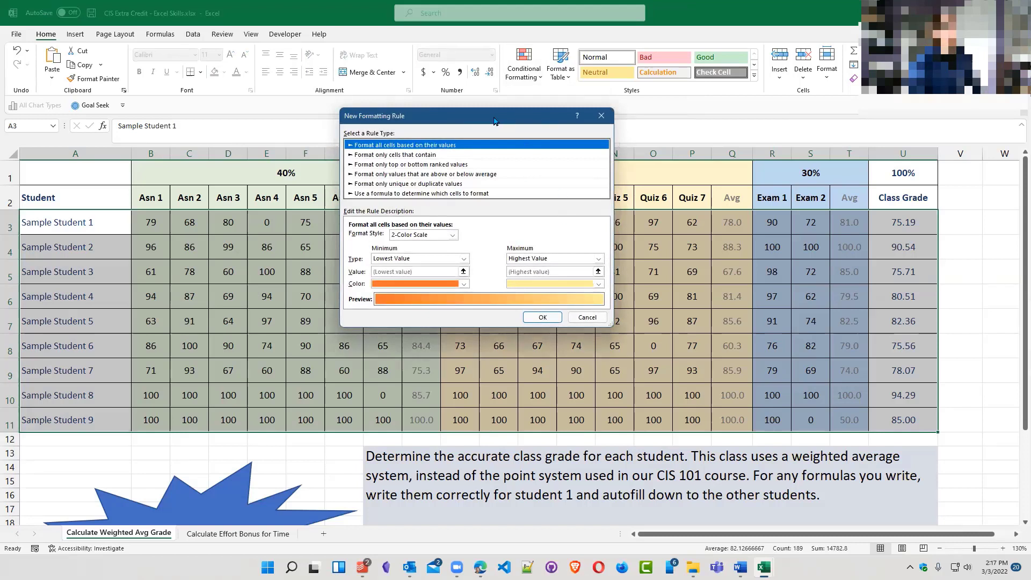
{"action": "left_click_drag", "start_coordinate": [493, 119], "coordinate": [534, 107]}
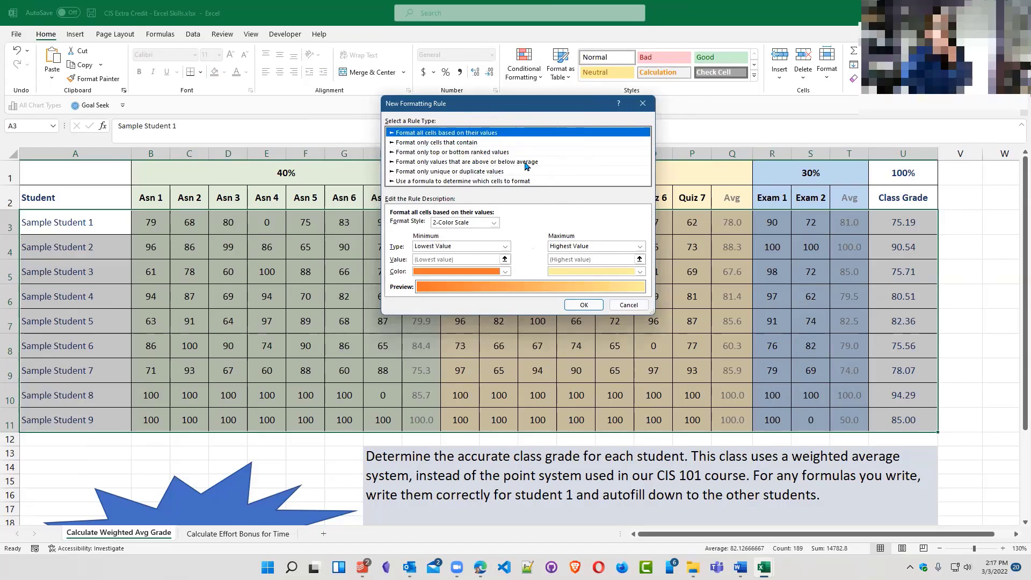
{"action": "left_click", "coordinate": [419, 183]}
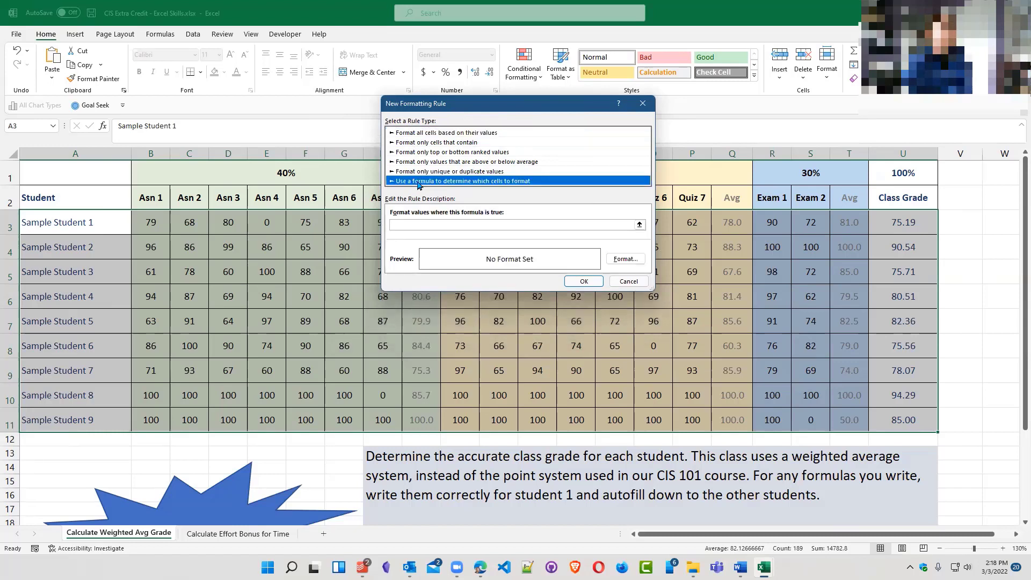
{"action": "left_click", "coordinate": [399, 225]}
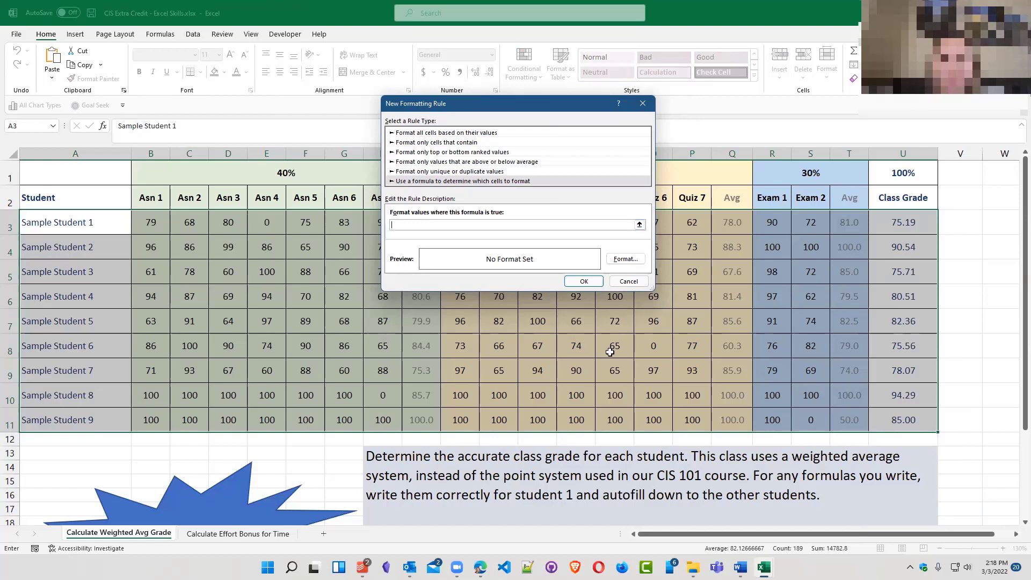
{"action": "type", "text": "="}
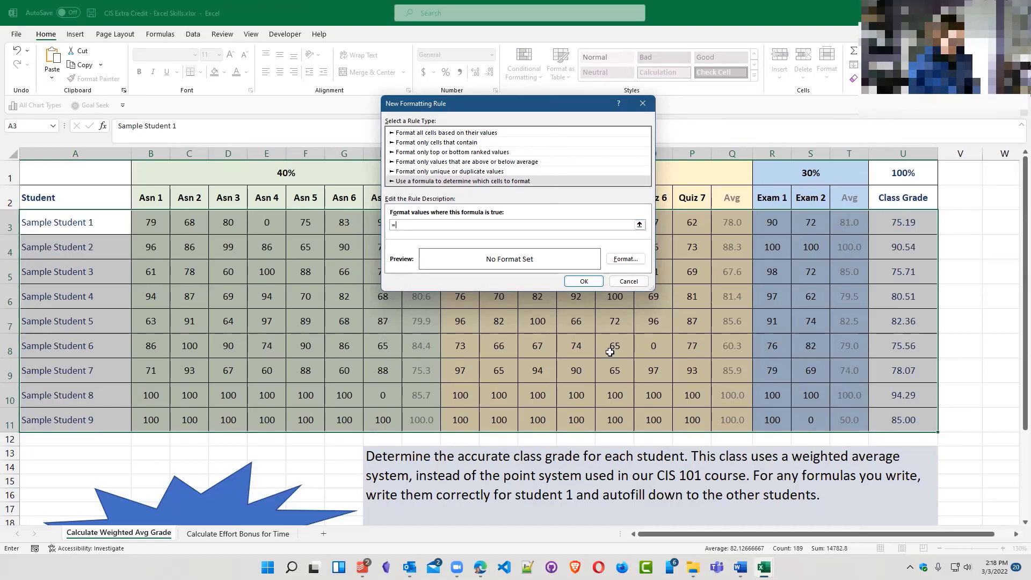
{"action": "type", "text": "$U3"}
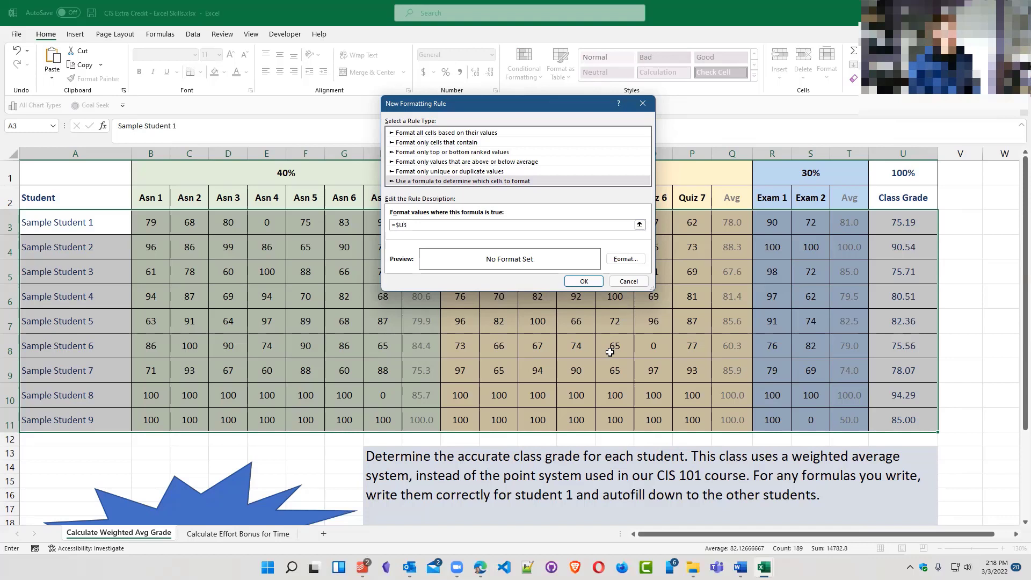
{"action": "type", "text": ">"}
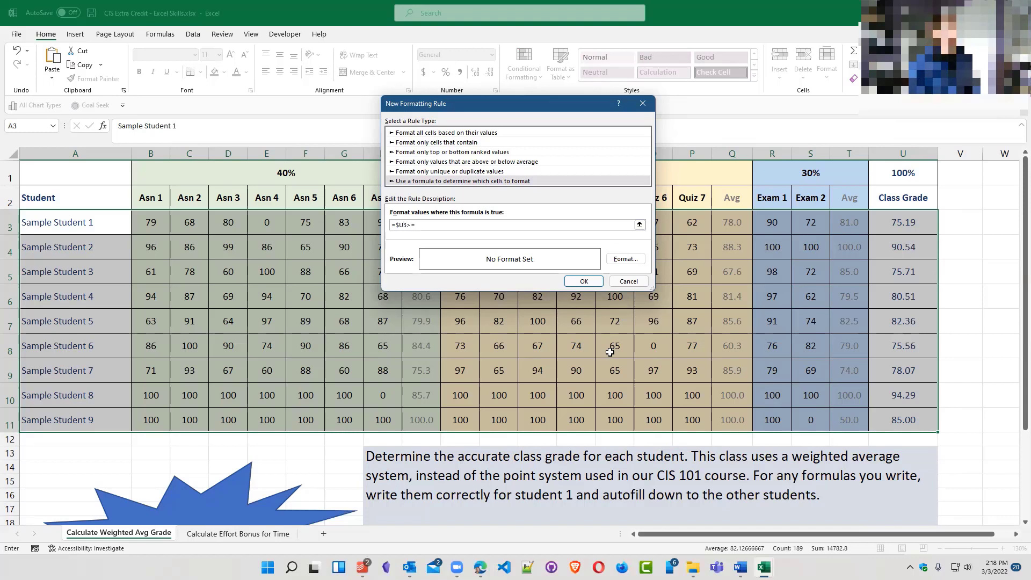
{"action": "type", "text": "=90"}
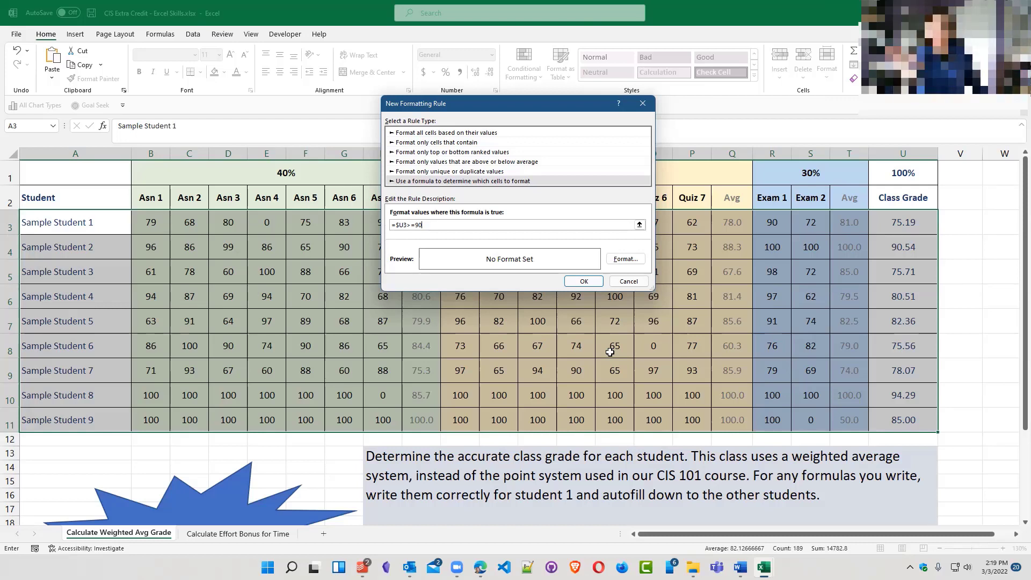
{"action": "left_click", "coordinate": [628, 282]}
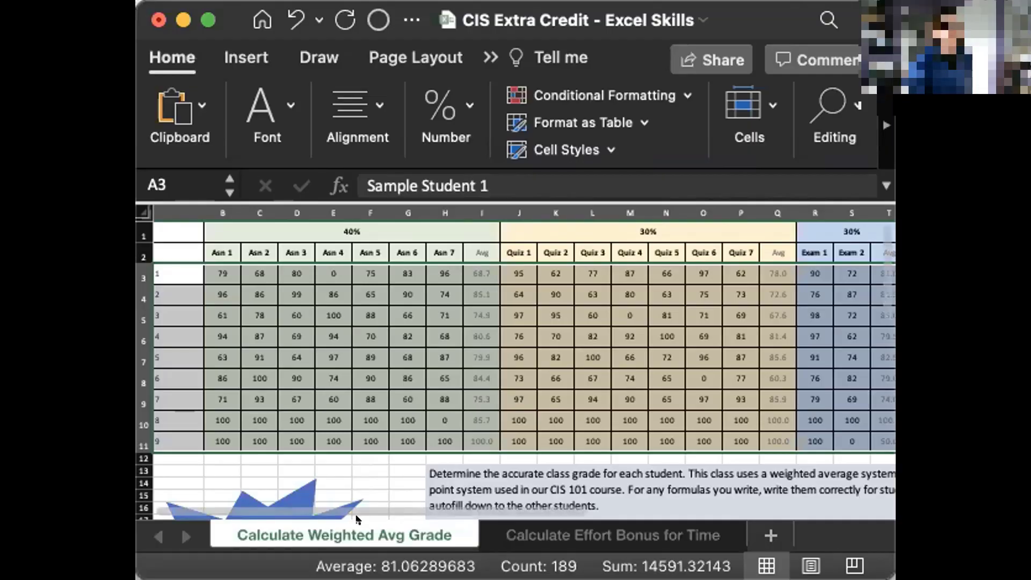
Start a new Classic conditional formatting rule for A3:U11 that uses a formula to determine which cells to format
{"action": "scroll", "coordinate": [384, 403], "scroll_direction": "right", "scroll_amount": 5}
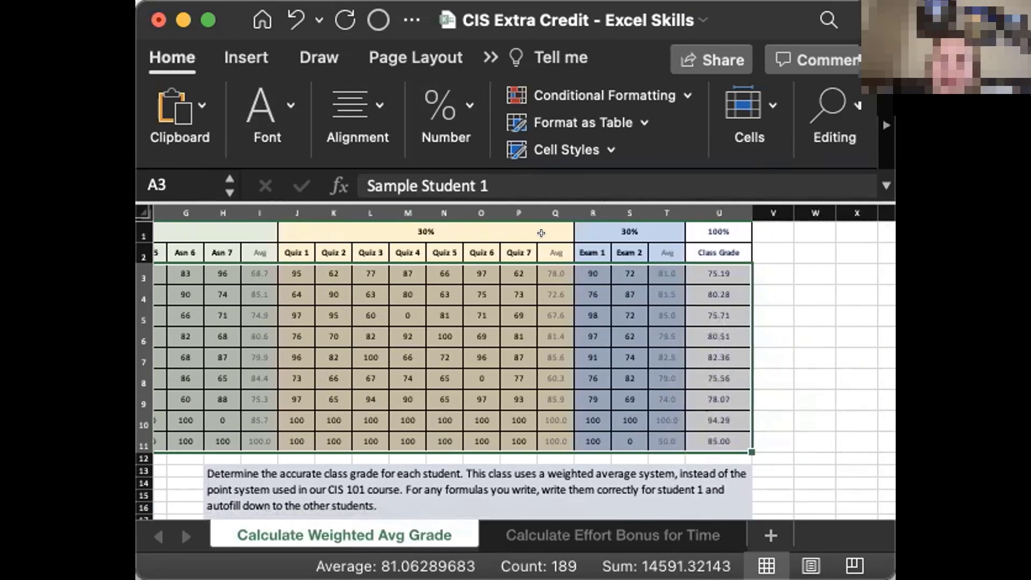
{"action": "scroll", "coordinate": [537, 230], "scroll_direction": "left", "scroll_amount": 3}
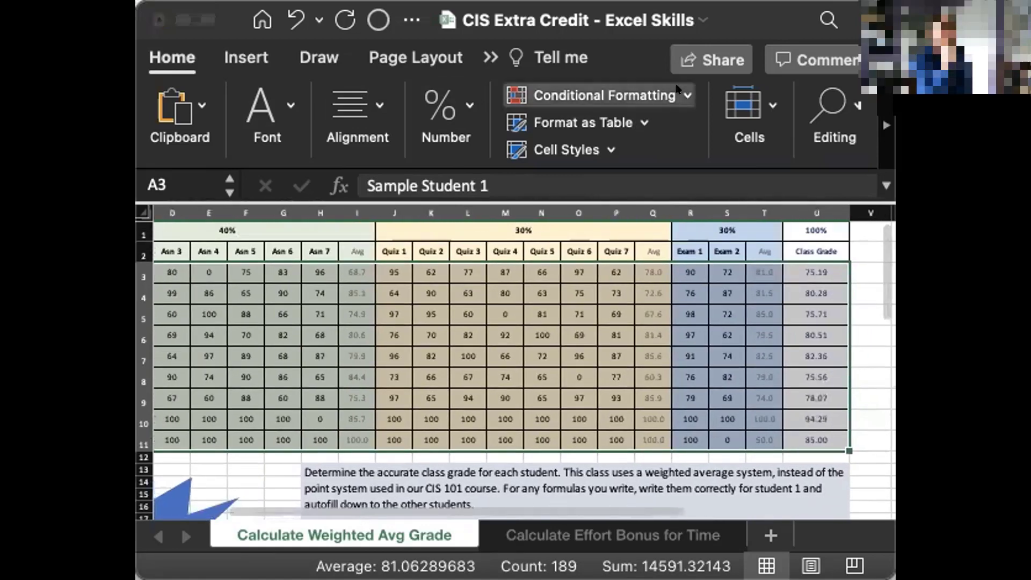
{"action": "left_click", "coordinate": [593, 301]}
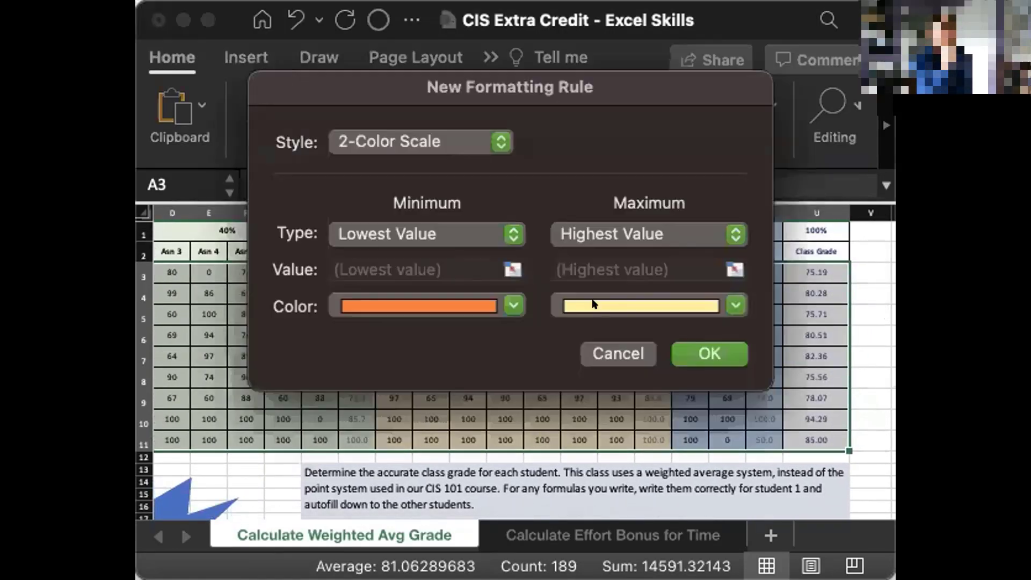
{"action": "left_click", "coordinate": [499, 227]}
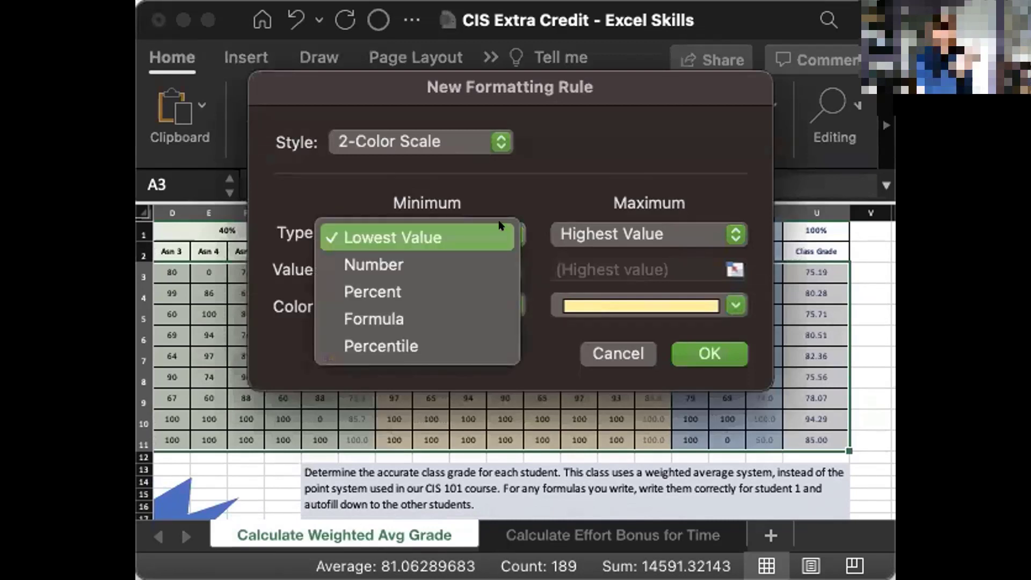
{"action": "left_click", "coordinate": [499, 226]}
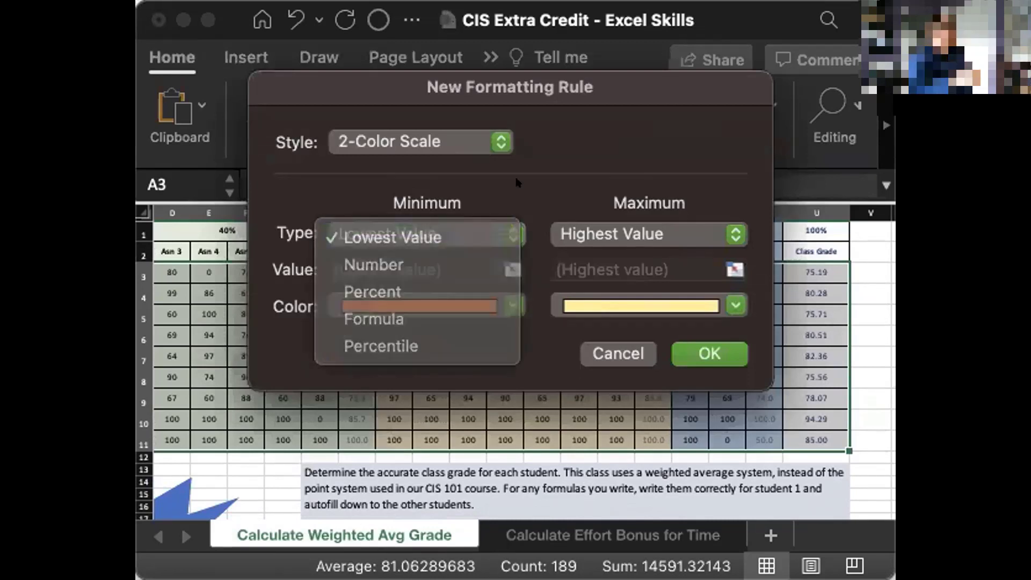
{"action": "left_click", "coordinate": [499, 142]}
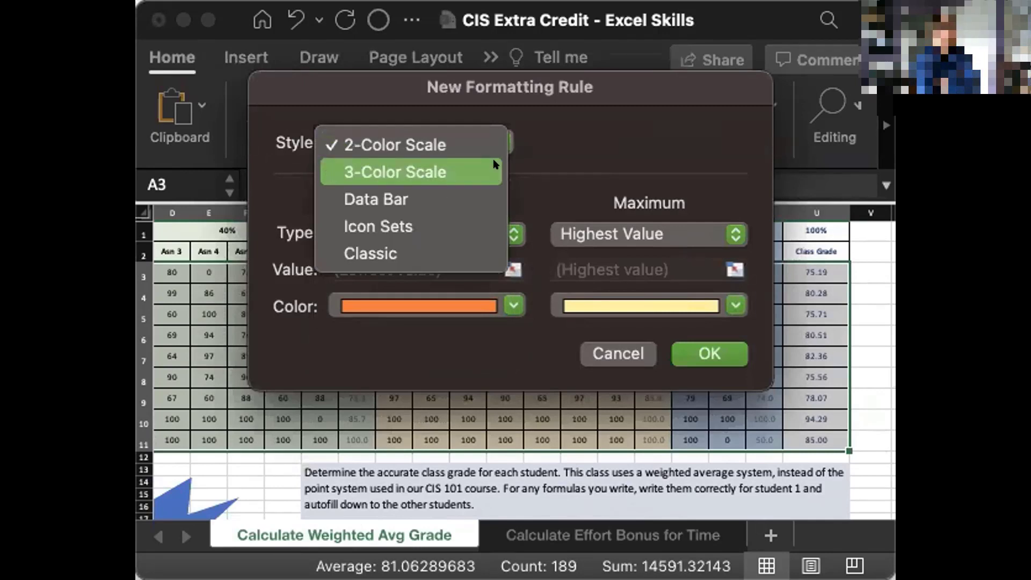
{"action": "left_click", "coordinate": [442, 251]}
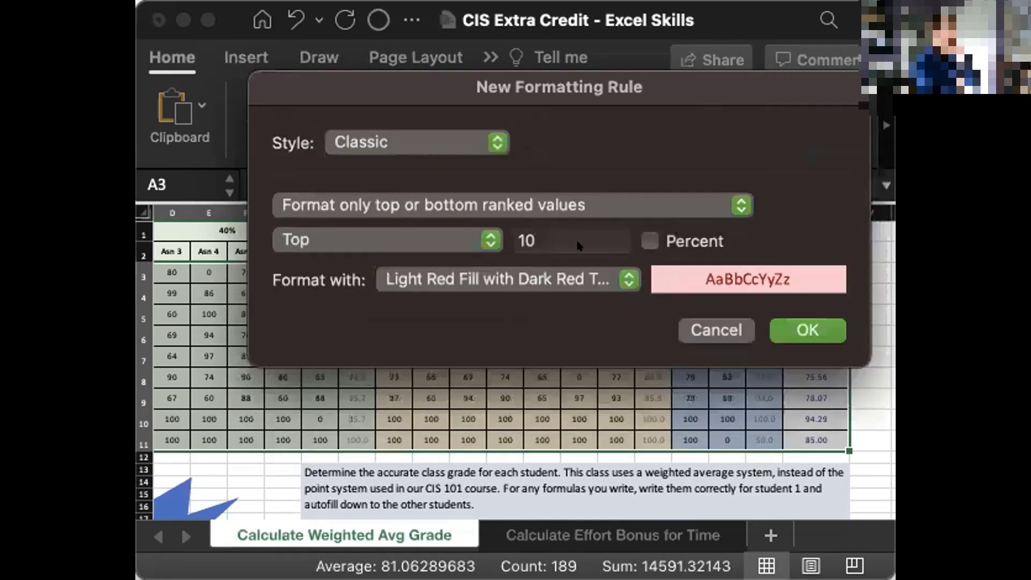
{"action": "left_click", "coordinate": [480, 132]}
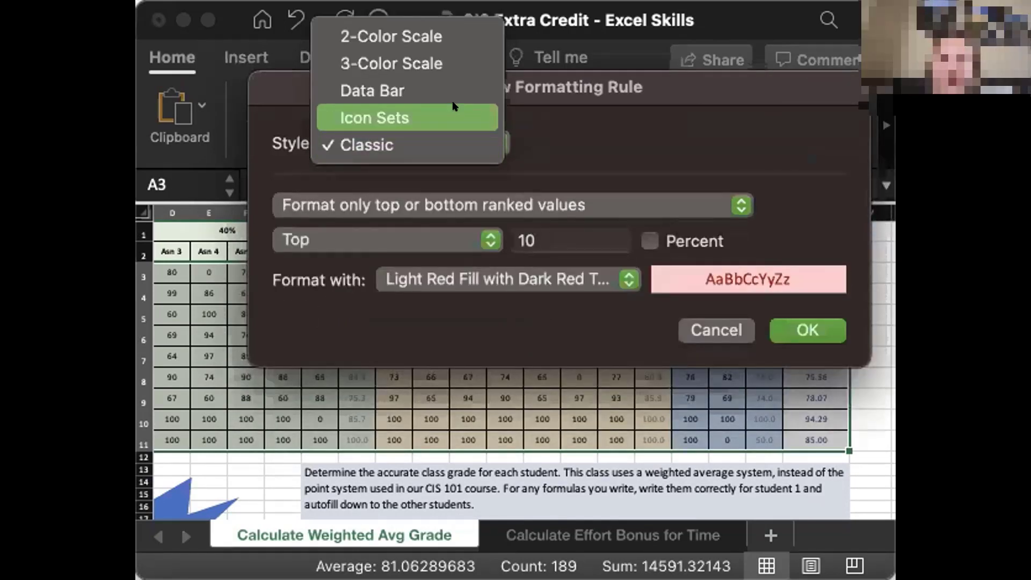
{"action": "left_click", "coordinate": [597, 148]}
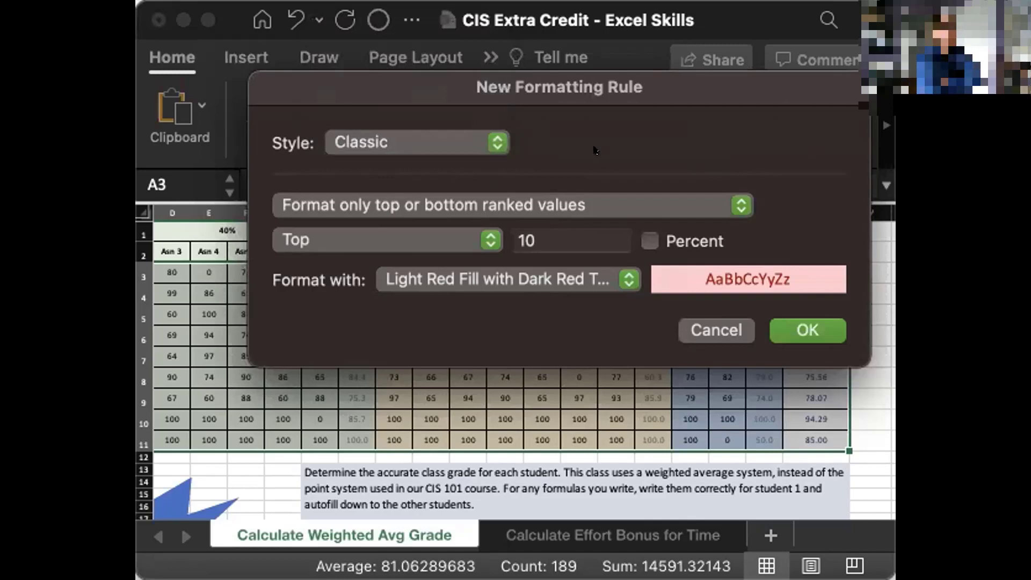
{"action": "left_click", "coordinate": [479, 205]}
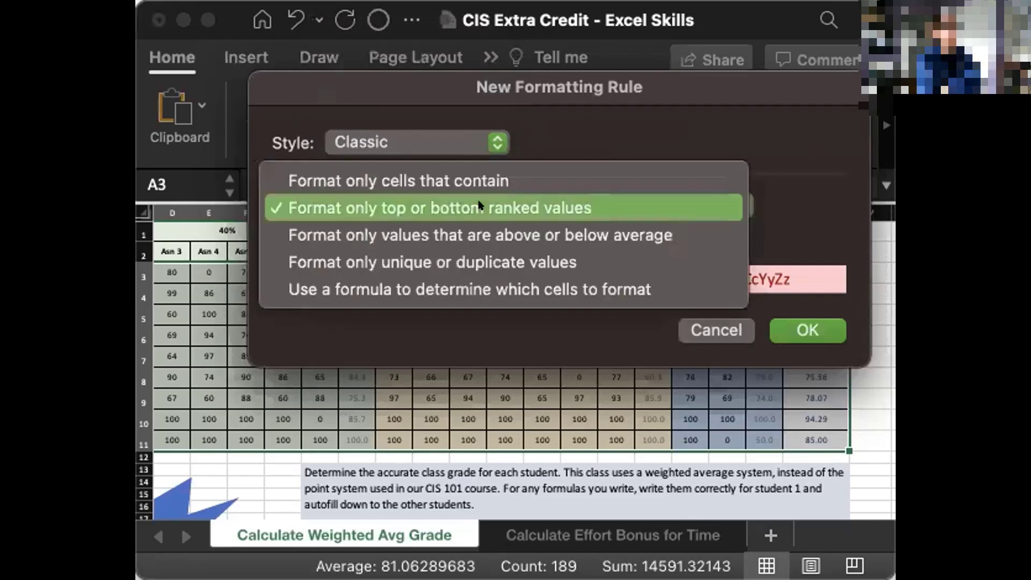
{"action": "left_click", "coordinate": [514, 287]}
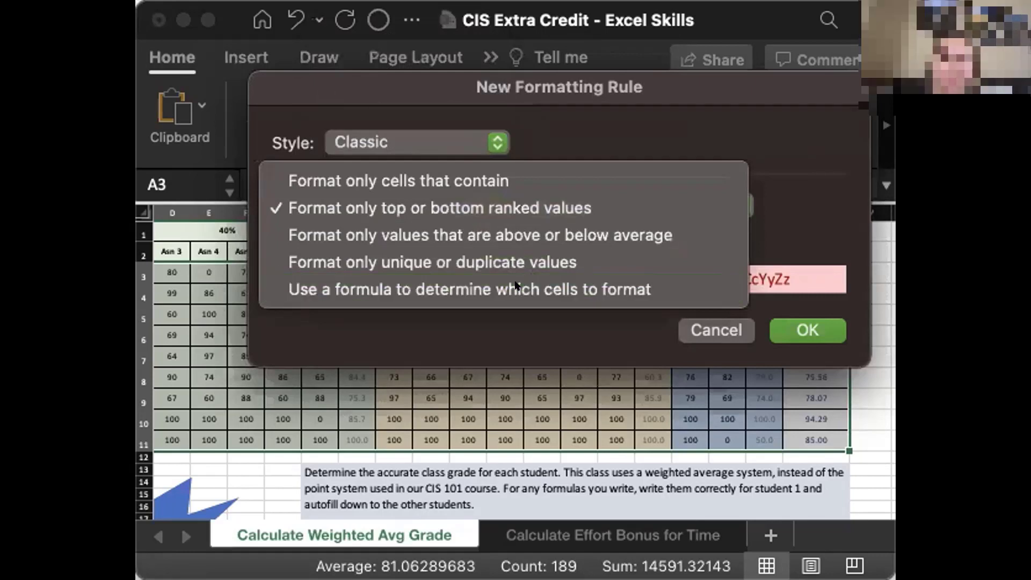
{"action": "left_click", "coordinate": [520, 227]}
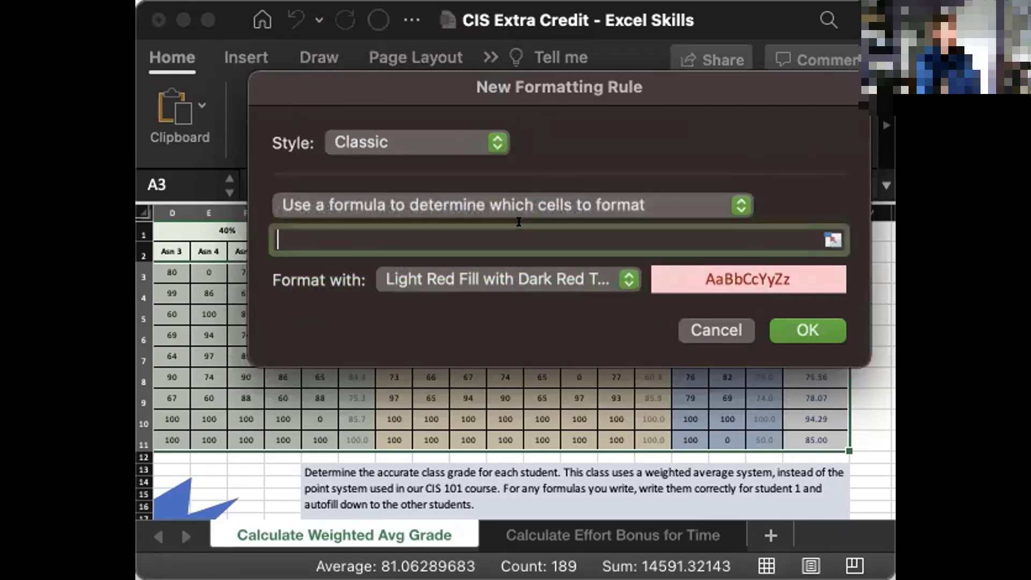
Enter =$U3>=90 as the new formatting rule's formula
{"action": "type", "text": "+"}
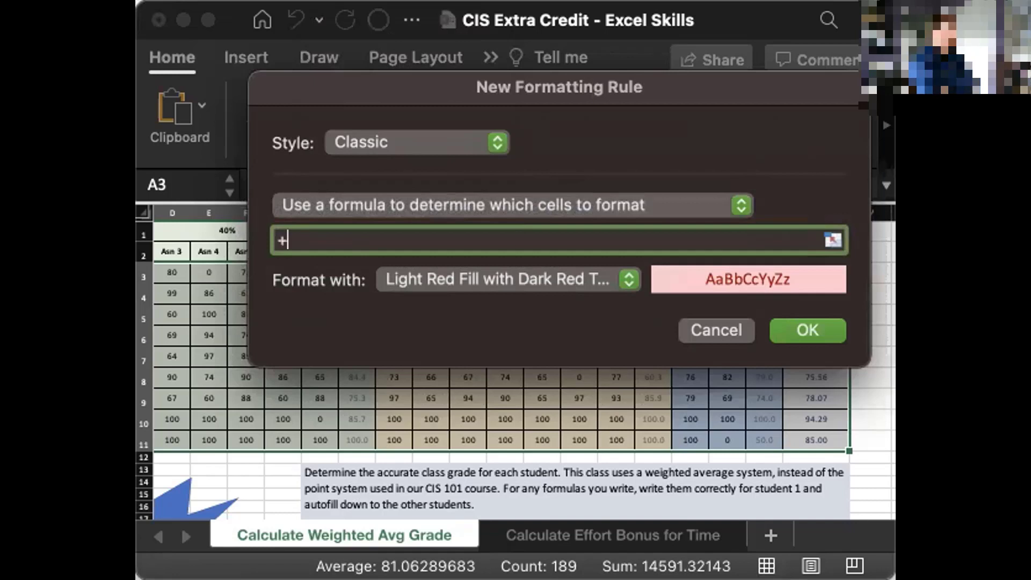
{"action": "type", "text": "$"}
{"action": "key", "text": "BackSpace"}
{"action": "key", "text": "BackSpace"}
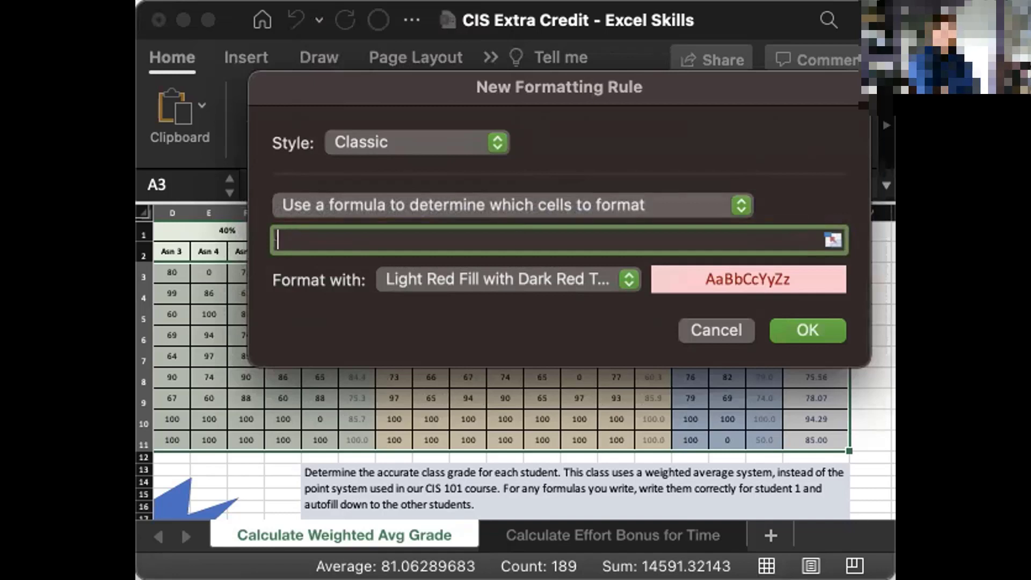
{"action": "type", "text": "=$"}
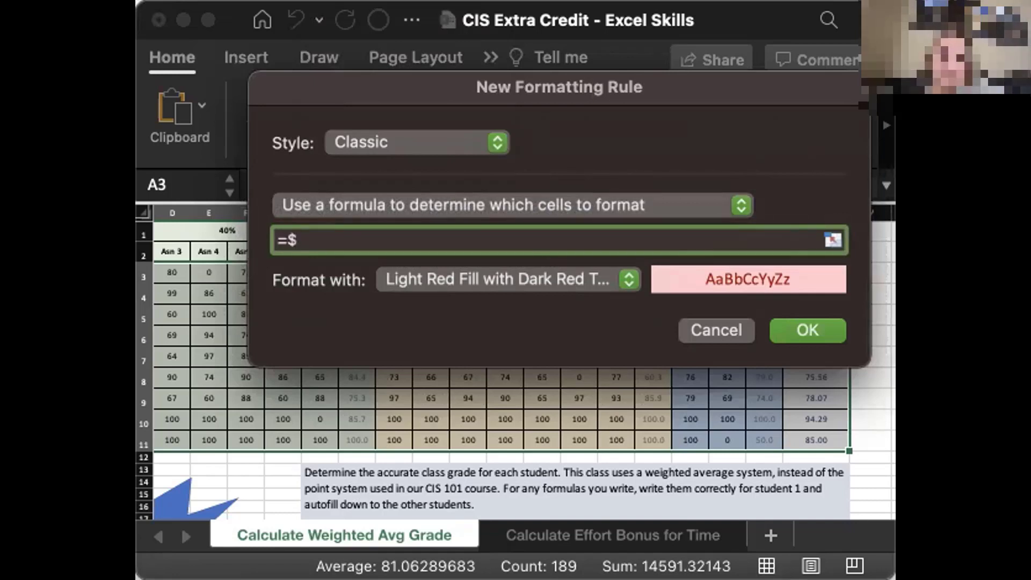
{"action": "type", "text": "U3"}
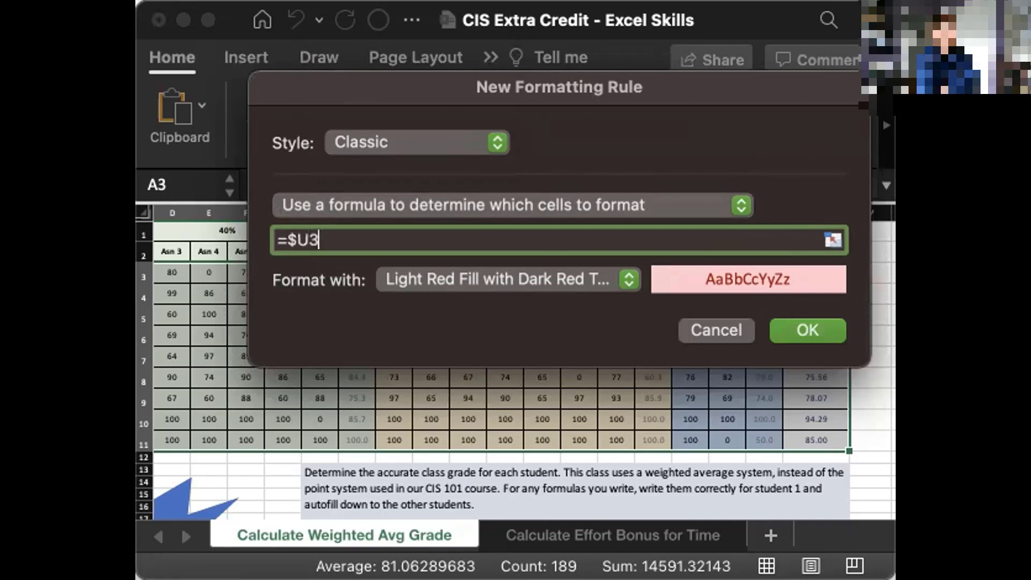
{"action": "type", "text": ">"}
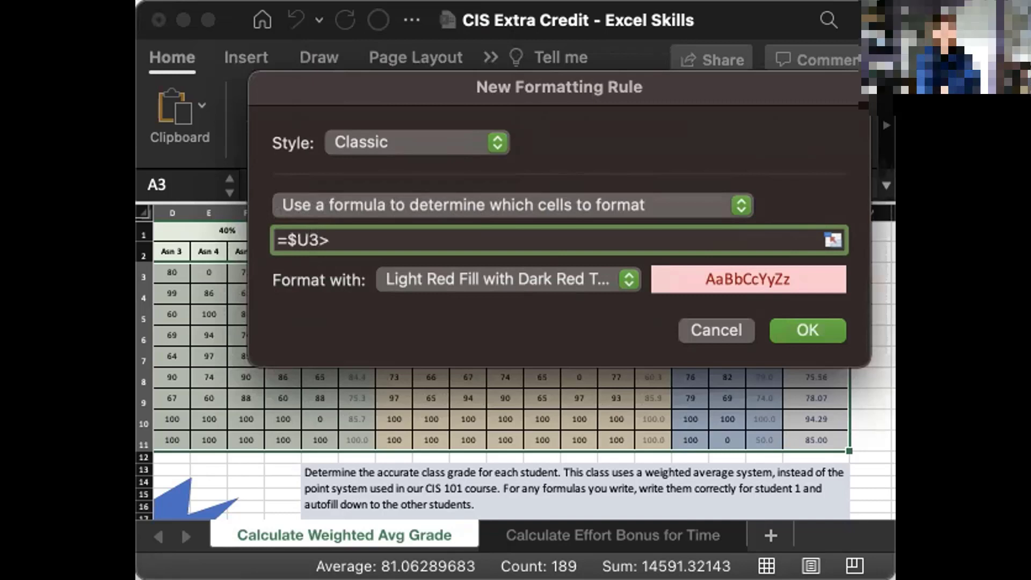
{"action": "type", "text": "=90"}
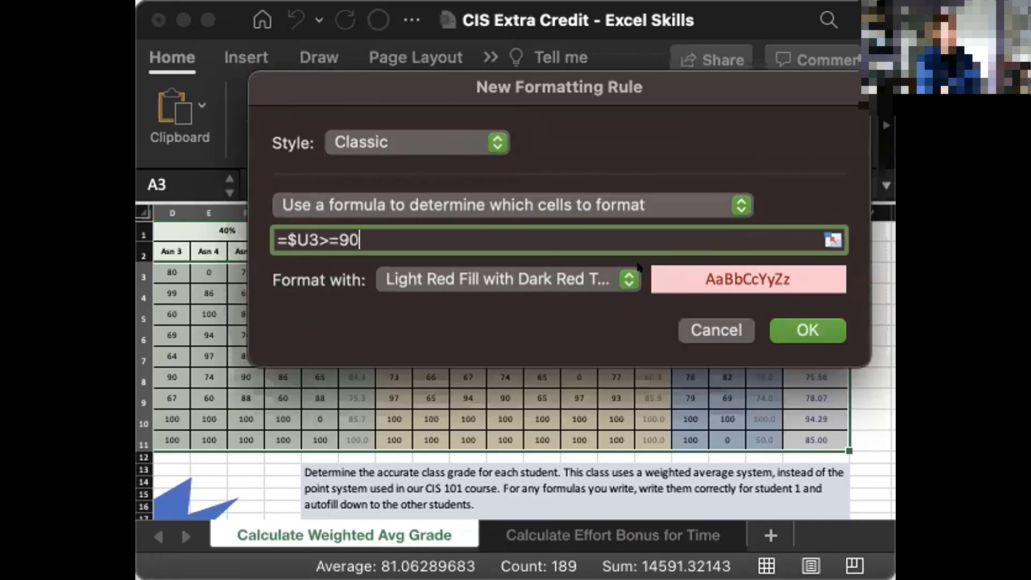
Give the rule a custom format with a yellow background fill and apply it to the student rows
{"action": "left_click", "coordinate": [623, 272]}
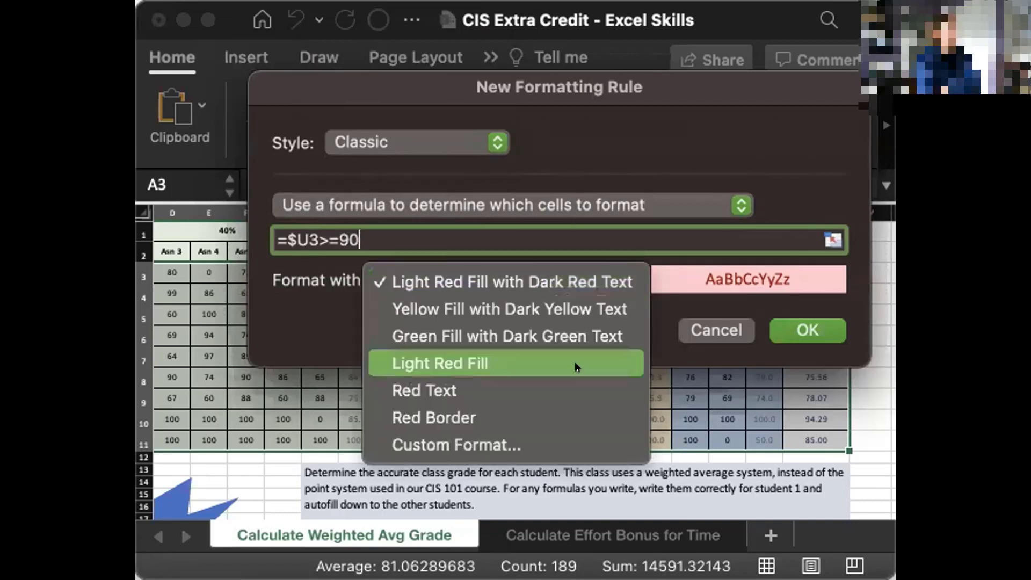
{"action": "left_click", "coordinate": [556, 436]}
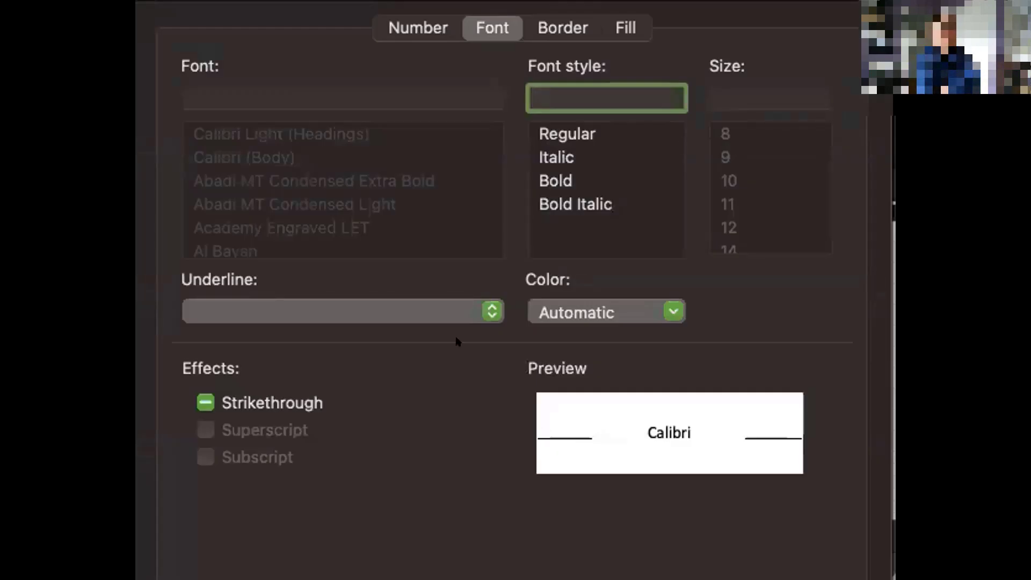
{"action": "left_click", "coordinate": [618, 27]}
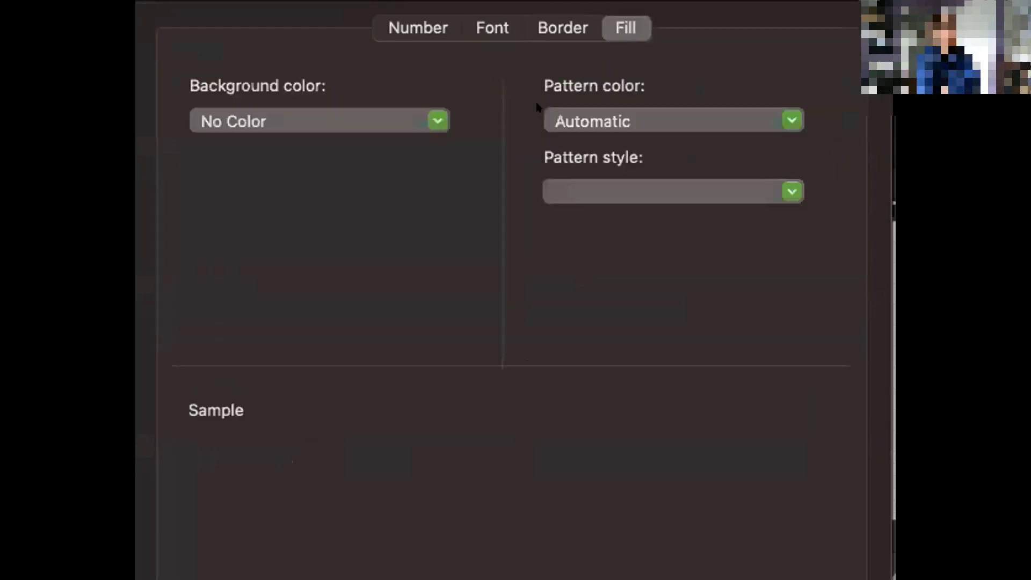
{"action": "left_click", "coordinate": [422, 110]}
{"action": "left_click", "coordinate": [276, 399]}
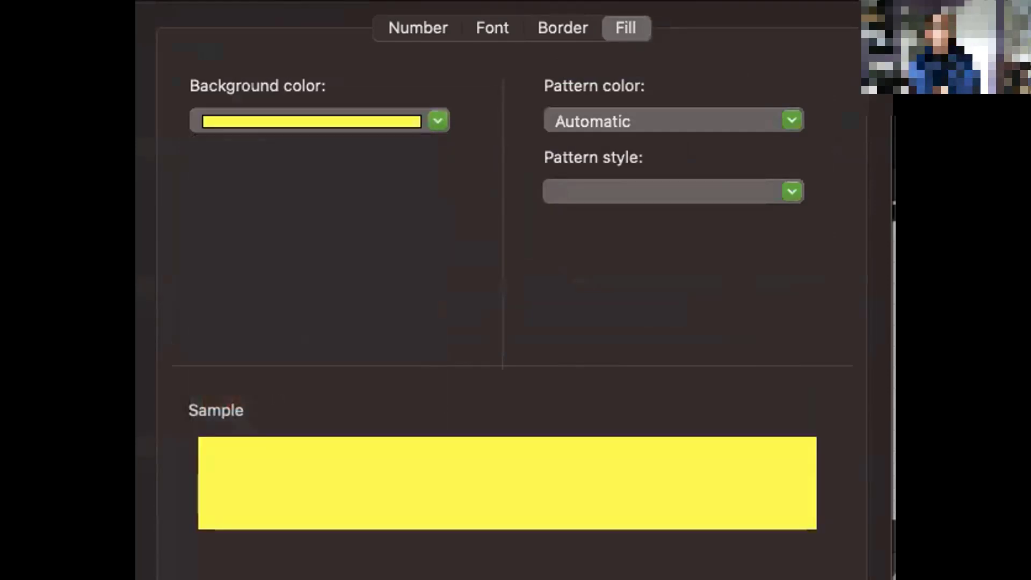
{"action": "key", "text": "Return"}
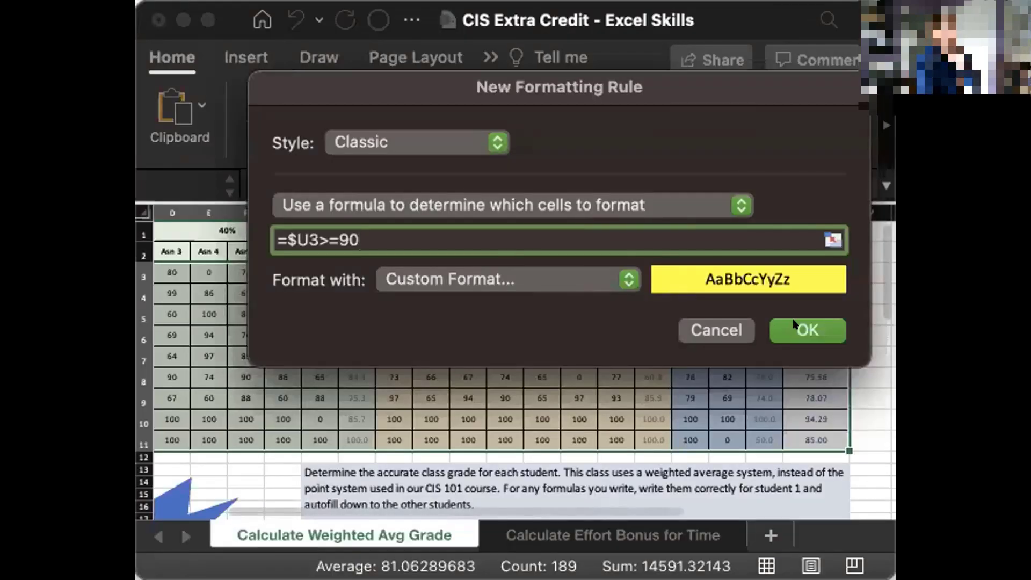
{"action": "left_click", "coordinate": [794, 324]}
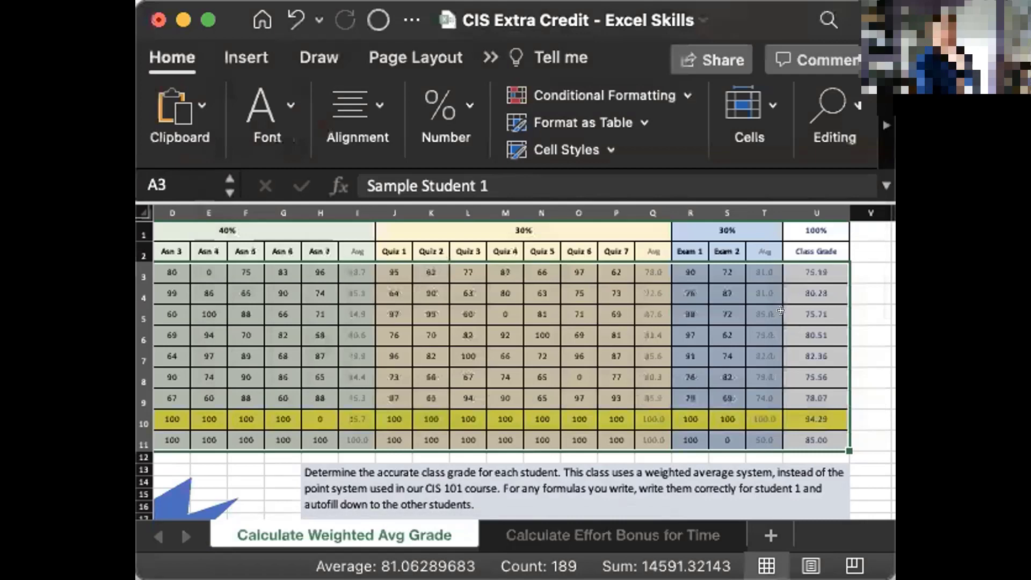
Examine the row shading across the whole student table and the class grade formula in U3
{"action": "scroll", "coordinate": [663, 346], "scroll_direction": "left", "scroll_amount": 5}
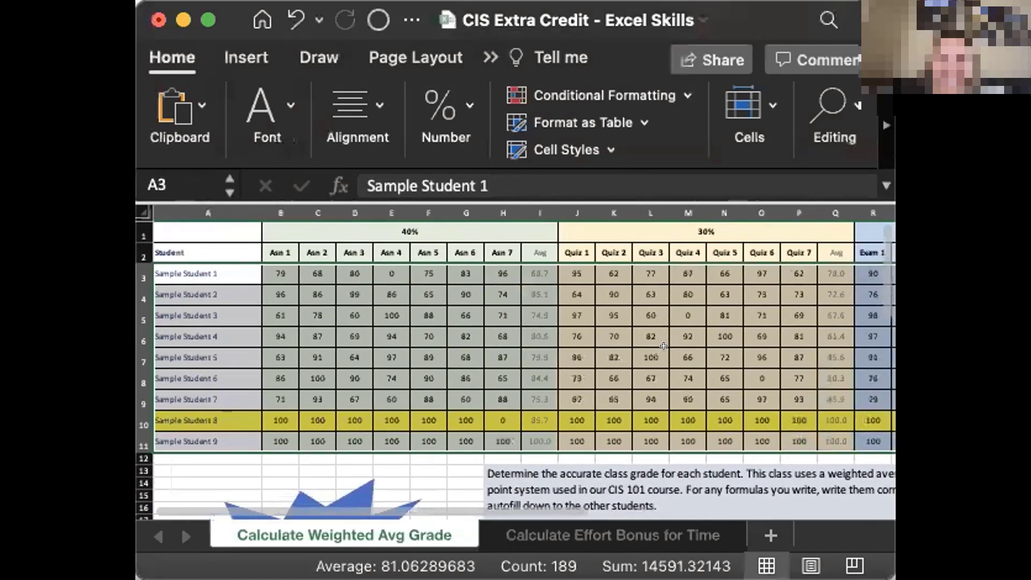
{"action": "scroll", "coordinate": [664, 346], "scroll_direction": "right", "scroll_amount": 1}
{"action": "scroll", "coordinate": [664, 345], "scroll_direction": "left", "scroll_amount": 1}
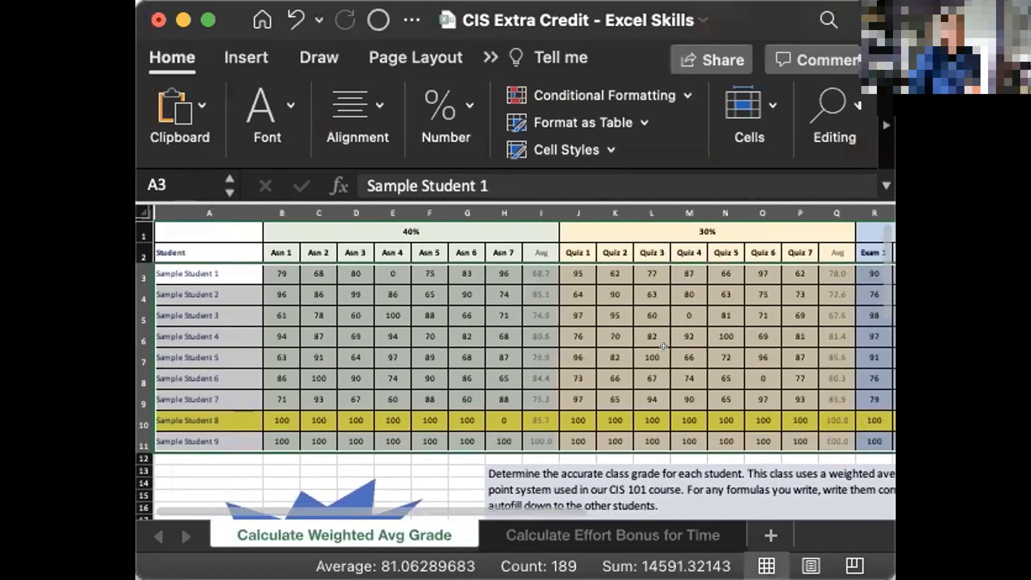
{"action": "left_click", "coordinate": [576, 293]}
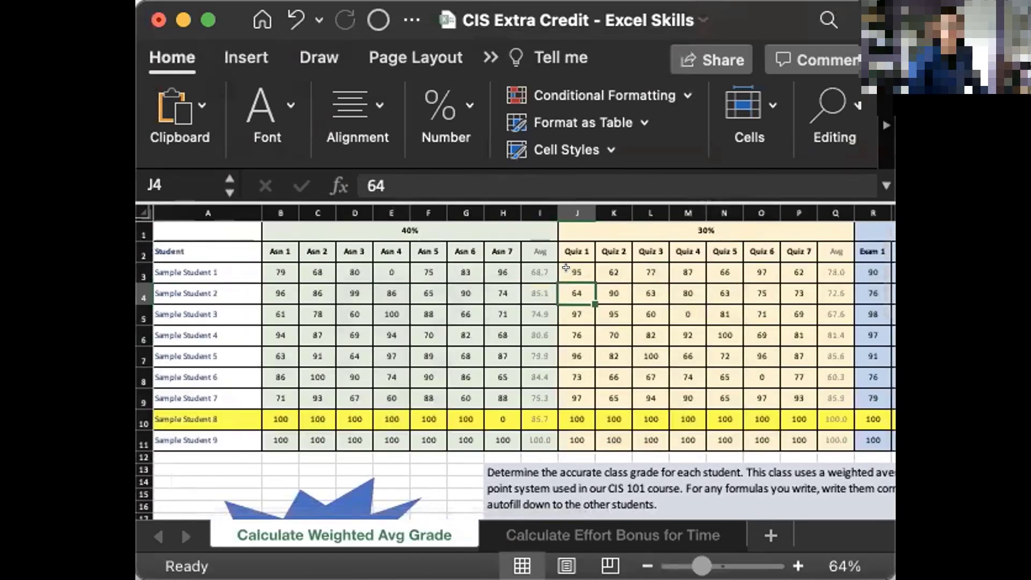
{"action": "scroll", "coordinate": [429, 279], "scroll_direction": "down", "scroll_amount": 1}
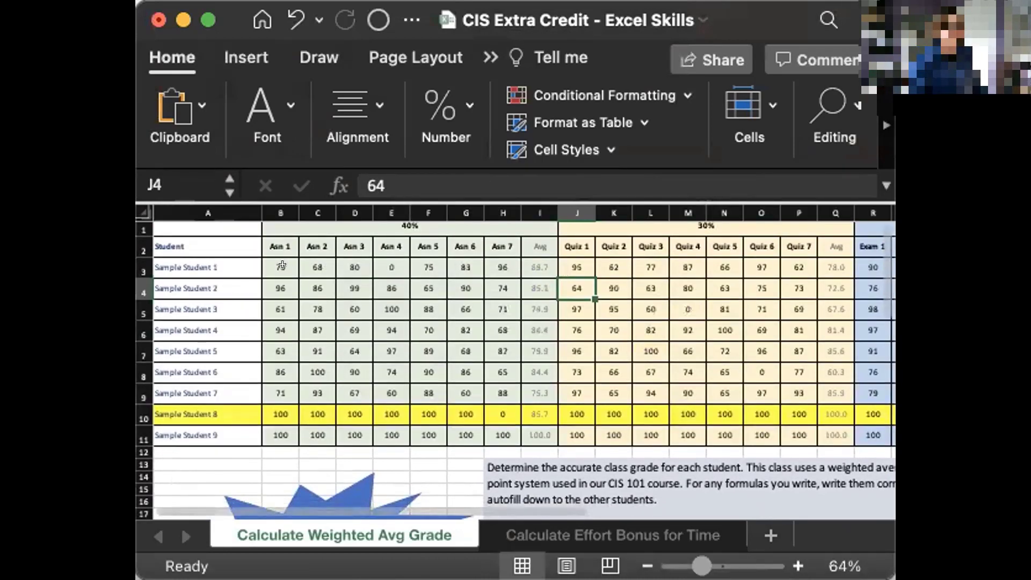
{"action": "left_click", "coordinate": [281, 266]}
{"action": "scroll", "coordinate": [752, 290], "scroll_direction": "right", "scroll_amount": 15}
{"action": "scroll", "coordinate": [723, 290], "scroll_direction": "left", "scroll_amount": 8}
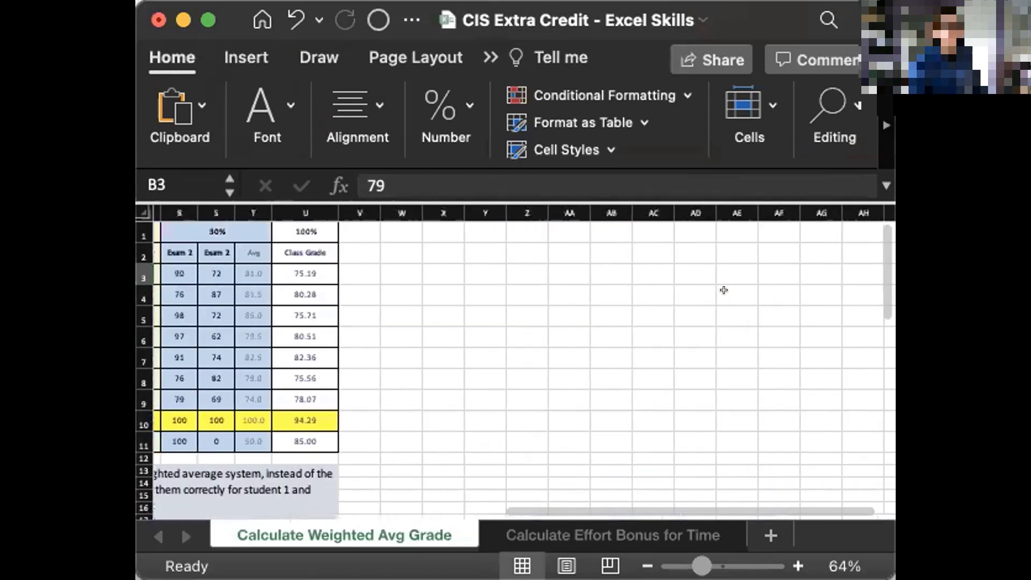
{"action": "scroll", "coordinate": [558, 269], "scroll_direction": "left", "scroll_amount": 5}
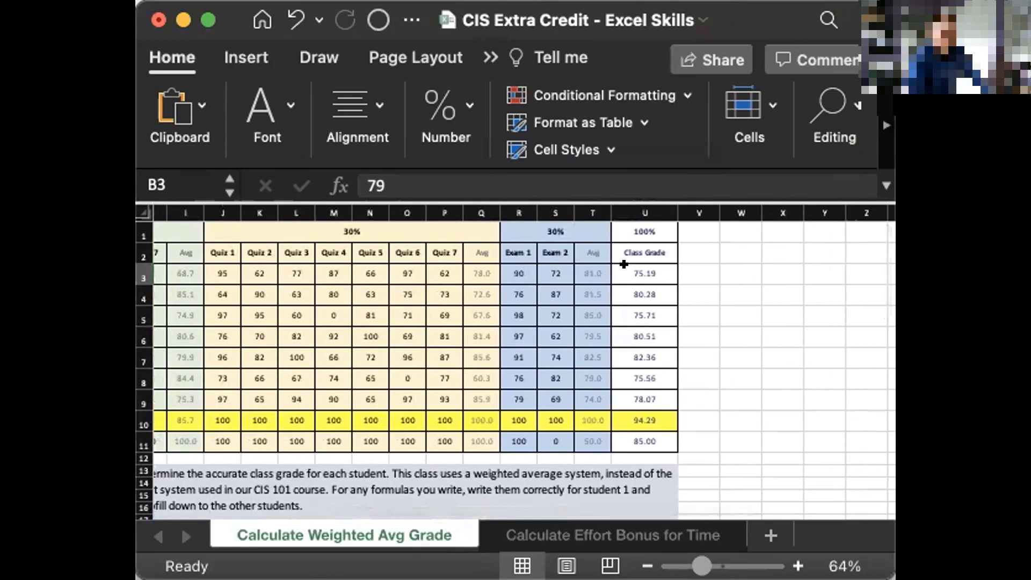
{"action": "left_click", "coordinate": [623, 267]}
{"action": "double_click", "coordinate": [624, 265]}
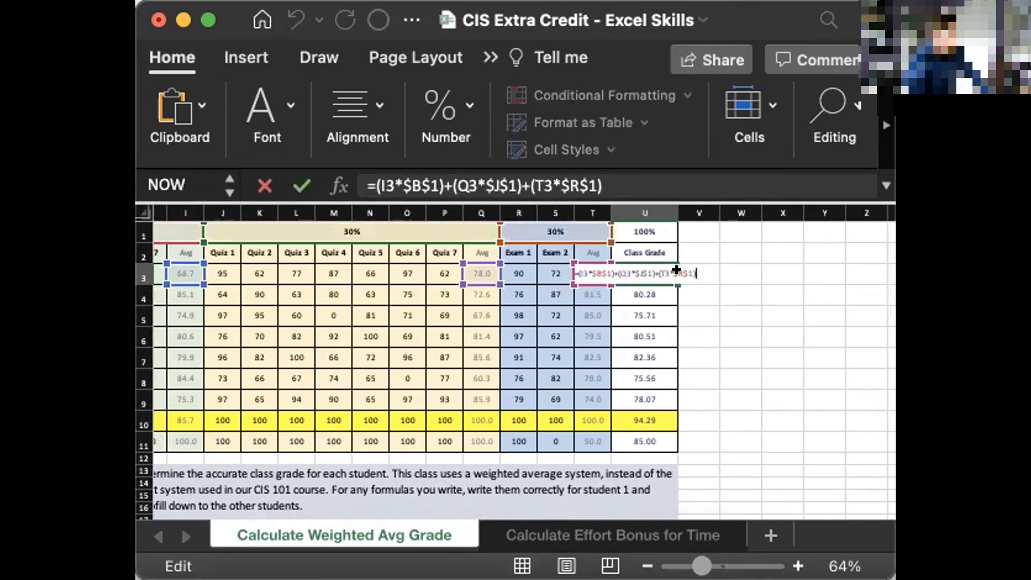
Test the row shading by overwriting Sample Student 2's class grade in U4 with 90
{"action": "left_click", "coordinate": [641, 286]}
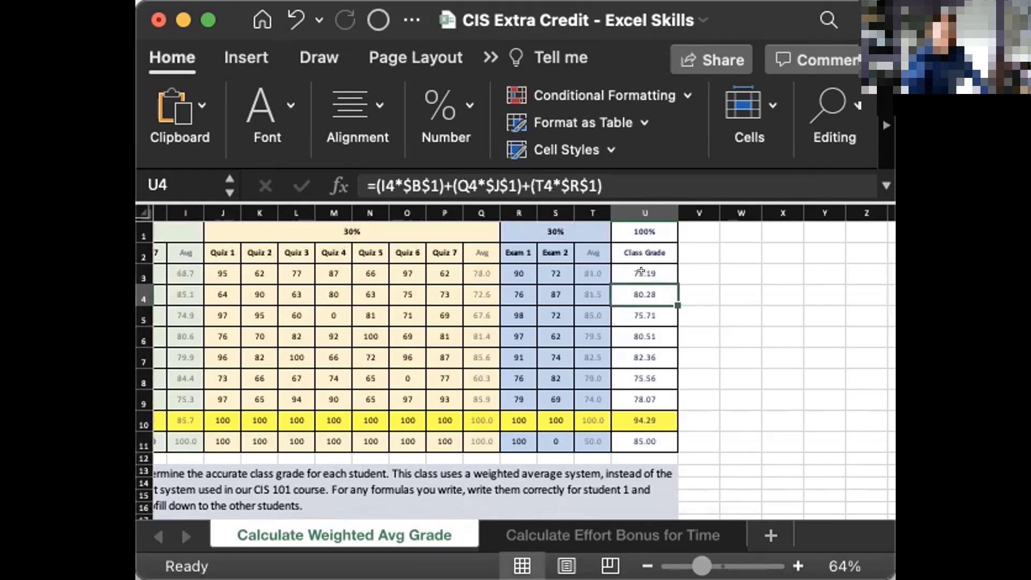
{"action": "type", "text": "90"}
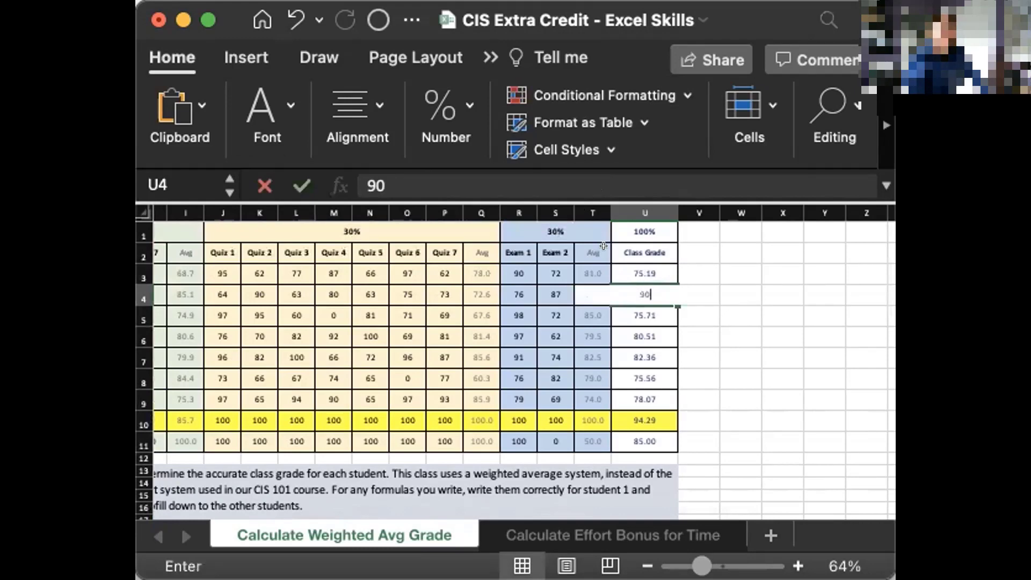
{"action": "key", "text": "Return"}
{"action": "scroll", "coordinate": [425, 308], "scroll_direction": "left", "scroll_amount": 8}
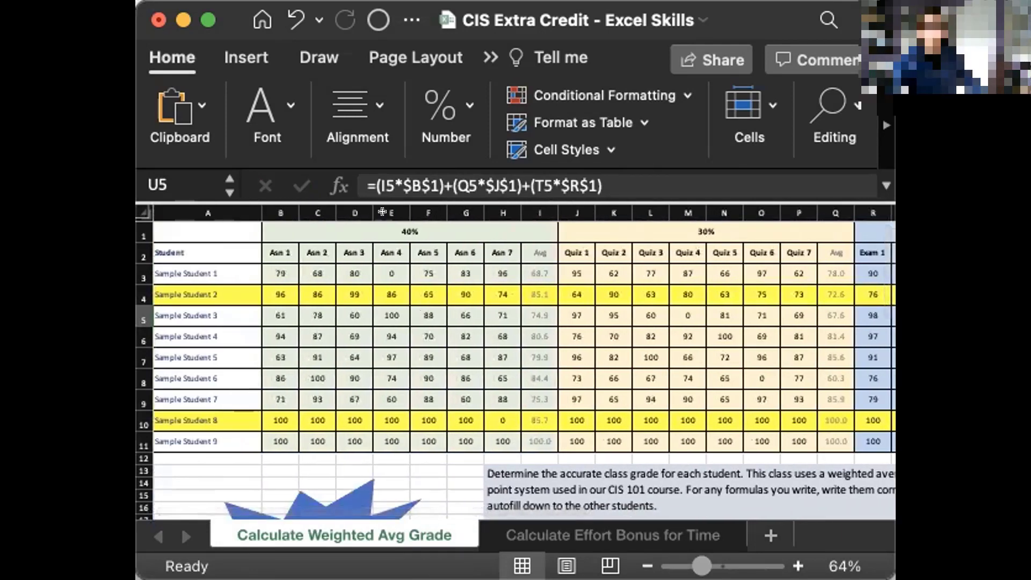
{"action": "scroll", "coordinate": [382, 211], "scroll_direction": "right", "scroll_amount": 8}
{"action": "scroll", "coordinate": [382, 212], "scroll_direction": "left", "scroll_amount": 8}
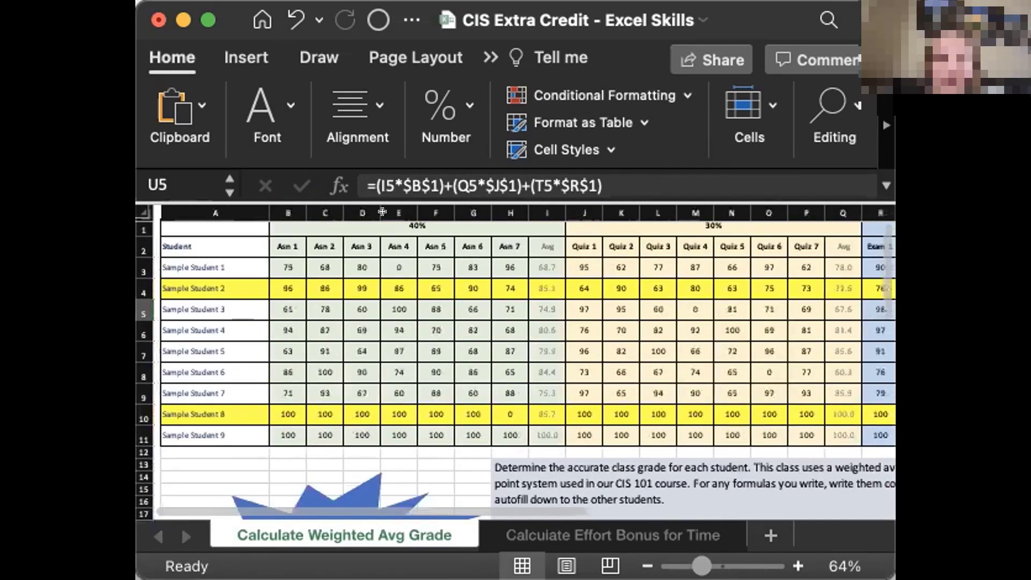
Undo the test grade entered in U4 to restore Sample Student 2's class grade formula
{"action": "left_click", "coordinate": [281, 14]}
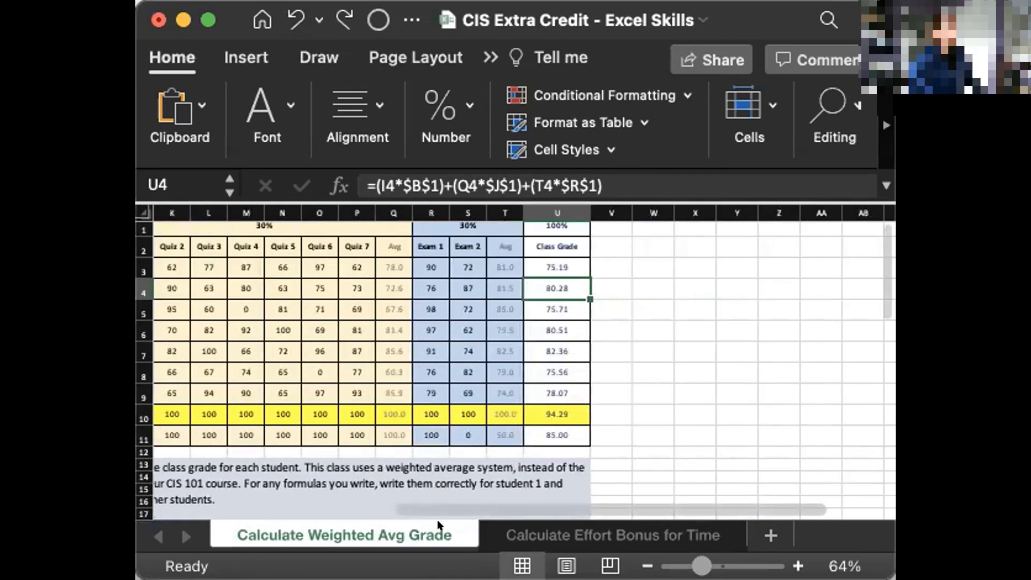
{"action": "scroll", "coordinate": [424, 387], "scroll_direction": "down", "scroll_amount": 5}
{"action": "scroll", "coordinate": [424, 387], "scroll_direction": "left", "scroll_amount": 4}
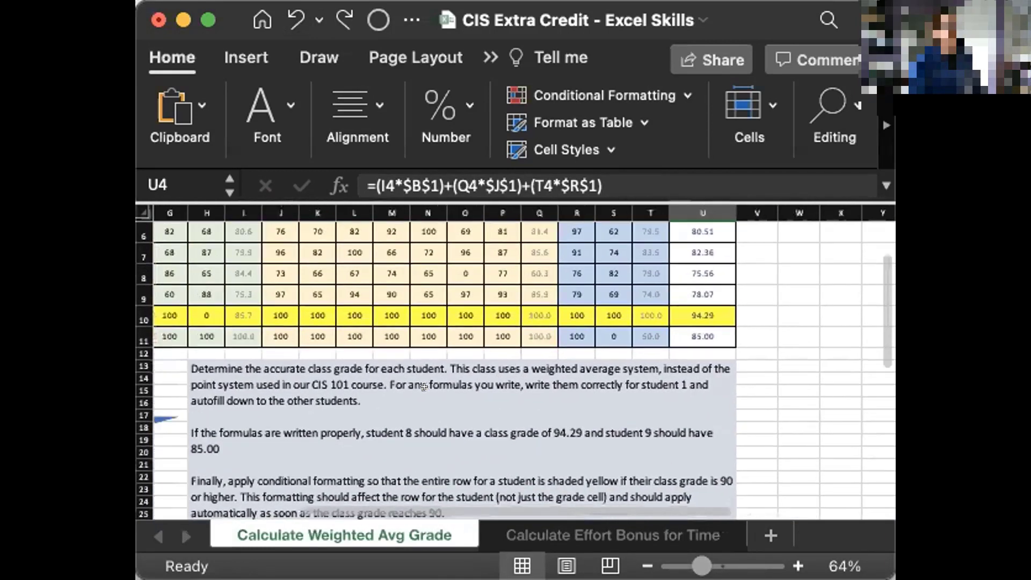
{"action": "scroll", "coordinate": [424, 387], "scroll_direction": "down", "scroll_amount": 3}
{"action": "scroll", "coordinate": [423, 387], "scroll_direction": "left", "scroll_amount": 4}
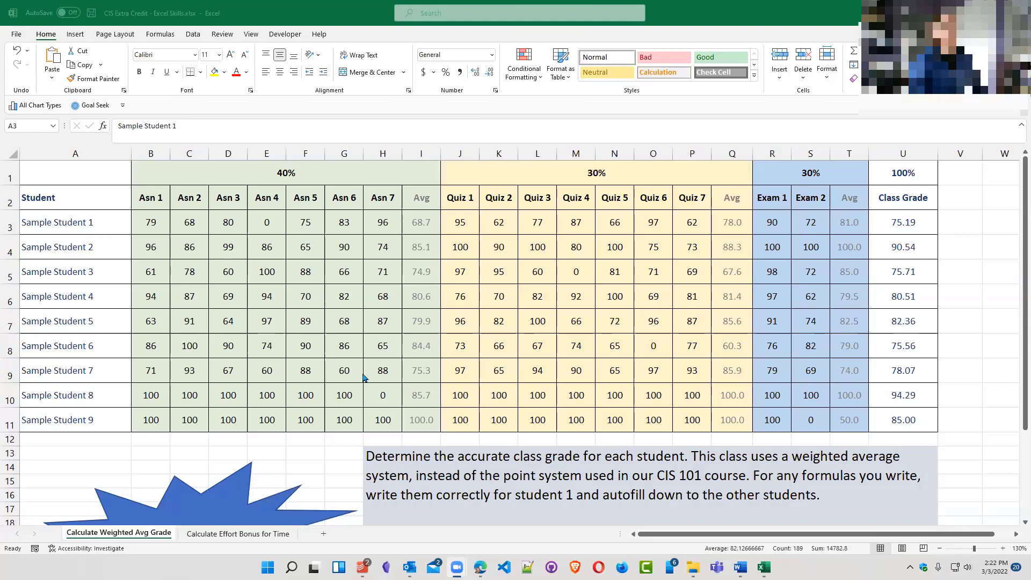
Review the weighted grade instructions and switch to the Calculate Effort Bonus for Time sheet
{"action": "scroll", "coordinate": [375, 423], "scroll_direction": "down", "scroll_amount": 2}
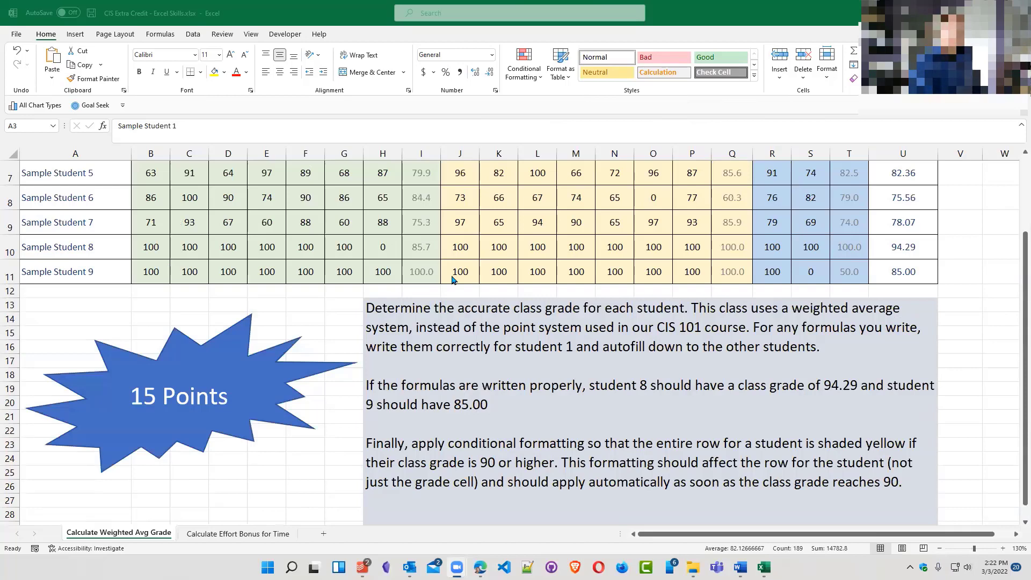
{"action": "left_click", "coordinate": [246, 538]}
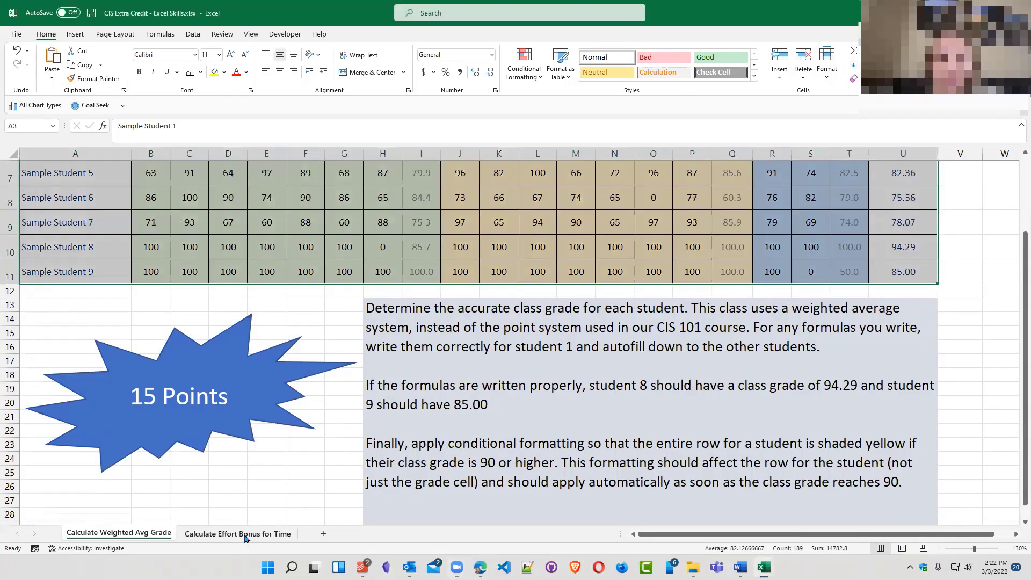
{"action": "left_click", "coordinate": [246, 534]}
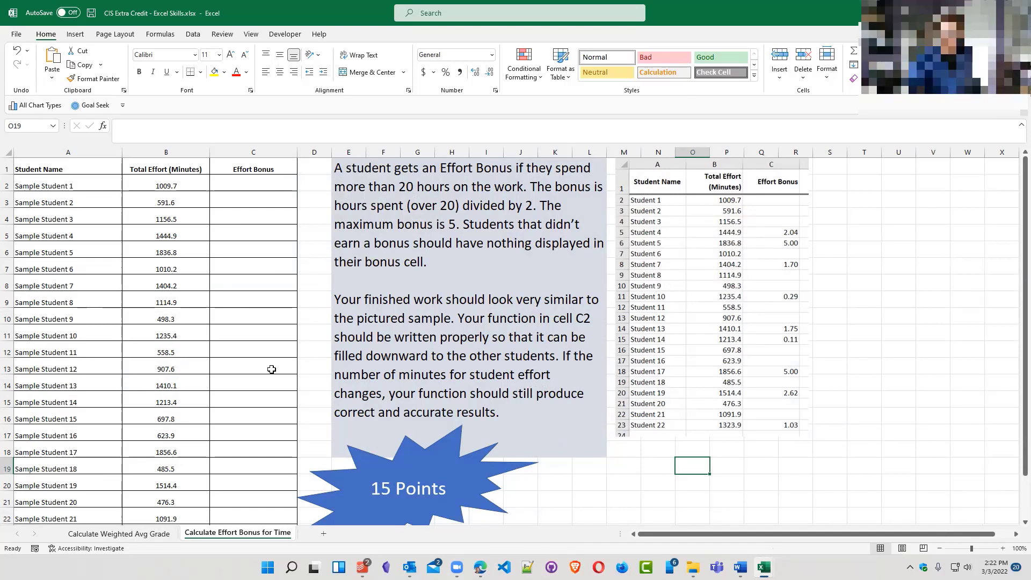
Examine the effort bonus instructions, the pictured sample, the Total Effort minutes and the empty Effort Bonus column
{"action": "left_click", "coordinate": [488, 240]}
{"action": "left_click", "coordinate": [253, 271]}
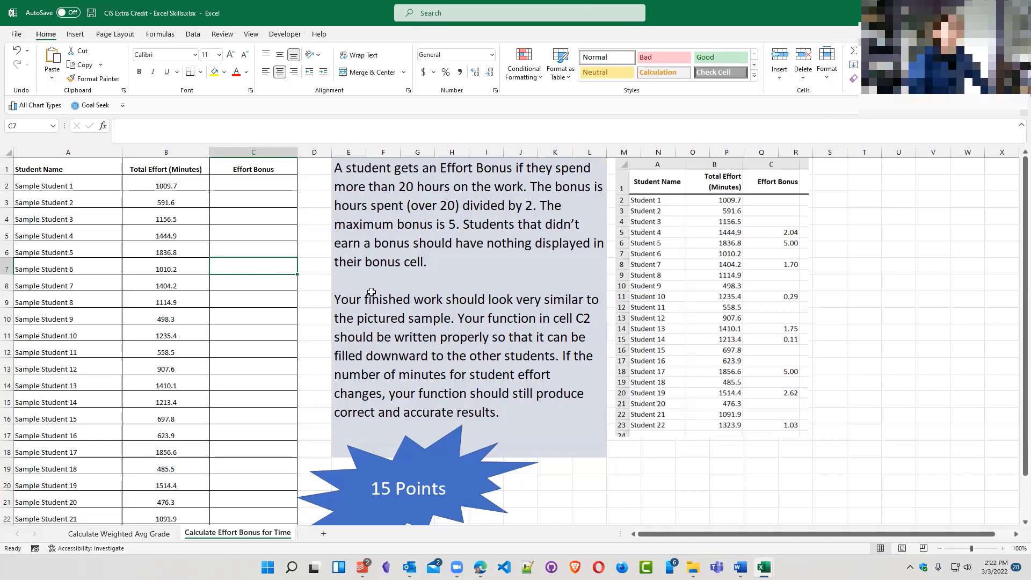
{"action": "left_click", "coordinate": [261, 317]}
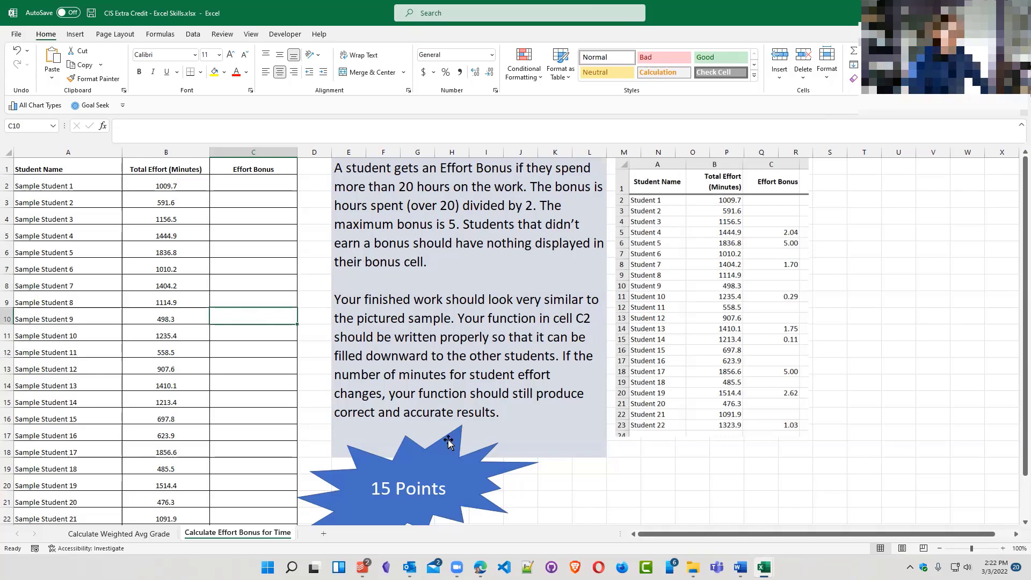
{"action": "scroll", "coordinate": [419, 444], "scroll_direction": "down", "scroll_amount": 1}
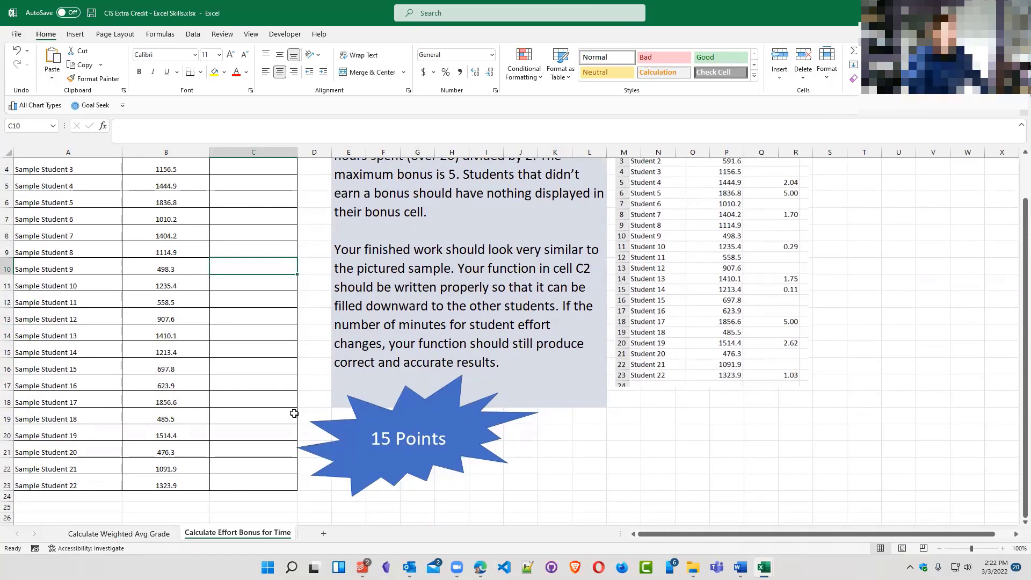
{"action": "scroll", "coordinate": [496, 367], "scroll_direction": "up", "scroll_amount": 1}
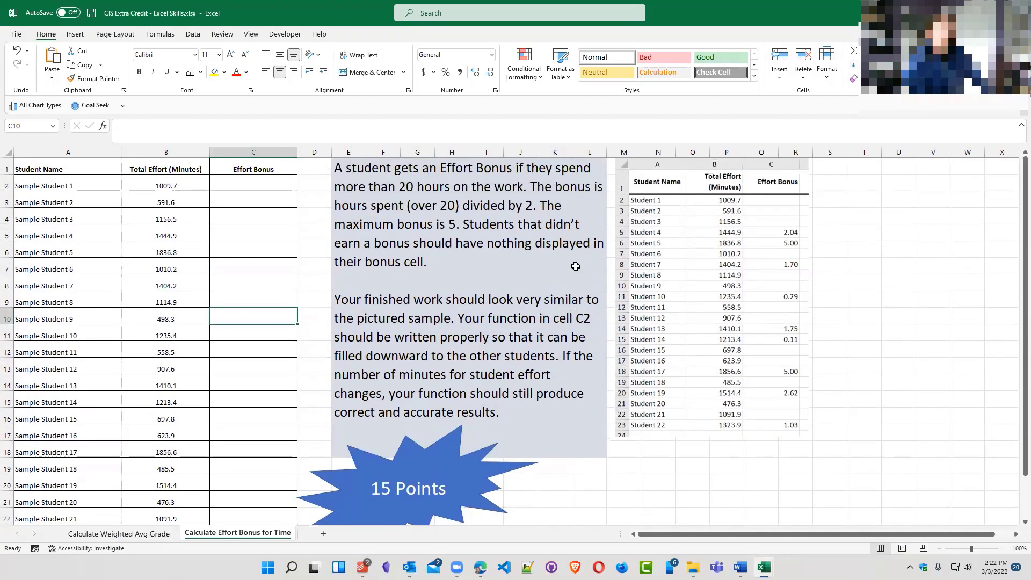
{"action": "left_click", "coordinate": [245, 231]}
{"action": "left_click", "coordinate": [235, 189]}
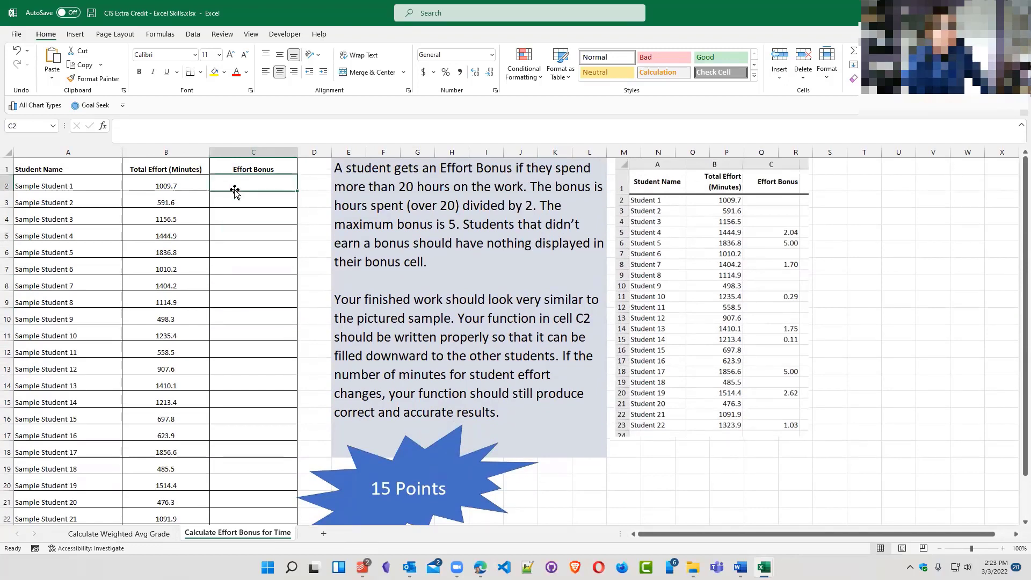
{"action": "left_click", "coordinate": [253, 214]}
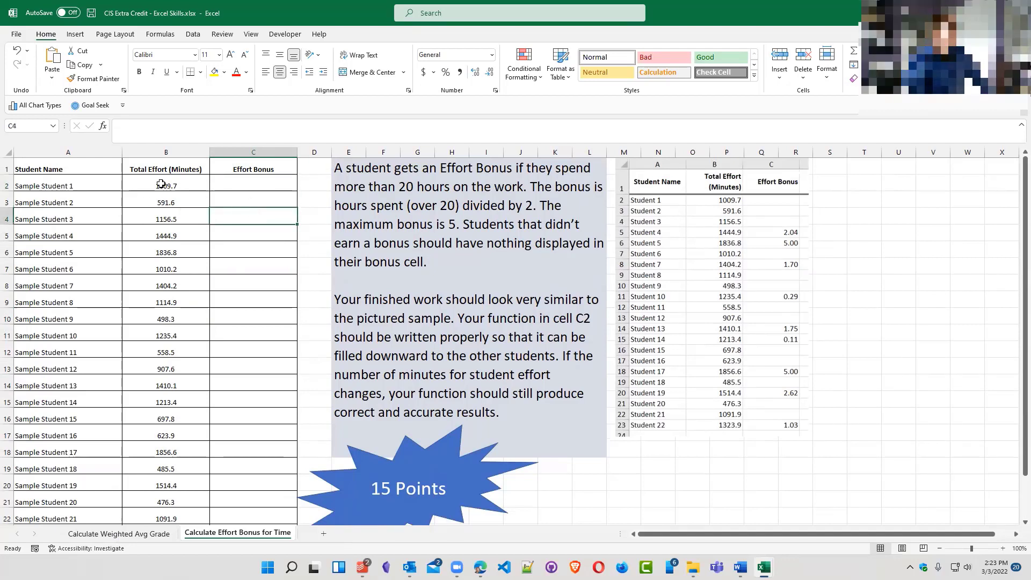
{"action": "left_click_drag", "start_coordinate": [161, 185], "coordinate": [161, 352]}
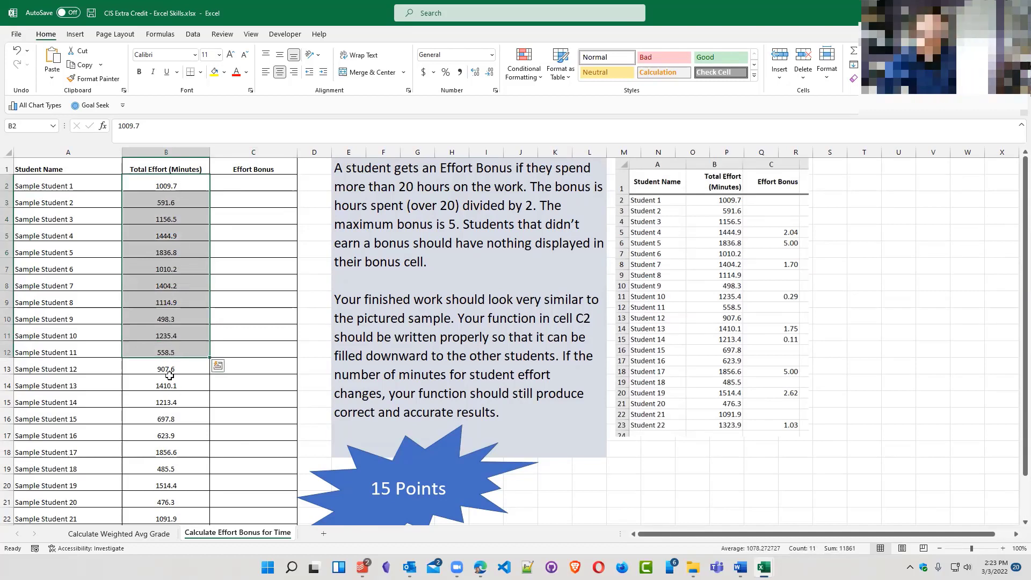
{"action": "left_click", "coordinate": [162, 180]}
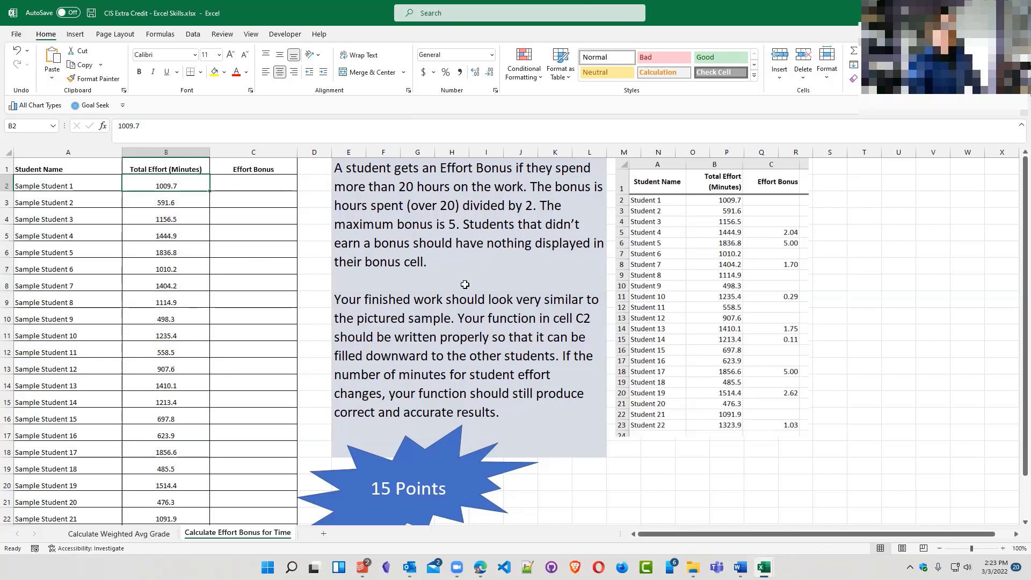
{"action": "left_click", "coordinate": [497, 187]}
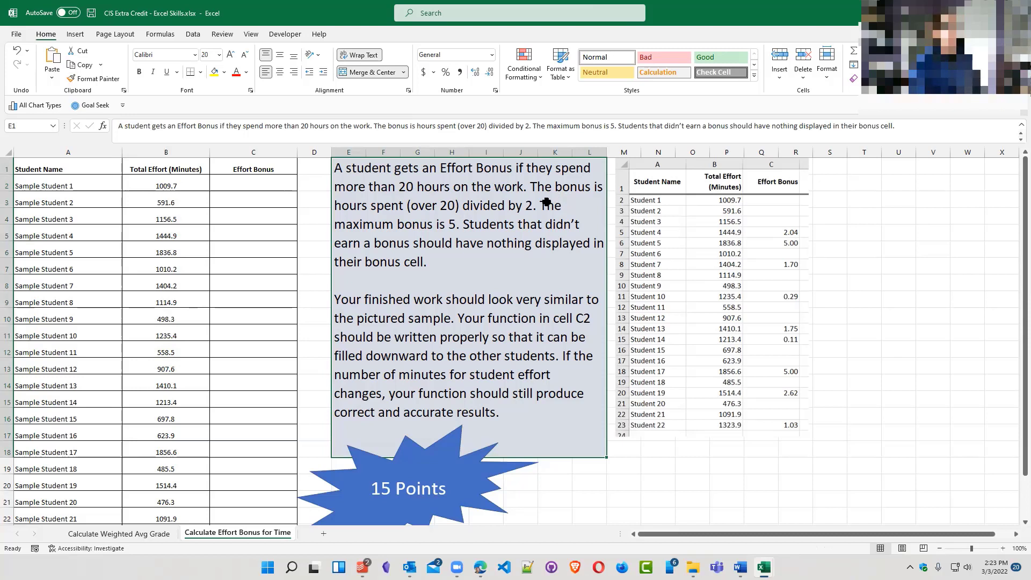
{"action": "left_click", "coordinate": [265, 215]}
{"action": "left_click_drag", "start_coordinate": [192, 183], "coordinate": [189, 315]}
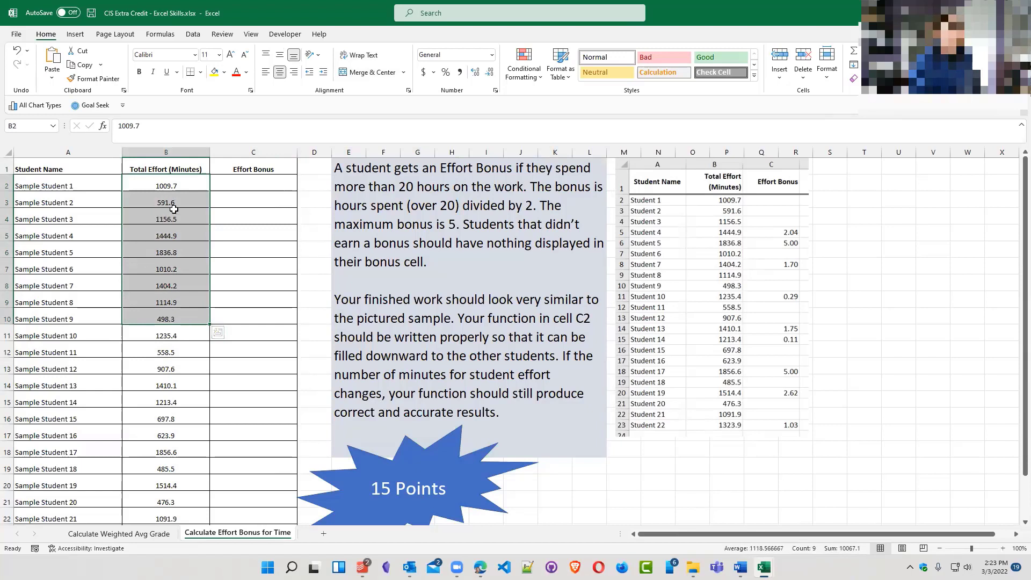
{"action": "left_click", "coordinate": [231, 222]}
Convert Sample Student 1's effort minutes to hours by entering =B2/60 in C2
{"action": "left_click", "coordinate": [240, 185]}
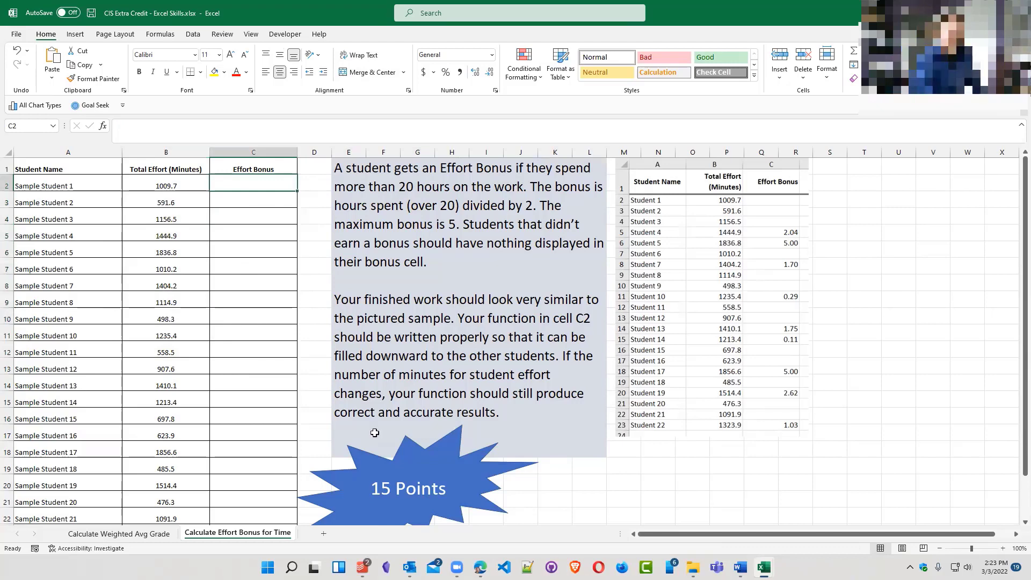
{"action": "left_click", "coordinate": [1002, 549]}
{"action": "left_click", "coordinate": [1003, 550]}
{"action": "left_click", "coordinate": [1003, 550]}
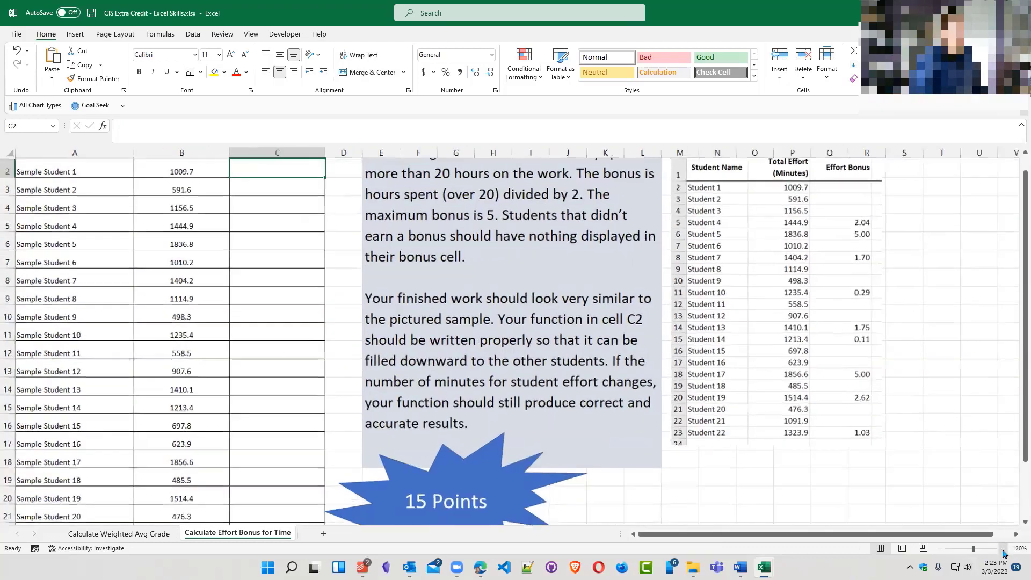
{"action": "left_click", "coordinate": [1003, 550]}
{"action": "left_click", "coordinate": [1003, 550]}
{"action": "left_click", "coordinate": [1003, 550]}
{"action": "scroll", "coordinate": [537, 298], "scroll_direction": "up", "scroll_amount": 1}
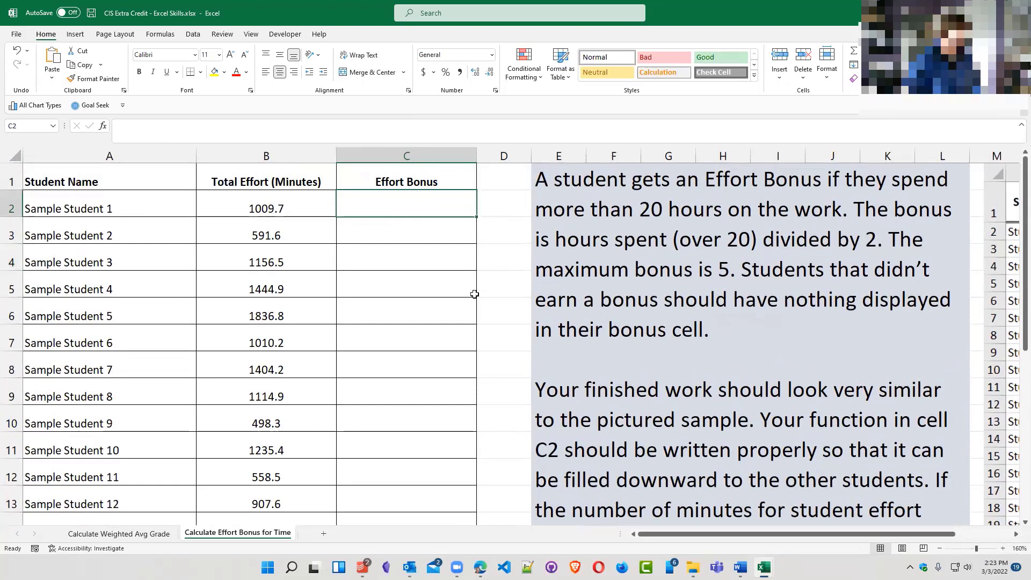
{"action": "type", "text": "="}
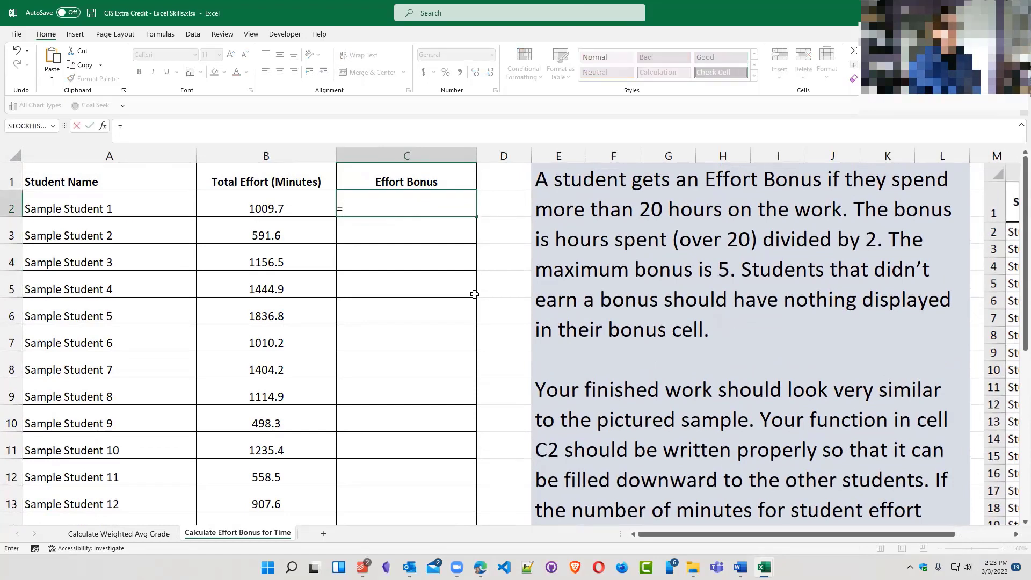
{"action": "left_click", "coordinate": [275, 210]}
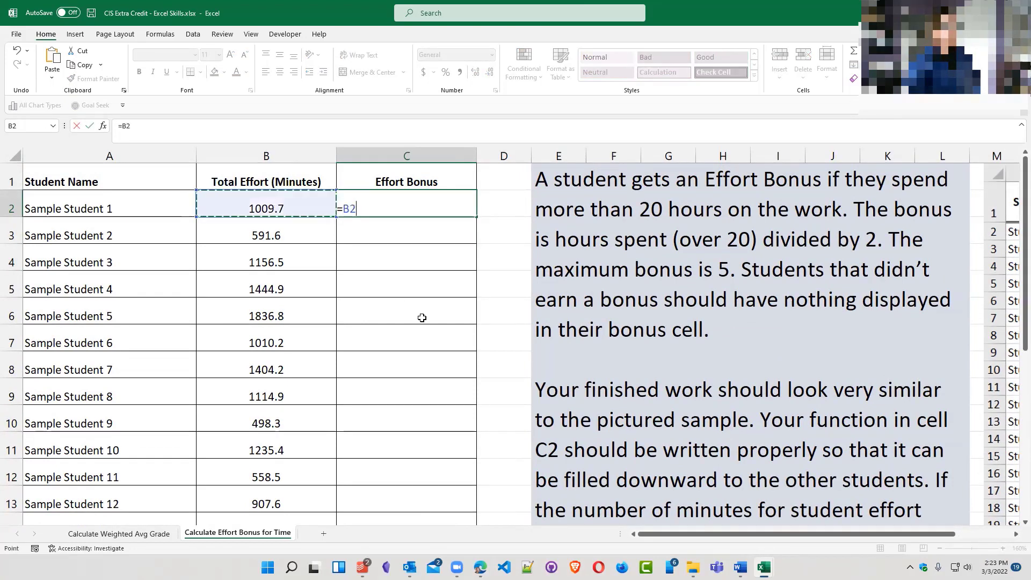
{"action": "type", "text": "/60"}
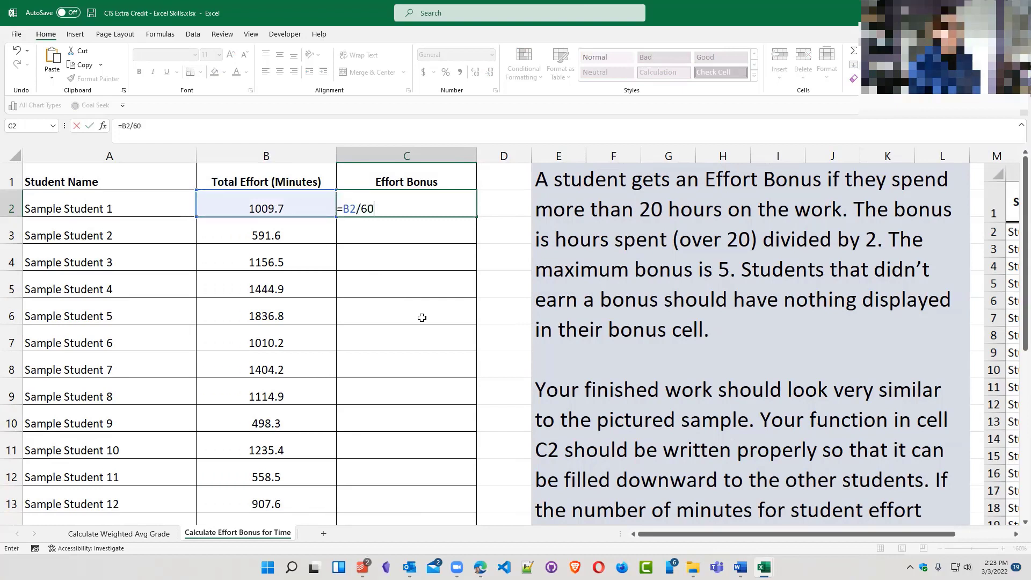
{"action": "key", "text": "Return"}
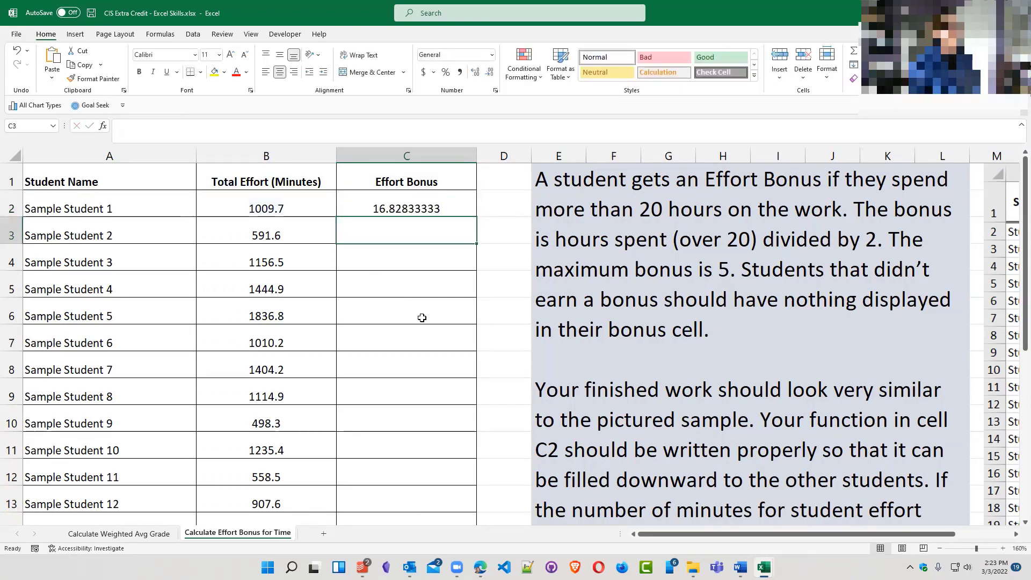
Fill the minutes-to-hours formula from C2 down to C11 and check the formula in C2
{"action": "left_click", "coordinate": [438, 209]}
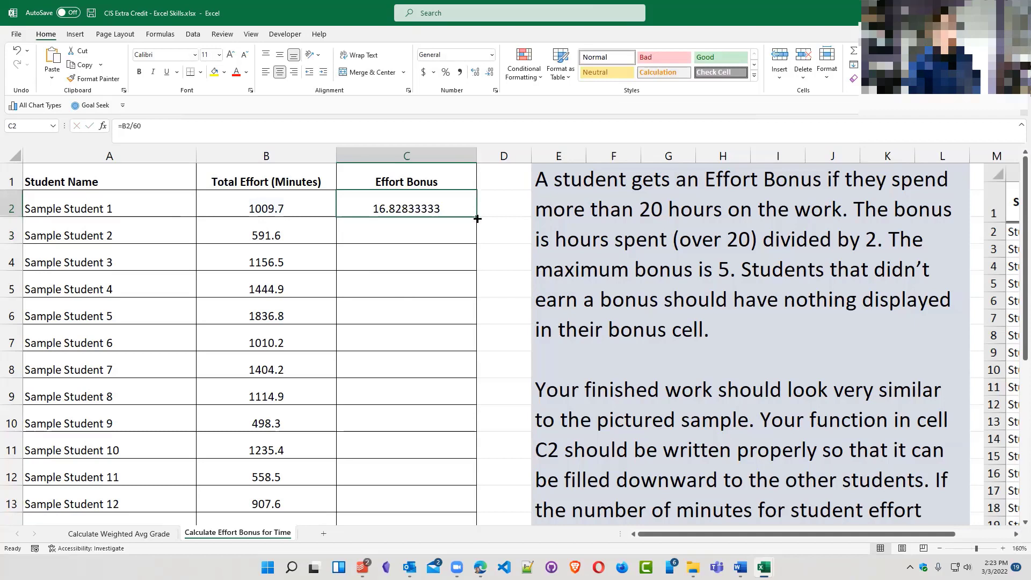
{"action": "left_click_drag", "start_coordinate": [477, 219], "coordinate": [470, 458]}
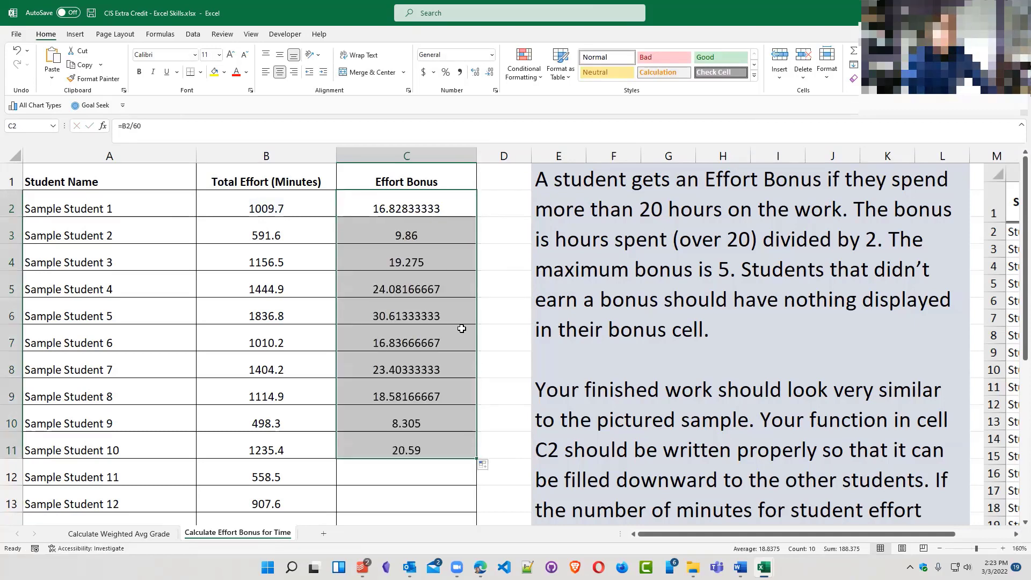
{"action": "double_click", "coordinate": [433, 204]}
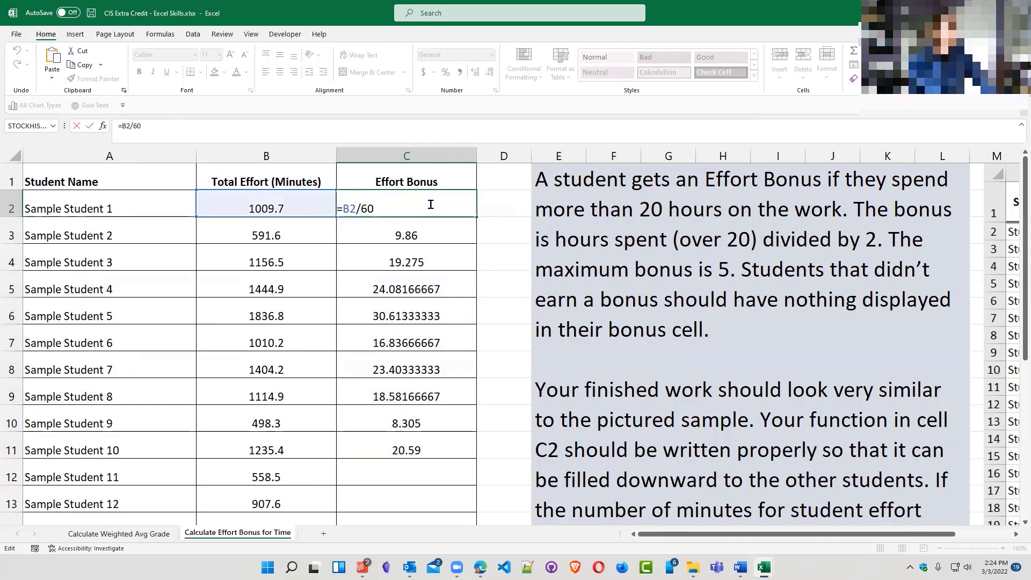
{"action": "key", "text": "ctrl+Return"}
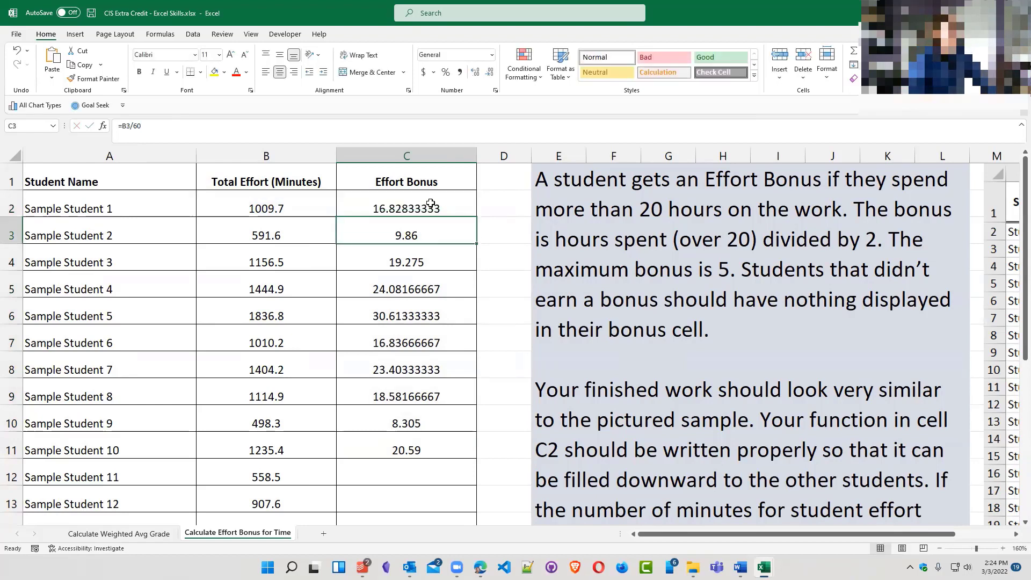
Format the hour values in C2:C11 to show two decimal places
{"action": "left_click_drag", "start_coordinate": [431, 203], "coordinate": [426, 447]}
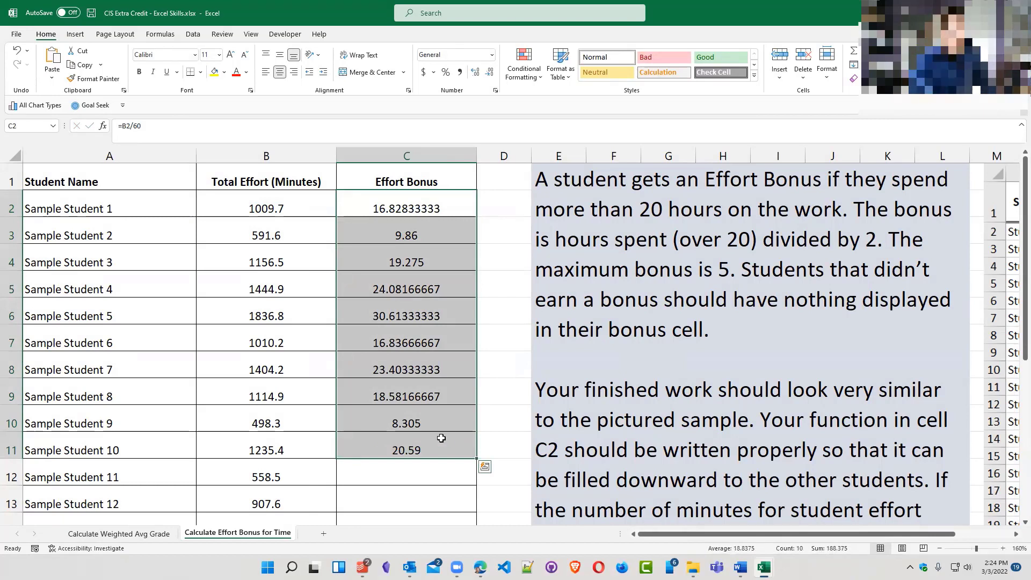
{"action": "left_click", "coordinate": [490, 76]}
{"action": "left_click", "coordinate": [490, 77]}
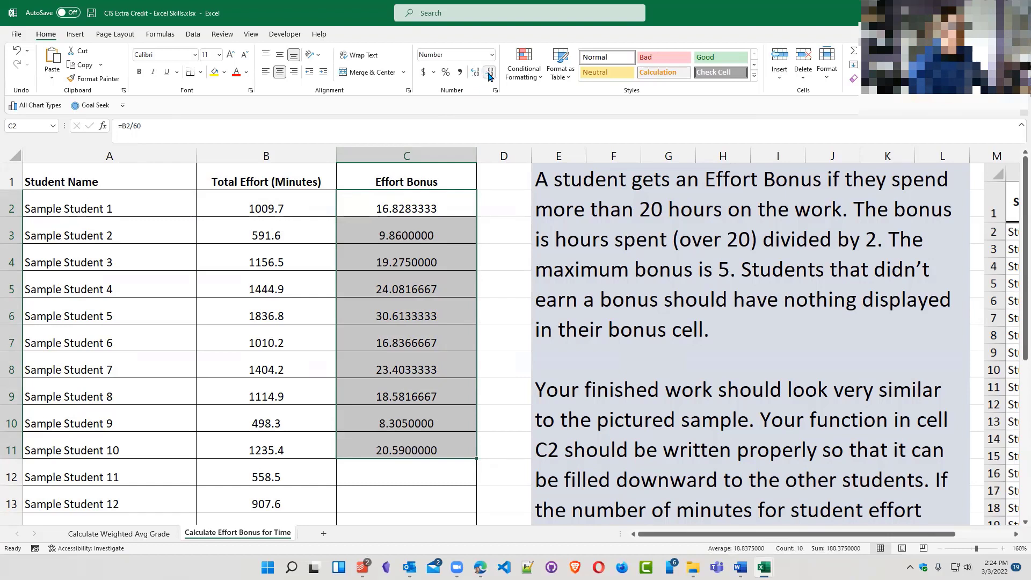
{"action": "left_click", "coordinate": [490, 77]}
{"action": "left_click", "coordinate": [490, 76]}
{"action": "left_click", "coordinate": [490, 76]}
{"action": "left_click", "coordinate": [490, 77]}
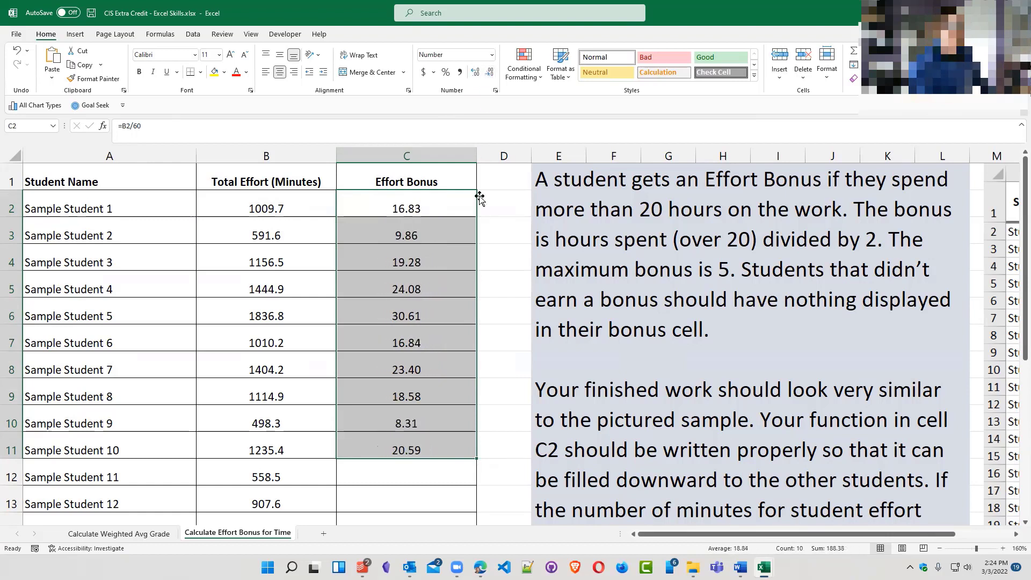
Compare the converted hours in C2:C11 with the instructions' 20-hour threshold for earning an Effort Bonus
{"action": "left_click", "coordinate": [455, 314]}
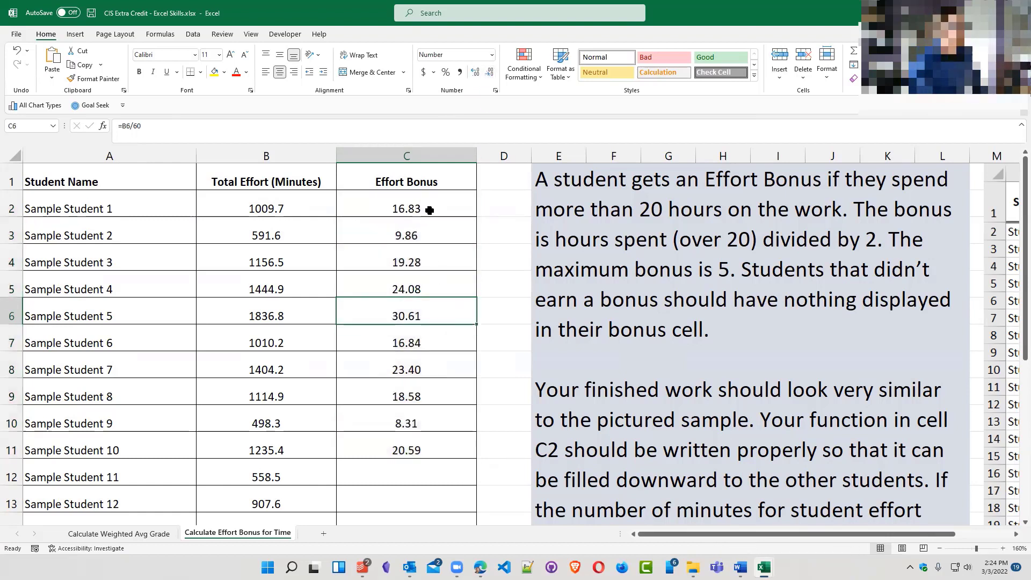
{"action": "left_click_drag", "start_coordinate": [428, 207], "coordinate": [428, 316]}
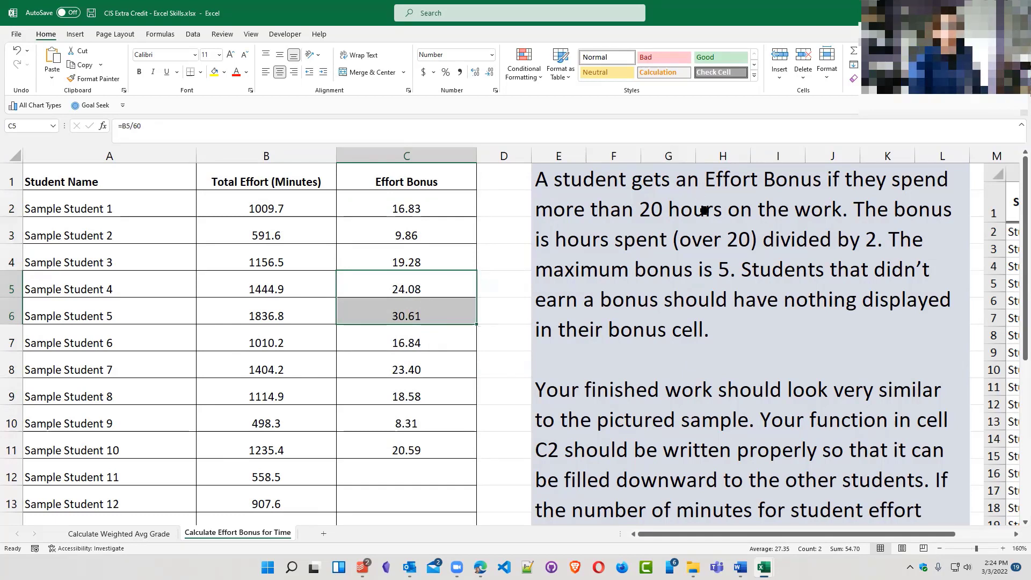
{"action": "left_click", "coordinate": [715, 195]}
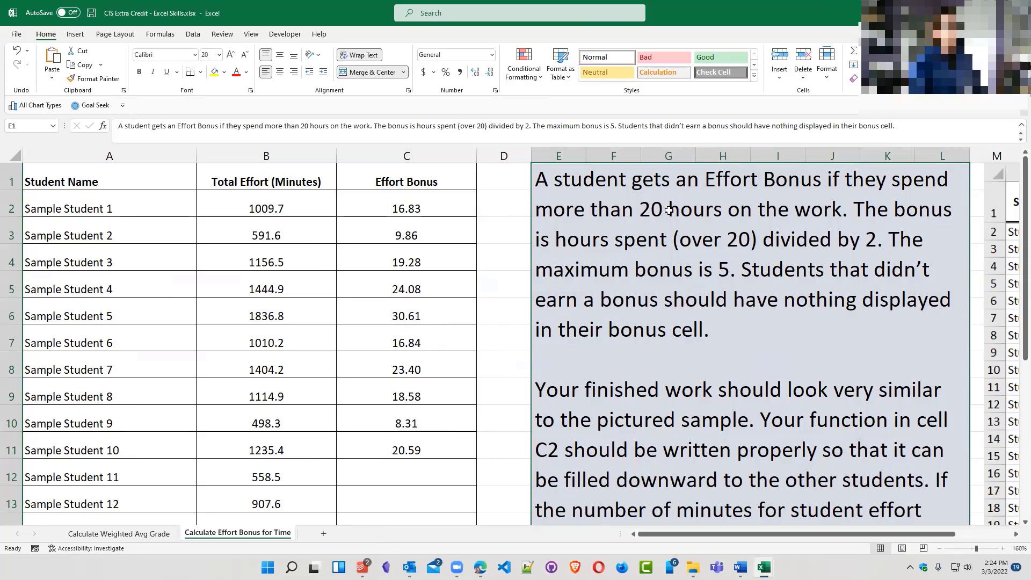
{"action": "left_click_drag", "start_coordinate": [404, 211], "coordinate": [415, 439]}
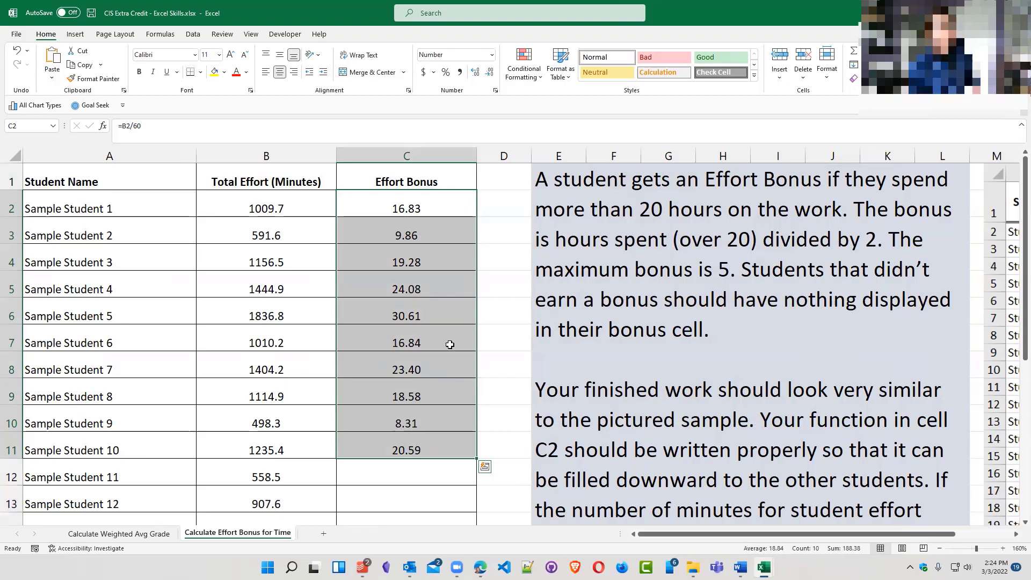
{"action": "left_click", "coordinate": [422, 288]}
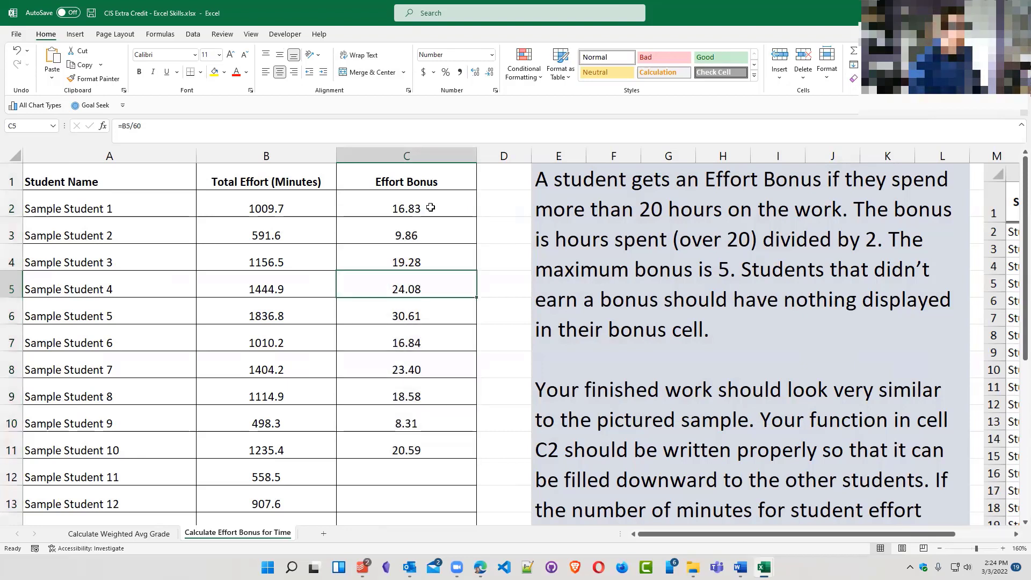
Replace the formula in C2 with the start of an IF function that tests whether B2/60>20
{"action": "double_click", "coordinate": [431, 207]}
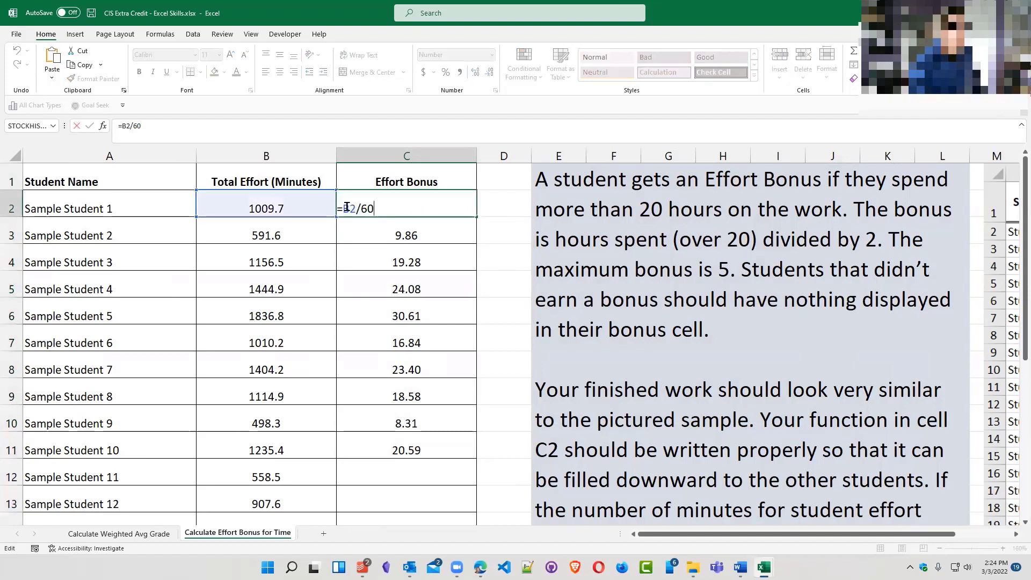
{"action": "left_click_drag", "start_coordinate": [343, 207], "coordinate": [386, 205]}
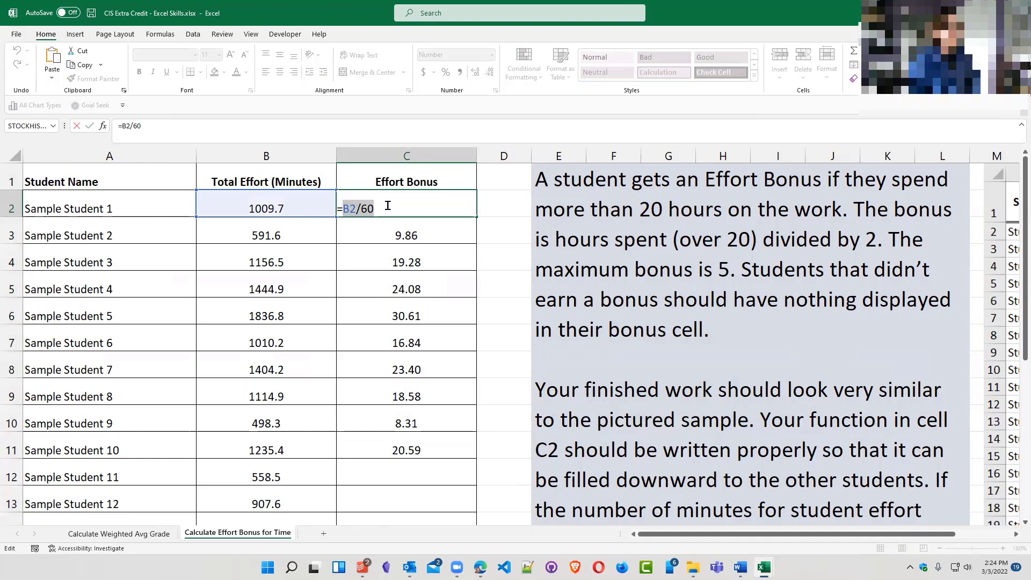
{"action": "type", "text": "if("}
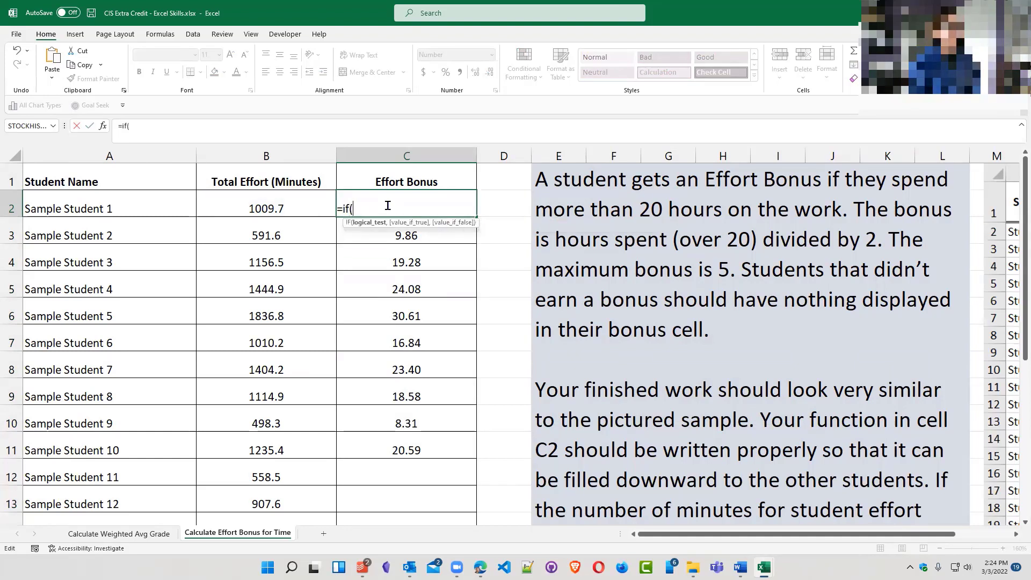
{"action": "left_click", "coordinate": [276, 207]}
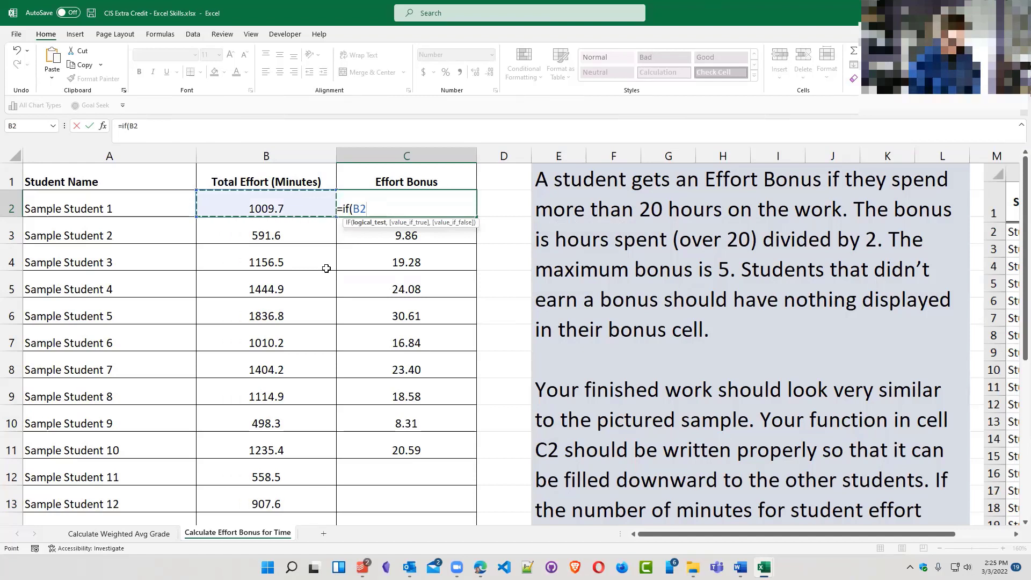
{"action": "type", "text": "/60"}
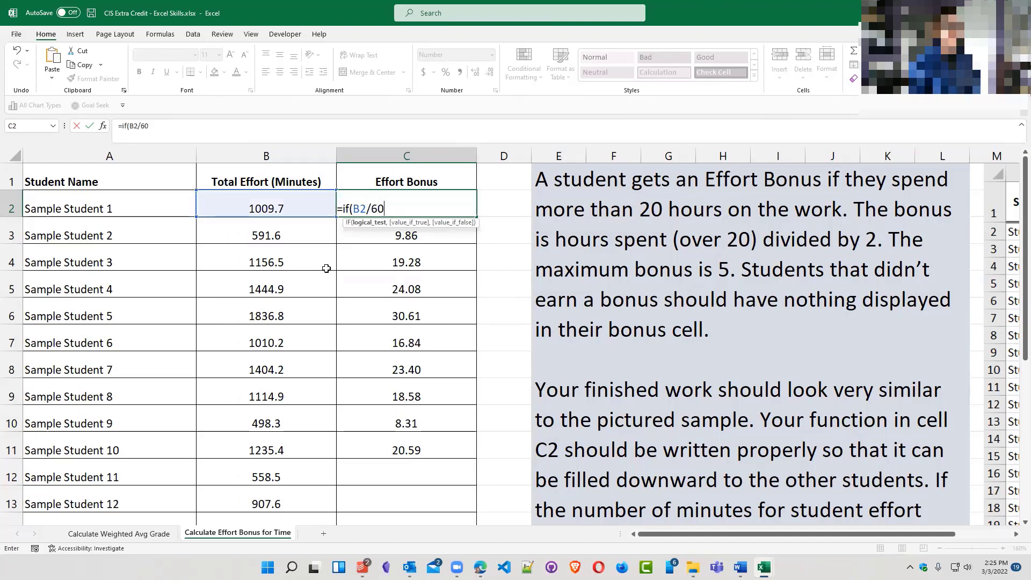
{"action": "type", "text": ">"}
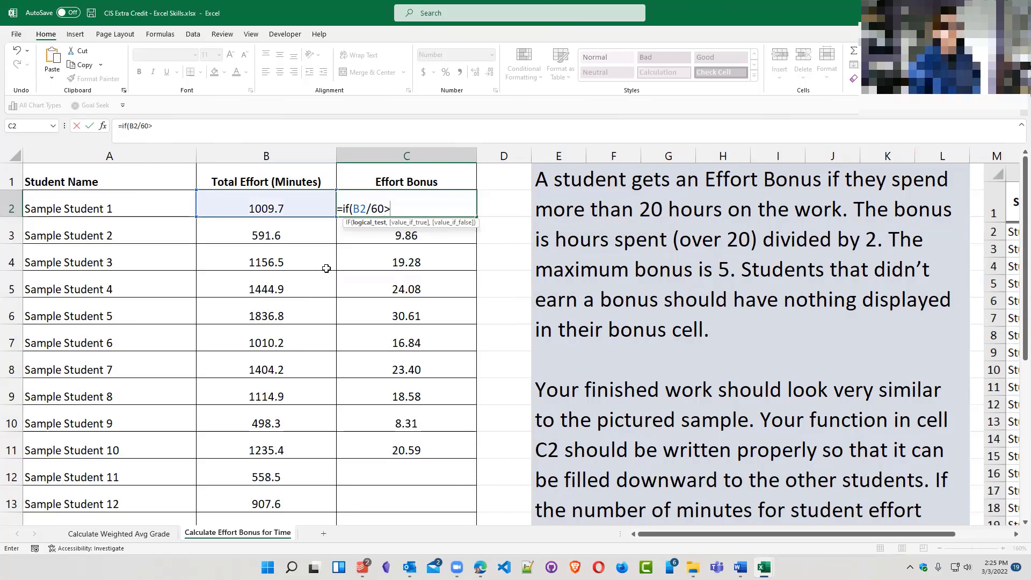
{"action": "type", "text": "20"}
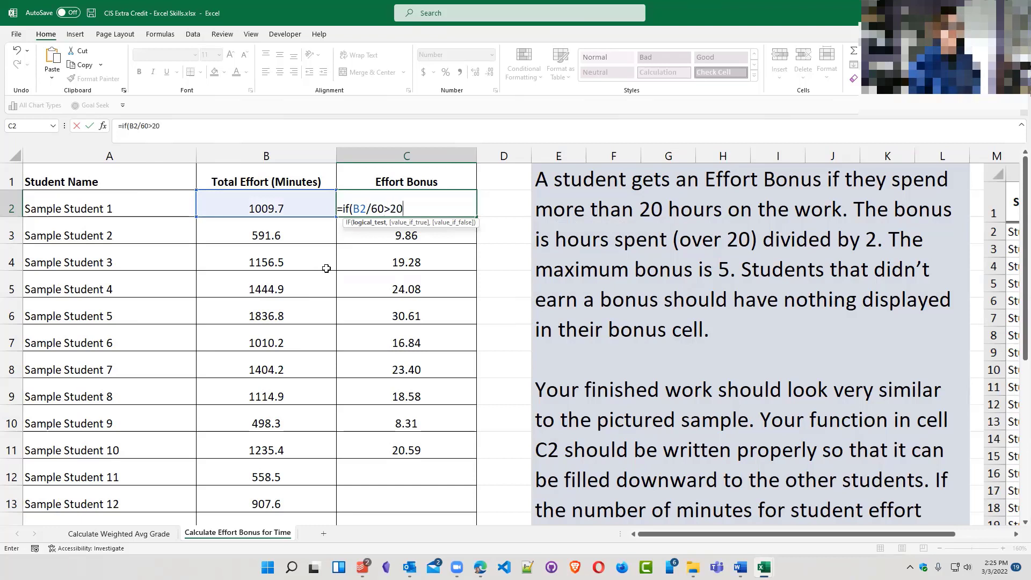
{"action": "type", "text": ","}
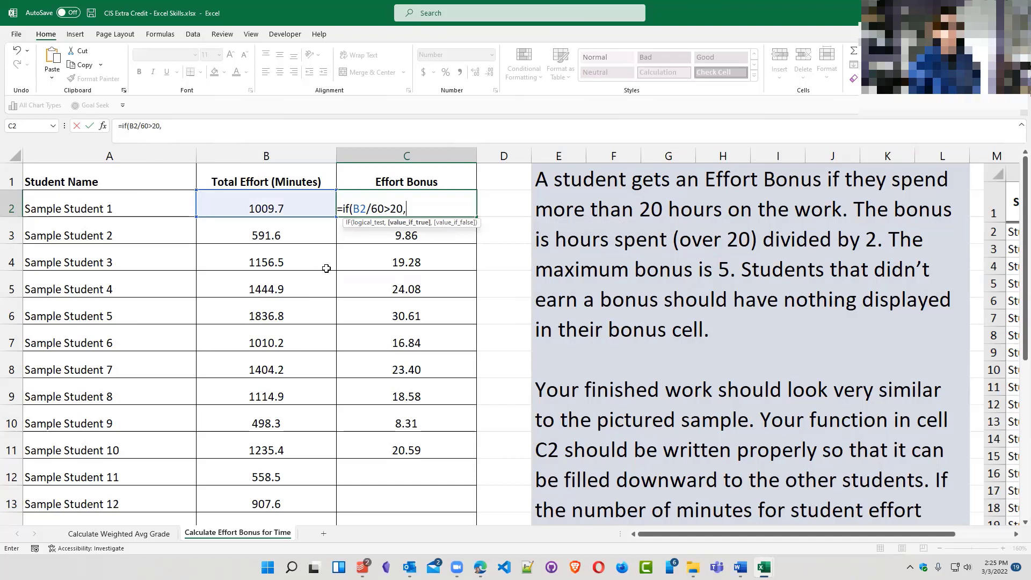
Complete C2's IF function with "get a bonus" when true and "no bonus for you" when false
{"action": "type", "text": "\"get a bon"}
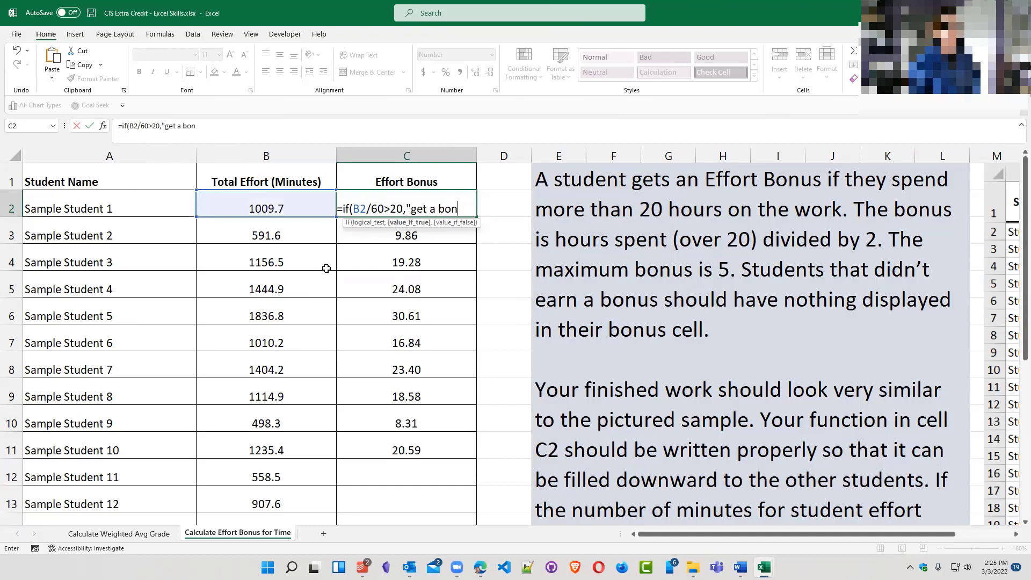
{"action": "type", "text": "us\""}
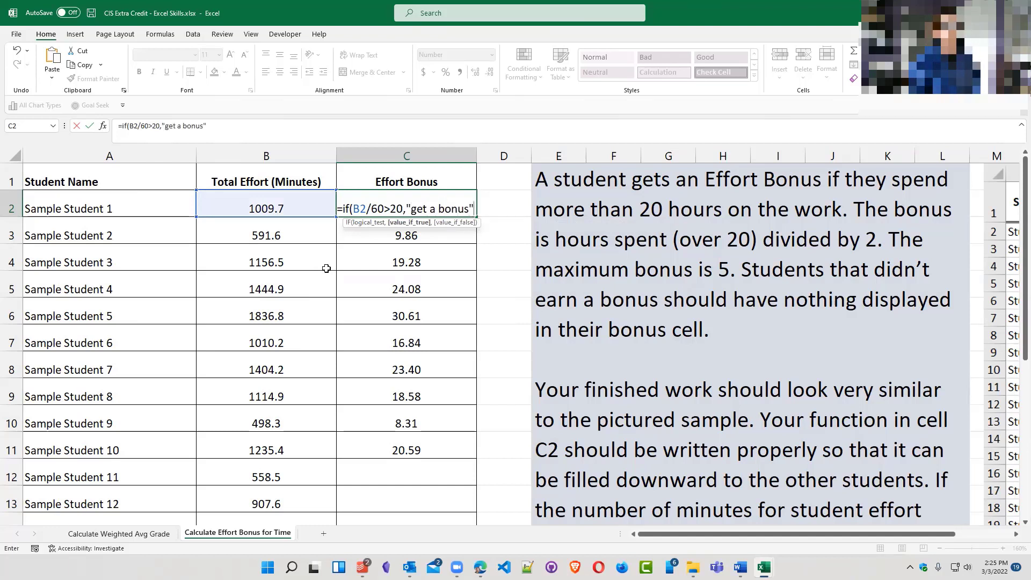
{"action": "type", "text": ",\""}
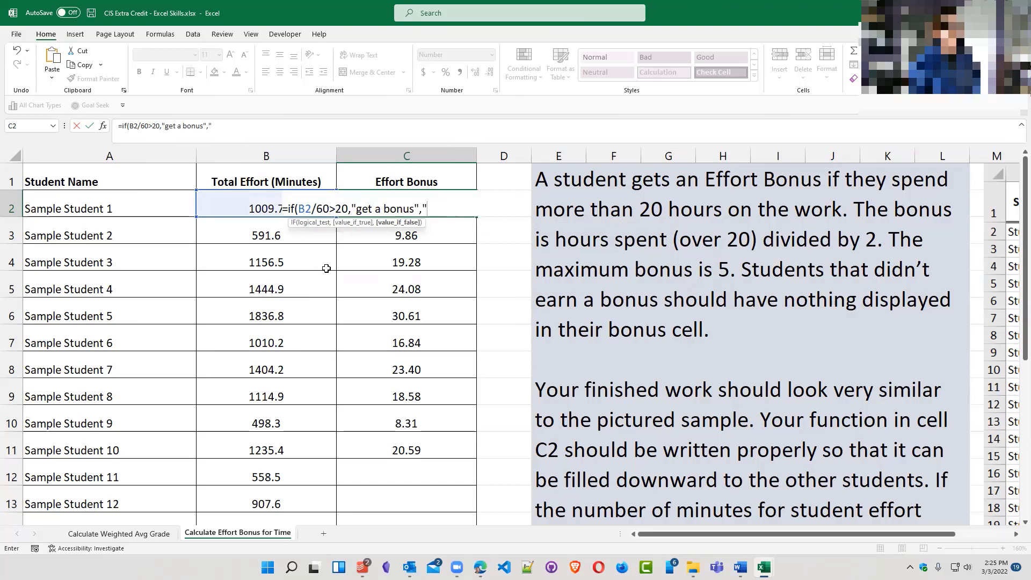
{"action": "type", "text": "no "}
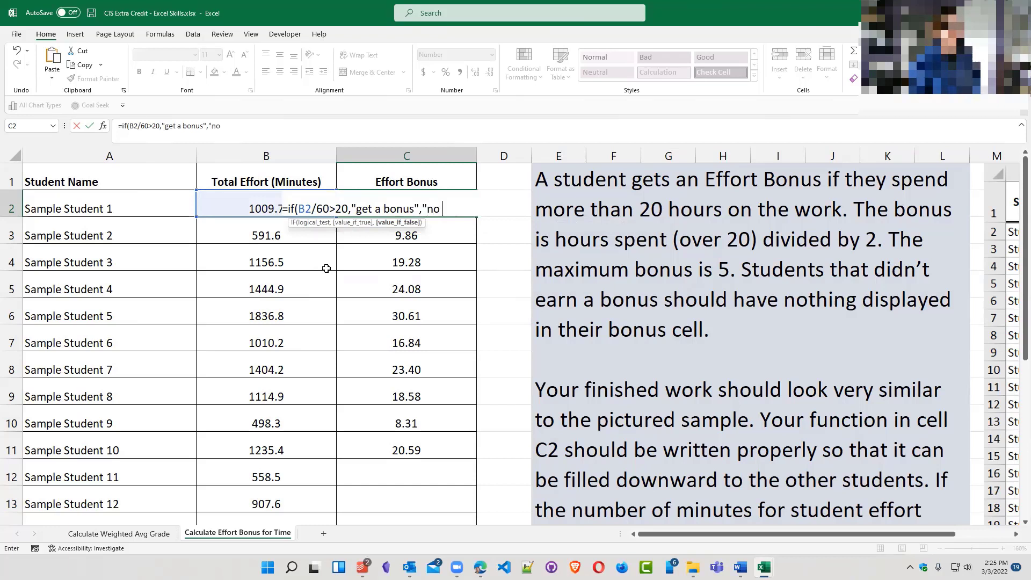
{"action": "type", "text": "bonus for you\")"}
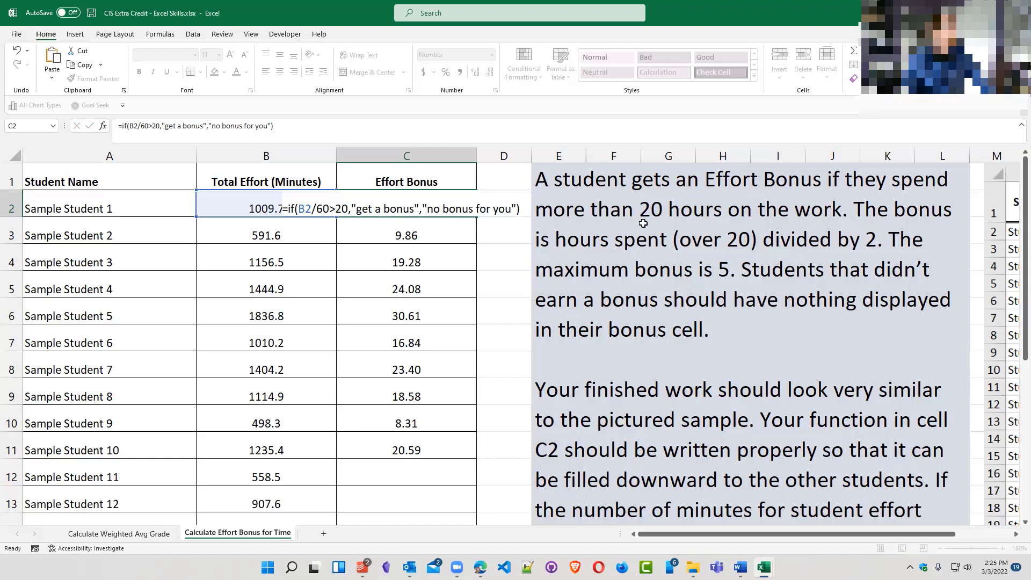
{"action": "key", "text": "ctrl+Return"}
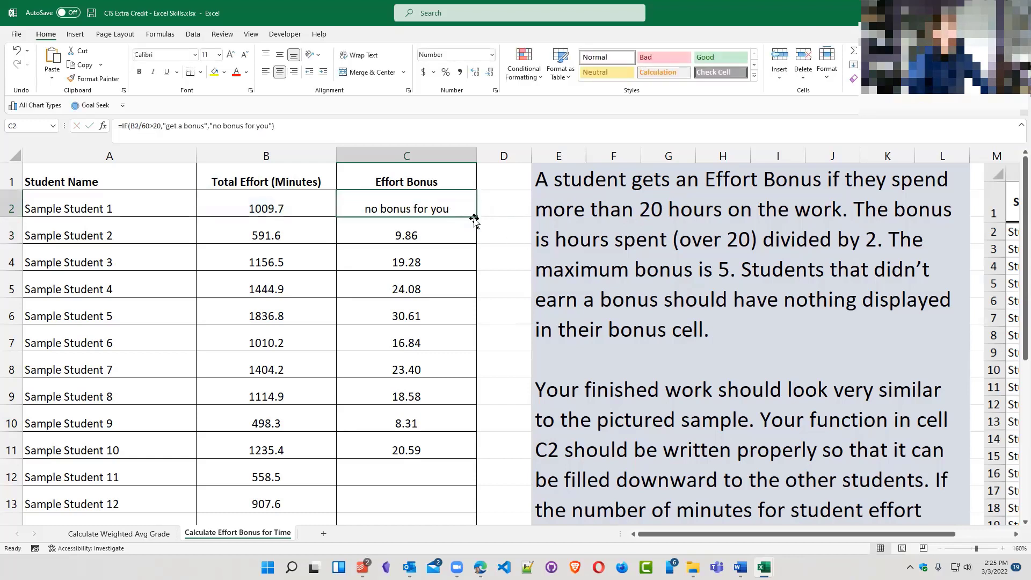
Fill the IF formula from C2 down to C11 and check the rows for Sample Students 4 and 5
{"action": "left_click_drag", "start_coordinate": [476, 216], "coordinate": [473, 465]}
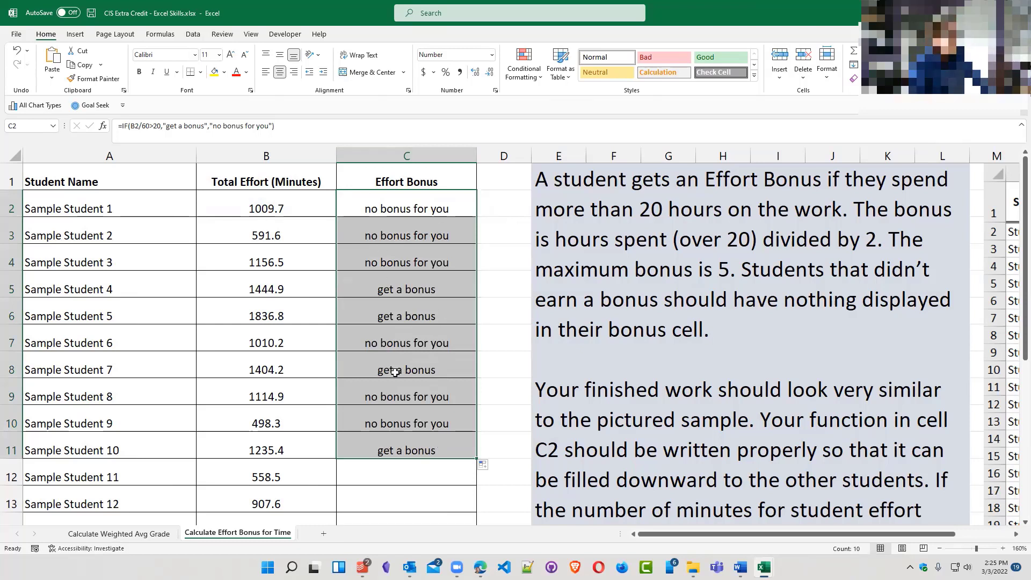
{"action": "left_click", "coordinate": [457, 282]}
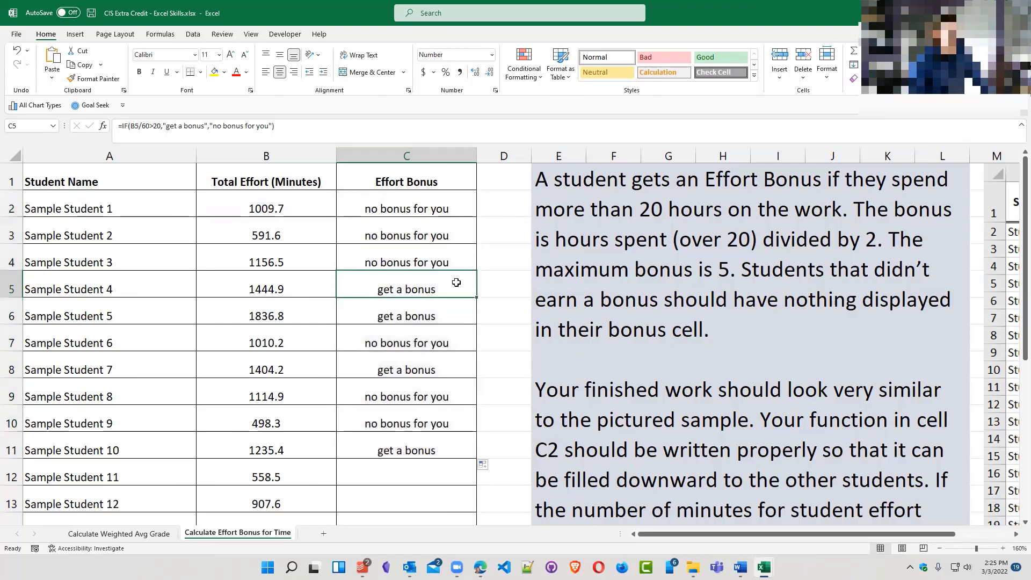
{"action": "left_click_drag", "start_coordinate": [277, 292], "coordinate": [442, 319]}
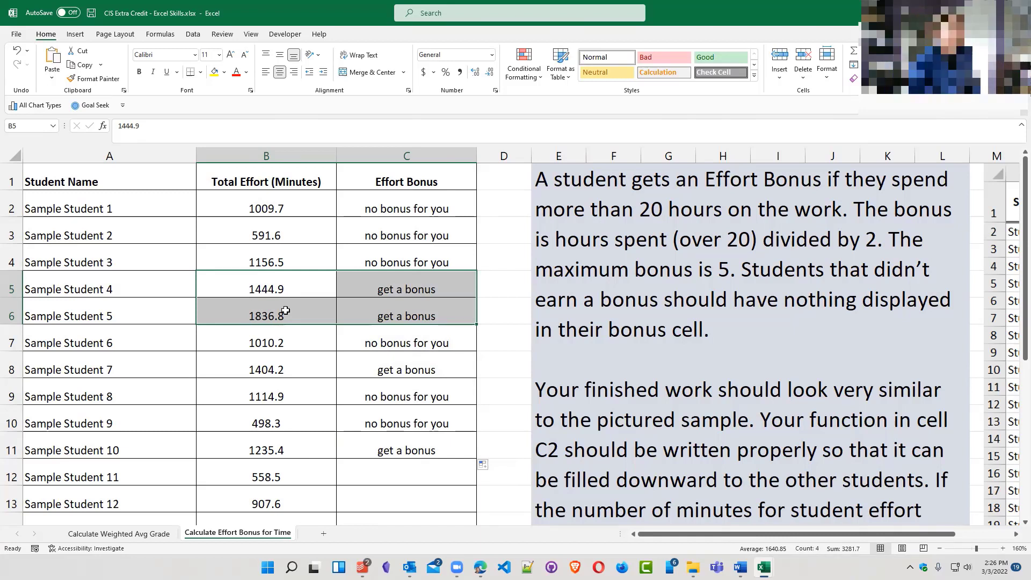
{"action": "double_click", "coordinate": [410, 207]}
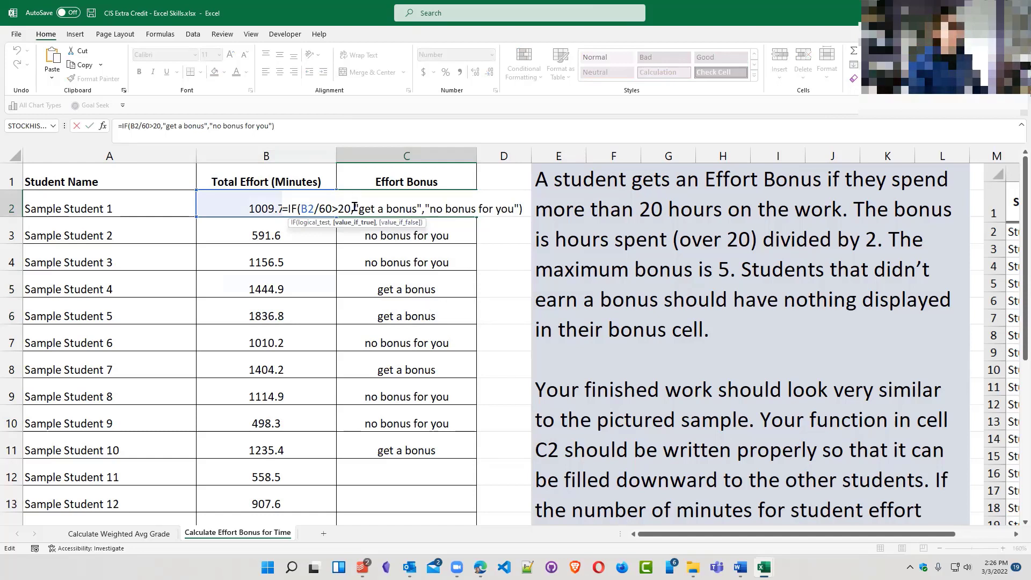
{"action": "left_click_drag", "start_coordinate": [355, 207], "coordinate": [423, 208]}
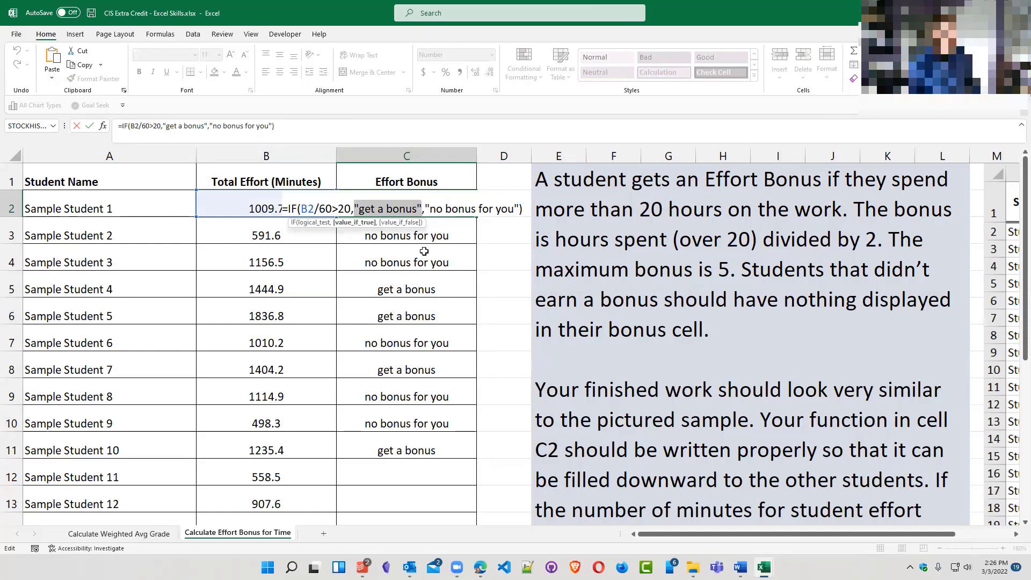
{"action": "key", "text": "Return"}
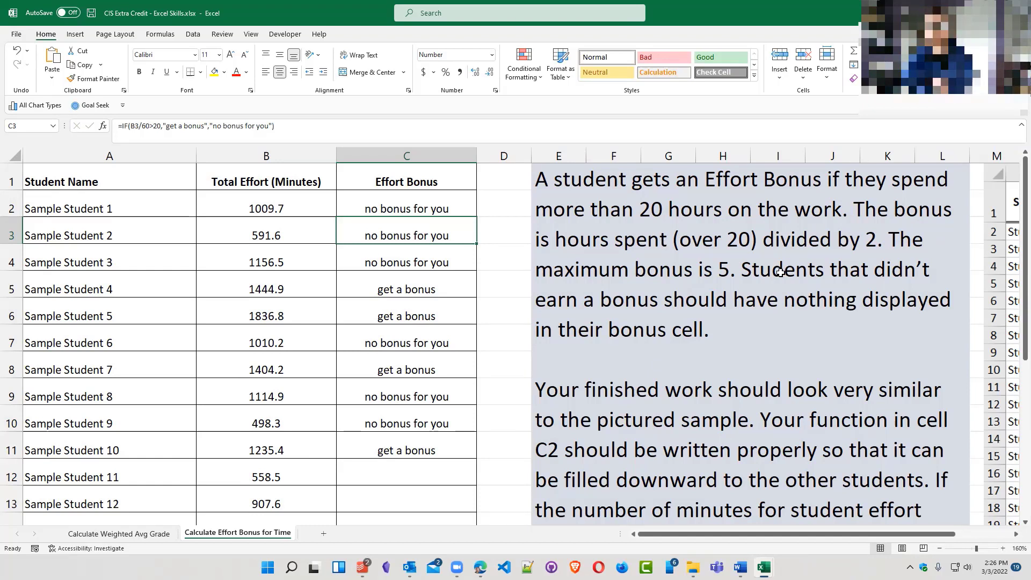
Replace the "get a bonus" text in C2's IF formula with the hours-over-20 calculation B2/60-20
{"action": "double_click", "coordinate": [399, 208]}
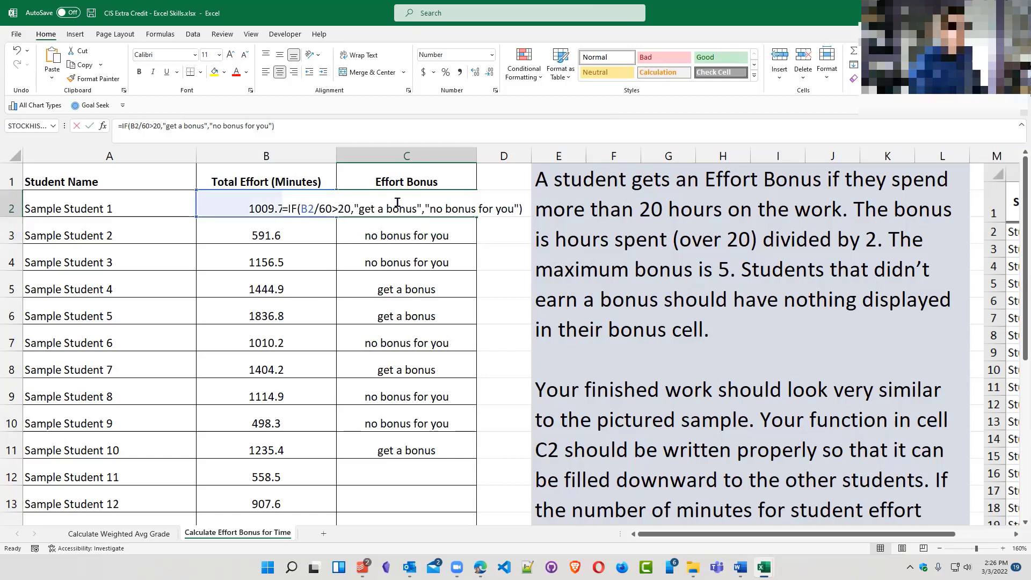
{"action": "left_click_drag", "start_coordinate": [354, 208], "coordinate": [424, 208]}
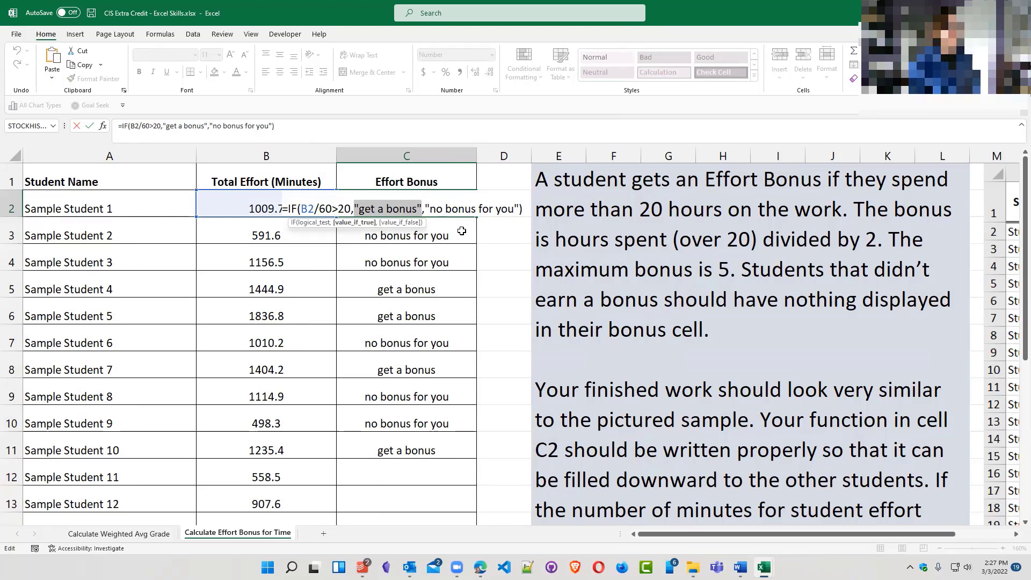
{"action": "type", "text": "B2/"}
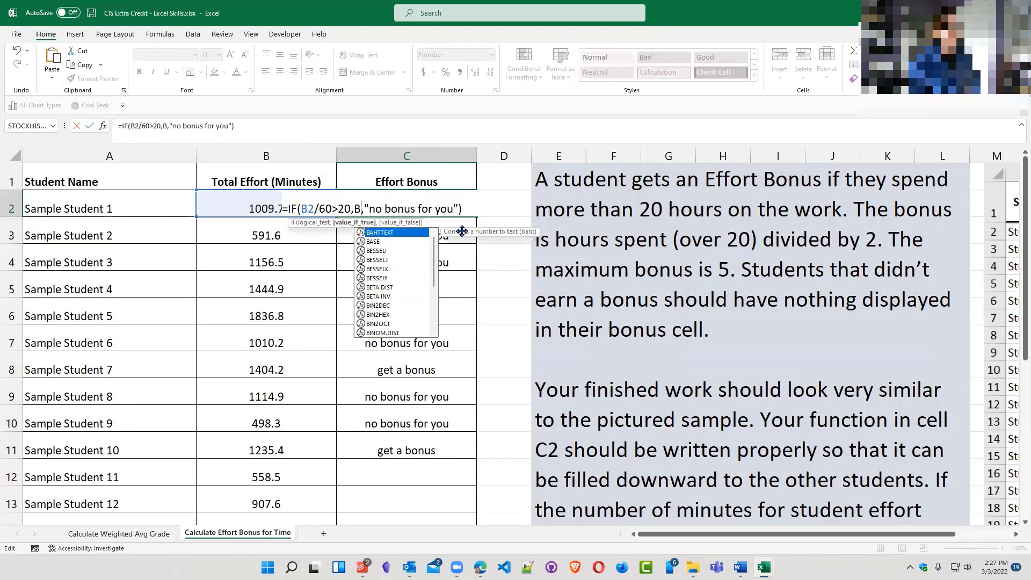
{"action": "type", "text": "60"}
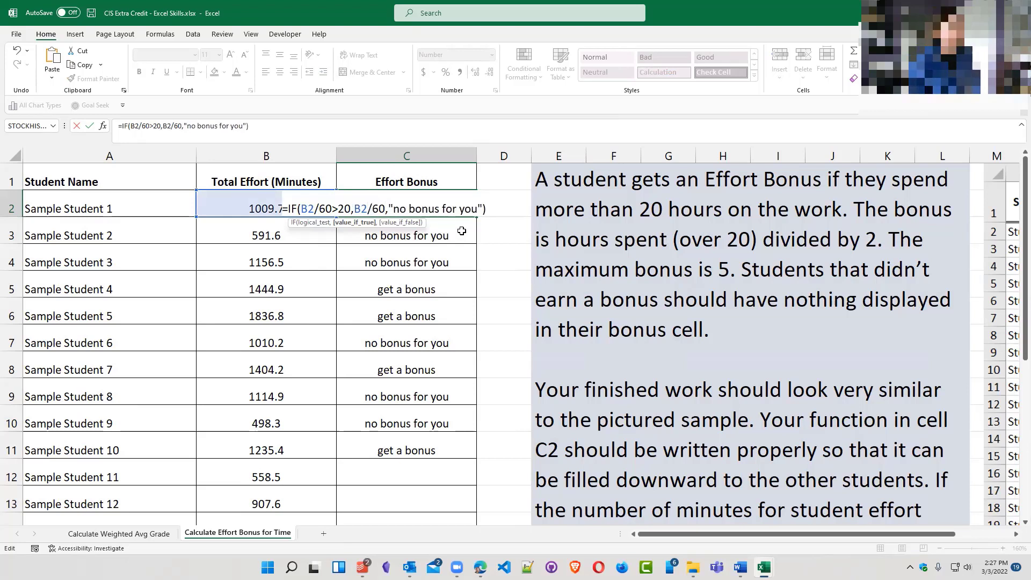
{"action": "type", "text": "-20"}
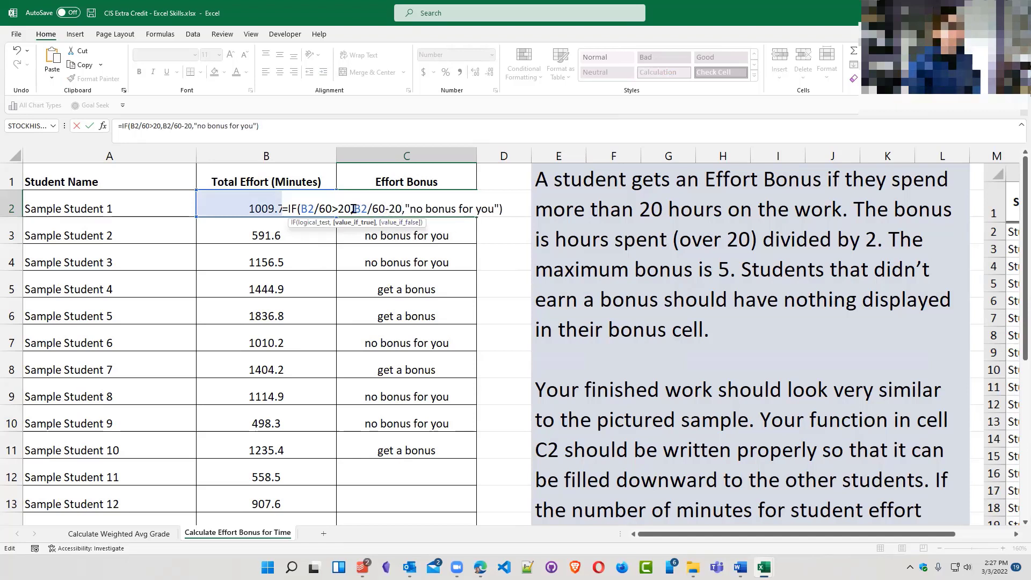
Add parentheses to the value-if-true expression in C2 so it reads ((B2/60)-20)
{"action": "type", "text": "("}
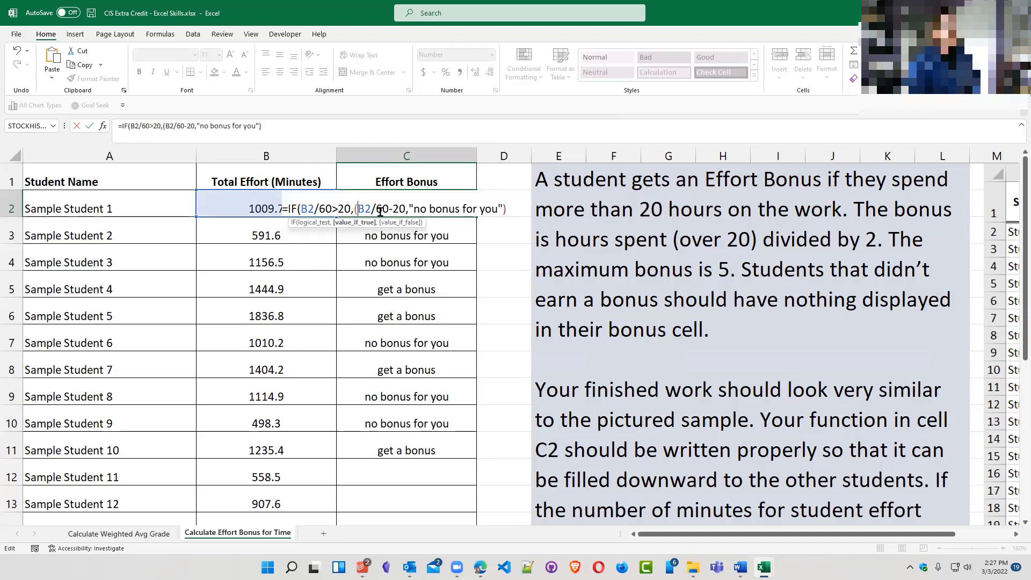
{"action": "left_click", "coordinate": [389, 209]}
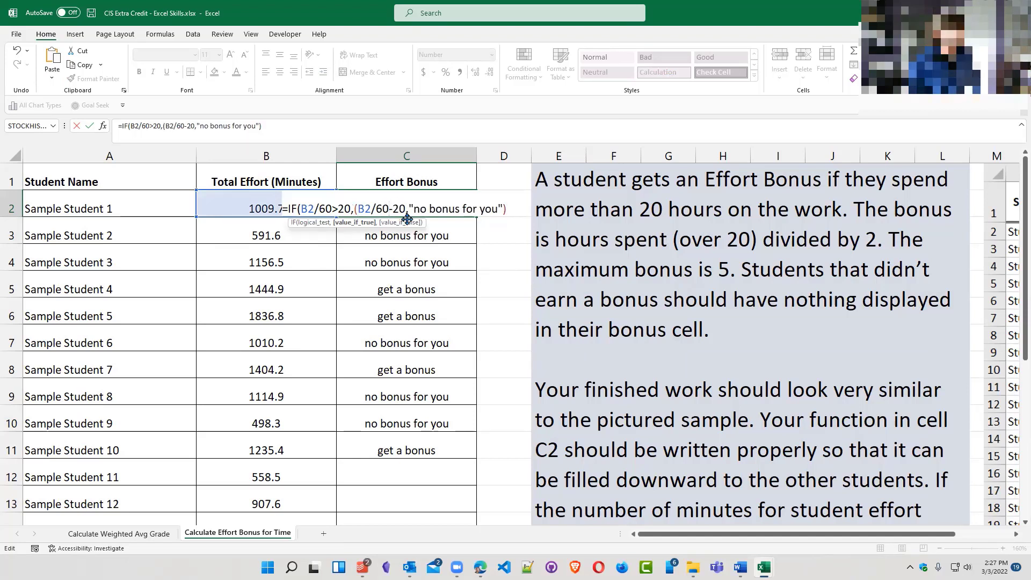
{"action": "type", "text": ")"}
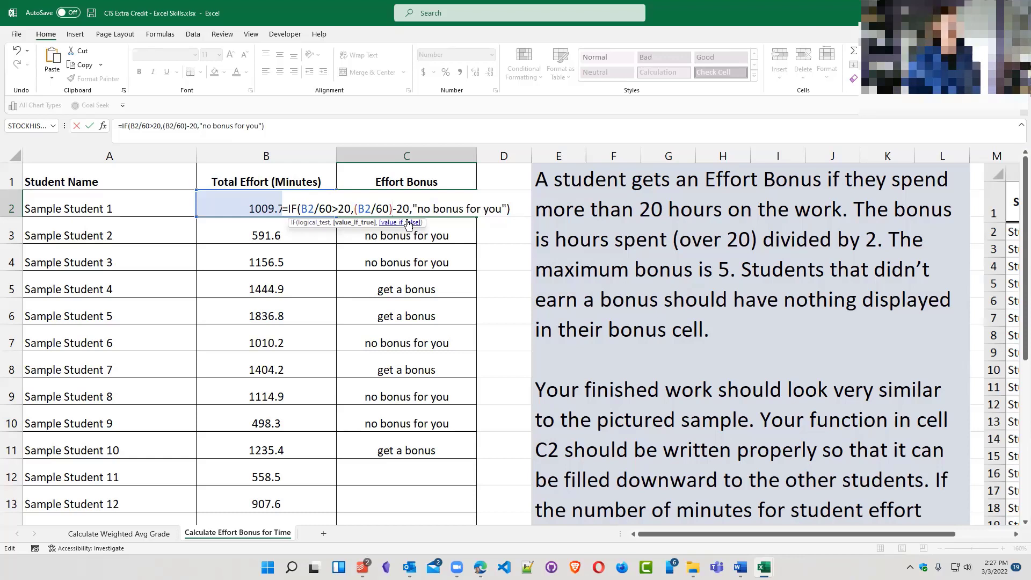
{"action": "left_click", "coordinate": [355, 209]}
{"action": "type", "text": "("}
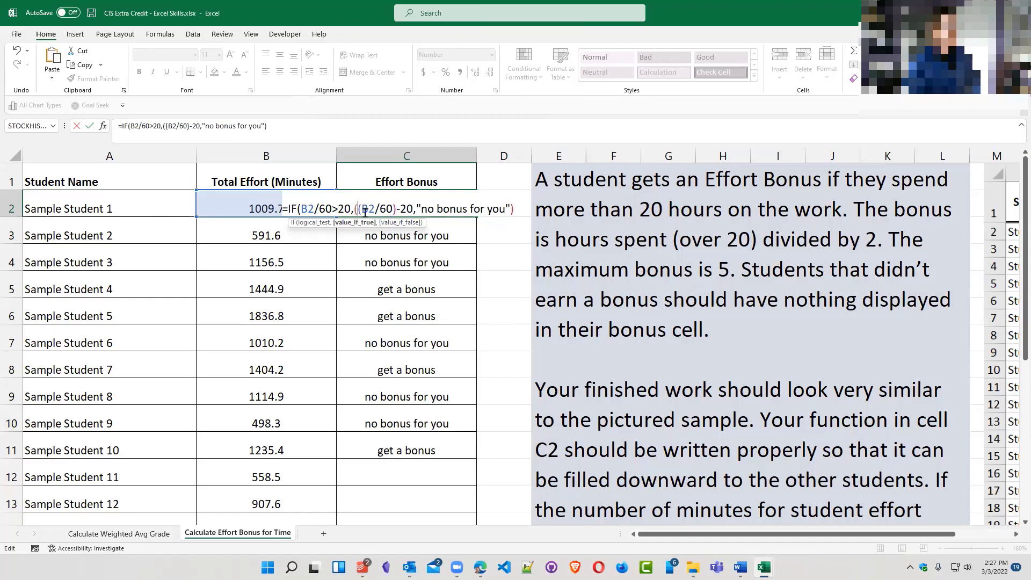
{"action": "left_click", "coordinate": [414, 210]}
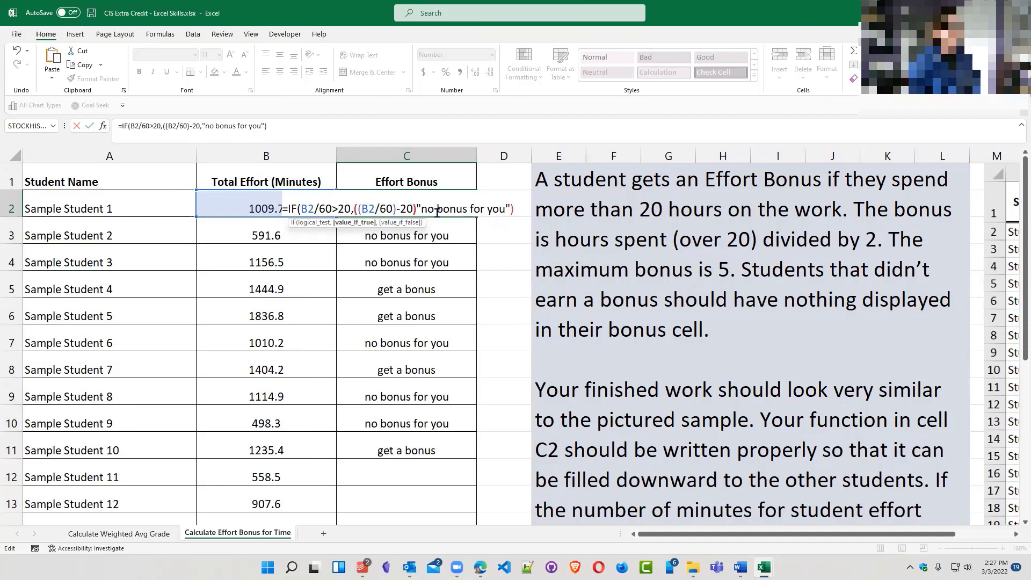
{"action": "type", "text": ")"}
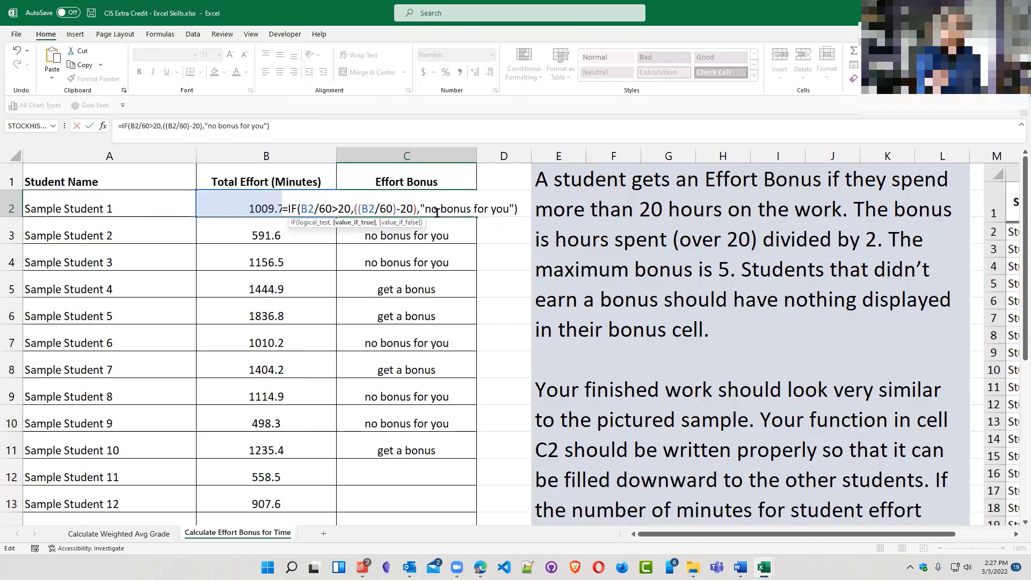
Divide the parenthesized hours-over-20 expression in C2 by 2 and fill the formula down to C11
{"action": "type", "text": "/2"}
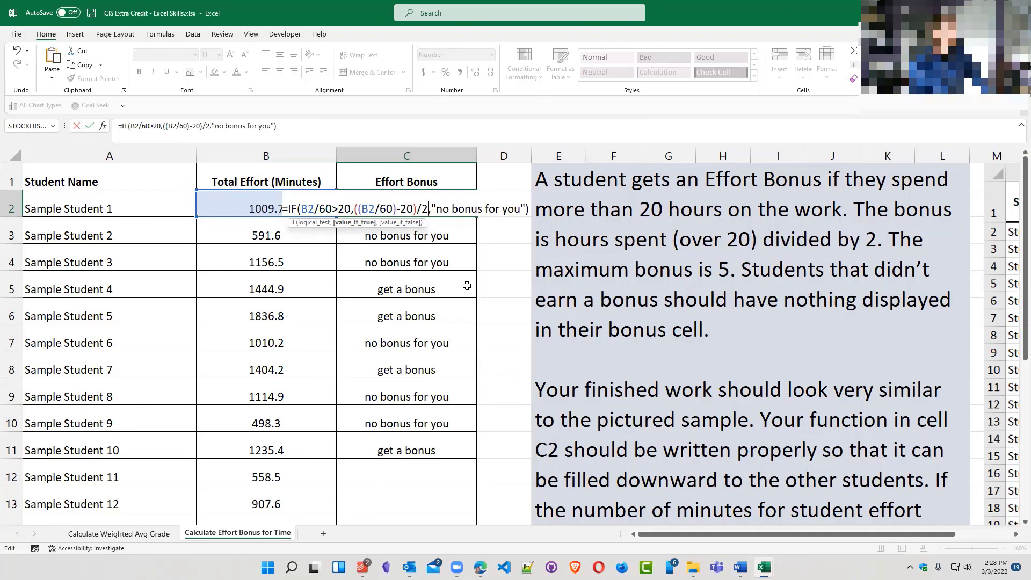
{"action": "key", "text": "Return"}
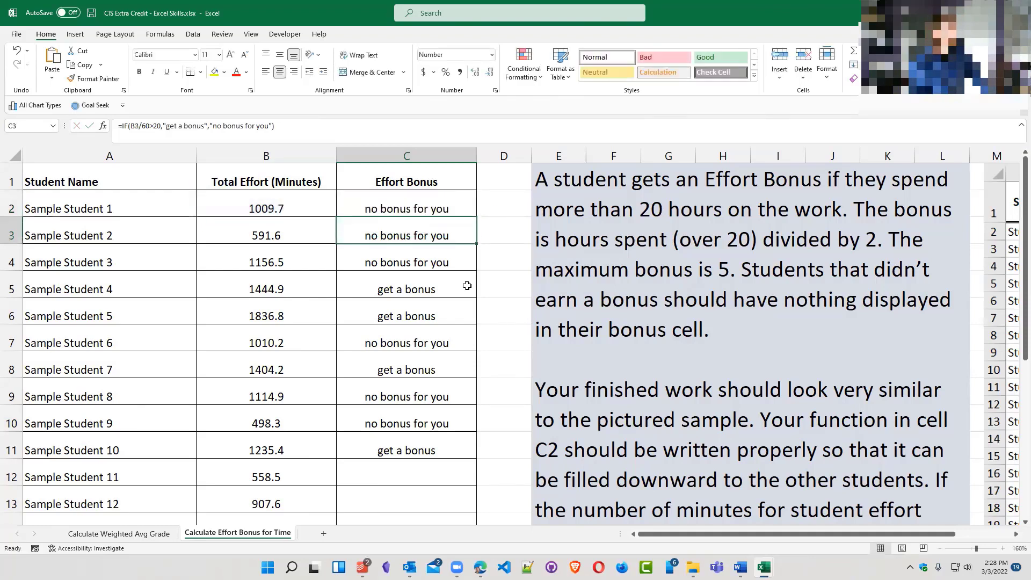
{"action": "left_click", "coordinate": [421, 209]}
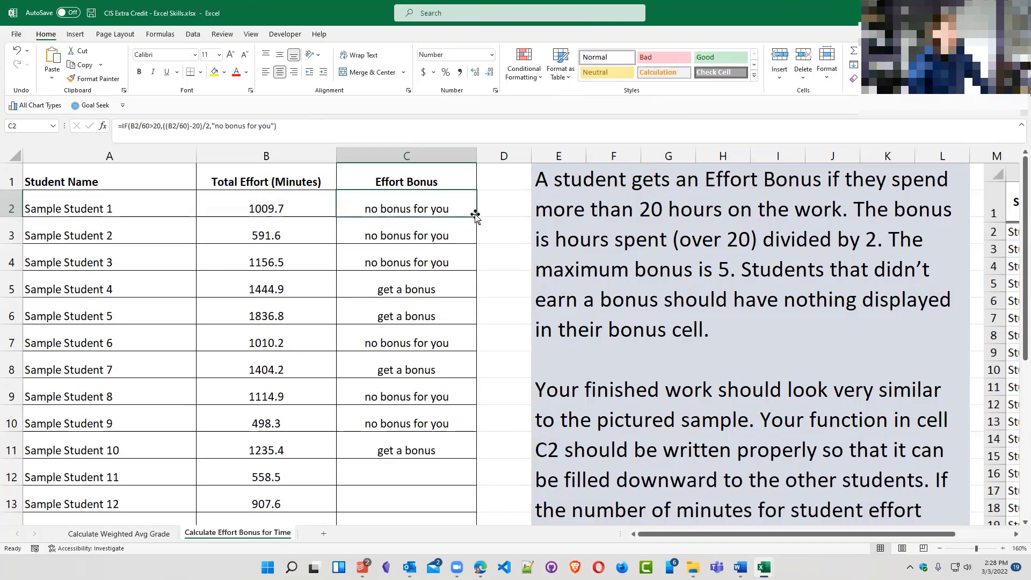
{"action": "left_click_drag", "start_coordinate": [476, 215], "coordinate": [481, 468]}
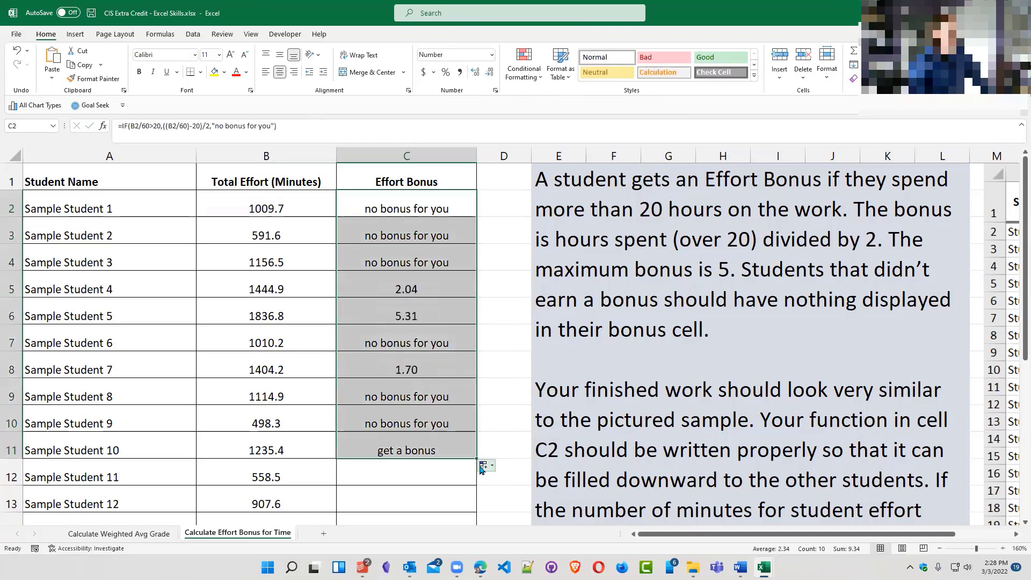
Examine Sample Student 5's bonus and the value-if-true argument of the IF formula in C2 against the maximum bonus rule
{"action": "left_click", "coordinate": [422, 301]}
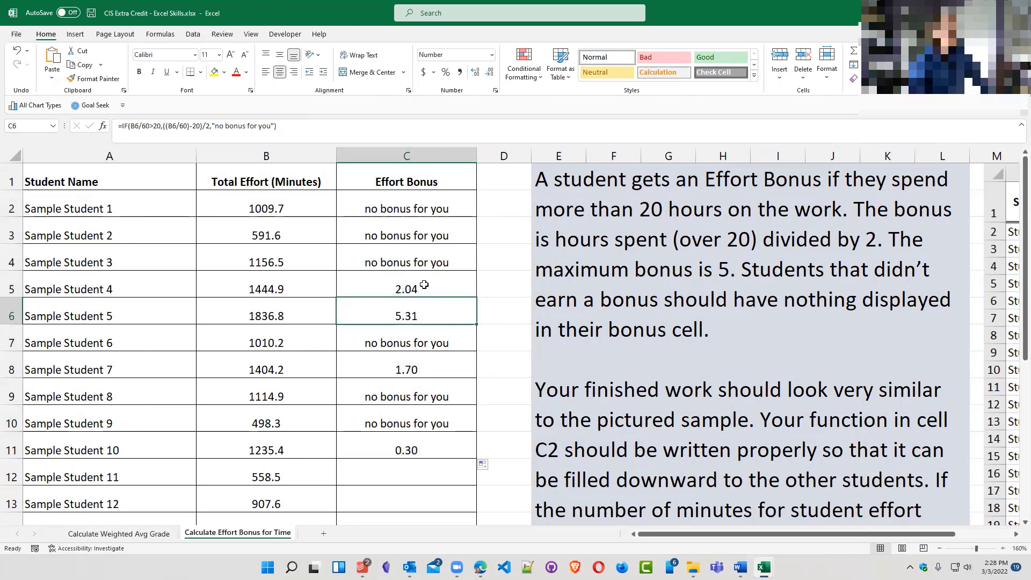
{"action": "left_click", "coordinate": [444, 207]}
{"action": "double_click", "coordinate": [443, 208]}
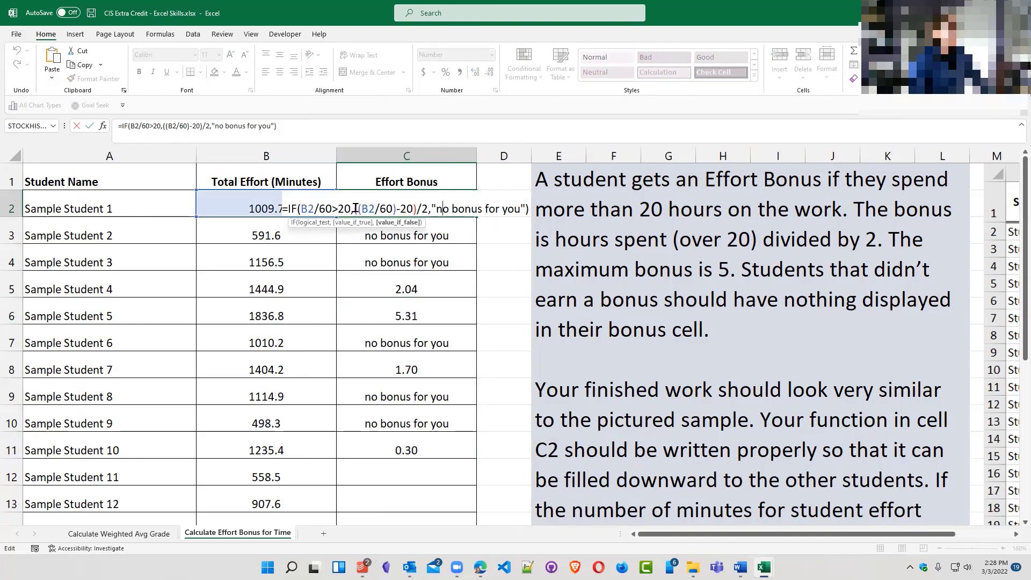
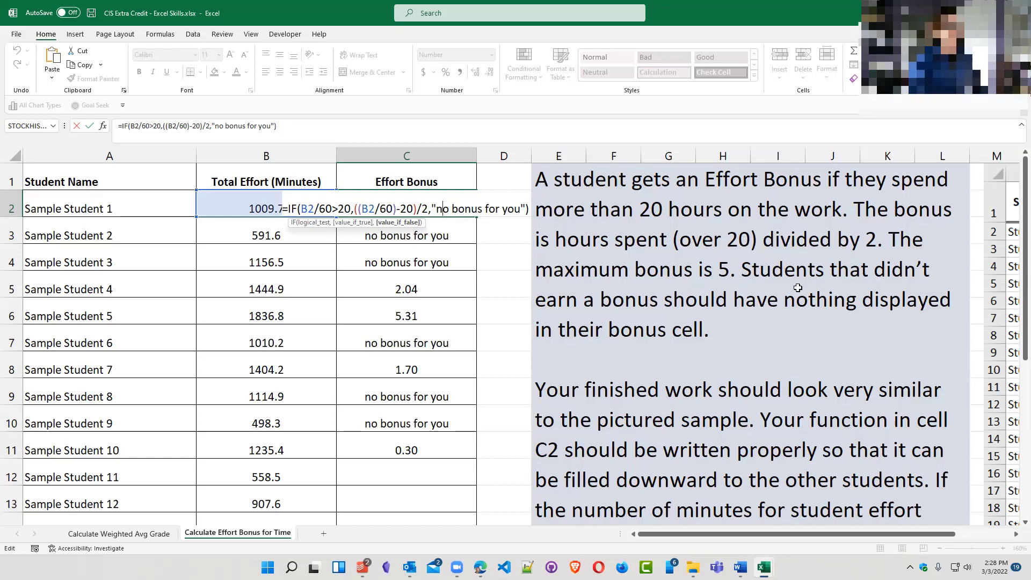
{"action": "left_click_drag", "start_coordinate": [354, 209], "coordinate": [399, 210]}
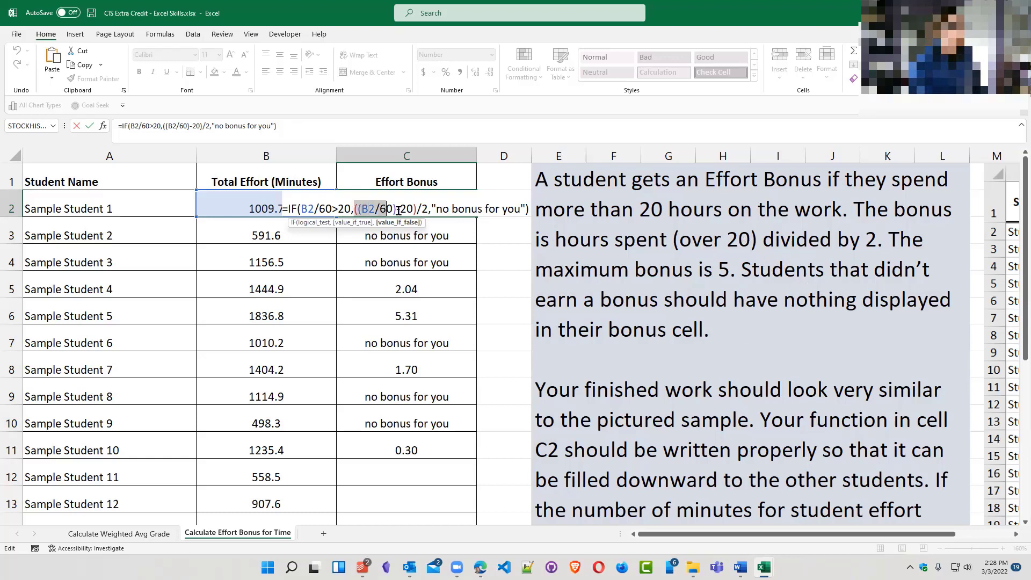
{"action": "left_click", "coordinate": [365, 222]}
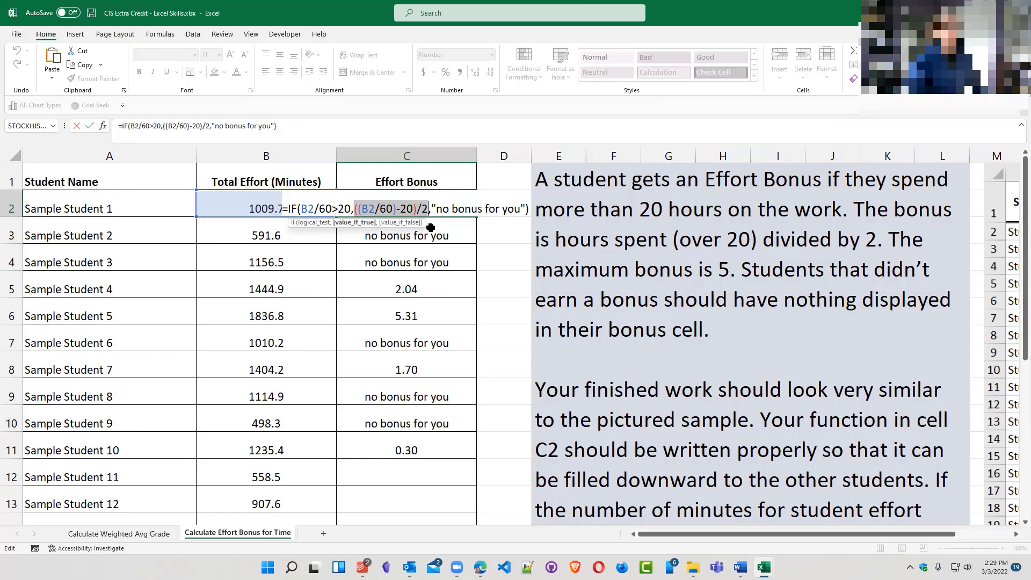
{"action": "key", "text": "Return"}
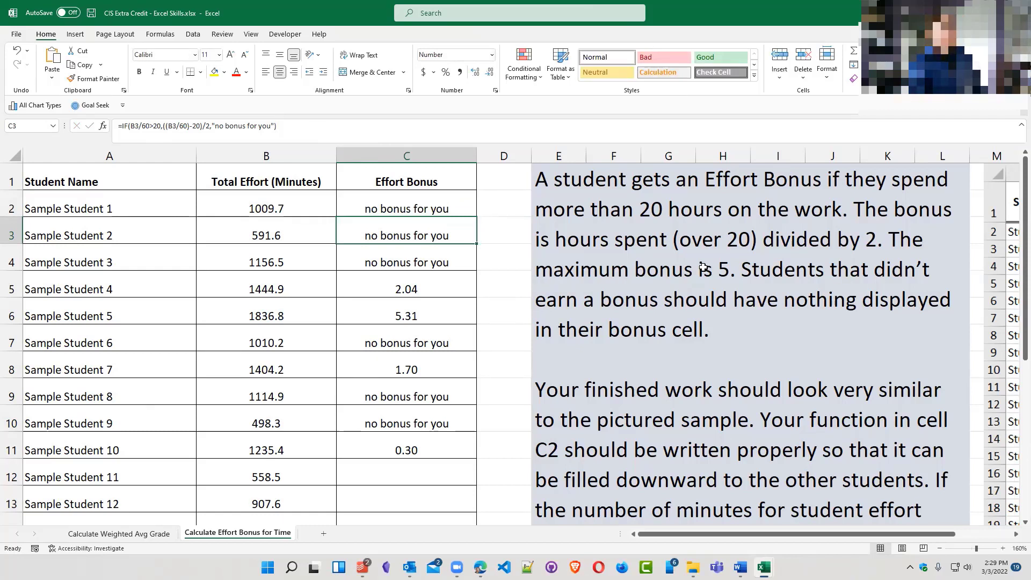
{"action": "left_click", "coordinate": [404, 315]}
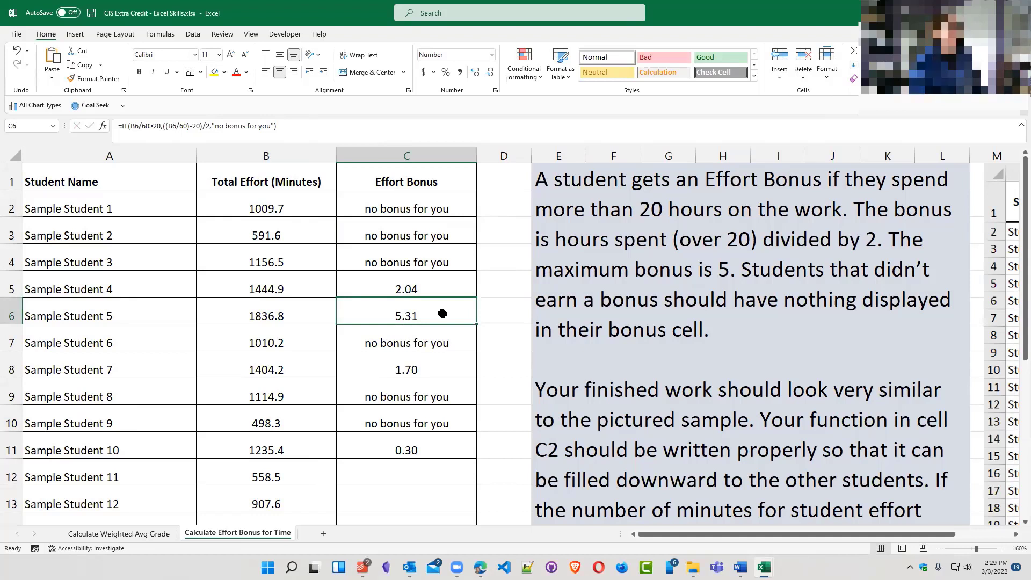
{"action": "double_click", "coordinate": [441, 203]}
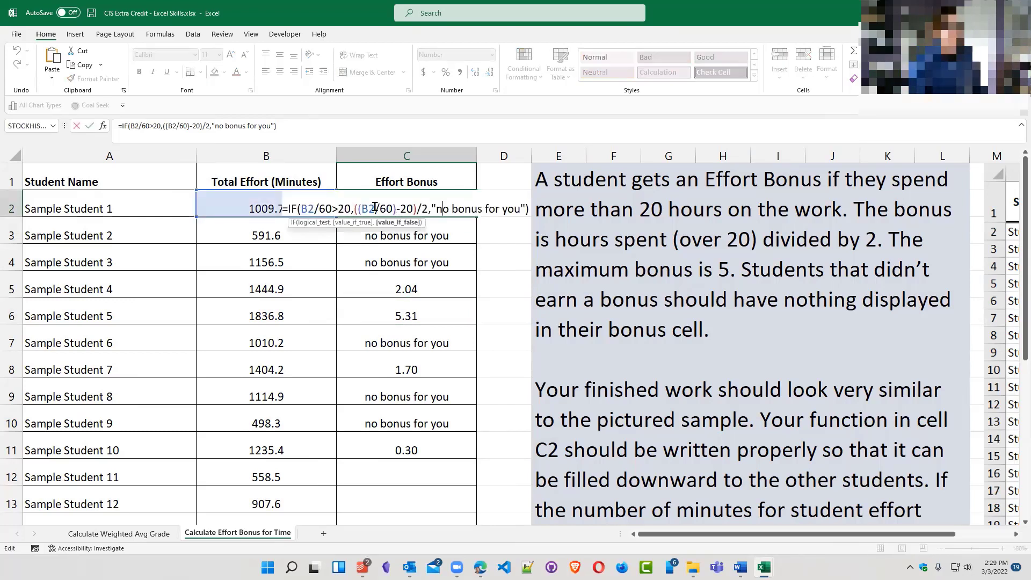
{"action": "left_click_drag", "start_coordinate": [354, 210], "coordinate": [430, 214]}
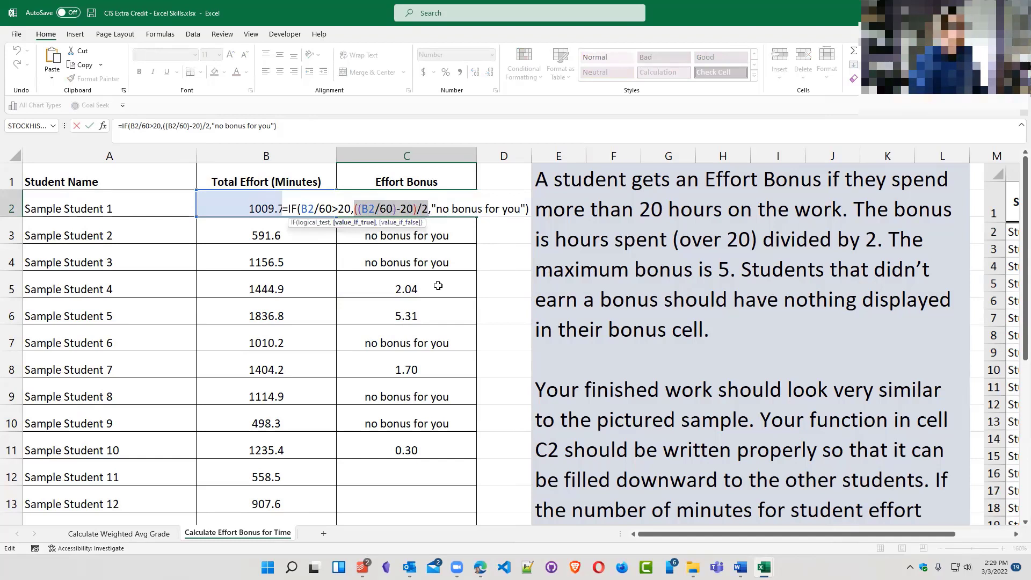
{"action": "key", "text": "Escape"}
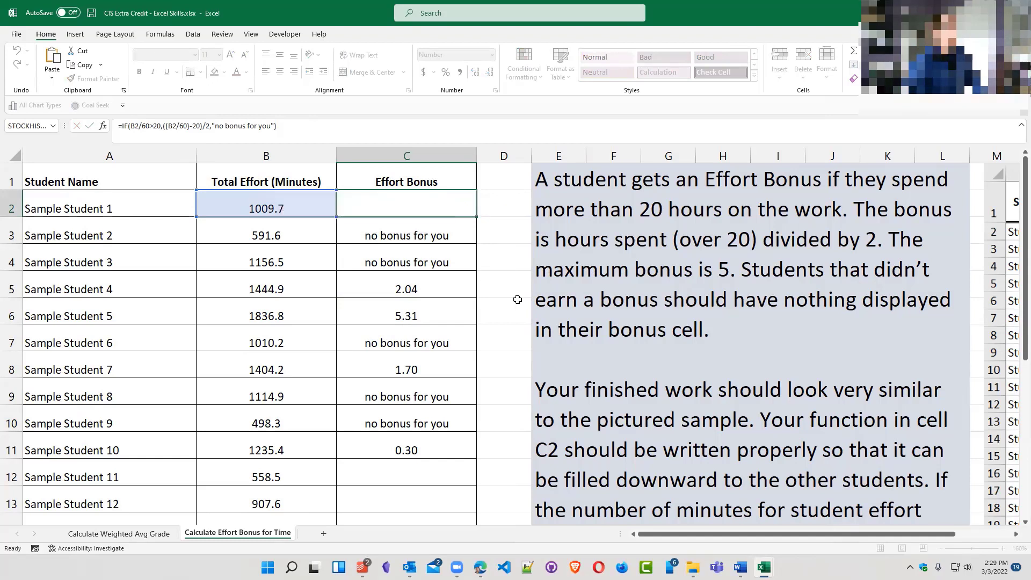
Zoom the worksheet to 230% with the student names, effort minutes and bonus columns in view
{"action": "left_click", "coordinate": [1003, 548]}
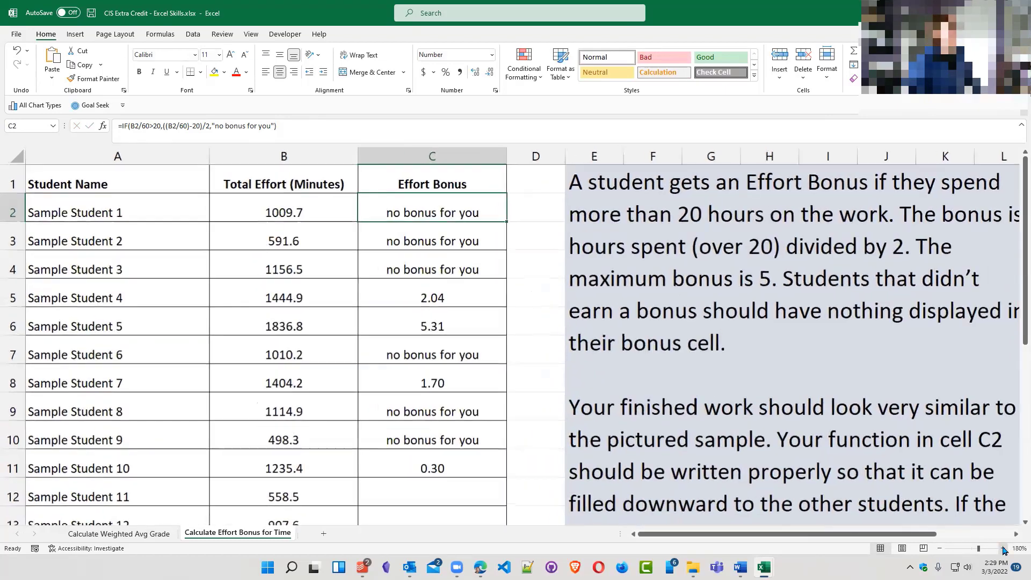
{"action": "left_click", "coordinate": [1003, 548]}
{"action": "left_click", "coordinate": [1003, 549]}
{"action": "left_click", "coordinate": [1003, 548]}
{"action": "left_click", "coordinate": [1003, 548]}
{"action": "left_click", "coordinate": [1003, 548]}
{"action": "left_click", "coordinate": [1004, 548]}
{"action": "scroll", "coordinate": [814, 538], "scroll_direction": "left", "scroll_amount": 3}
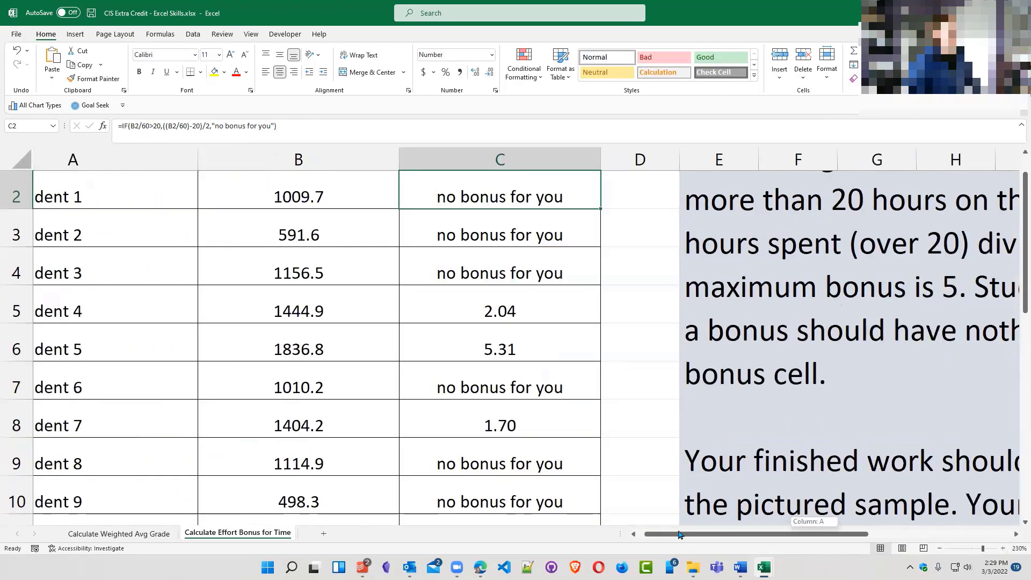
{"action": "scroll", "coordinate": [406, 376], "scroll_direction": "up", "scroll_amount": 1}
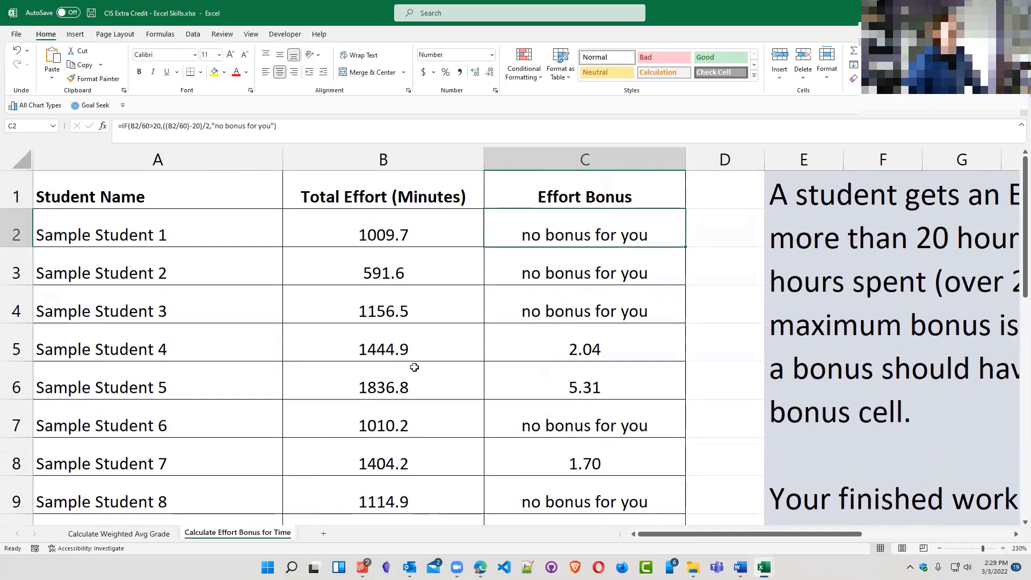
{"action": "double_click", "coordinate": [417, 232]}
{"action": "key", "text": "Escape"}
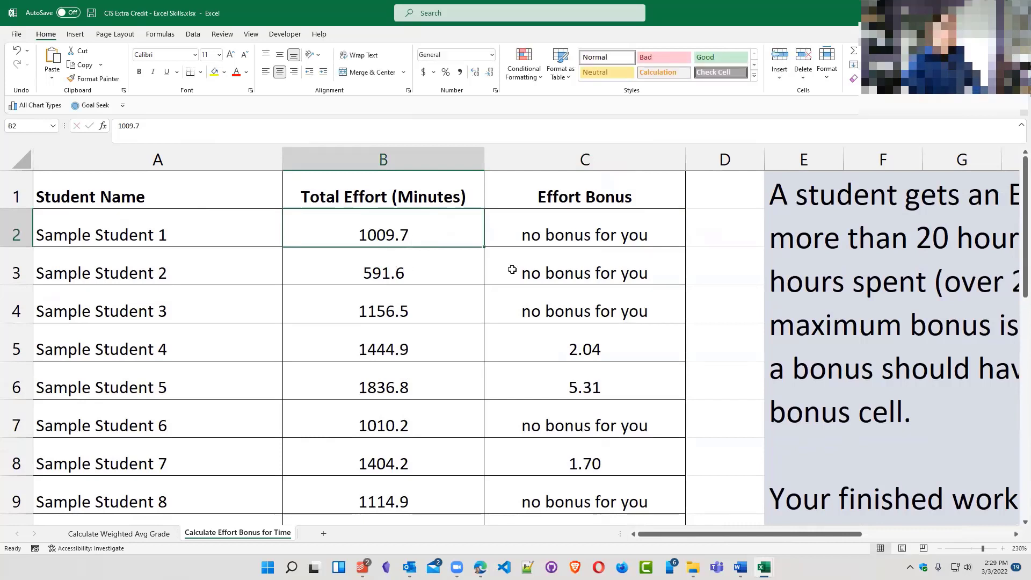
Wrap the value-if-true expression in C2's IF formula in a MIN function with 5, giving MIN(5,((B2/60)-20)/2)
{"action": "left_click", "coordinate": [617, 229]}
{"action": "double_click", "coordinate": [621, 230]}
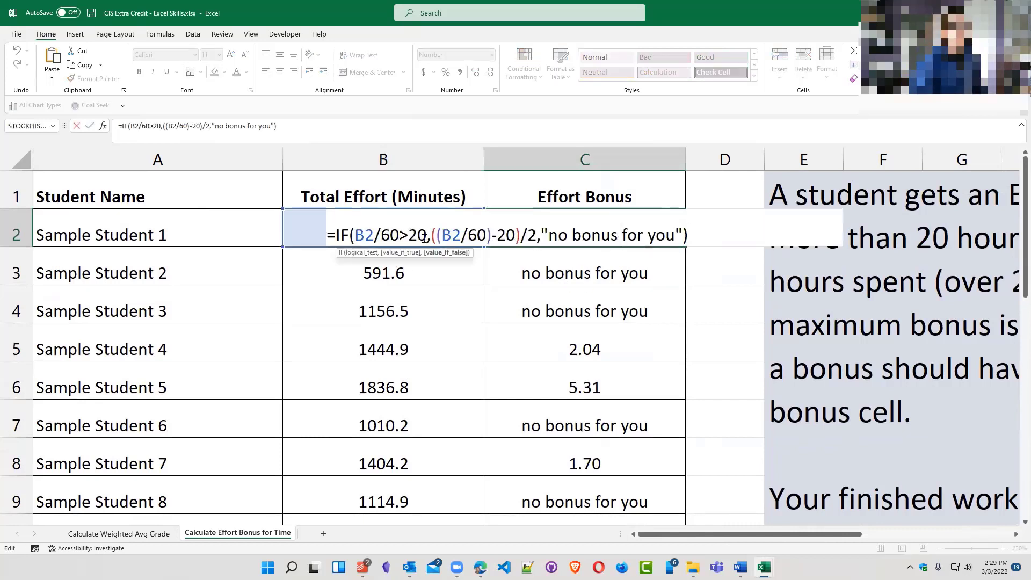
{"action": "left_click_drag", "start_coordinate": [431, 236], "coordinate": [536, 235]}
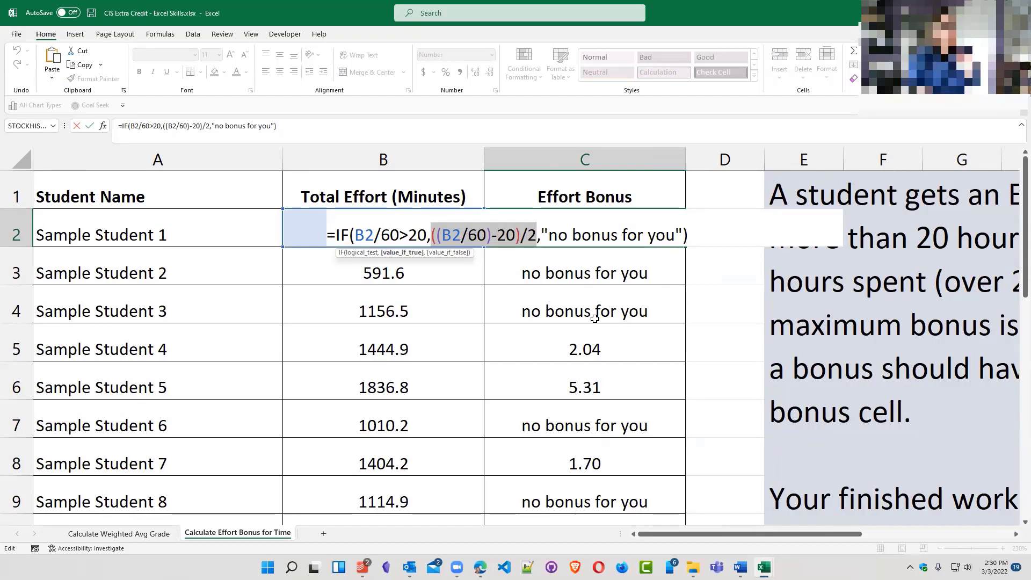
{"action": "left_click", "coordinate": [430, 236]}
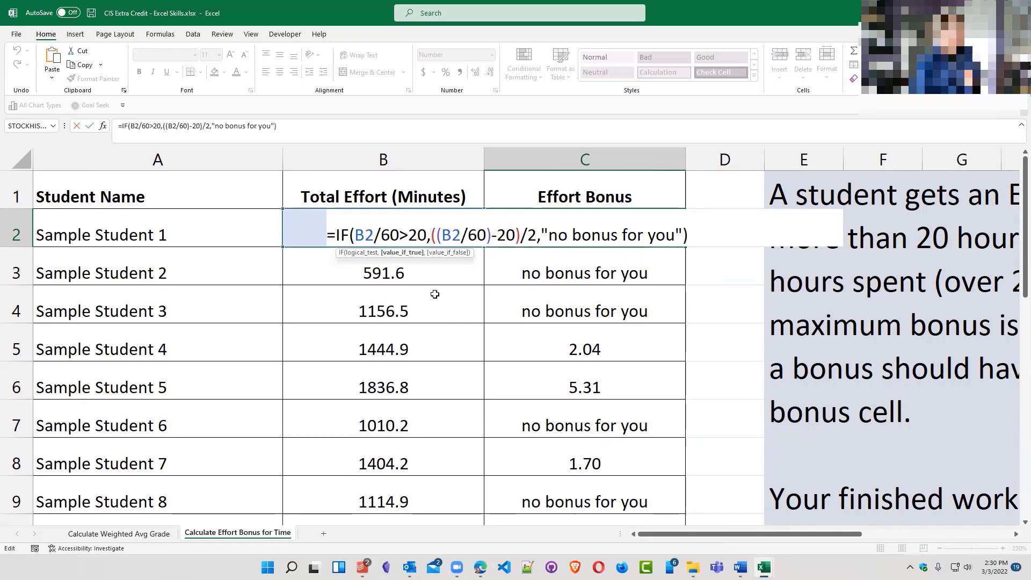
{"action": "left_click", "coordinate": [414, 257]}
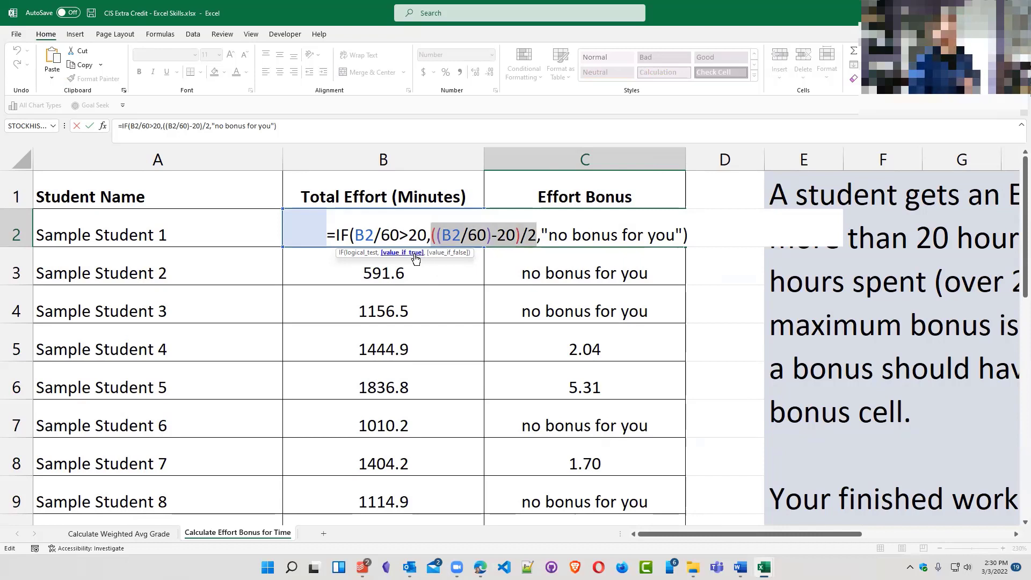
{"action": "key", "text": "Left"}
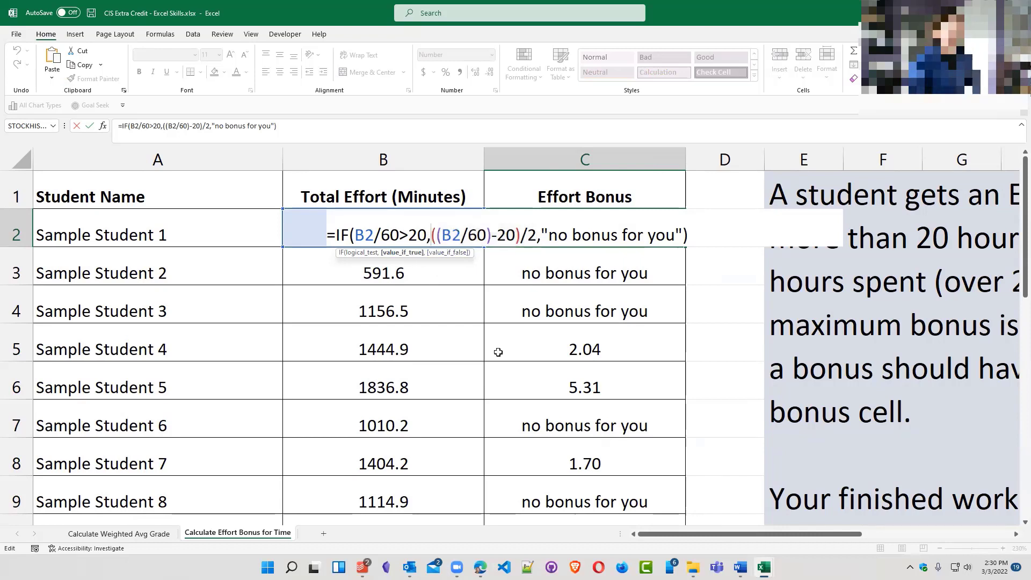
{"action": "type", "text": "min"}
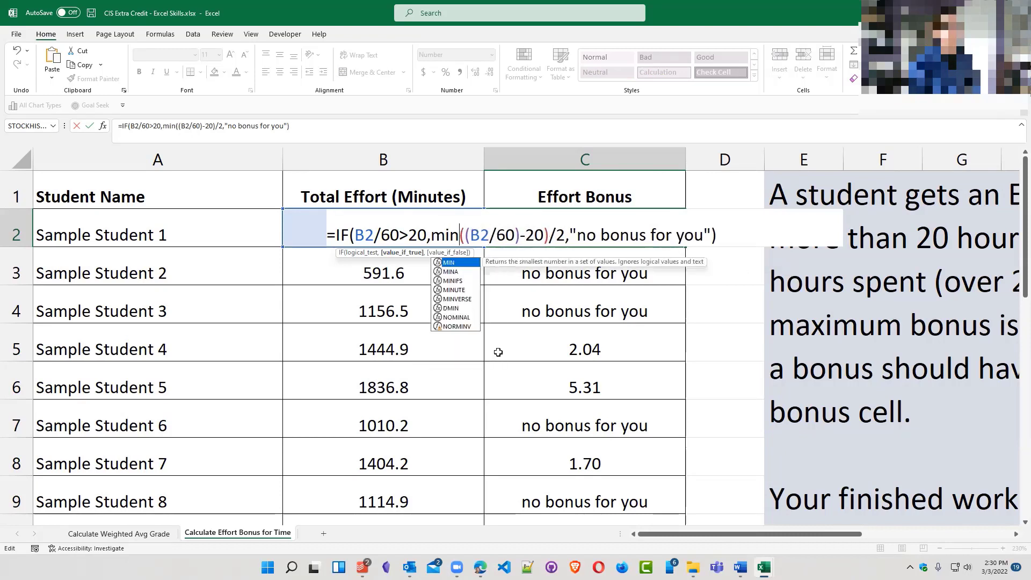
{"action": "type", "text": "("}
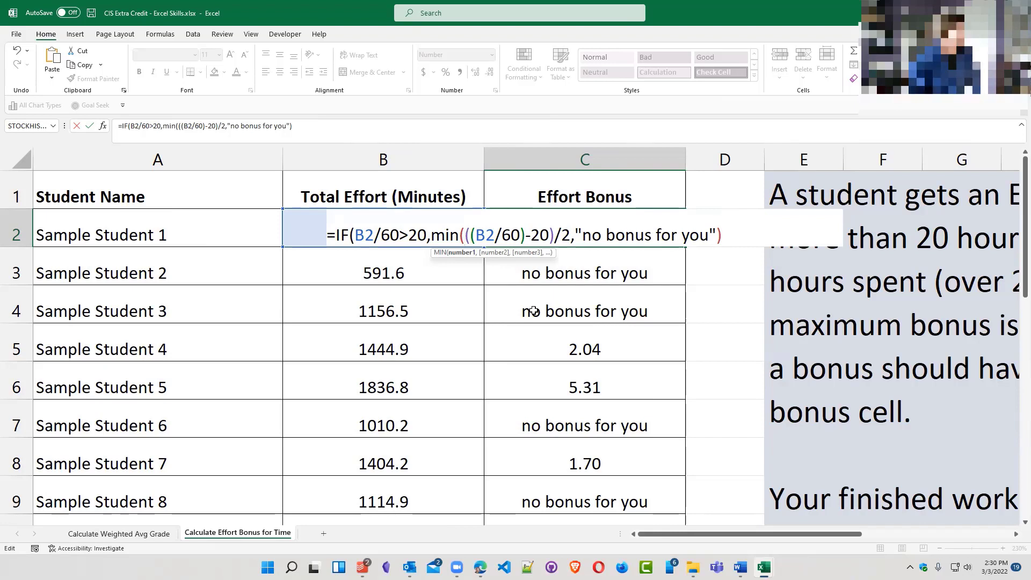
{"action": "type", "text": "5"}
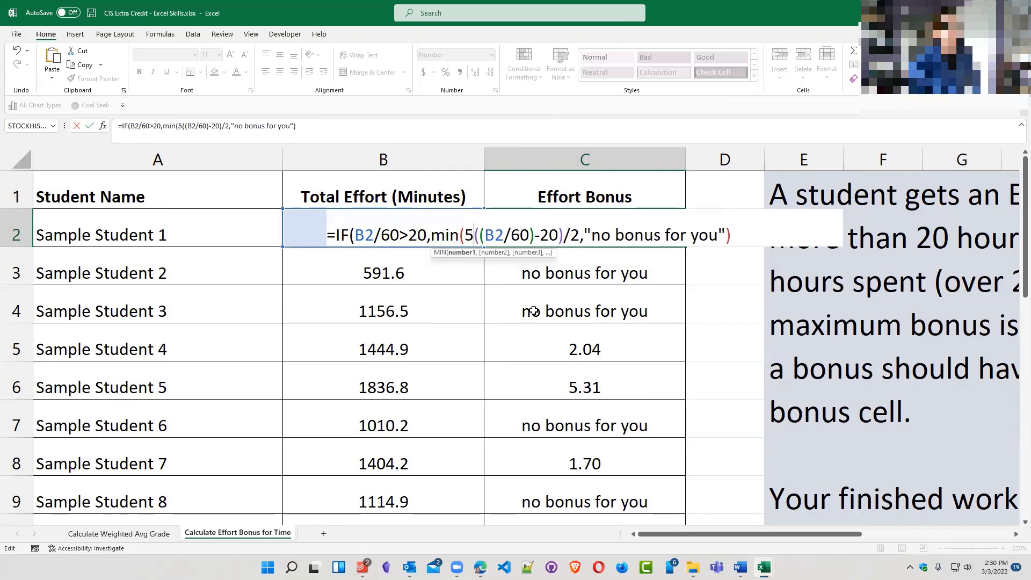
{"action": "type", "text": ","}
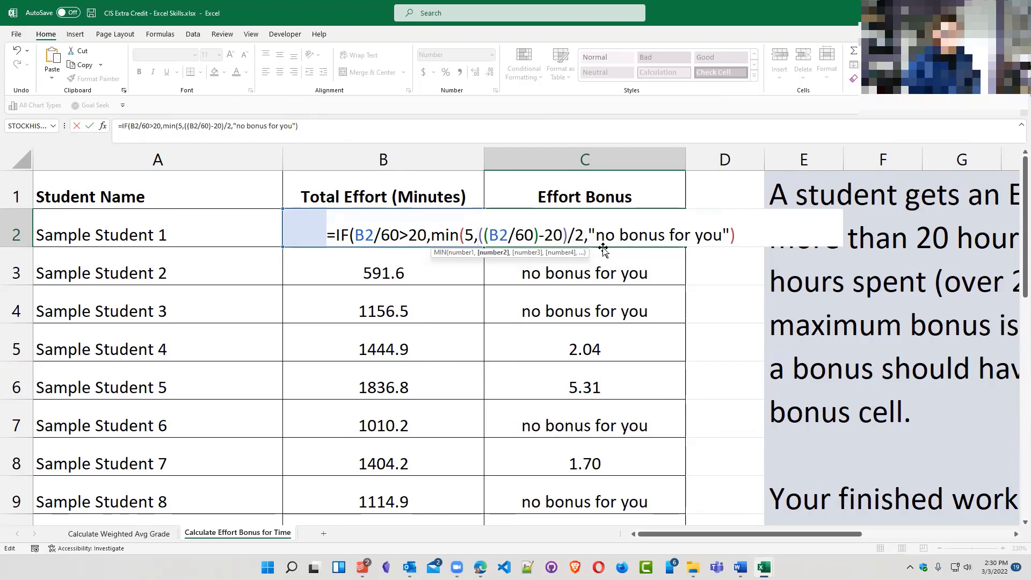
{"action": "type", "text": ")"}
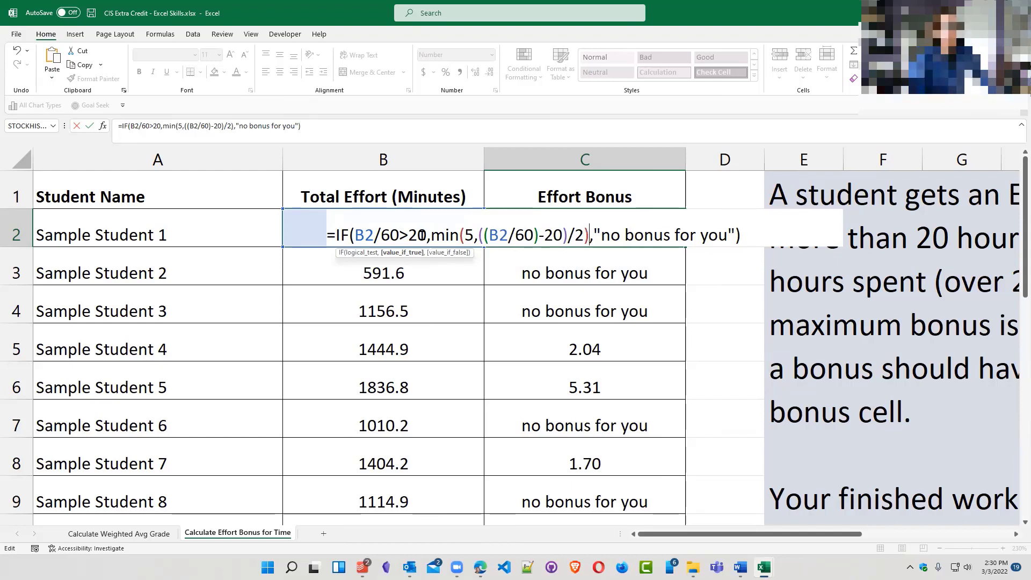
Review the MIN expression in C2, commit the formula and fill it down to C8
{"action": "left_click_drag", "start_coordinate": [432, 237], "coordinate": [460, 236]}
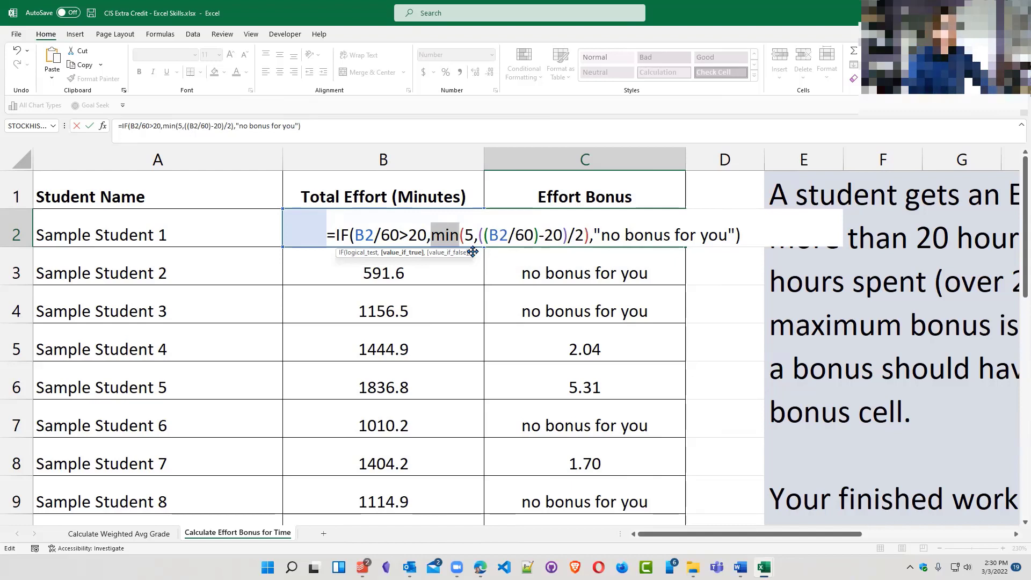
{"action": "left_click", "coordinate": [485, 237]}
{"action": "left_click", "coordinate": [451, 237]}
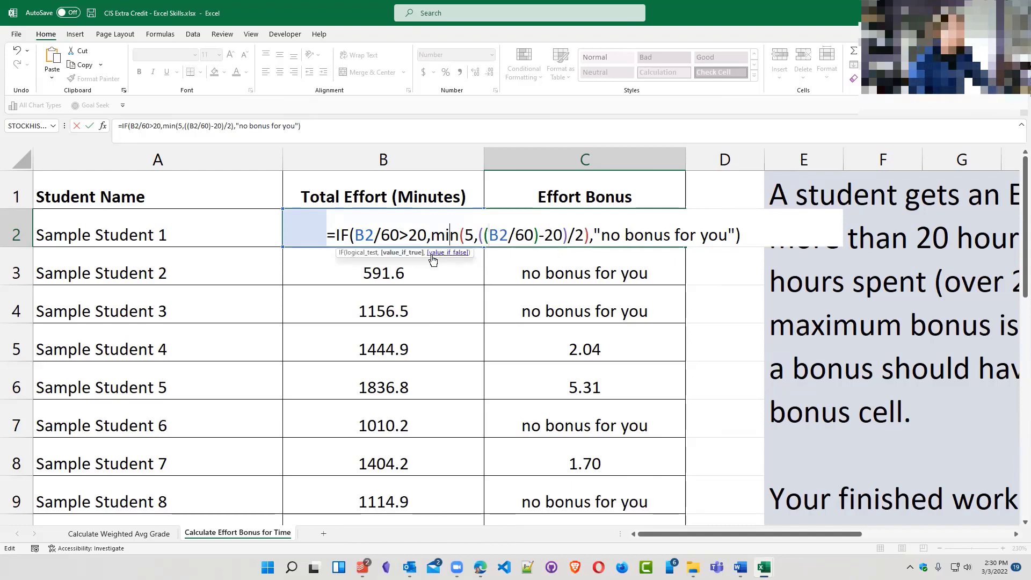
{"action": "left_click", "coordinate": [413, 257]}
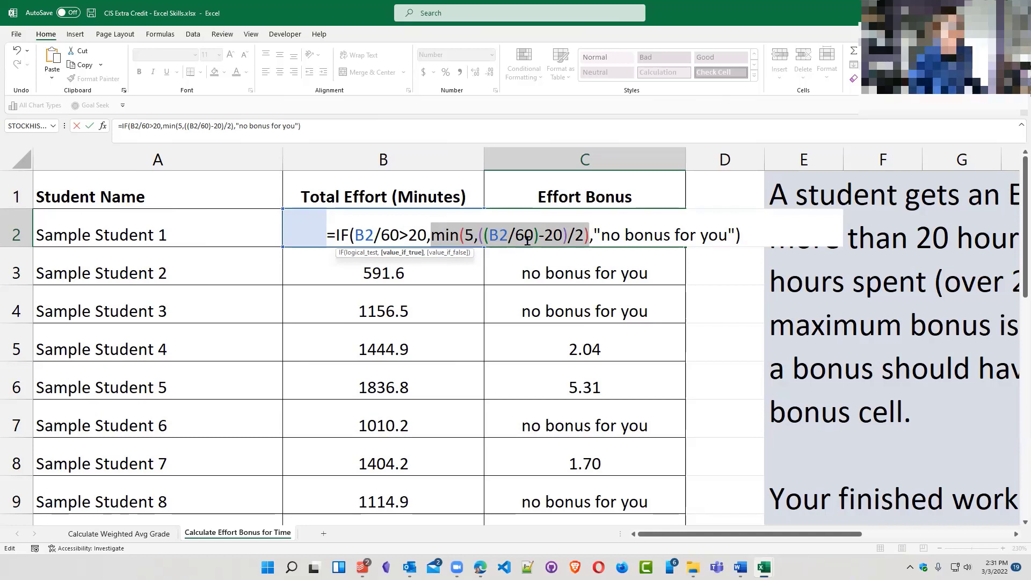
{"action": "key", "text": "Return"}
{"action": "left_click", "coordinate": [607, 237]}
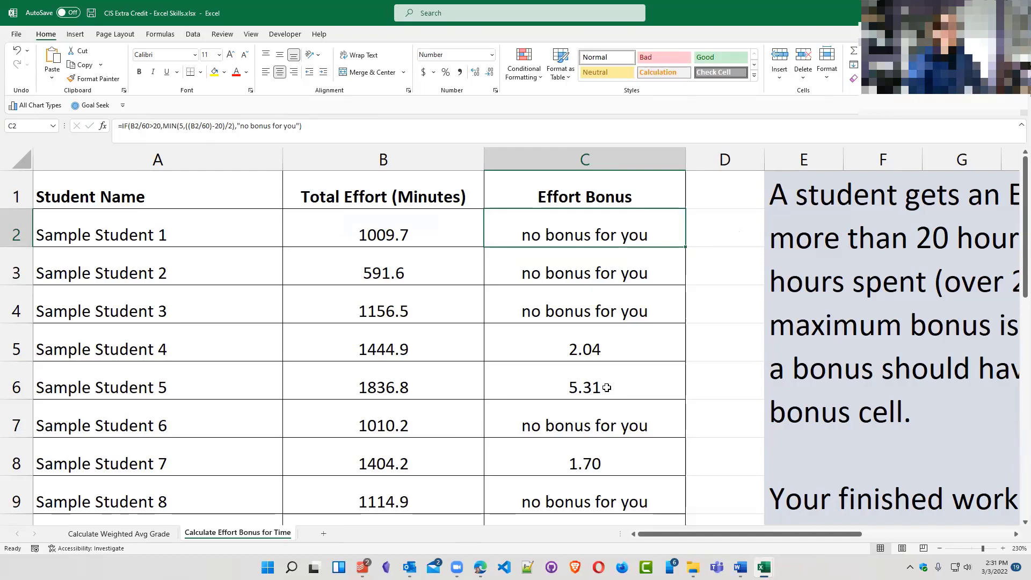
{"action": "left_click_drag", "start_coordinate": [687, 247], "coordinate": [671, 491]}
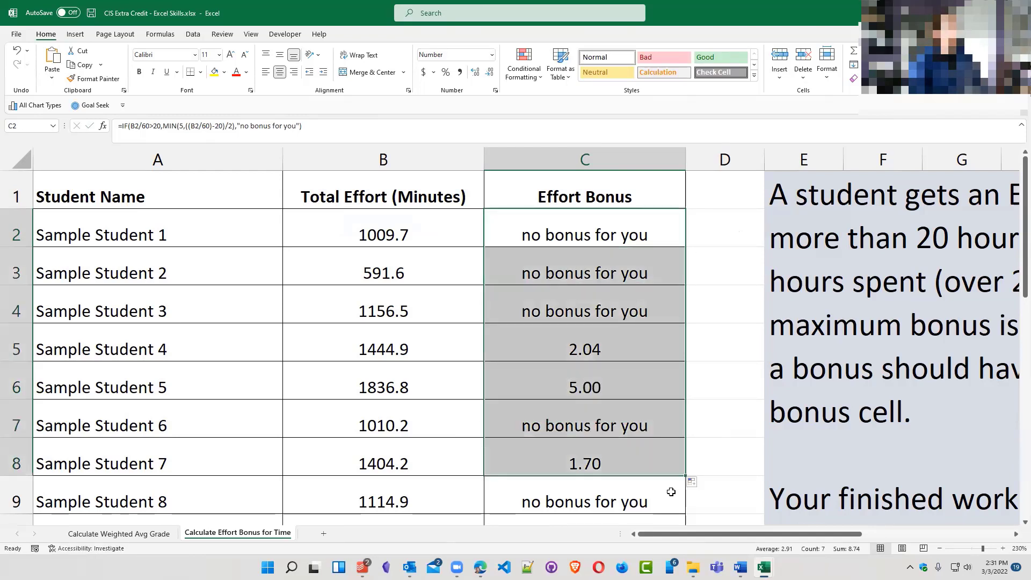
Check the capped bonus formula for Sample Students 4 and 5, and reread the effort bonus instructions
{"action": "left_click", "coordinate": [609, 348]}
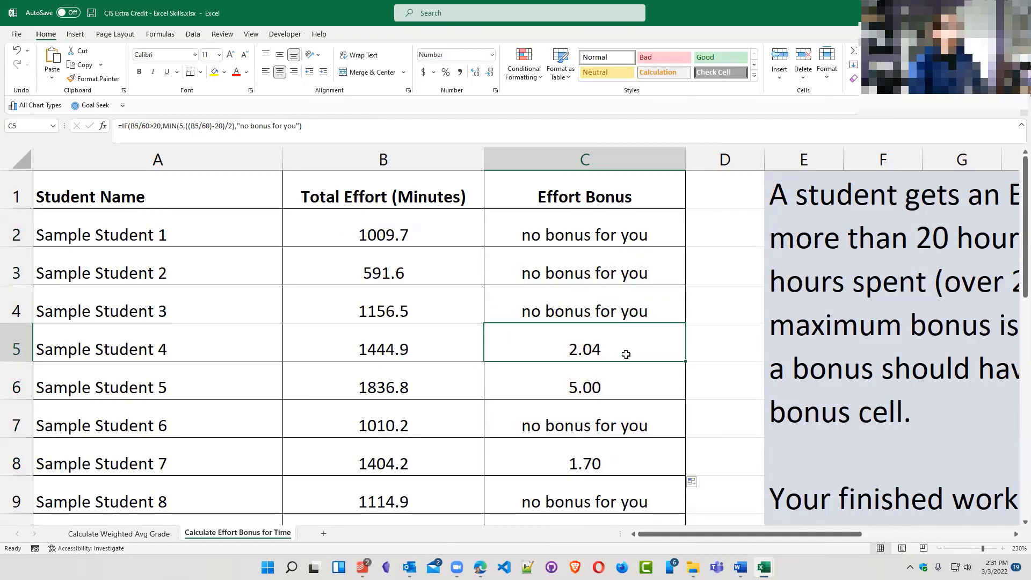
{"action": "left_click", "coordinate": [618, 386]}
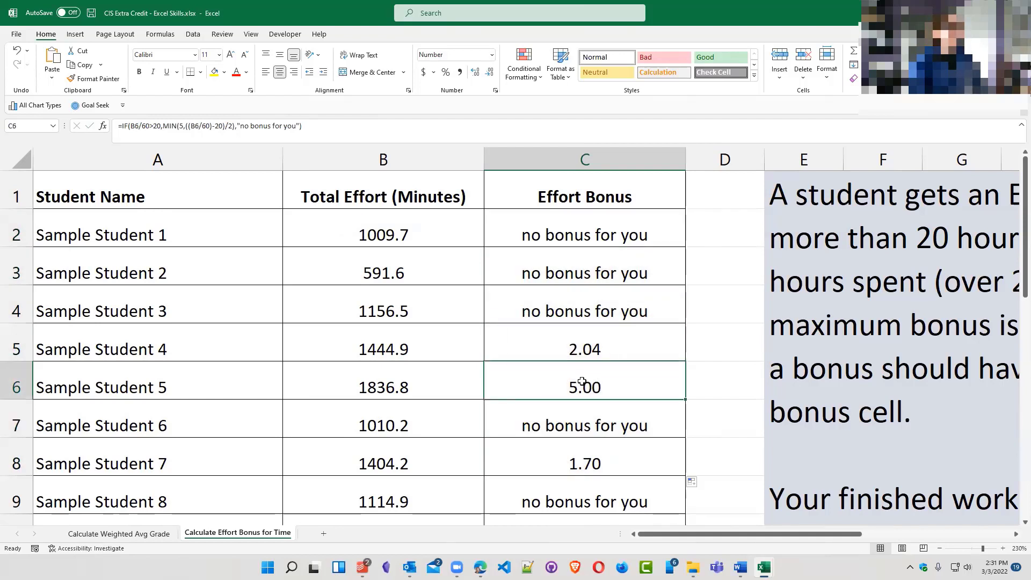
{"action": "double_click", "coordinate": [617, 382]}
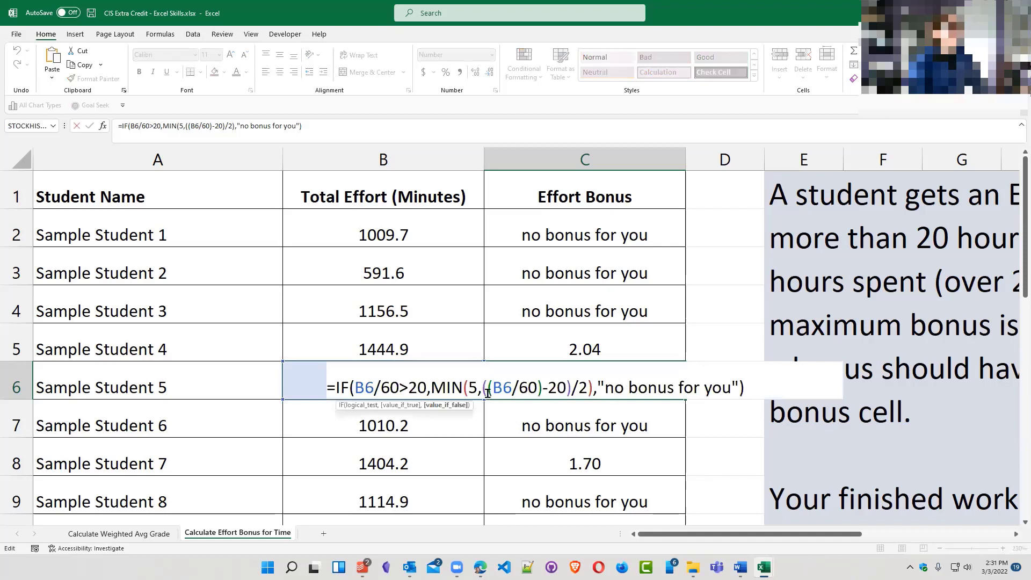
{"action": "left_click_drag", "start_coordinate": [482, 387], "coordinate": [593, 387]}
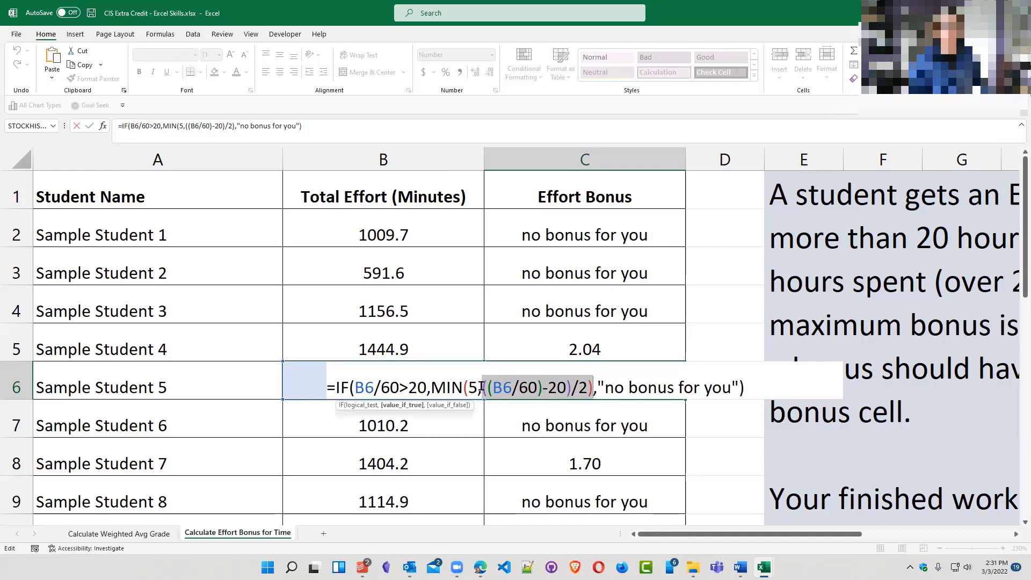
{"action": "key", "text": "Return"}
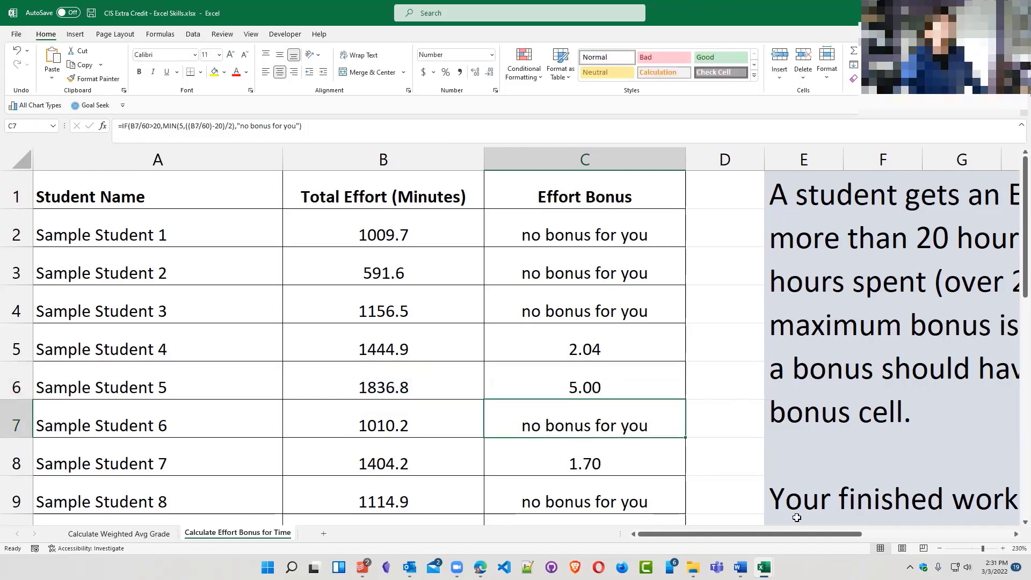
{"action": "left_click_drag", "start_coordinate": [828, 537], "coordinate": [870, 541]}
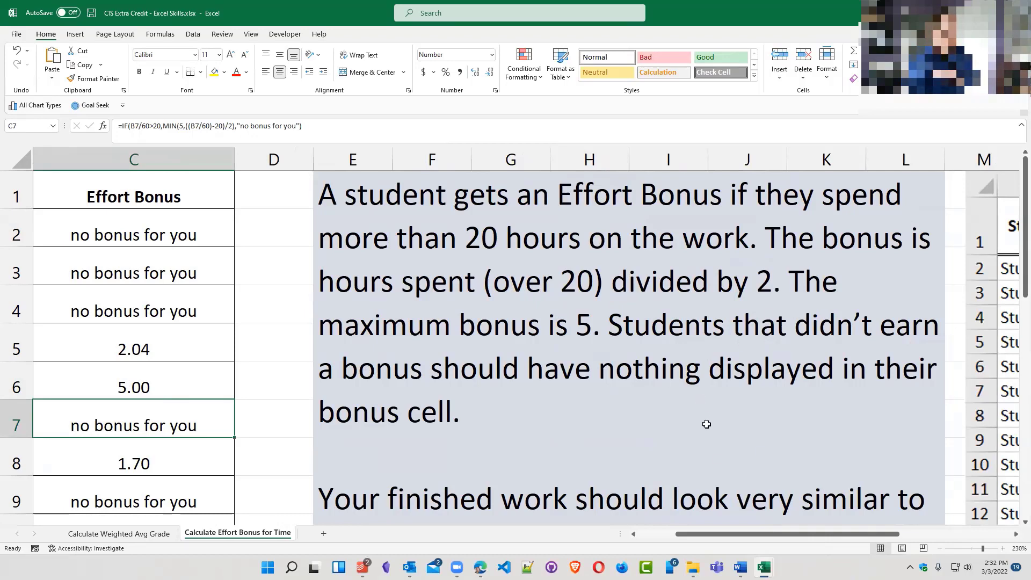
Try 0 as the value-if-false in C2's IF formula in place of the text message and fill it down to C14
{"action": "scroll", "coordinate": [538, 308], "scroll_direction": "left", "scroll_amount": 4}
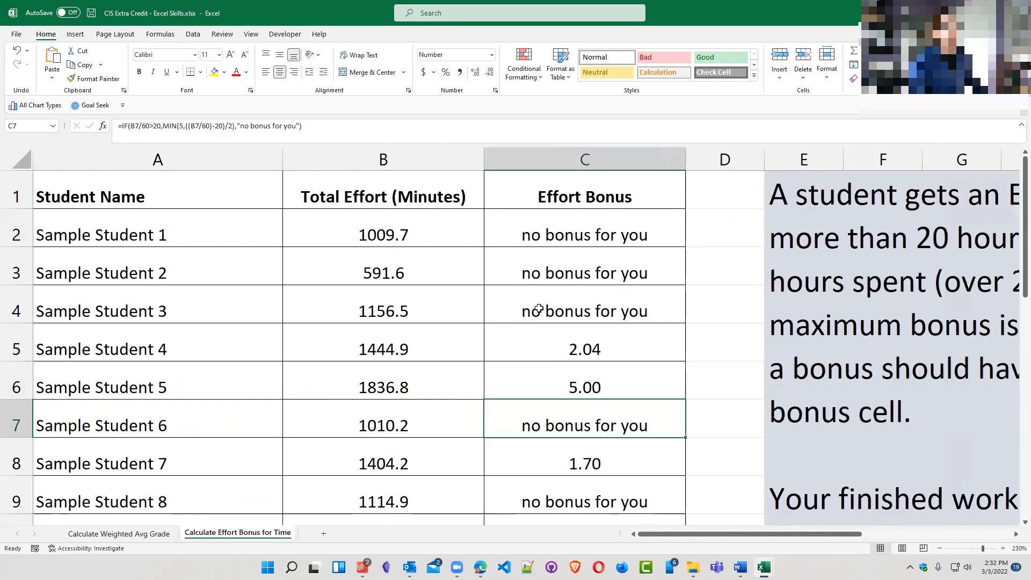
{"action": "left_click", "coordinate": [572, 240]}
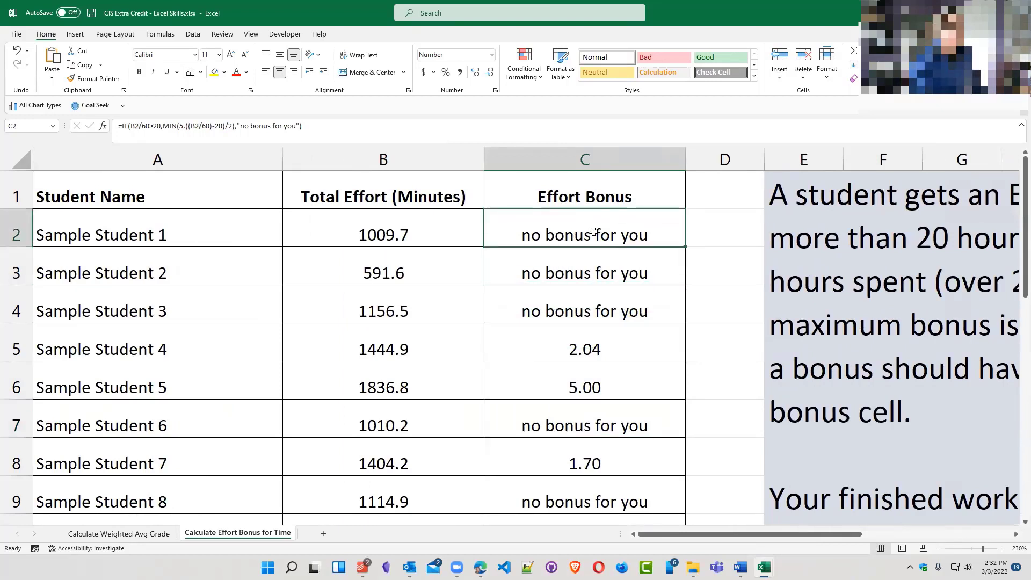
{"action": "double_click", "coordinate": [594, 232]}
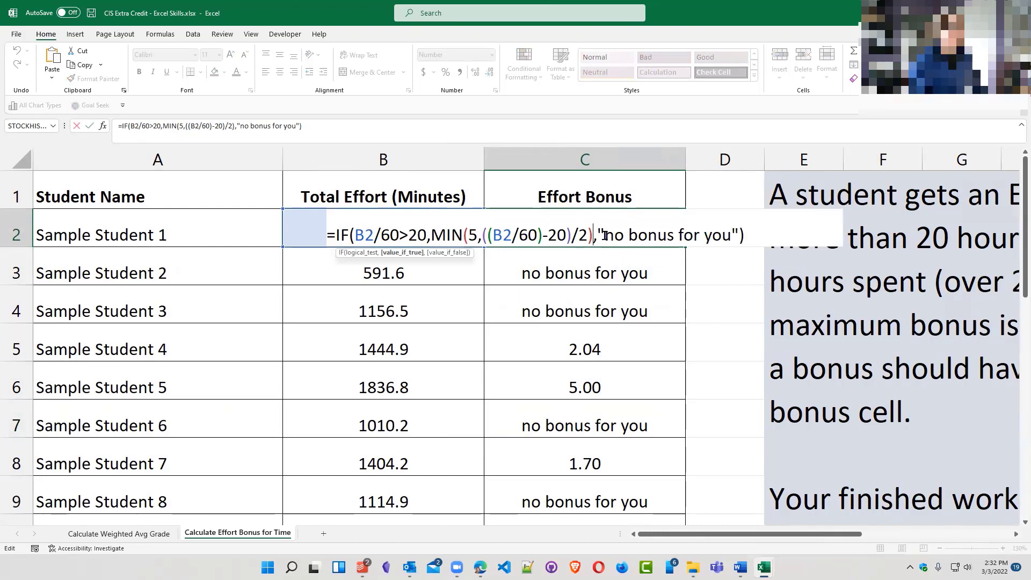
{"action": "left_click_drag", "start_coordinate": [600, 235], "coordinate": [738, 234]}
{"action": "type", "text": "0"}
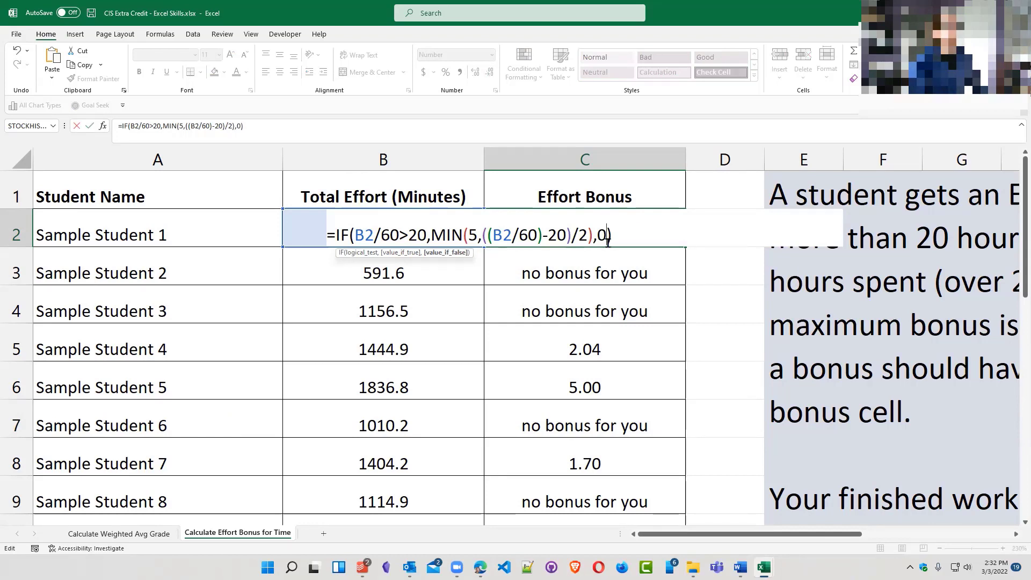
{"action": "key", "text": "Return"}
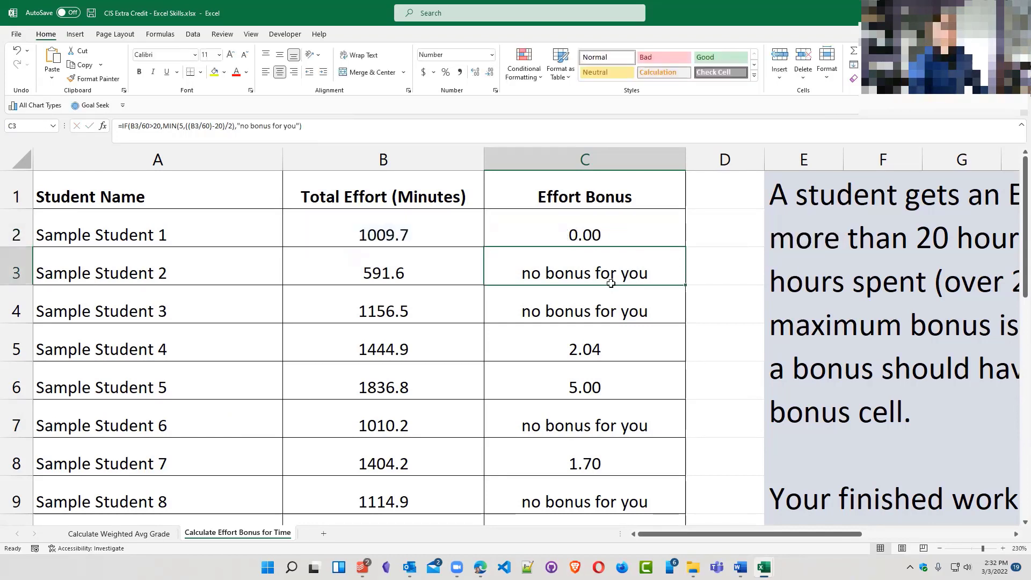
{"action": "left_click", "coordinate": [656, 240]}
{"action": "left_click_drag", "start_coordinate": [686, 247], "coordinate": [696, 487]}
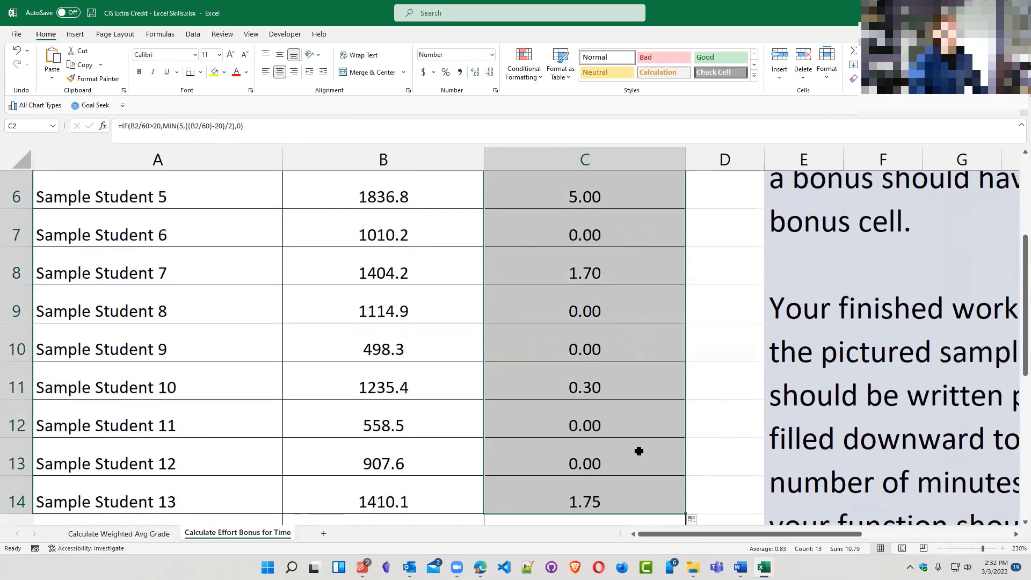
{"action": "scroll", "coordinate": [637, 448], "scroll_direction": "up", "scroll_amount": 2}
{"action": "left_click", "coordinate": [618, 364]}
{"action": "left_click_drag", "start_coordinate": [604, 347], "coordinate": [610, 396]}
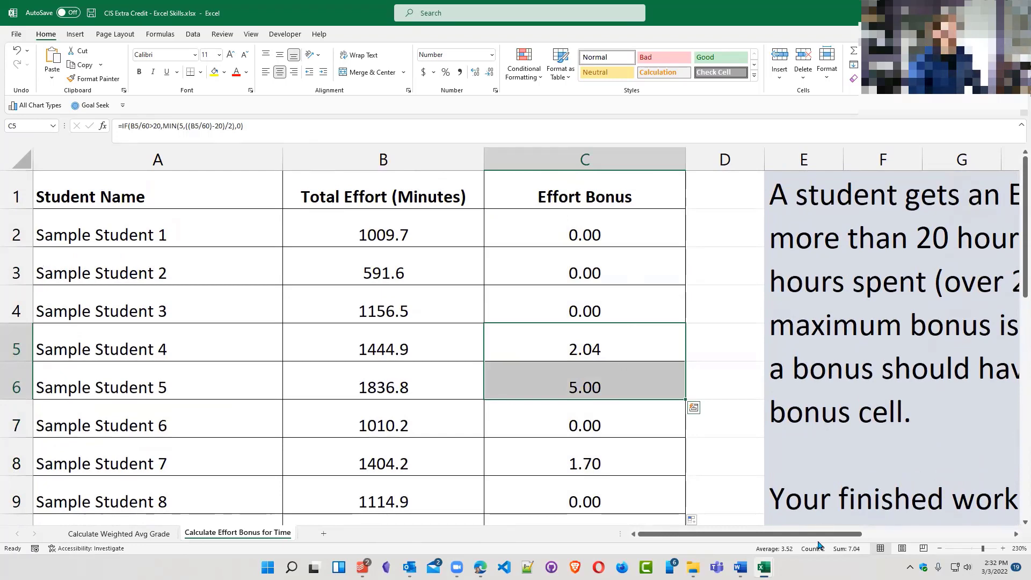
Set the value-if-false in C2's IF formula to an empty string "" and fill the formula down to C14
{"action": "left_click_drag", "start_coordinate": [819, 542], "coordinate": [854, 539]}
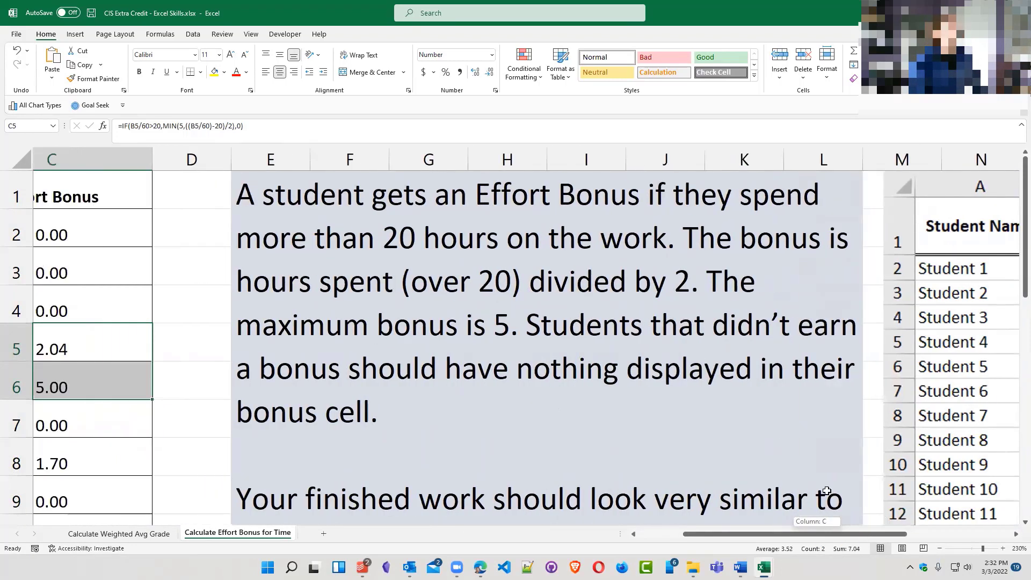
{"action": "left_click_drag", "start_coordinate": [754, 539], "coordinate": [716, 540]}
{"action": "double_click", "coordinate": [608, 232]}
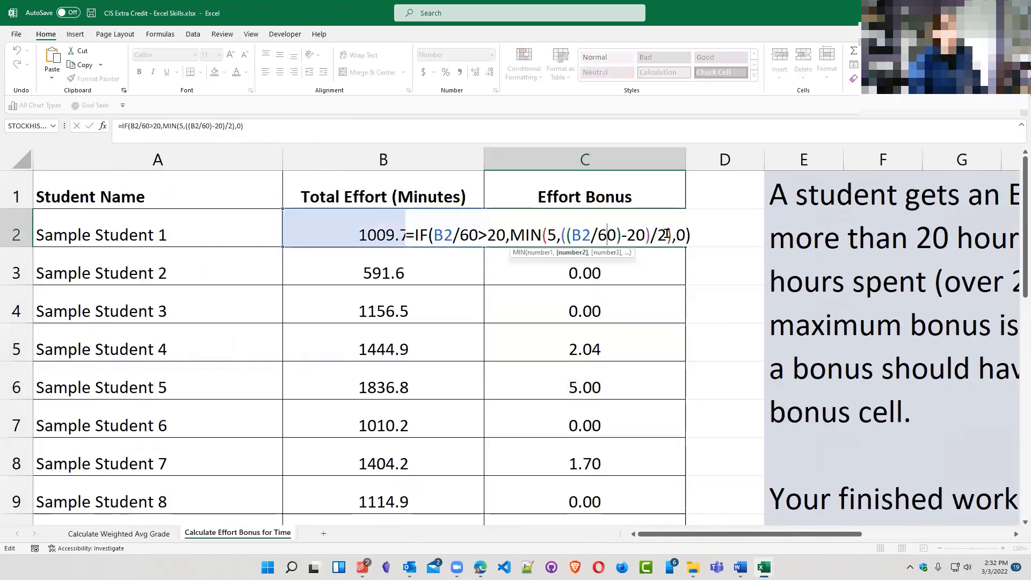
{"action": "left_click_drag", "start_coordinate": [677, 234], "coordinate": [684, 235]}
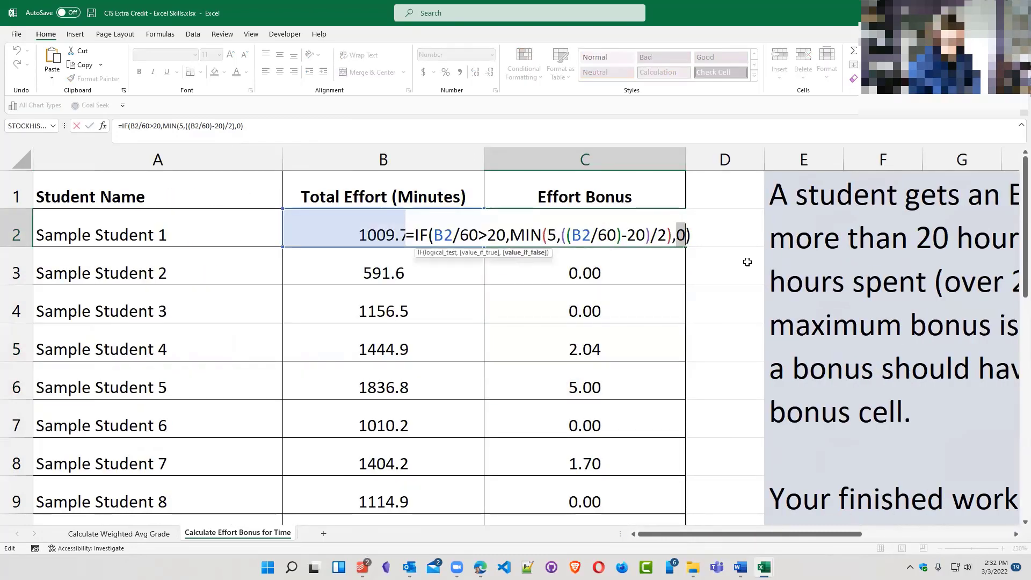
{"action": "type", "text": "\"\""}
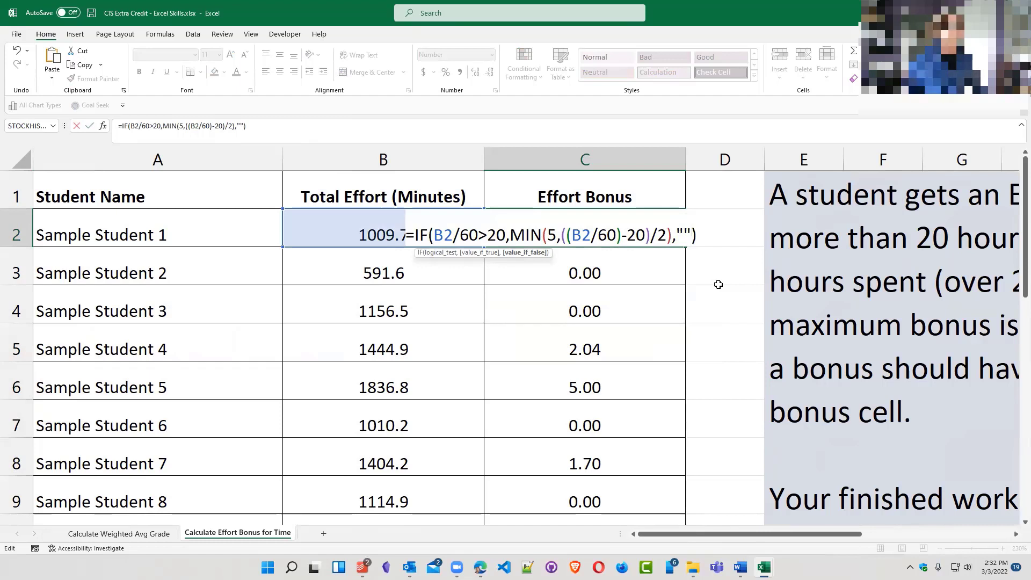
{"action": "key", "text": "Return"}
{"action": "left_click", "coordinate": [639, 240]}
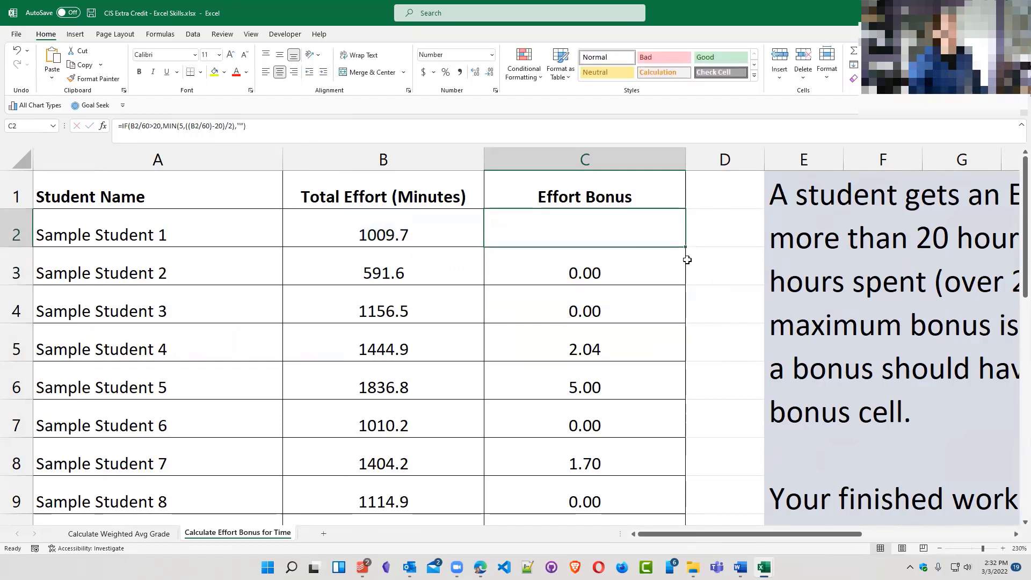
{"action": "double_click", "coordinate": [685, 246]}
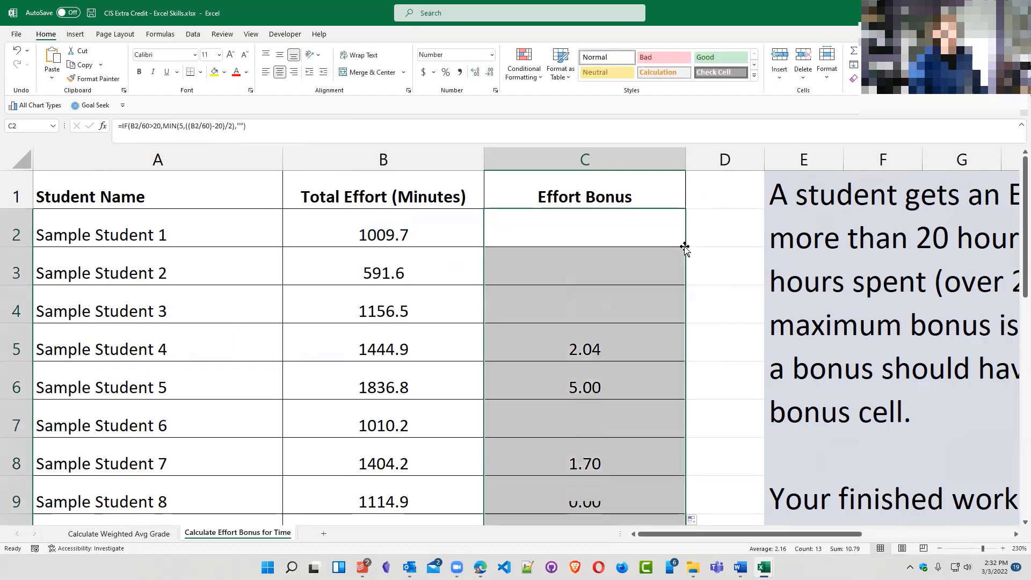
Fill the bonus formula from C14 down to C23 and look over the filled Effort Bonus column
{"action": "scroll", "coordinate": [644, 352], "scroll_direction": "down", "scroll_amount": 2}
{"action": "scroll", "coordinate": [620, 419], "scroll_direction": "down", "scroll_amount": 2}
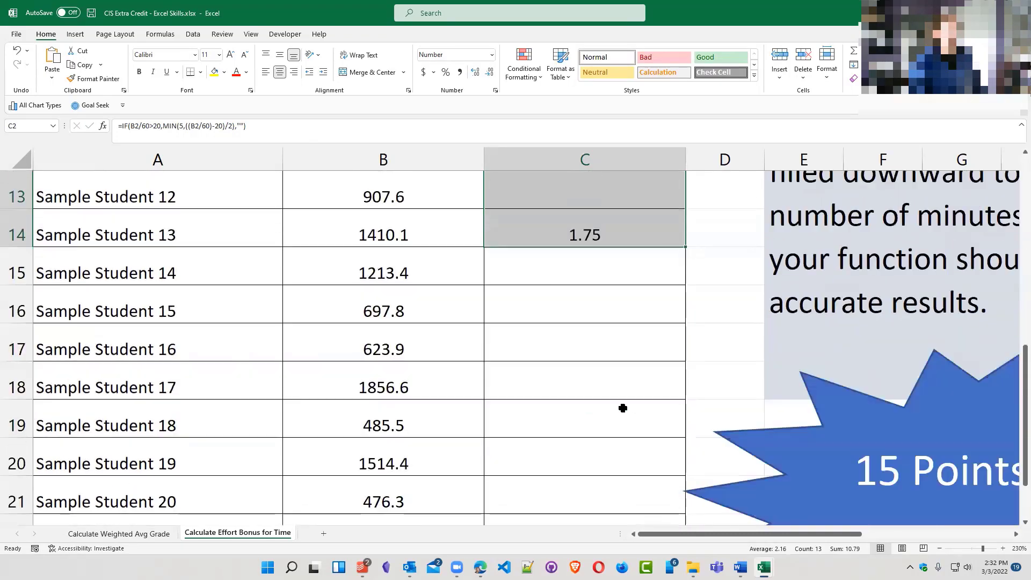
{"action": "left_click", "coordinate": [633, 215]}
{"action": "left_click_drag", "start_coordinate": [685, 245], "coordinate": [666, 458]}
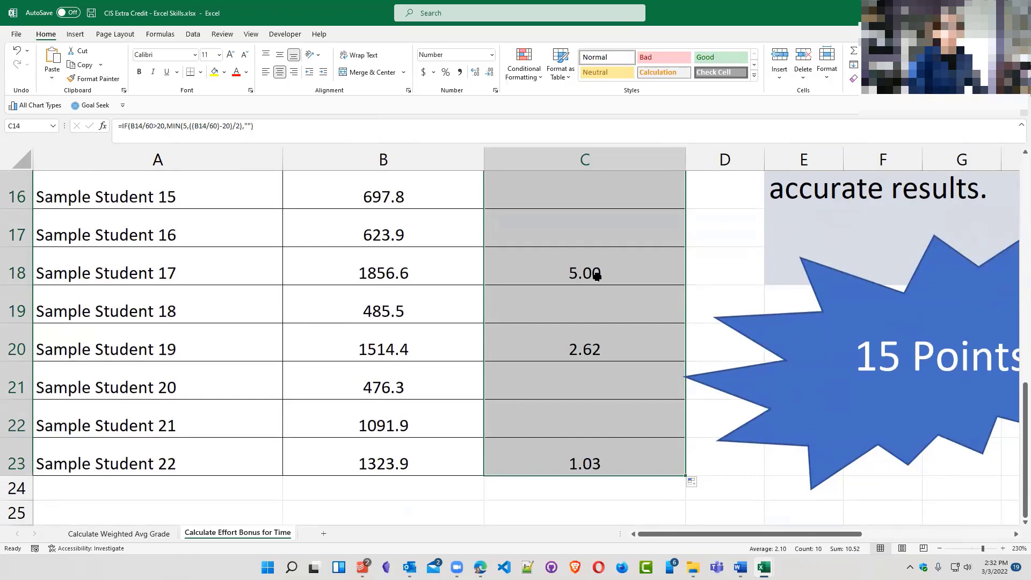
{"action": "left_click", "coordinate": [626, 274]}
{"action": "scroll", "coordinate": [620, 380], "scroll_direction": "up", "scroll_amount": 5}
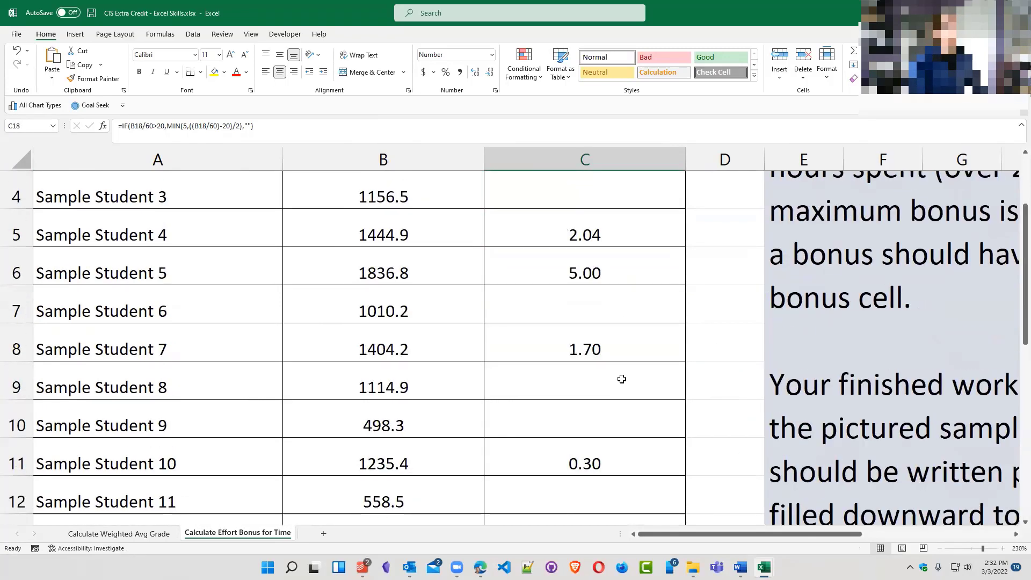
{"action": "scroll", "coordinate": [612, 365], "scroll_direction": "down", "scroll_amount": 1}
{"action": "scroll", "coordinate": [618, 403], "scroll_direction": "down", "scroll_amount": 3}
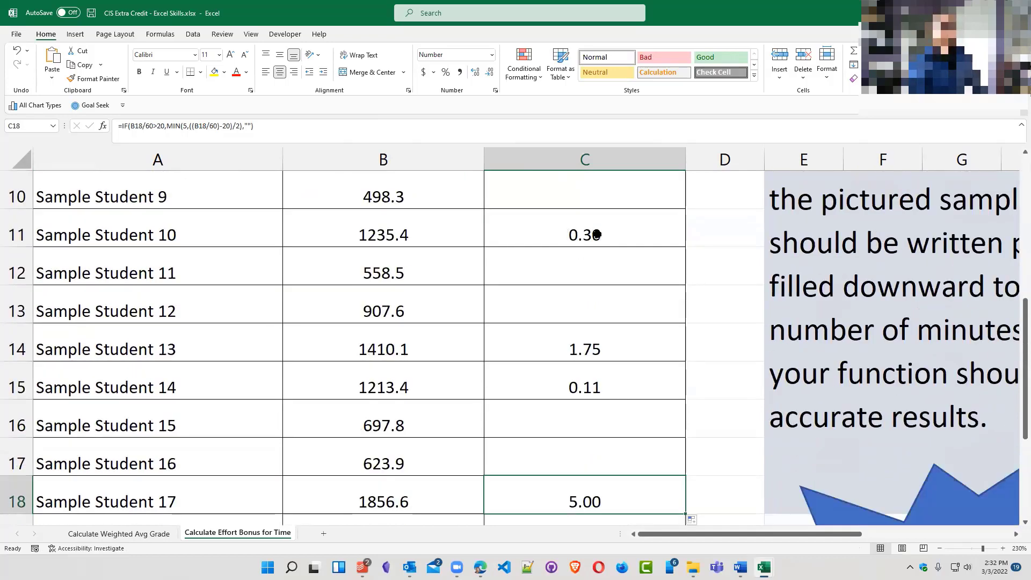
{"action": "scroll", "coordinate": [589, 349], "scroll_direction": "up", "scroll_amount": 3}
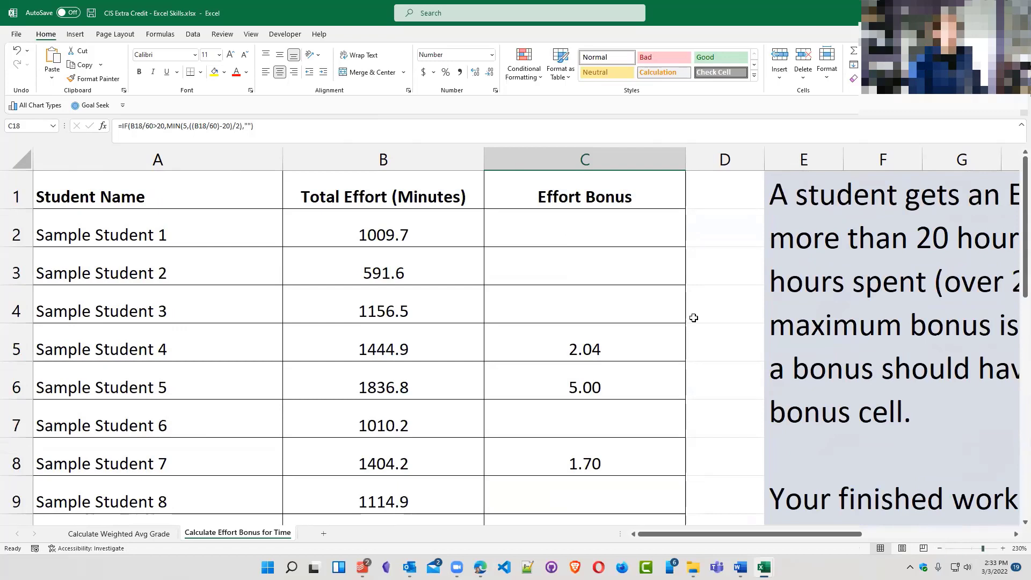
Review the logical test, value-if-true and value-if-false arguments of the IF formula in C2
{"action": "left_click", "coordinate": [574, 231]}
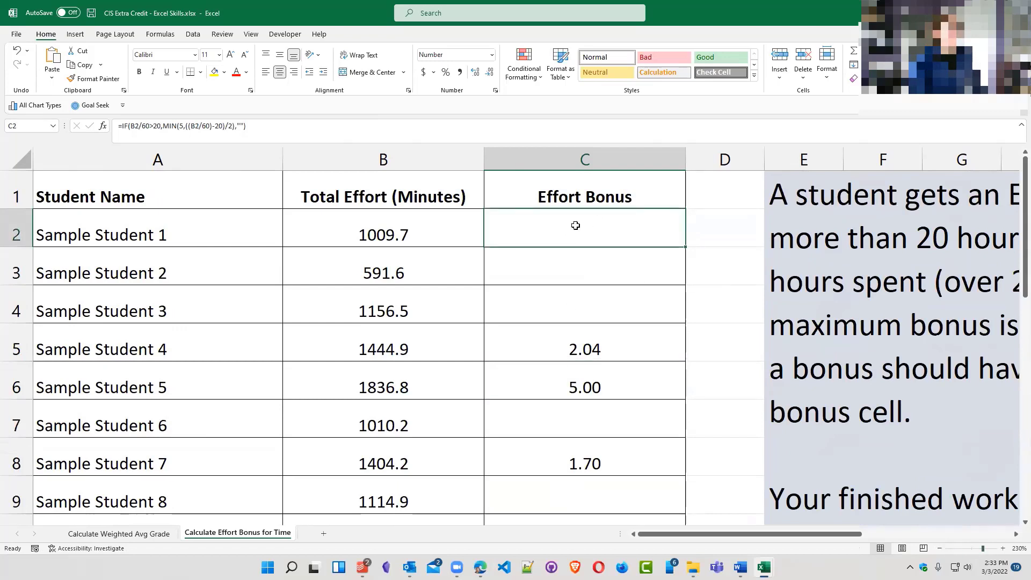
{"action": "double_click", "coordinate": [576, 226]}
{"action": "left_click", "coordinate": [710, 236]}
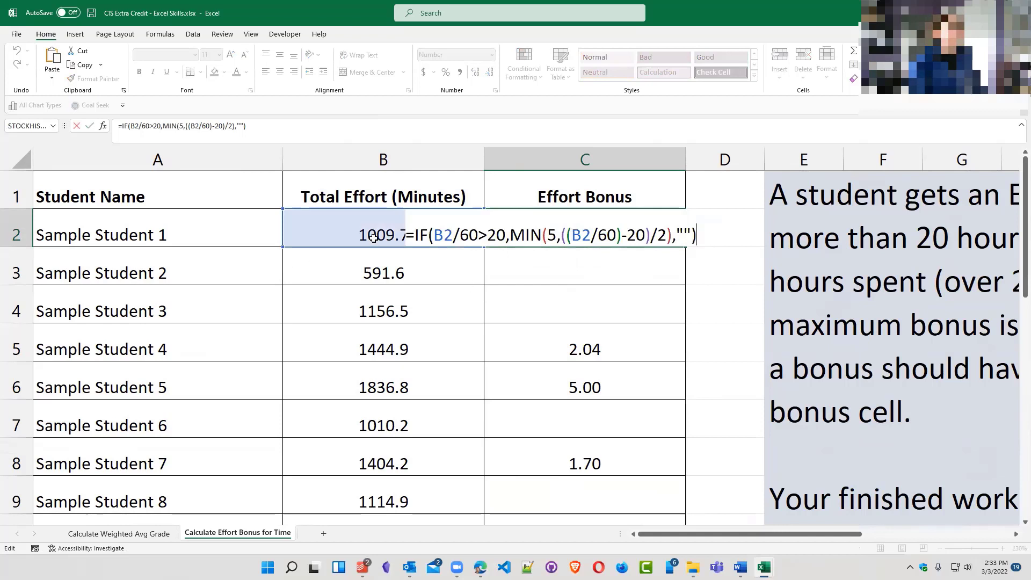
{"action": "left_click", "coordinate": [454, 235]}
{"action": "left_click", "coordinate": [438, 253]}
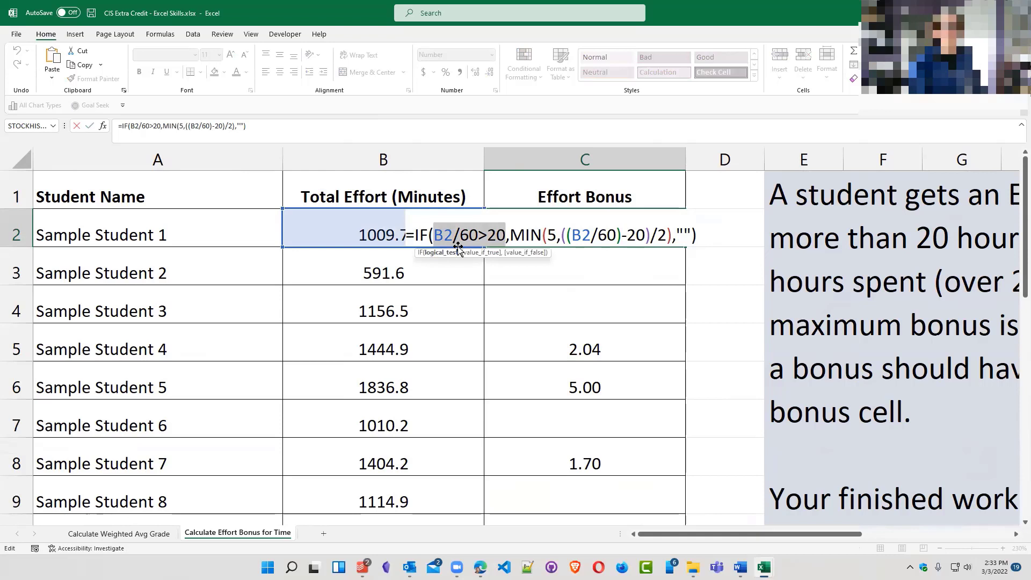
{"action": "left_click", "coordinate": [489, 253]}
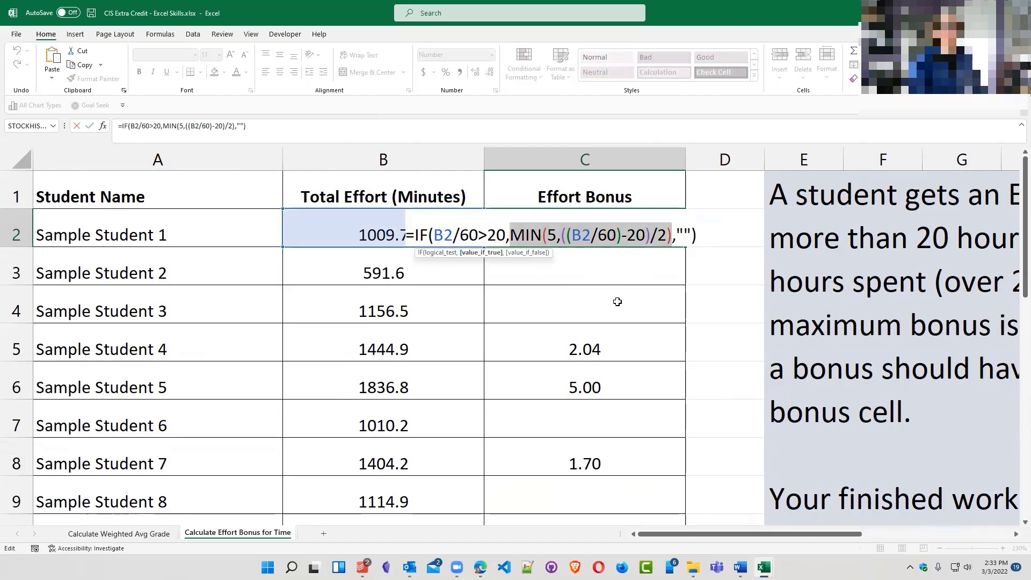
{"action": "left_click", "coordinate": [530, 252]}
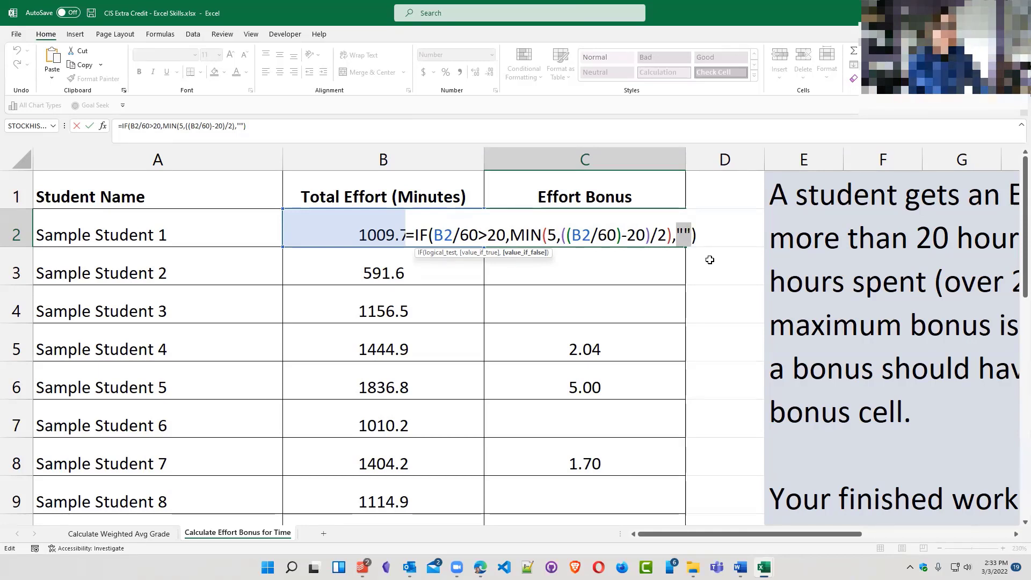
{"action": "key", "text": "Return"}
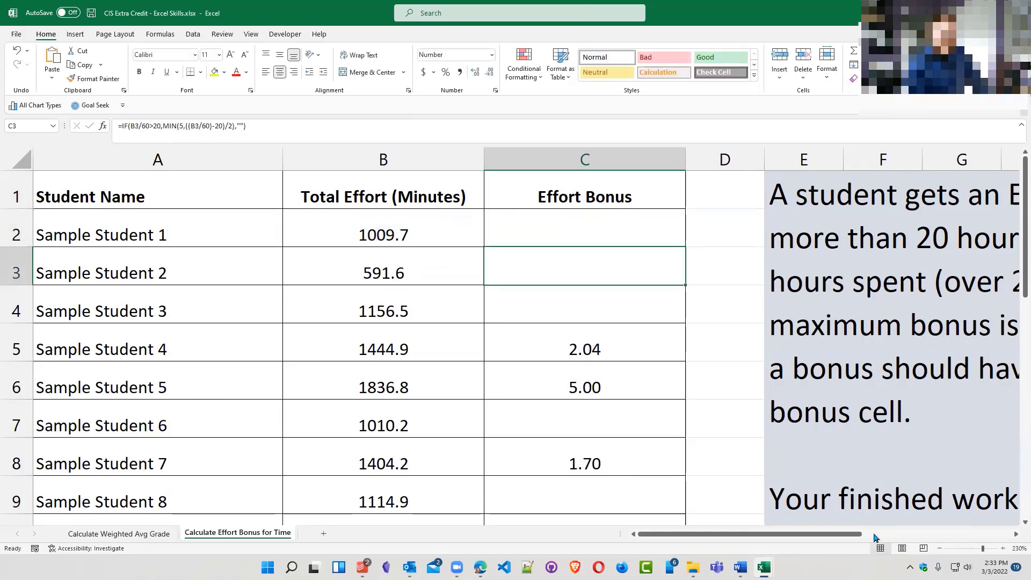
Zoom the worksheet out to 140% and compare the Effort Bonus column with the pictured sample and the written instructions
{"action": "left_click", "coordinate": [939, 549]}
{"action": "left_click", "coordinate": [940, 549]}
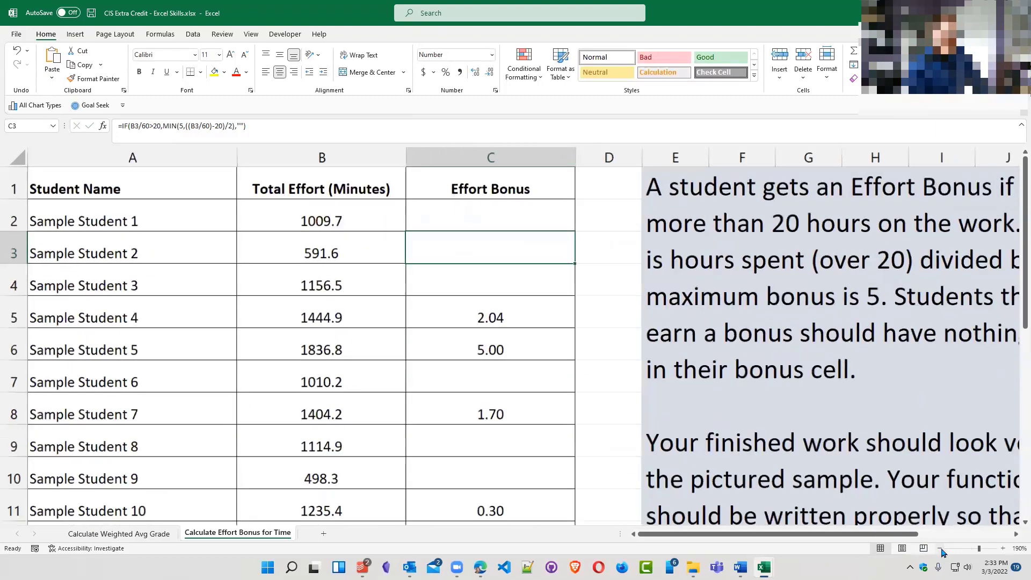
{"action": "left_click", "coordinate": [940, 549]}
{"action": "left_click", "coordinate": [939, 549]}
{"action": "scroll", "coordinate": [748, 419], "scroll_direction": "down", "scroll_amount": 2}
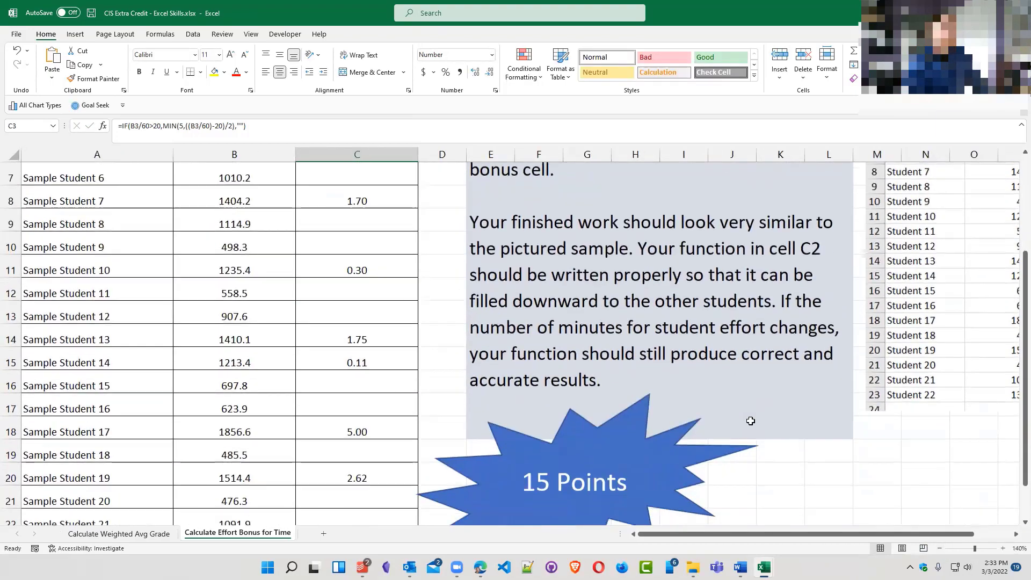
{"action": "scroll", "coordinate": [750, 421], "scroll_direction": "up", "scroll_amount": 1}
{"action": "scroll", "coordinate": [751, 421], "scroll_direction": "up", "scroll_amount": 1}
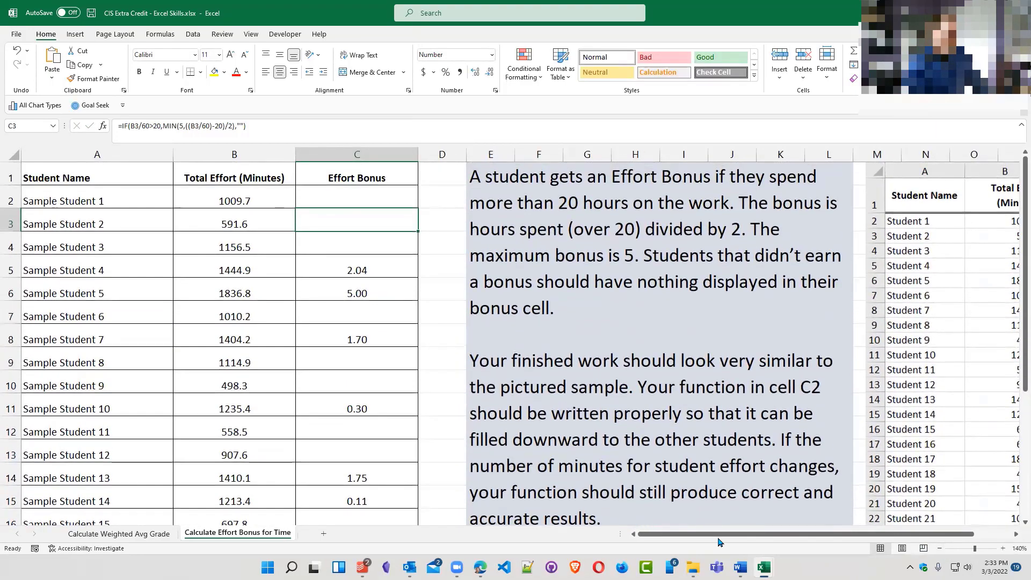
{"action": "left_click_drag", "start_coordinate": [718, 536], "coordinate": [797, 545]}
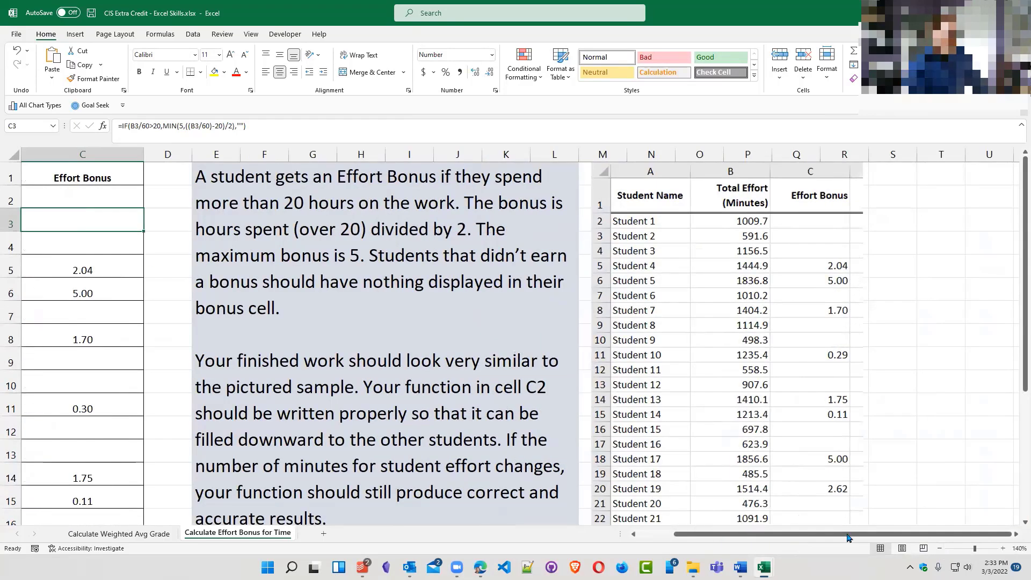
{"action": "left_click_drag", "start_coordinate": [847, 534], "coordinate": [646, 487]}
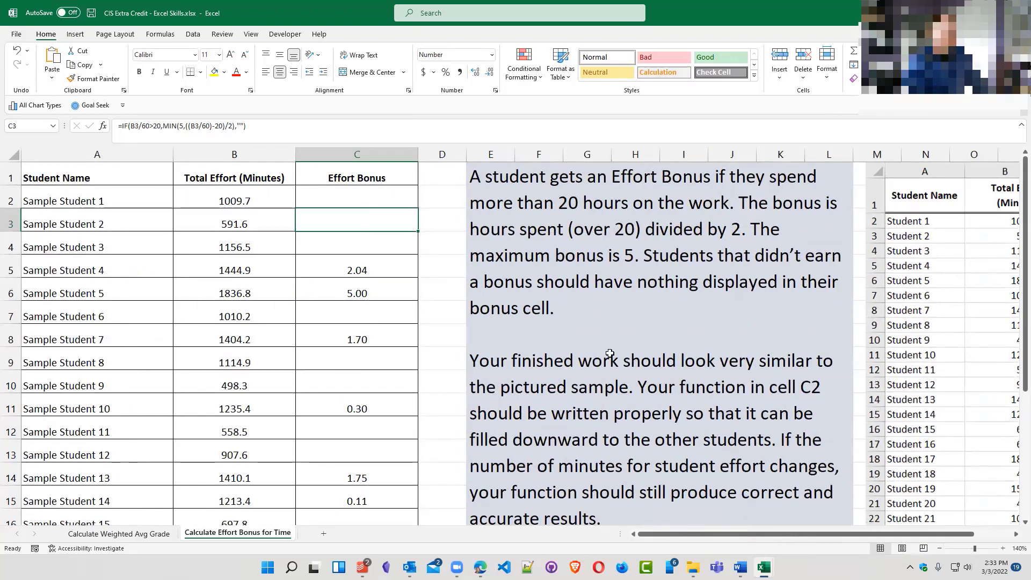
{"action": "scroll", "coordinate": [614, 354], "scroll_direction": "down", "scroll_amount": 1}
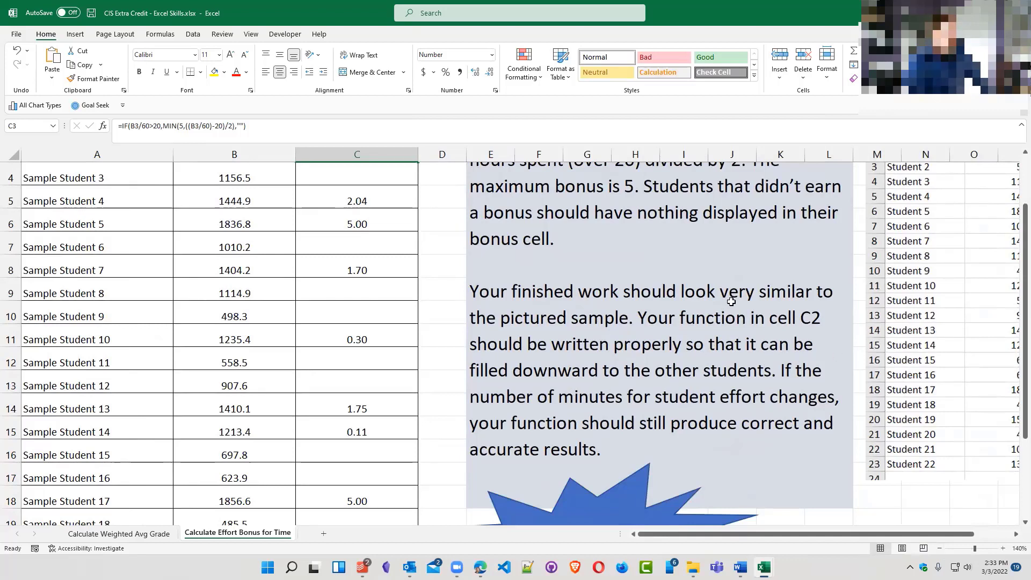
{"action": "scroll", "coordinate": [231, 396], "scroll_direction": "up", "scroll_amount": 1}
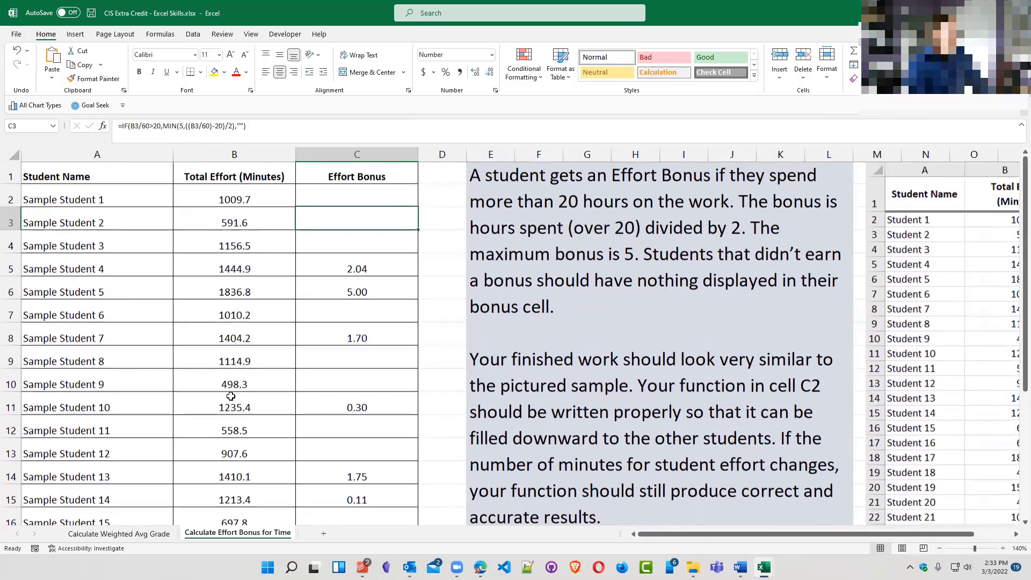
Check the finished bonus formula in C2 and in several other students' cells between C5 and C10
{"action": "left_click", "coordinate": [387, 288]}
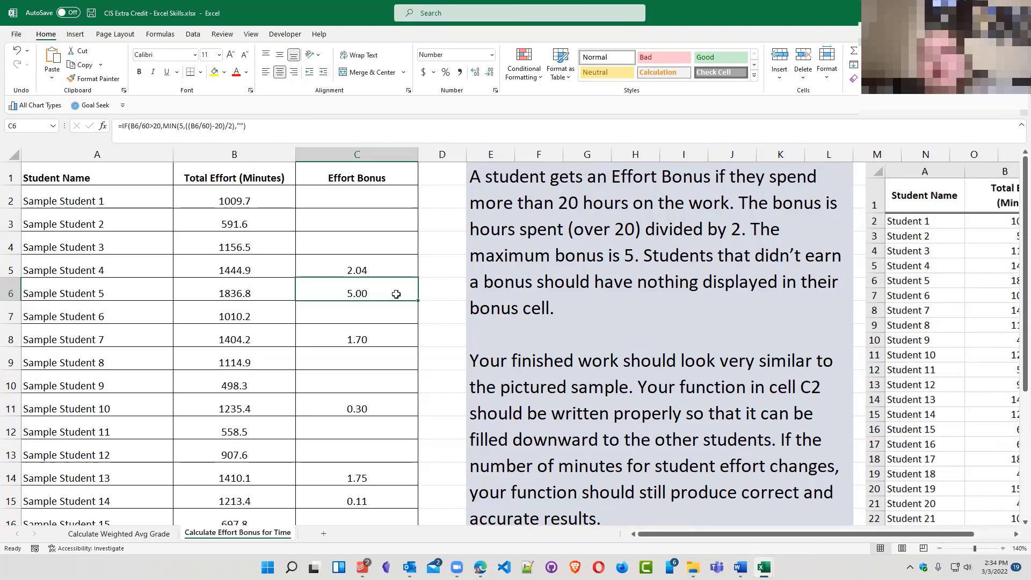
{"action": "left_click", "coordinate": [402, 258]}
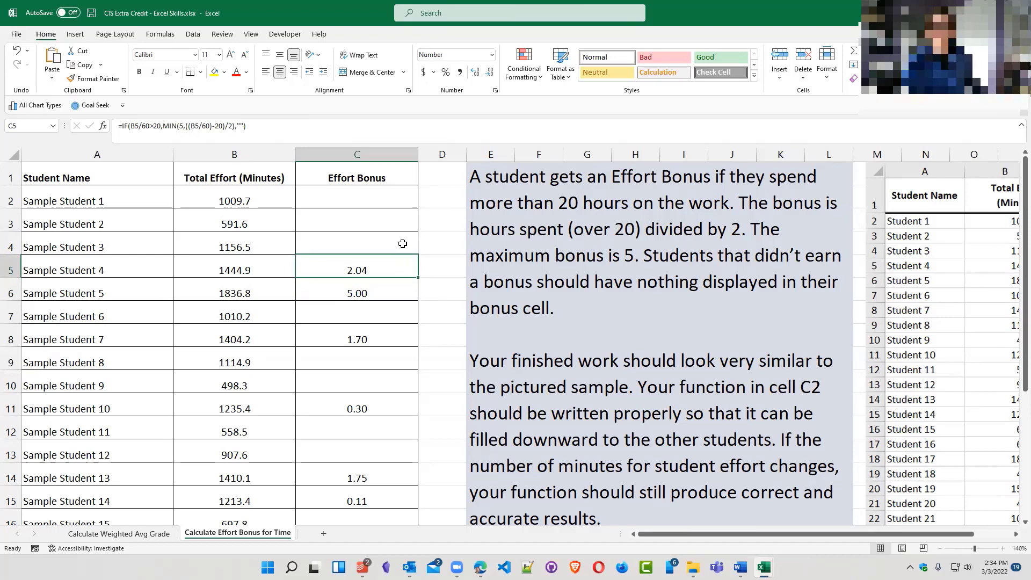
{"action": "left_click", "coordinate": [385, 314]}
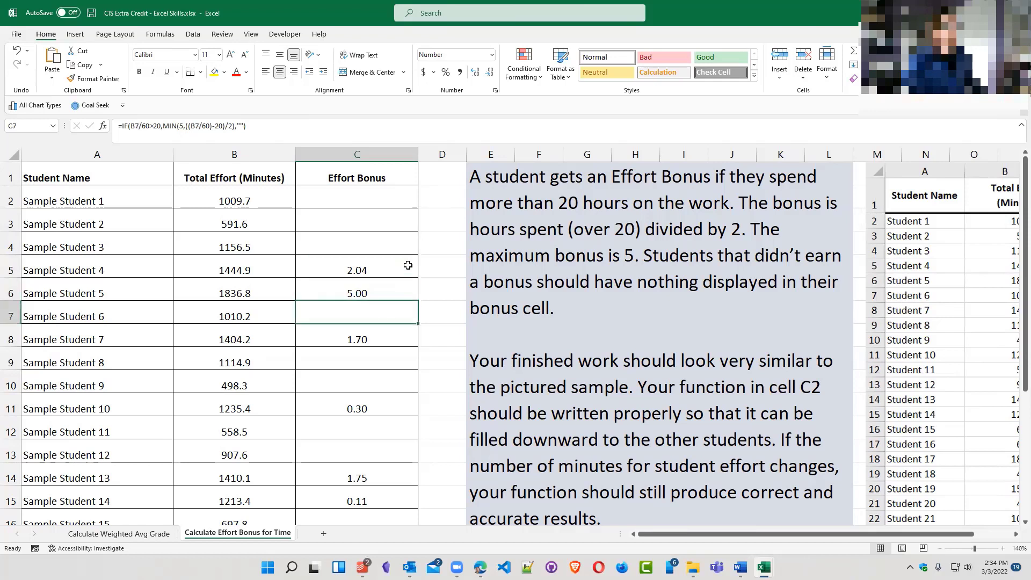
{"action": "double_click", "coordinate": [394, 201]}
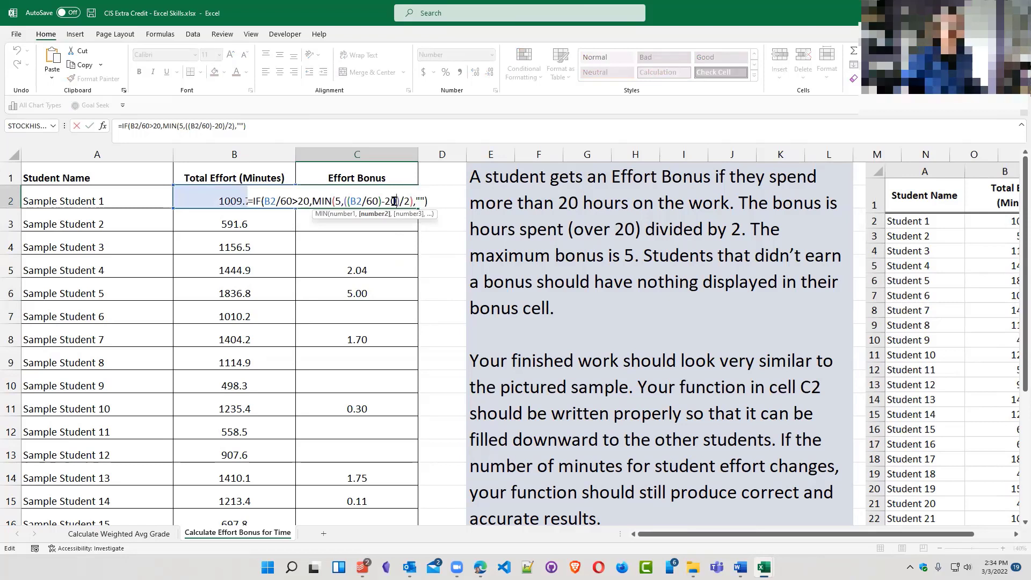
{"action": "key", "text": "Return"}
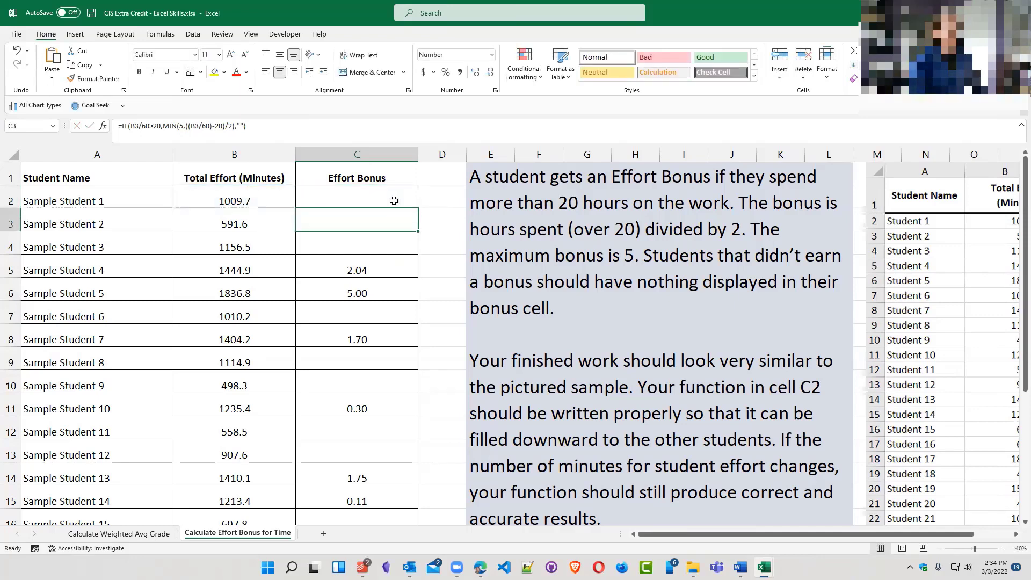
{"action": "left_click", "coordinate": [396, 391]}
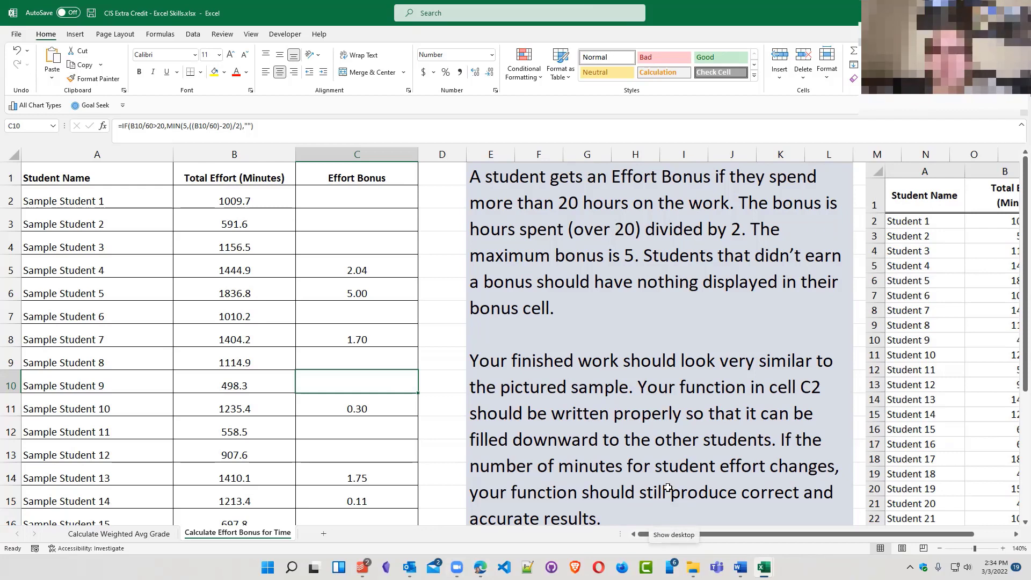
{"action": "left_click", "coordinate": [349, 361]}
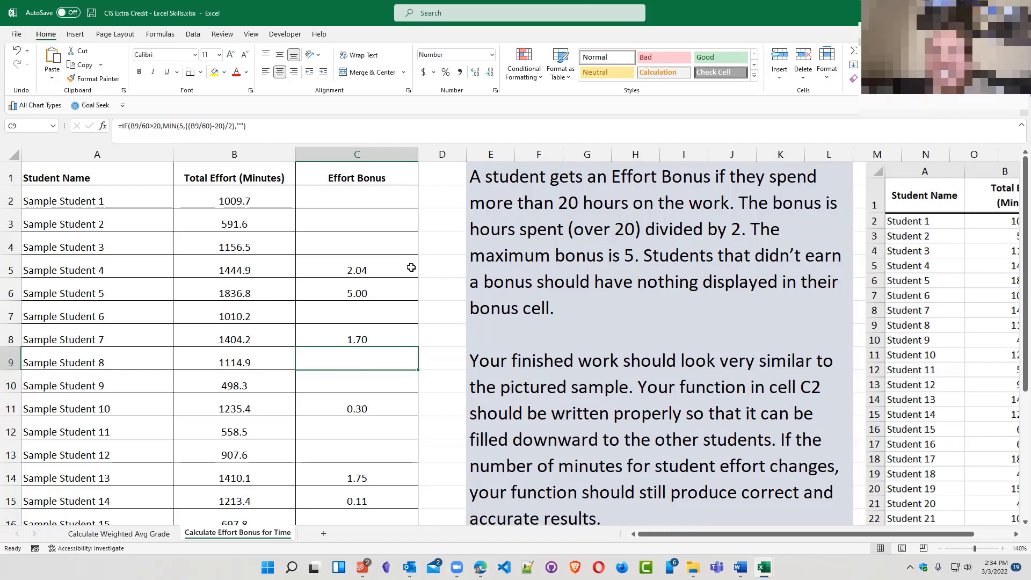
{"action": "left_click", "coordinate": [390, 311]}
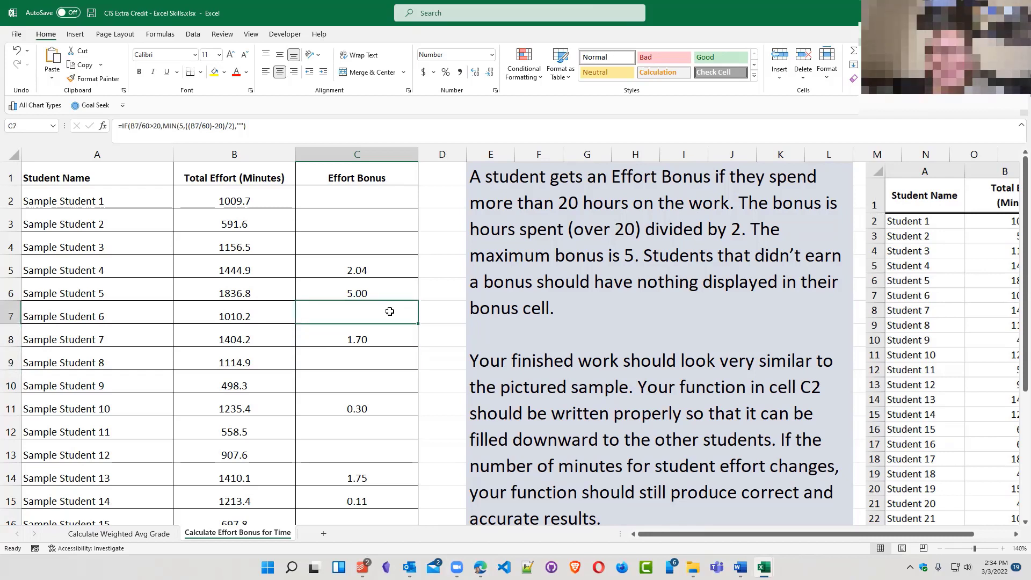